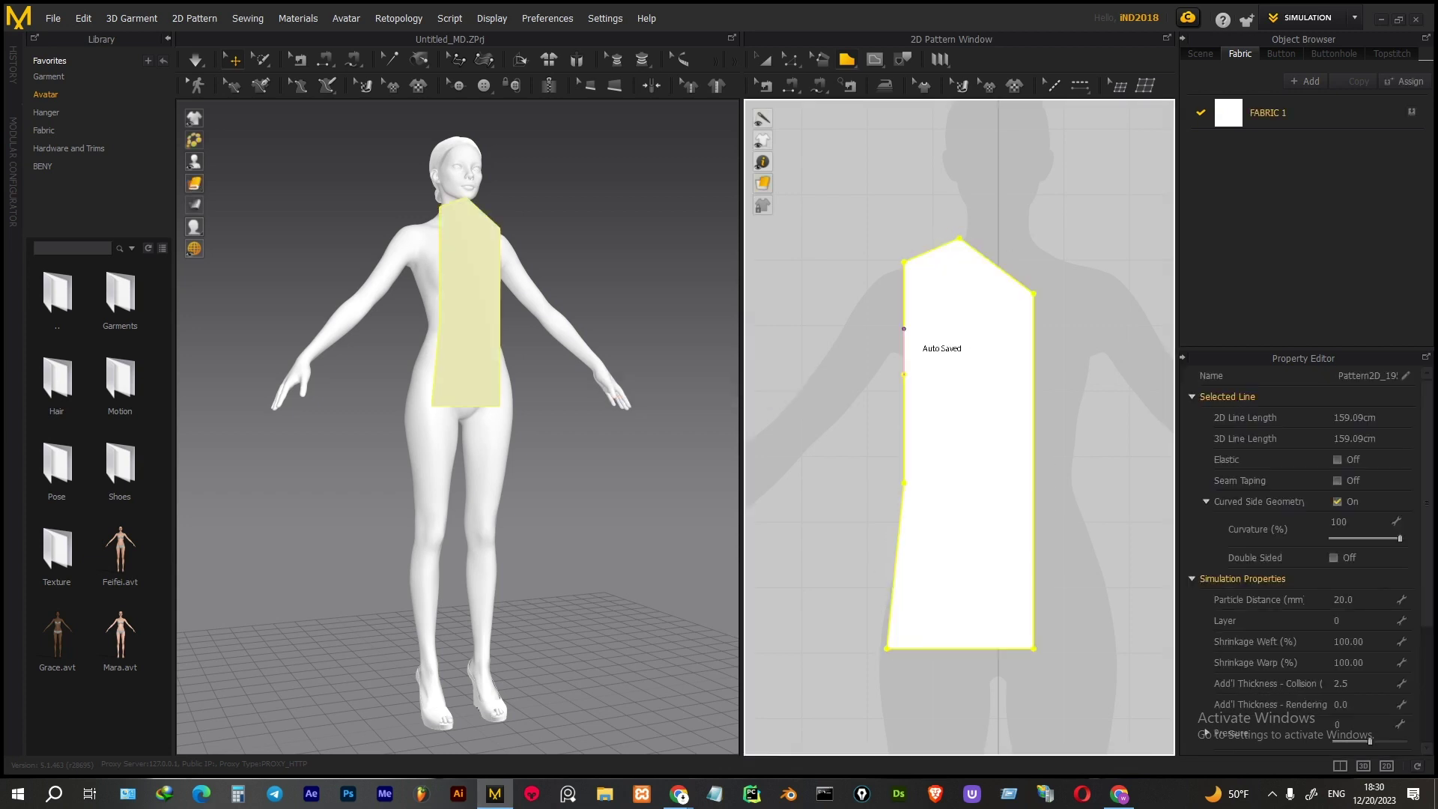
Activate the Transform Pattern tool (A) to duplicate the half-front panel
key(a)
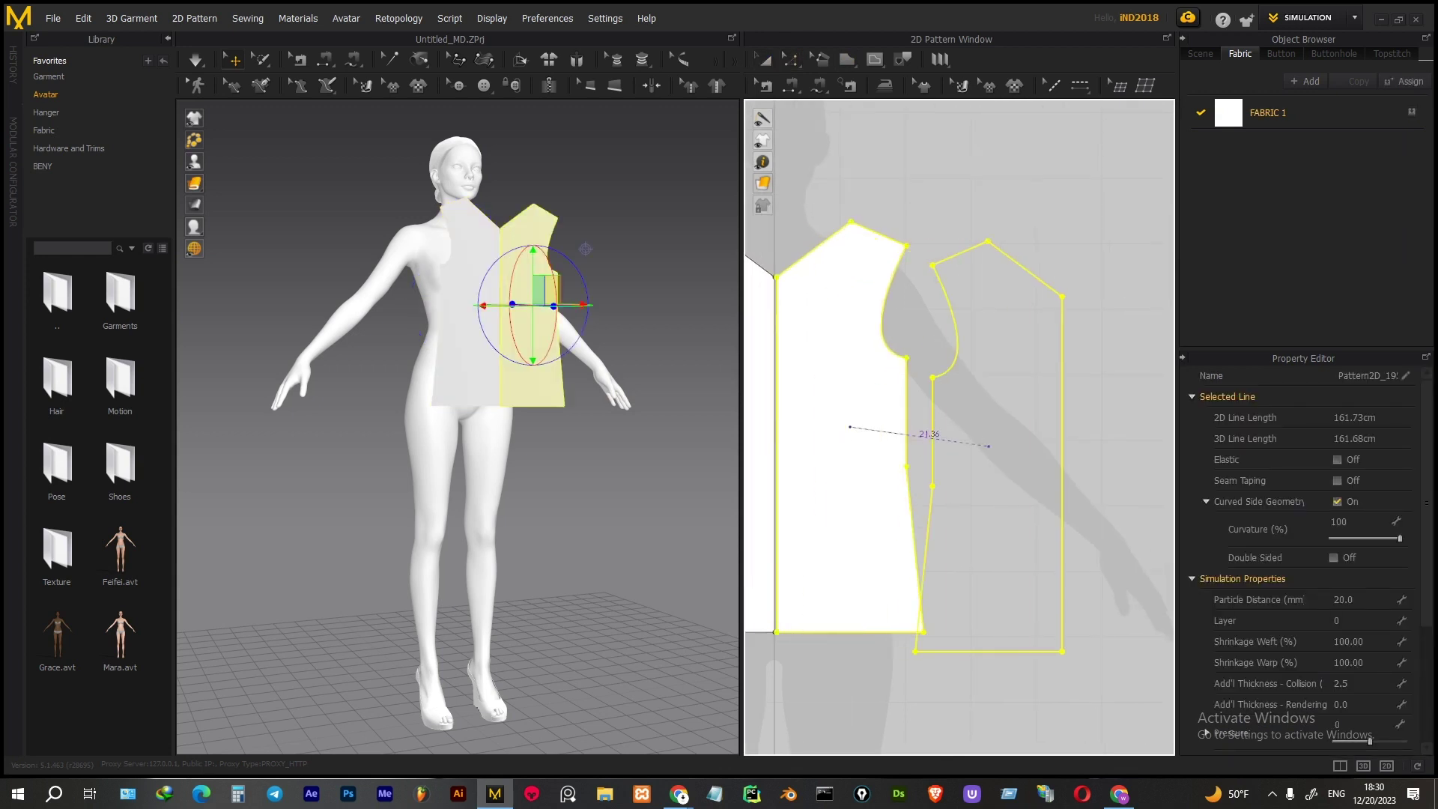
Unfold the half panel symmetrically and arrange the panels around the avatar's front
right_click(996, 415)
click(1056, 611)
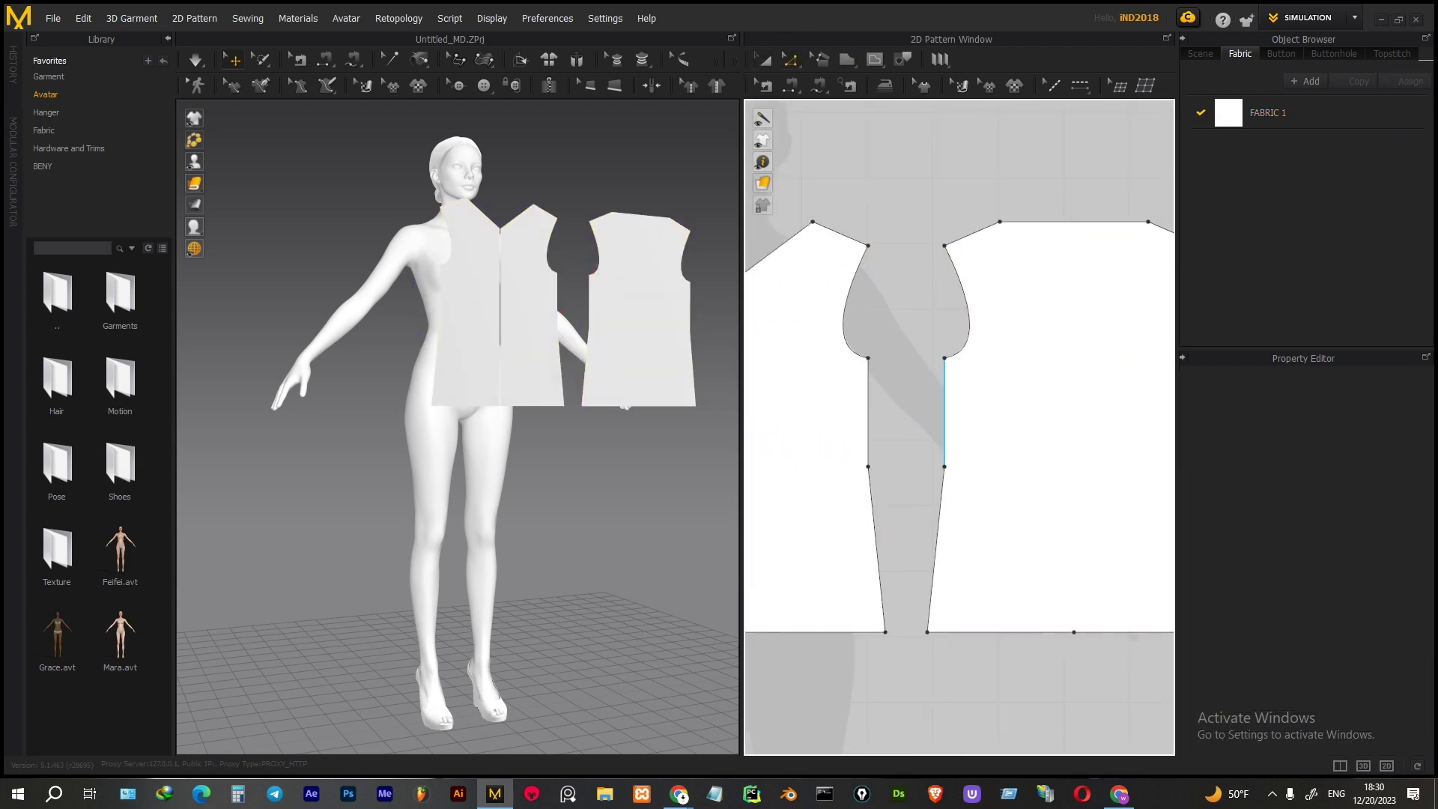
key(shift+f)
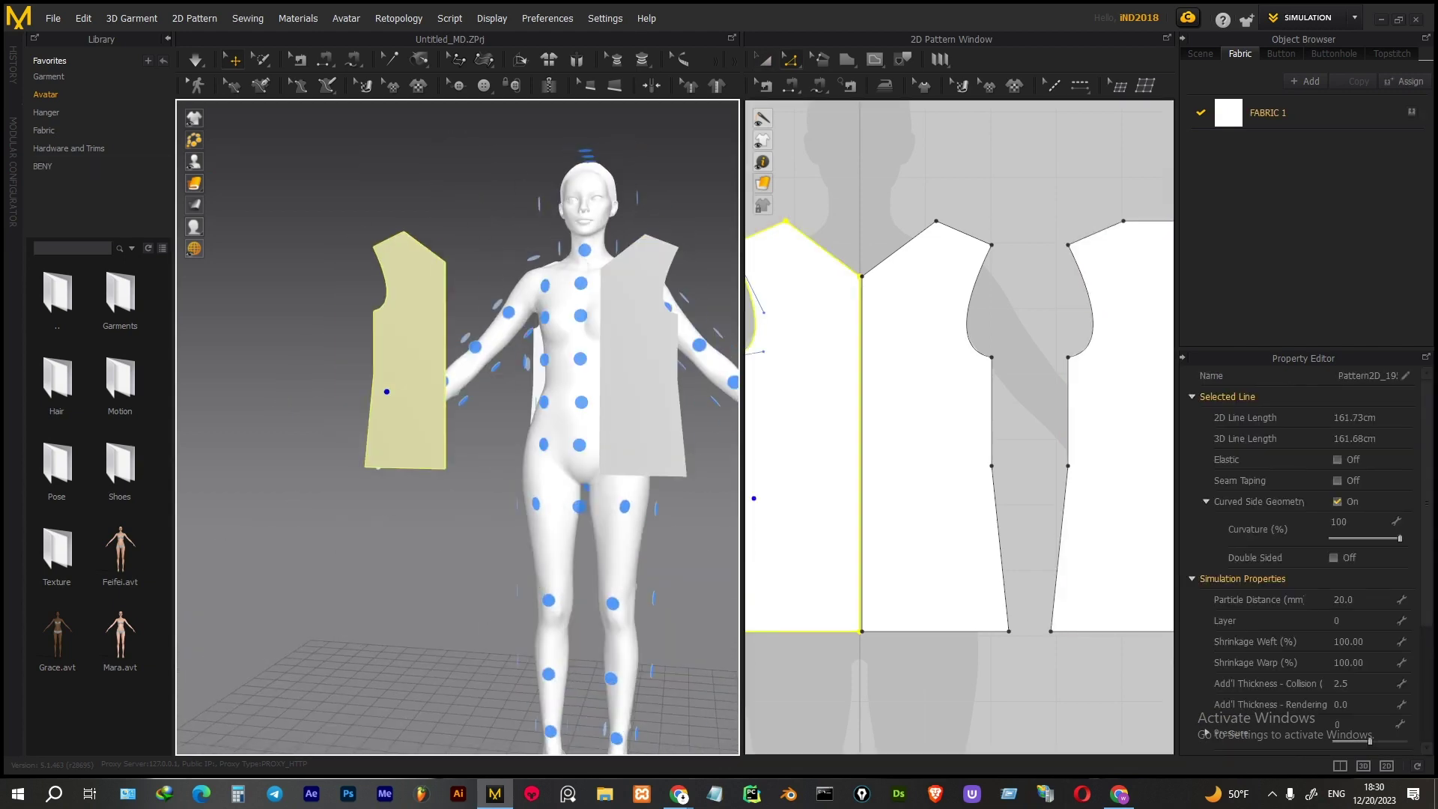
key(4)
click(1003, 383)
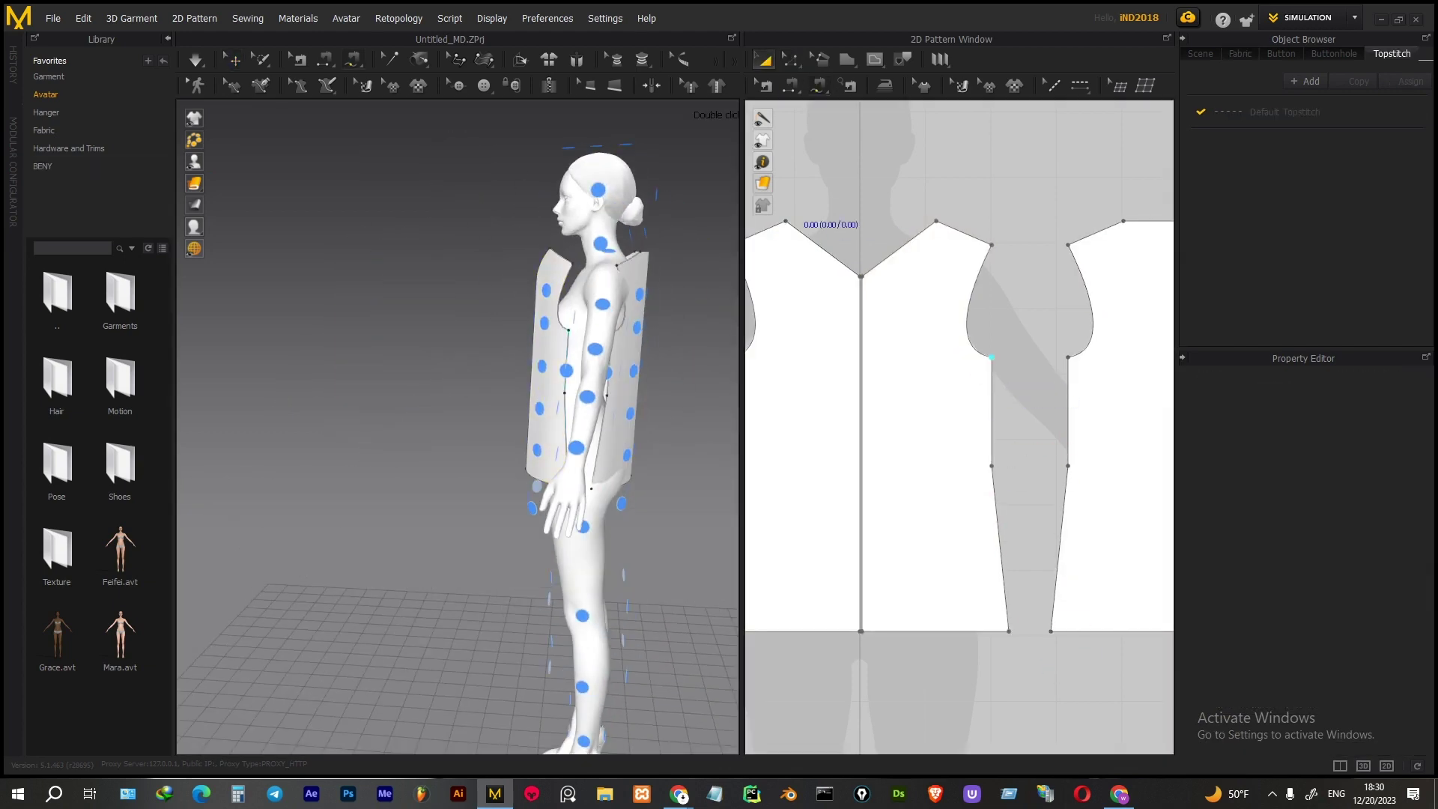
Sew the first pair of matching side edges with Segment Sewing
click(993, 486)
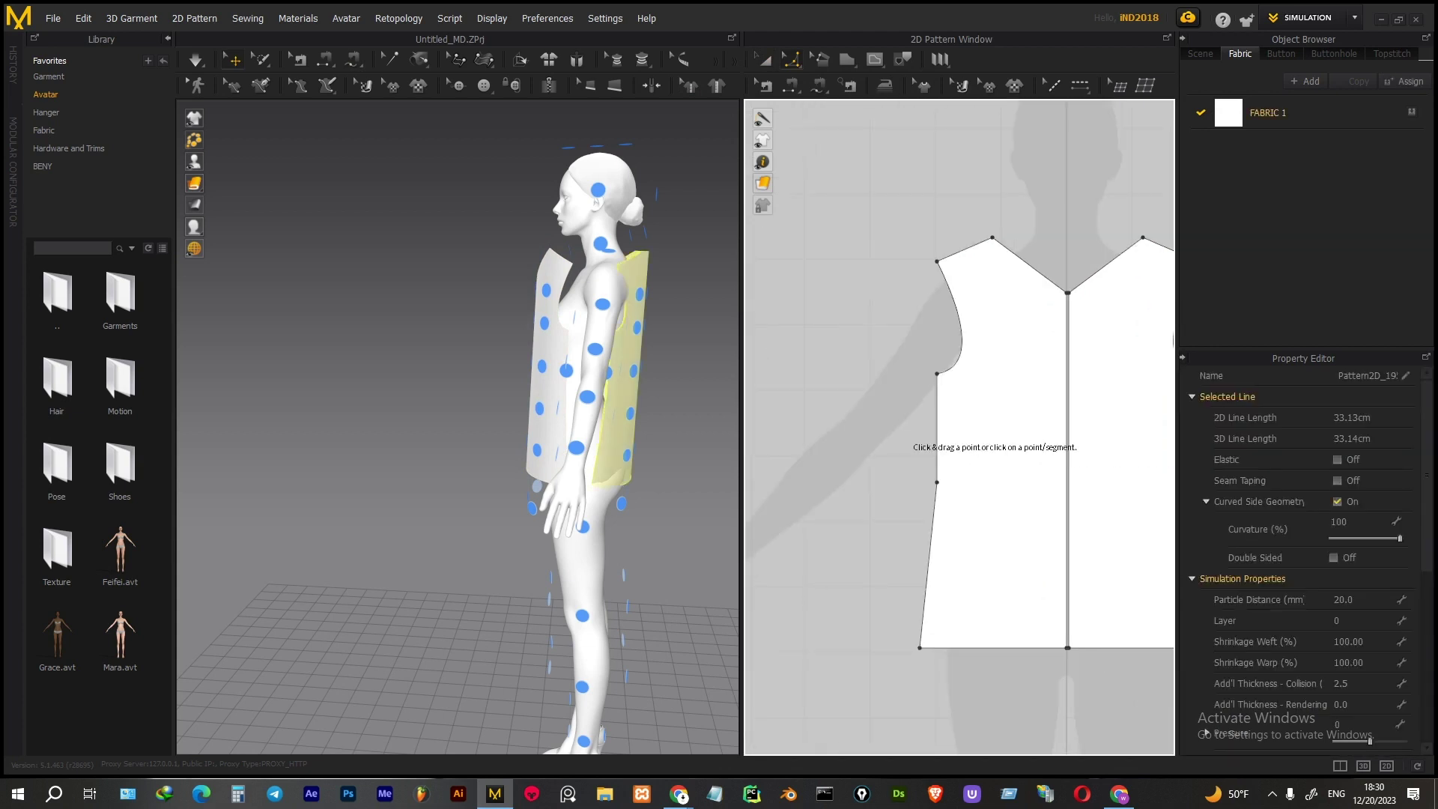
middle_drag(1069, 549, 1111, 555)
key(n)
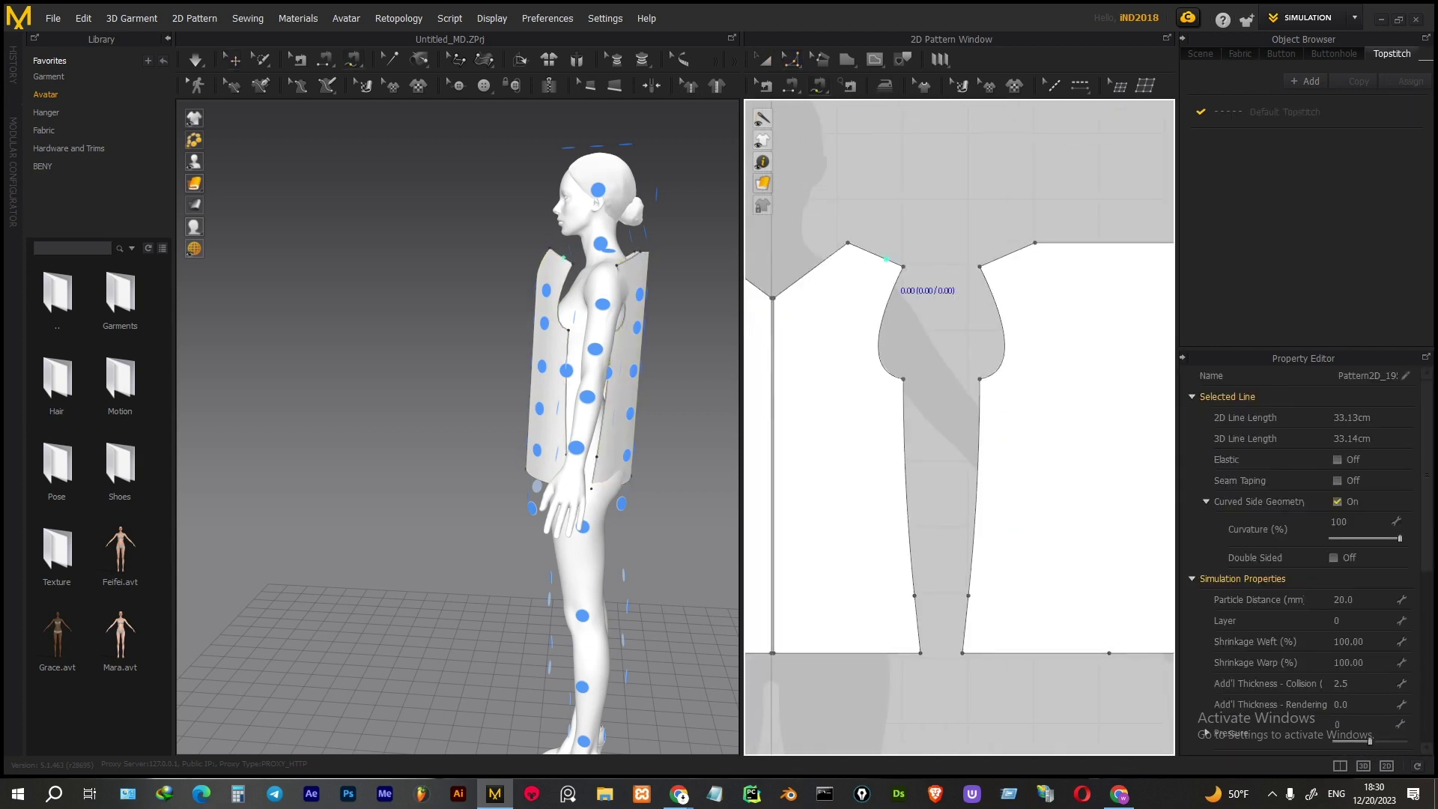
click(978, 405)
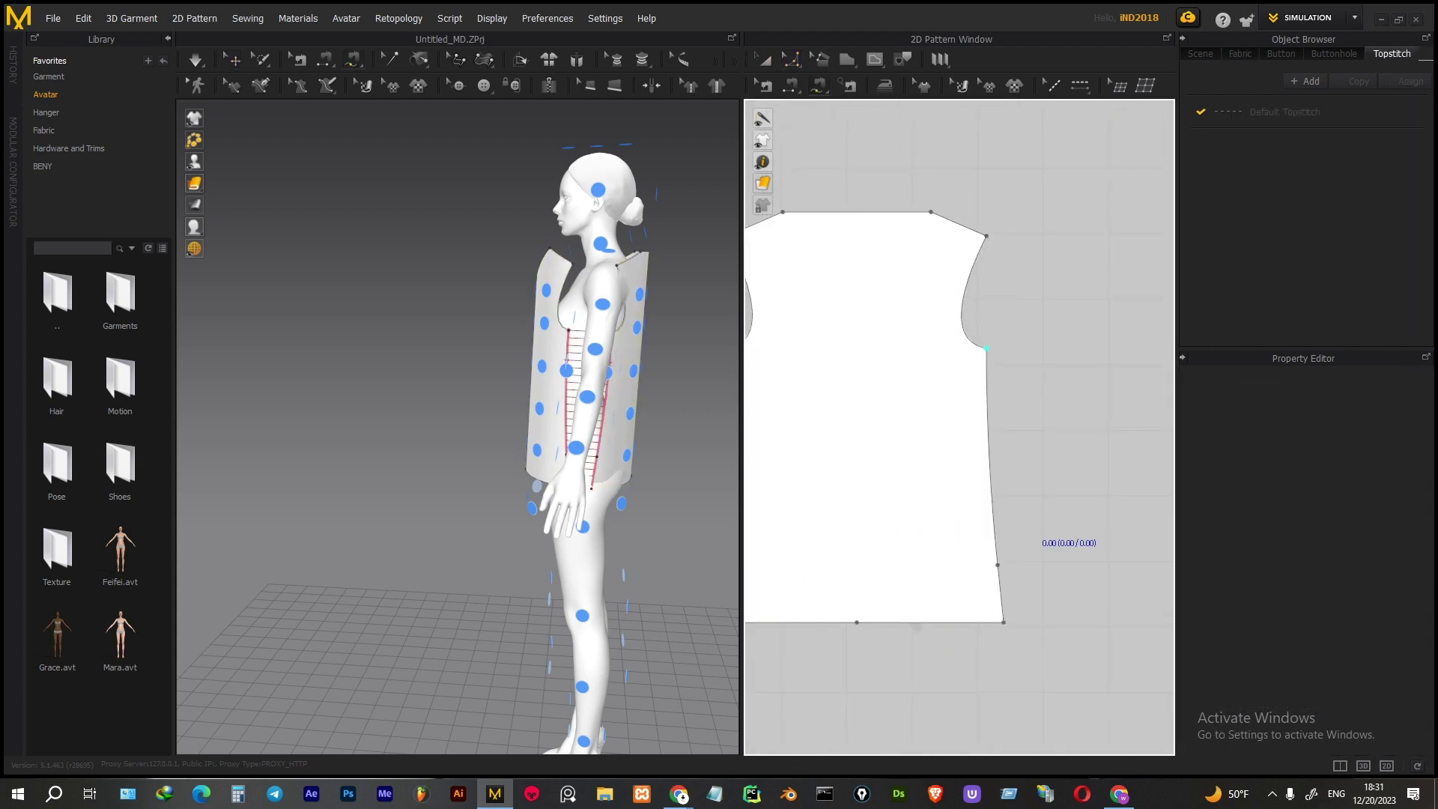
middle_drag(978, 405, 1158, 356)
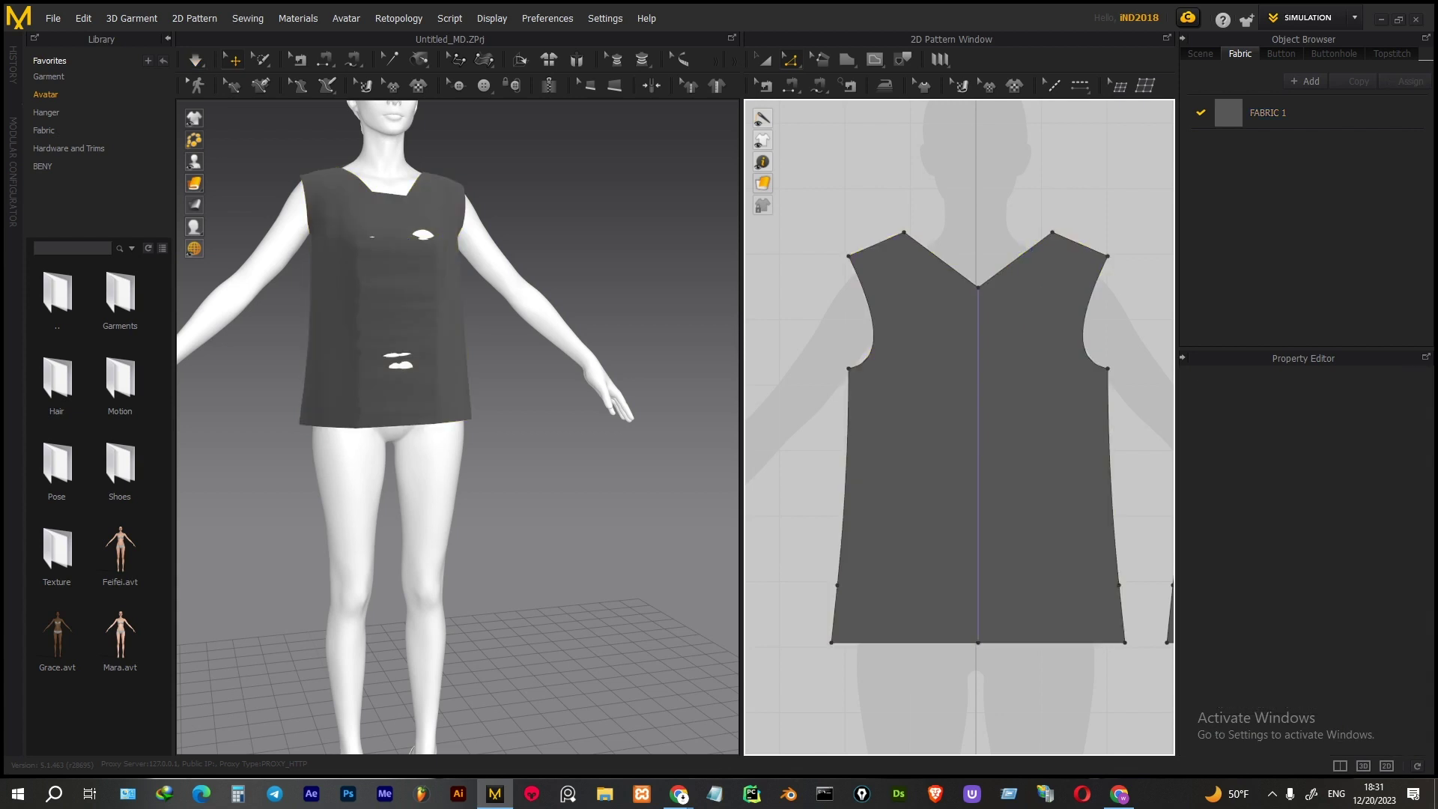
Split the left shoulder line near the neck
scroll(914, 256, up, 5)
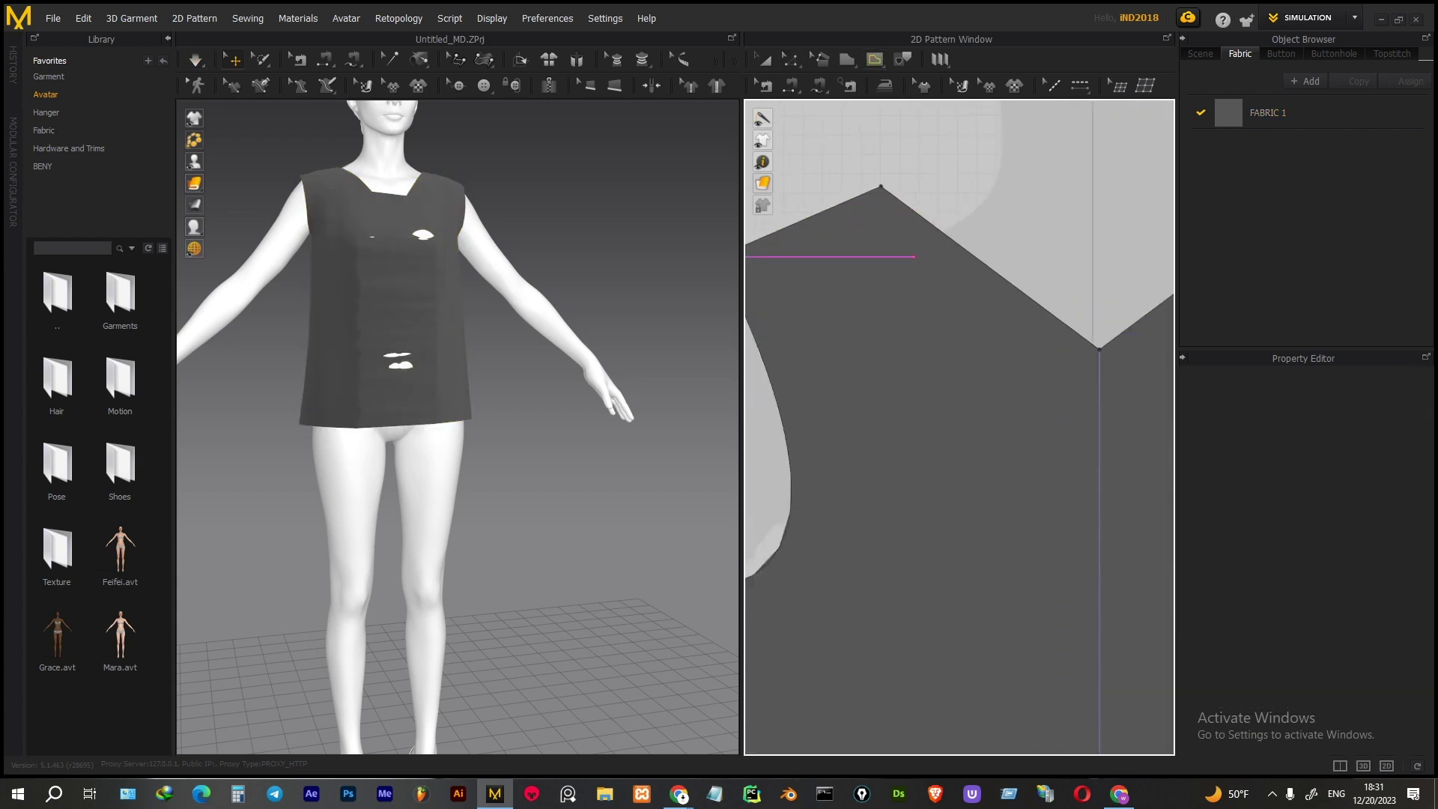
middle_drag(918, 497, 859, 496)
right_click(851, 210)
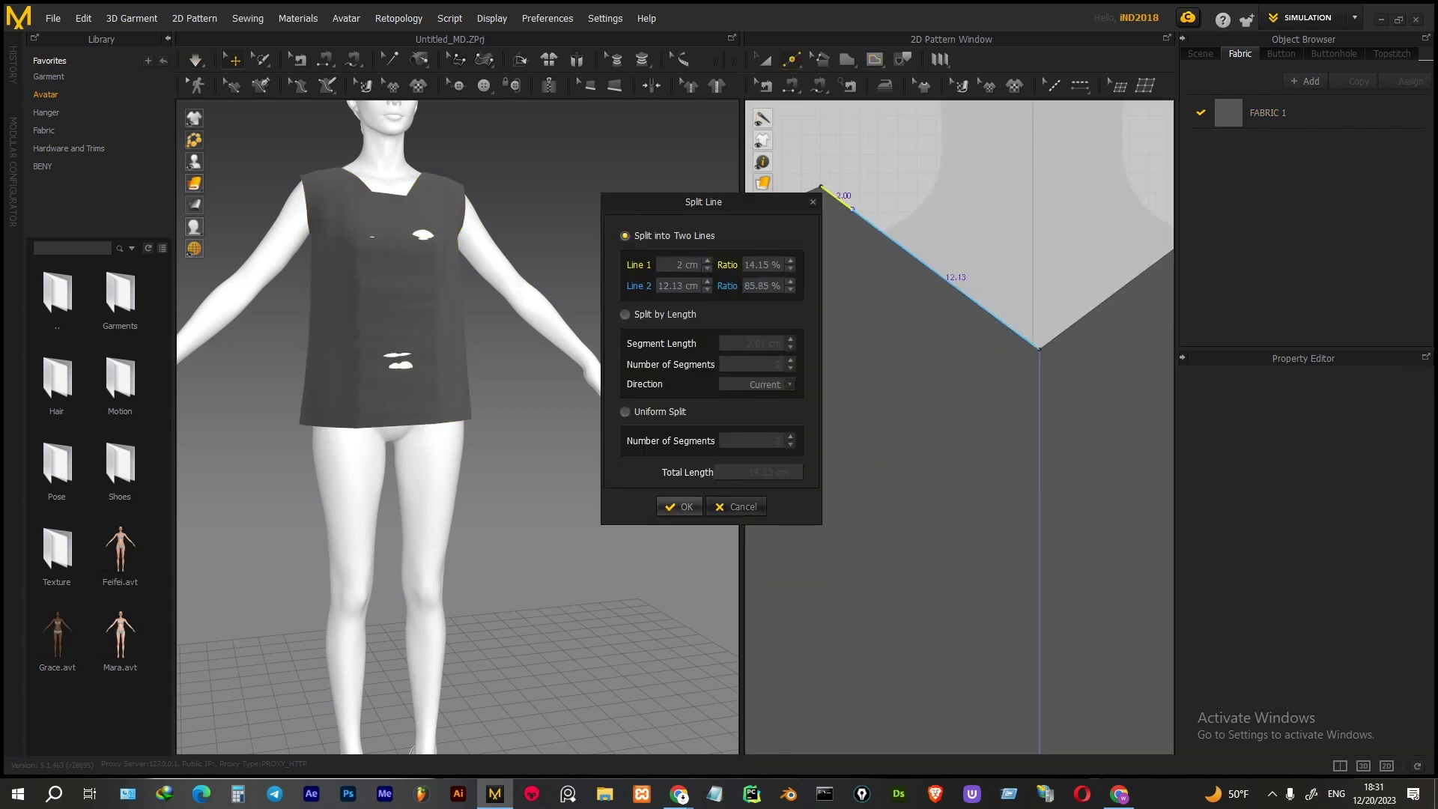
key(Escape)
middle_drag(974, 374, 850, 467)
Split the right shoulder line near the neck and bring up the chest shape's options
right_click(1112, 194)
key(Escape)
right_click(1103, 308)
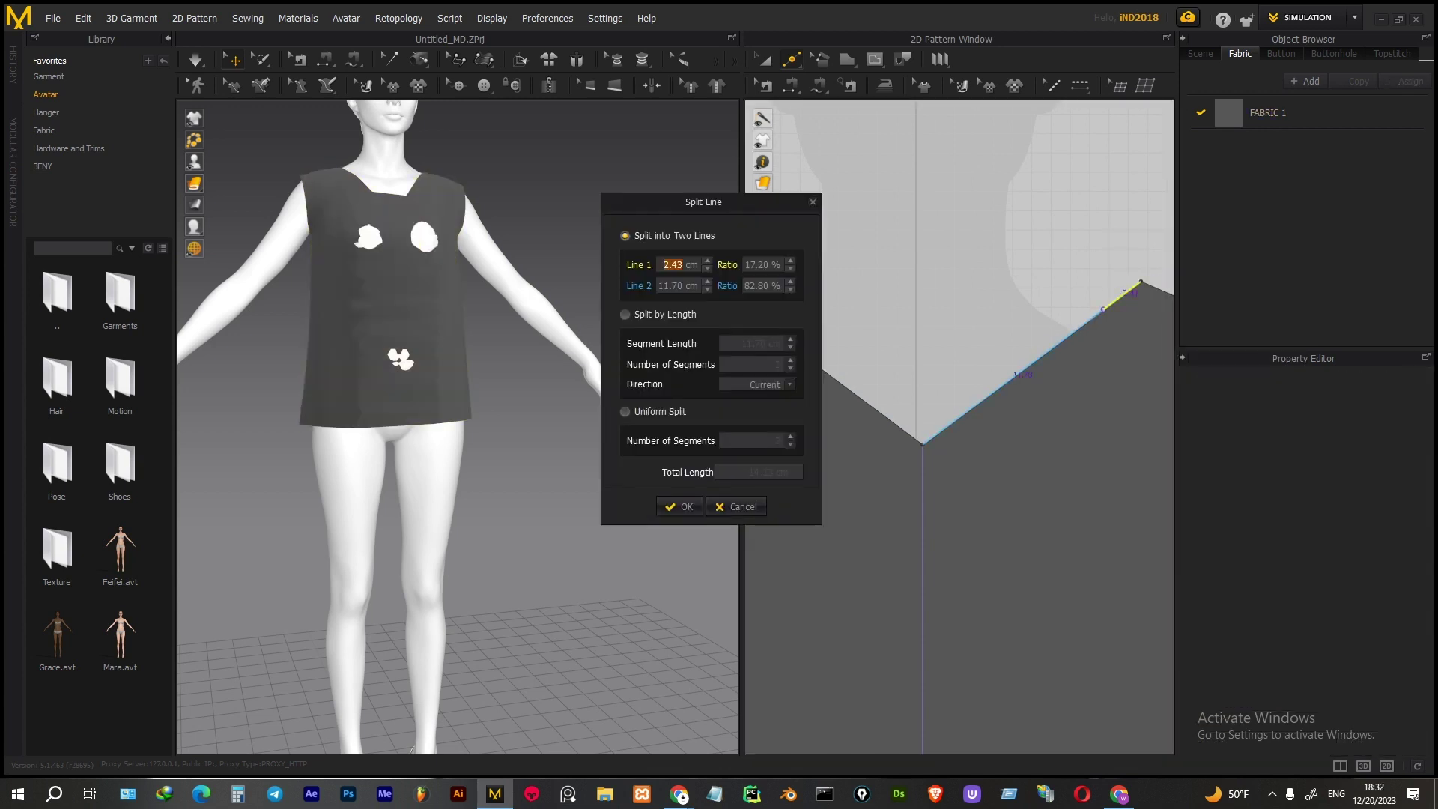
key(Return)
scroll(1078, 255, down, 2)
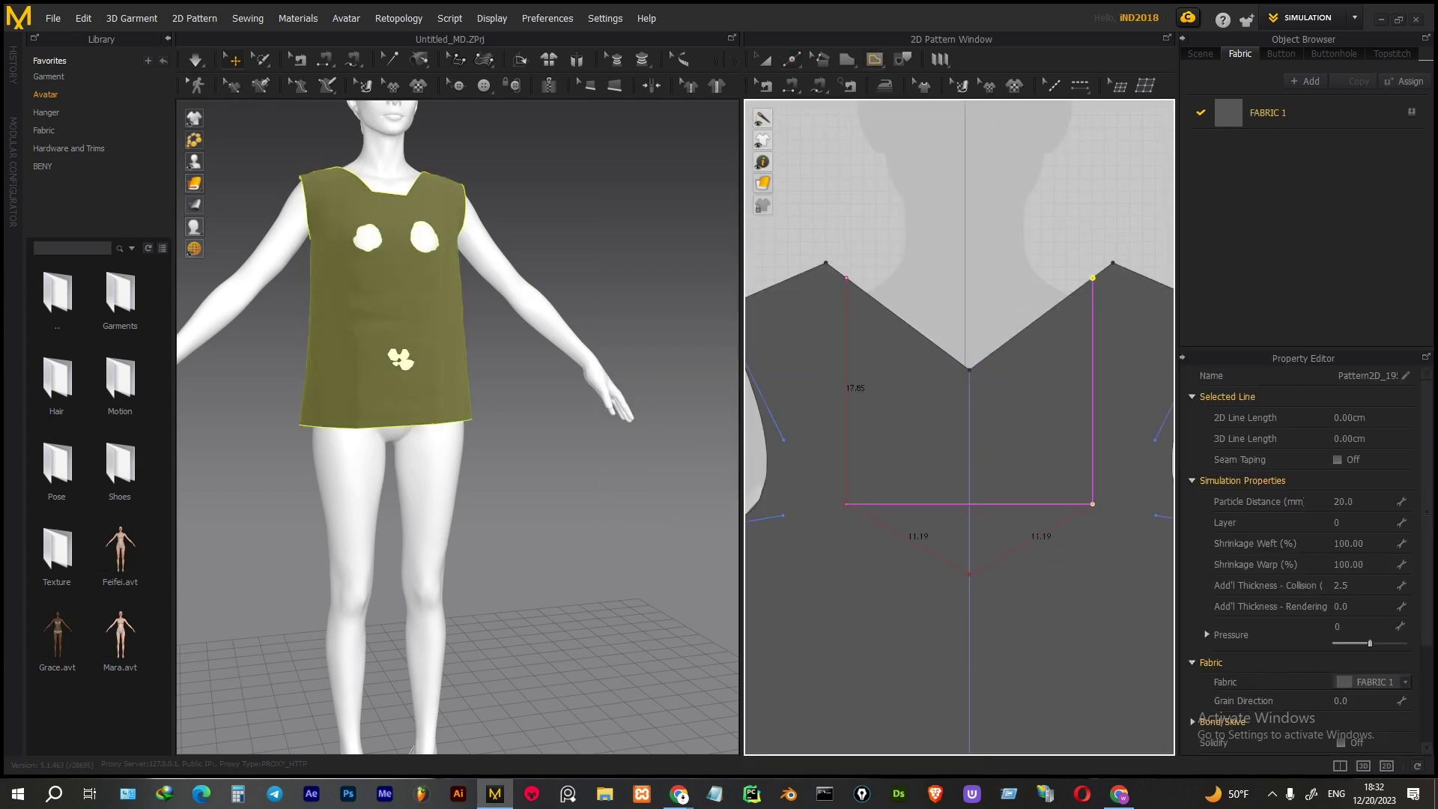
right_click(1091, 366)
Cut & Sew the chest shape into its own piece and simulate the drape
click(1198, 580)
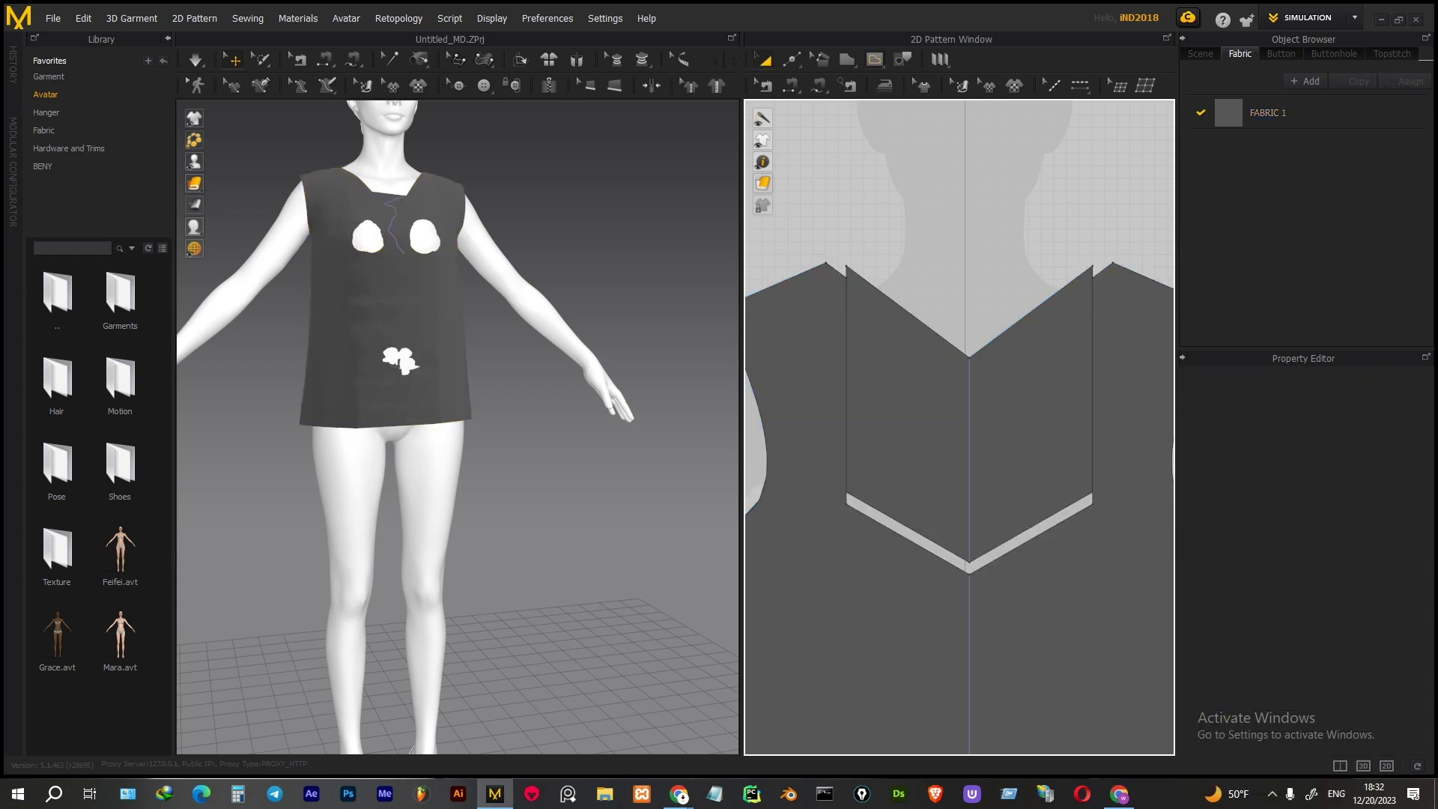
key(space)
scroll(472, 324, up, 3)
scroll(471, 324, up, 3)
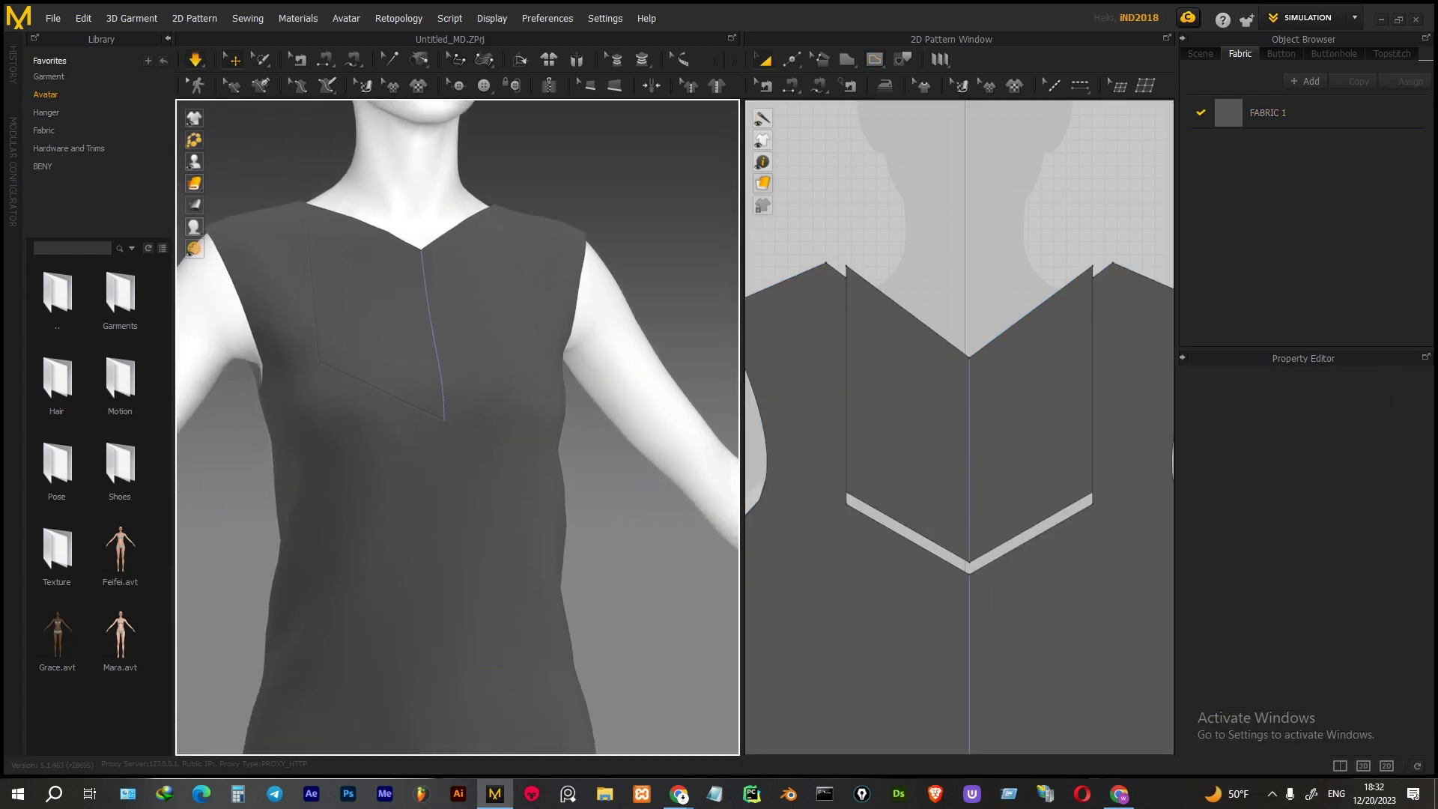
Add FABRIC 2, select the chest yoke piece, and check the open V neckline from the side
click(472, 325)
click(1305, 81)
drag(1228, 146, 969, 412)
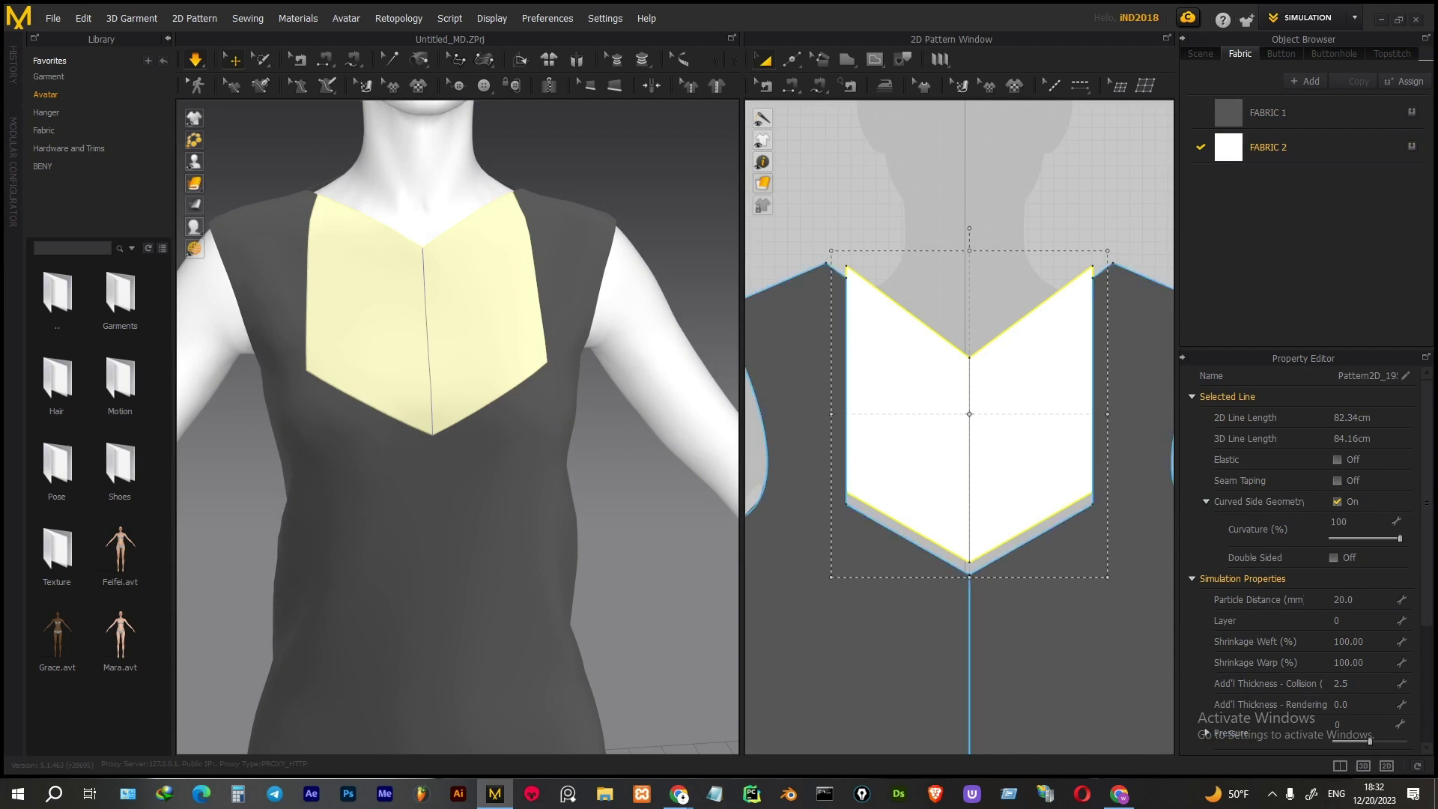
click(637, 599)
mouse_move(636, 600)
right_down()
mouse_move(524, 584)
mouse_move(614, 584)
mouse_move(569, 584)
right_up()
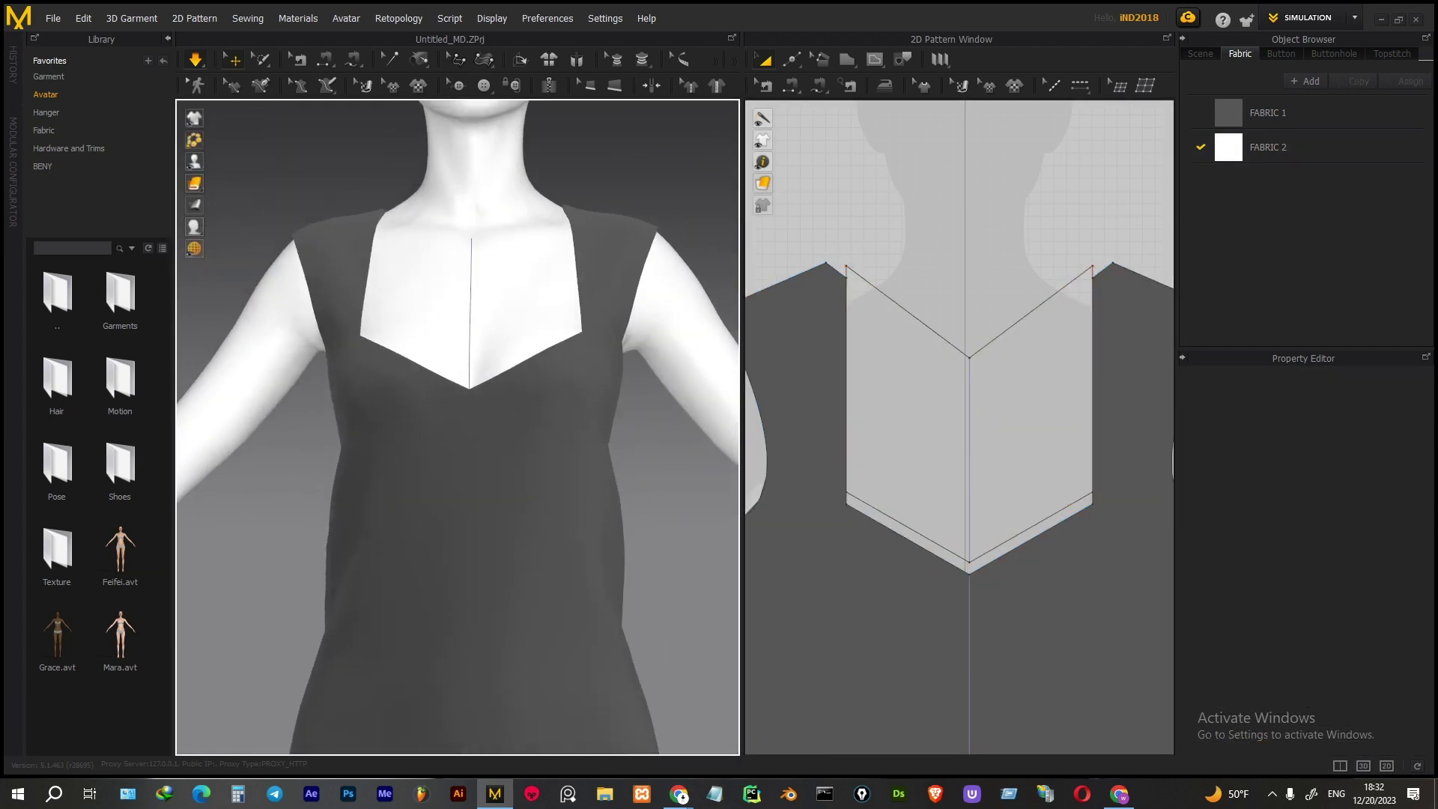
scroll(457, 427, down, 3)
scroll(958, 427, down, 3)
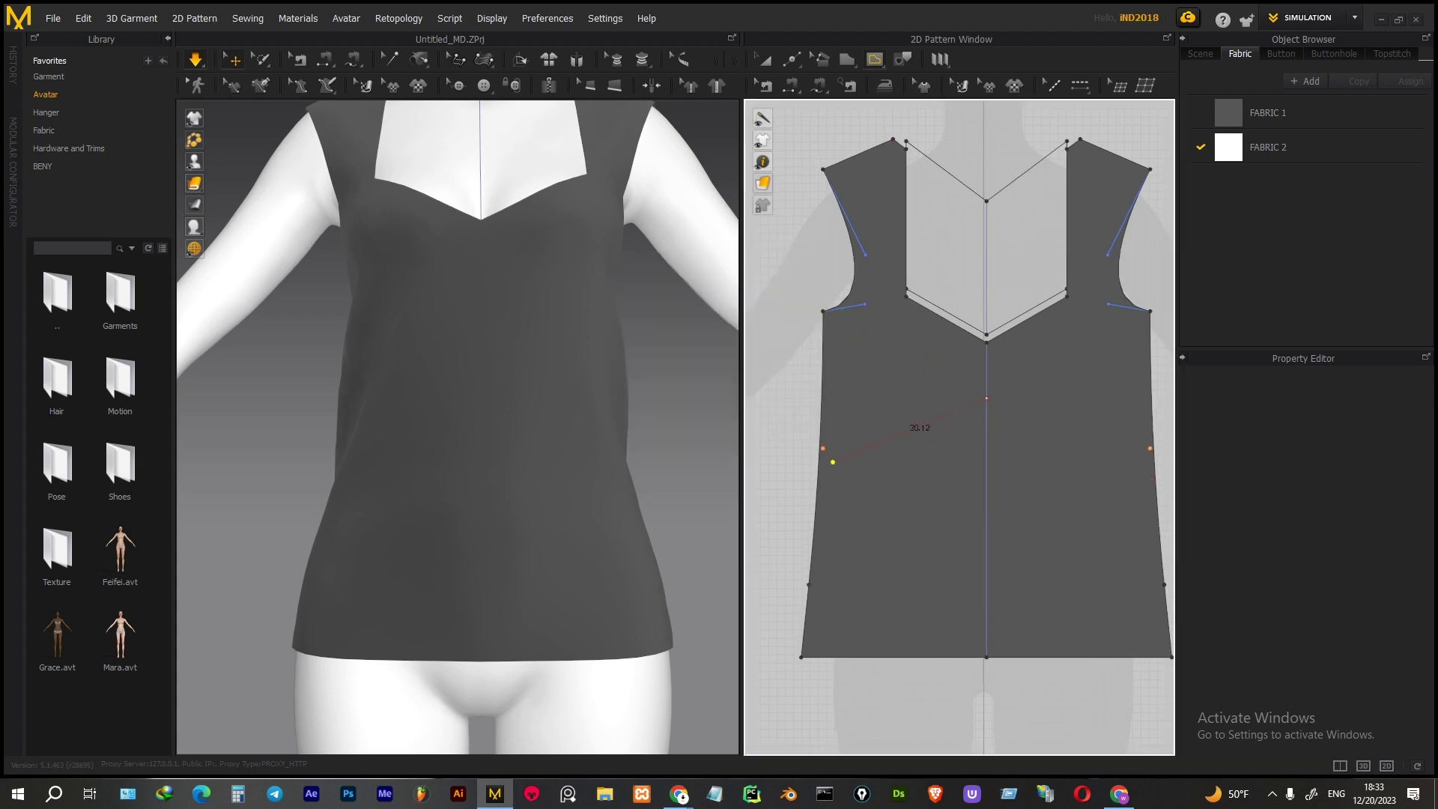
Draw a closed diamond internal polygon below the neckline with a 15.9 cm edge
click(921, 414)
click(740, 442)
right_drag(936, 449, 979, 527)
key(z)
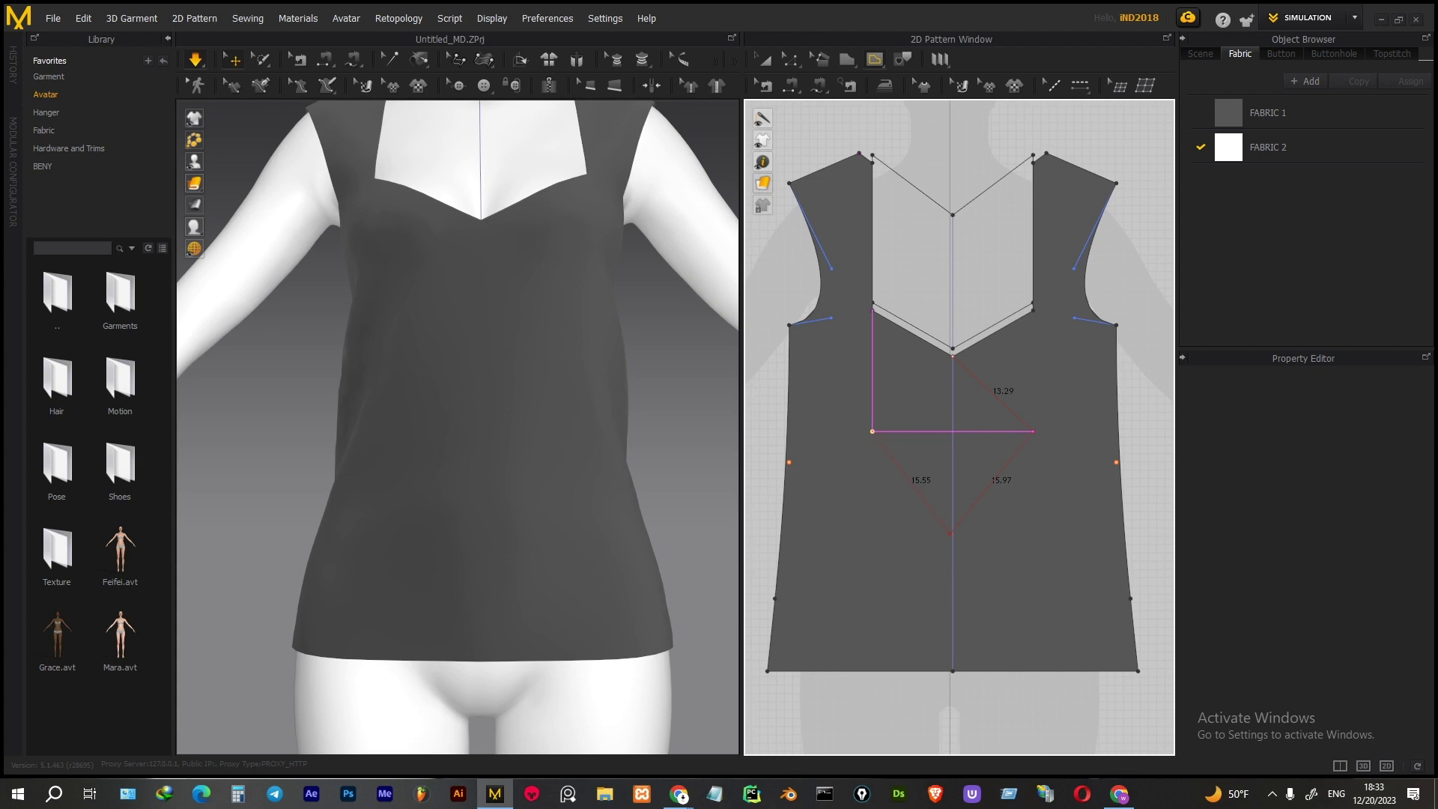
right_click(950, 533)
text(15.9)
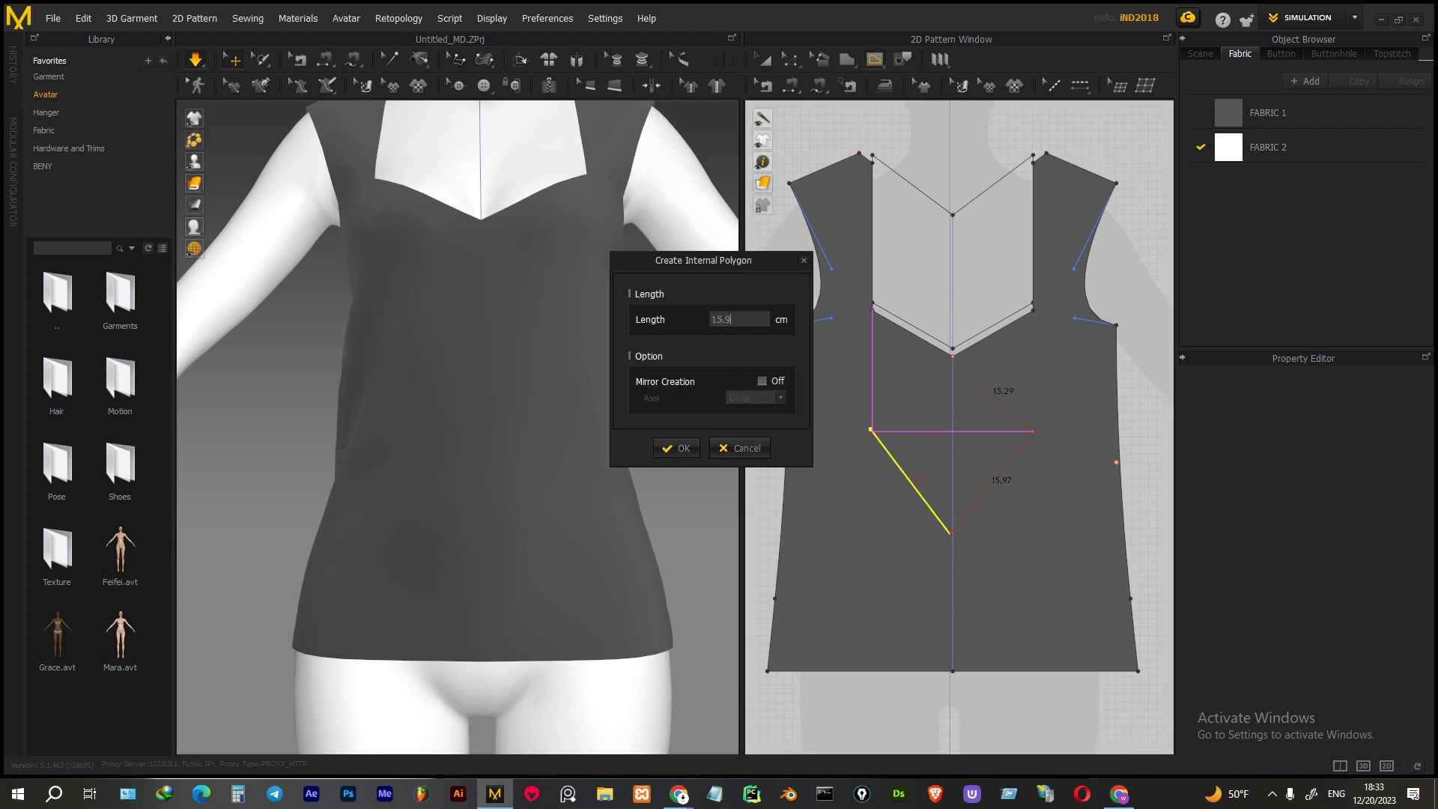
key(Return)
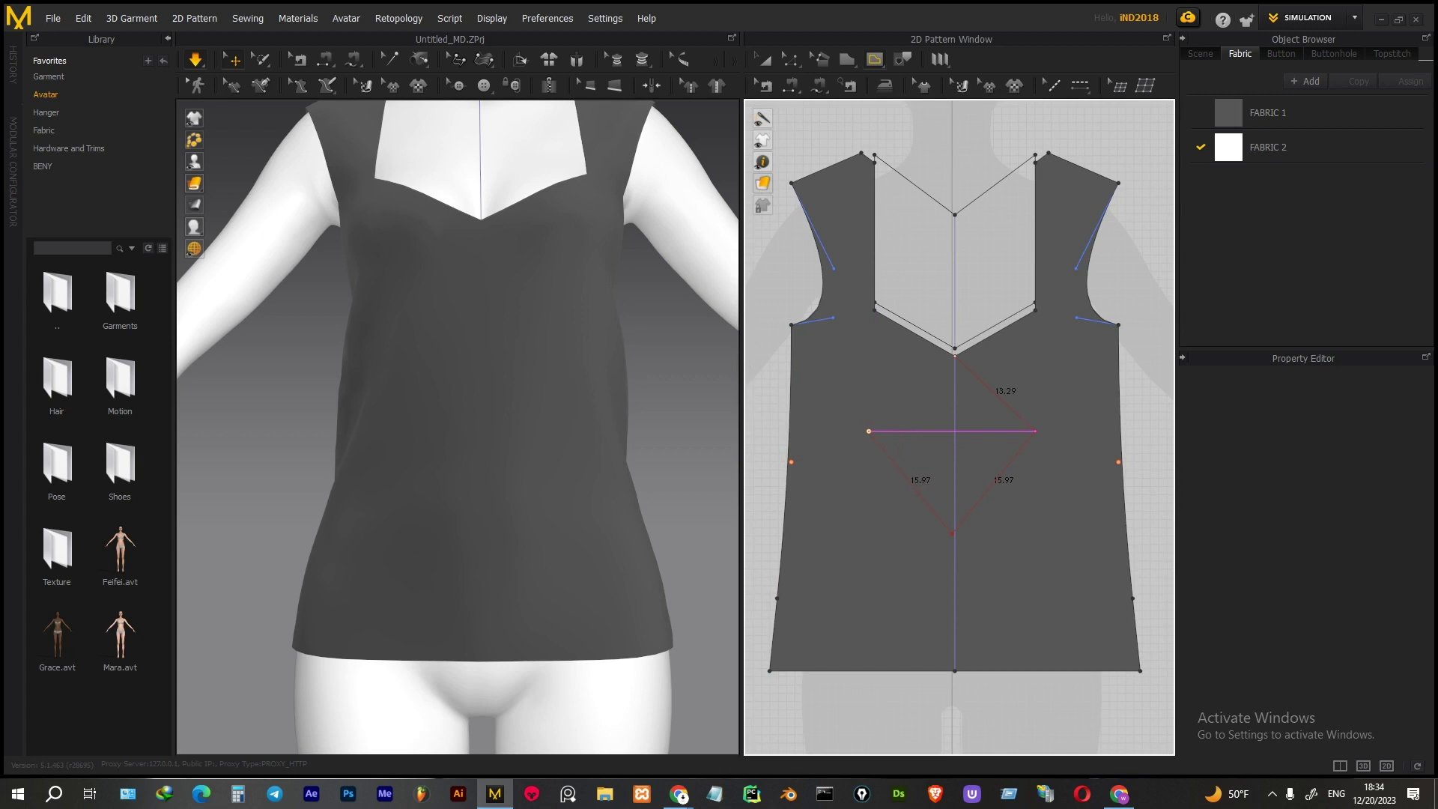
click(955, 356)
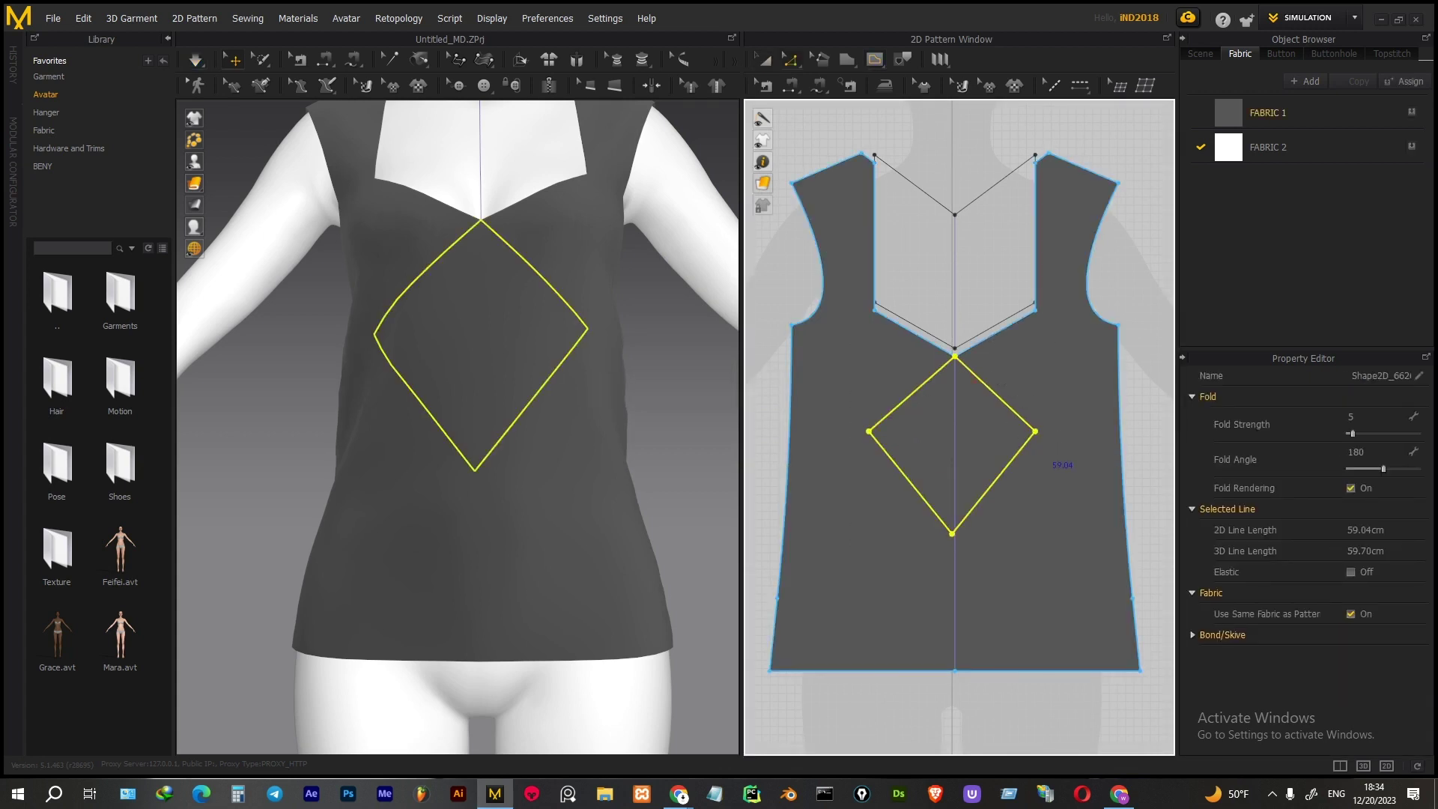
Lower the diamond's side corners slightly and cut it into a separate piece
click(1034, 432)
drag(1035, 431, 1035, 448)
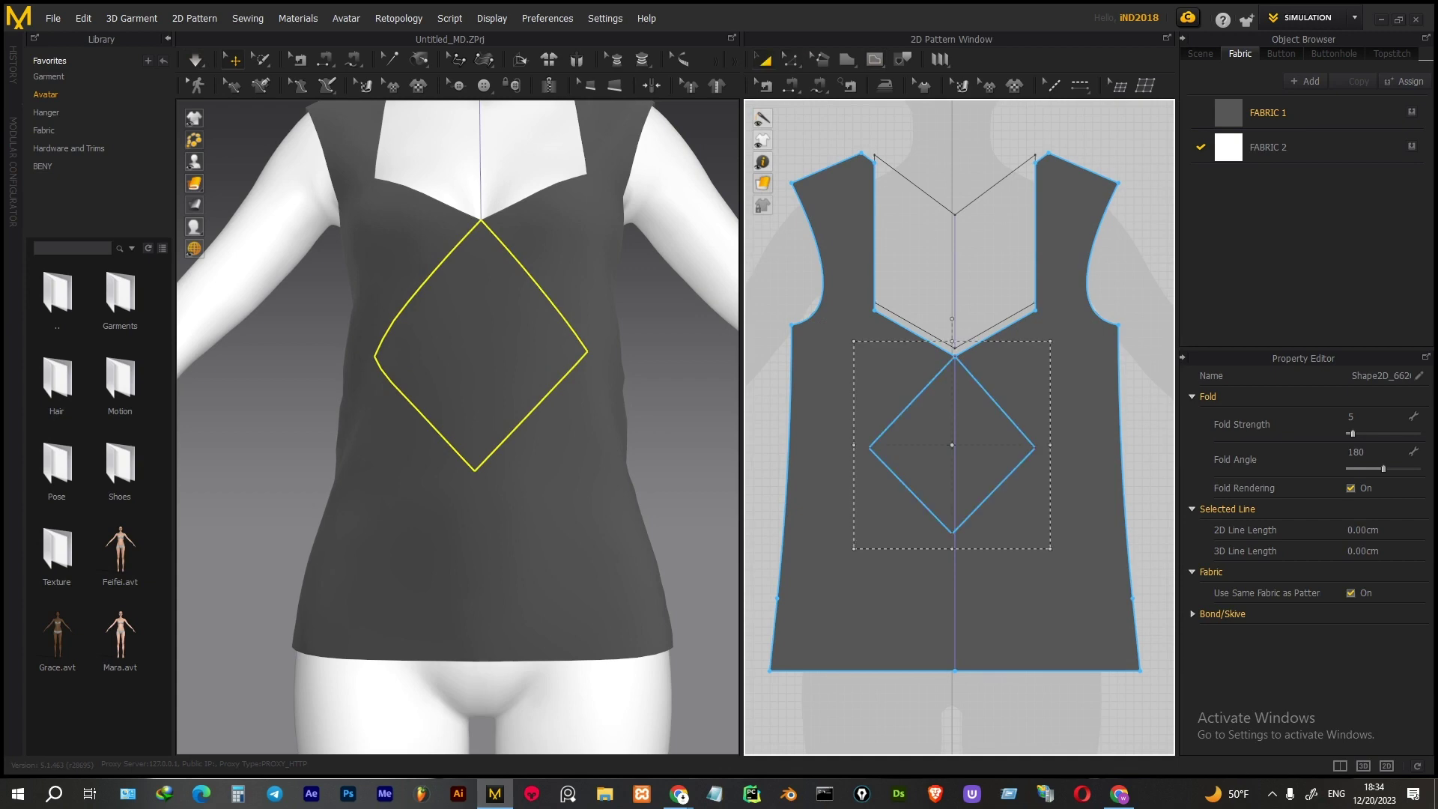
right_click(1037, 448)
key(Escape)
right_click(972, 428)
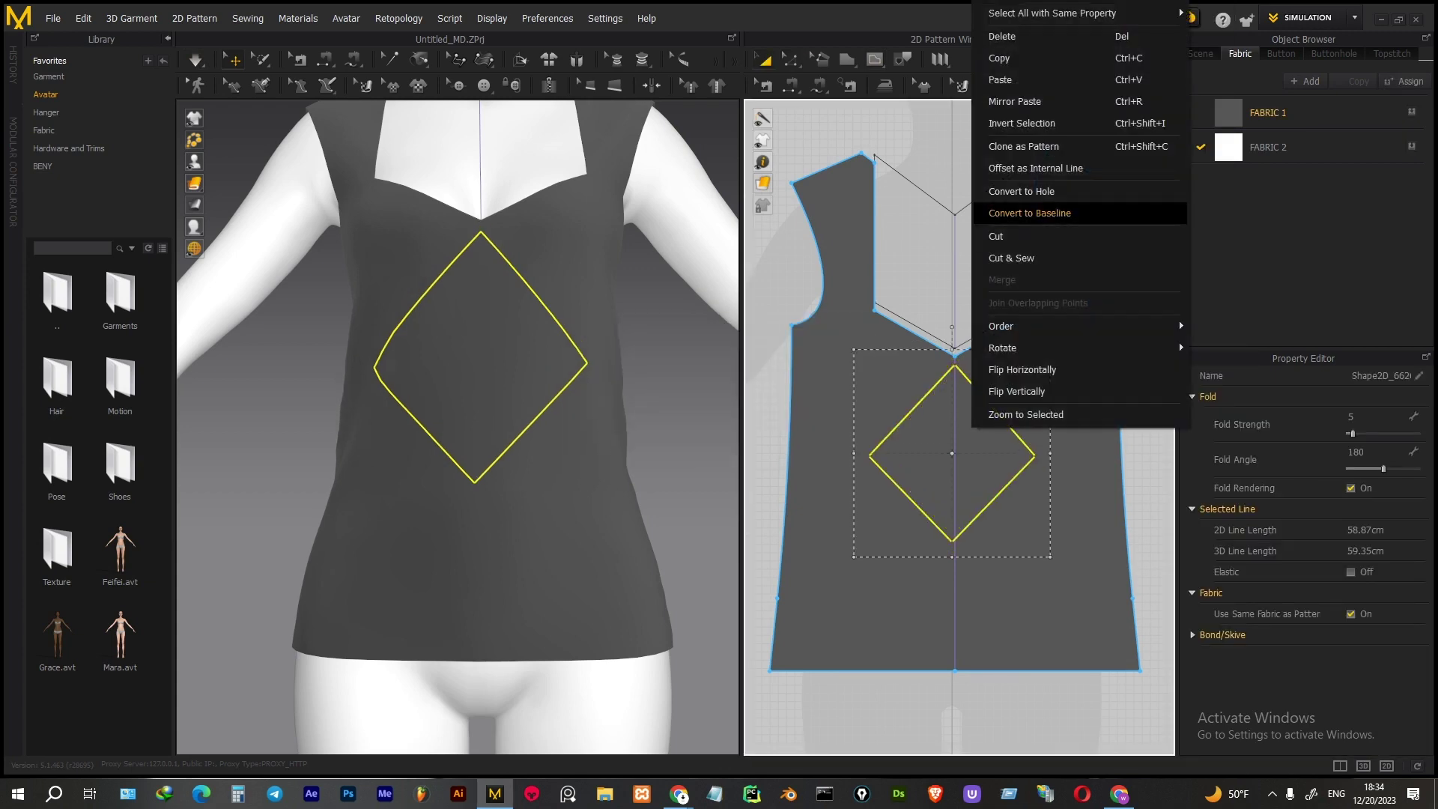
click(1021, 191)
Add FABRIC 3 and assign the new white fabric to the diamond piece
key(4)
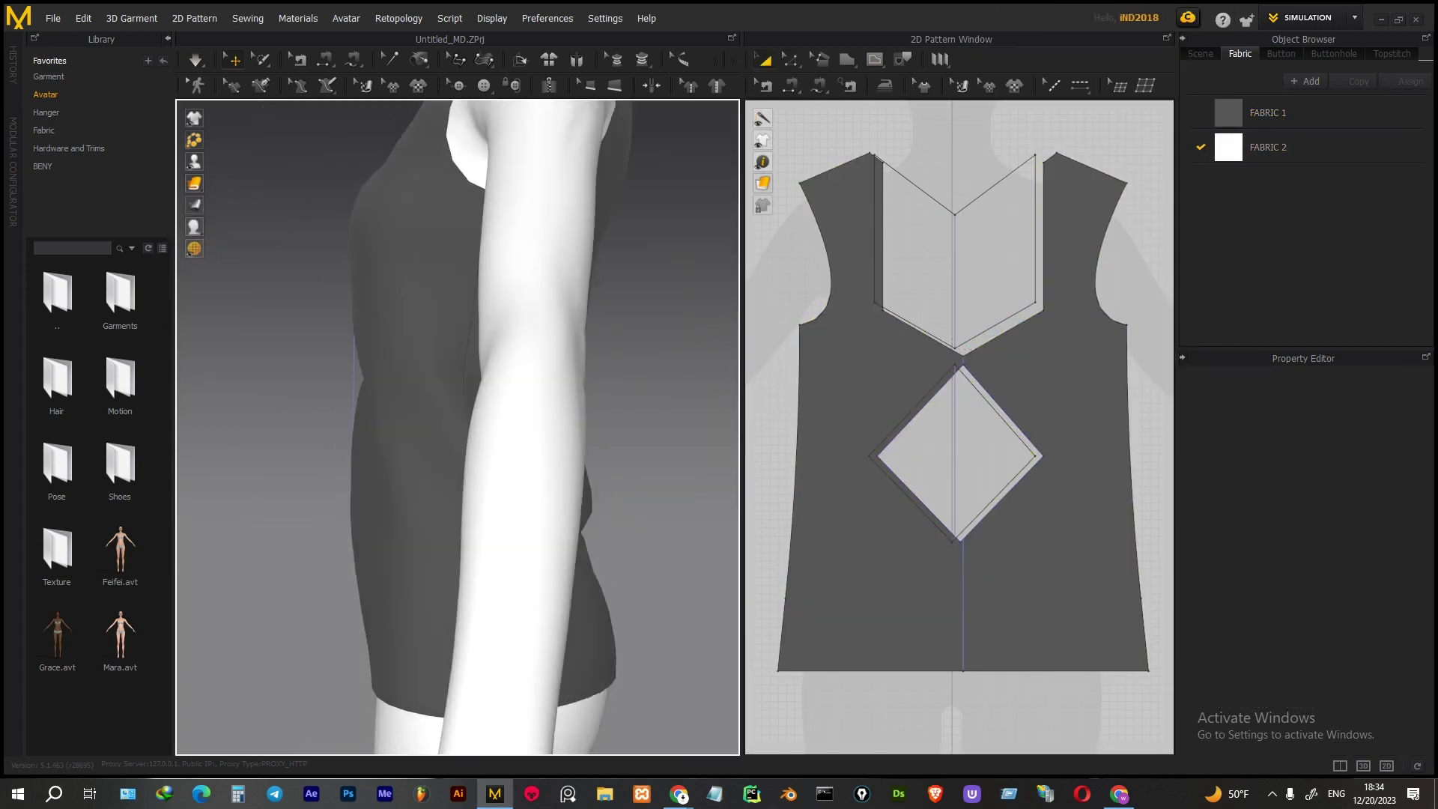
key(2)
click(966, 449)
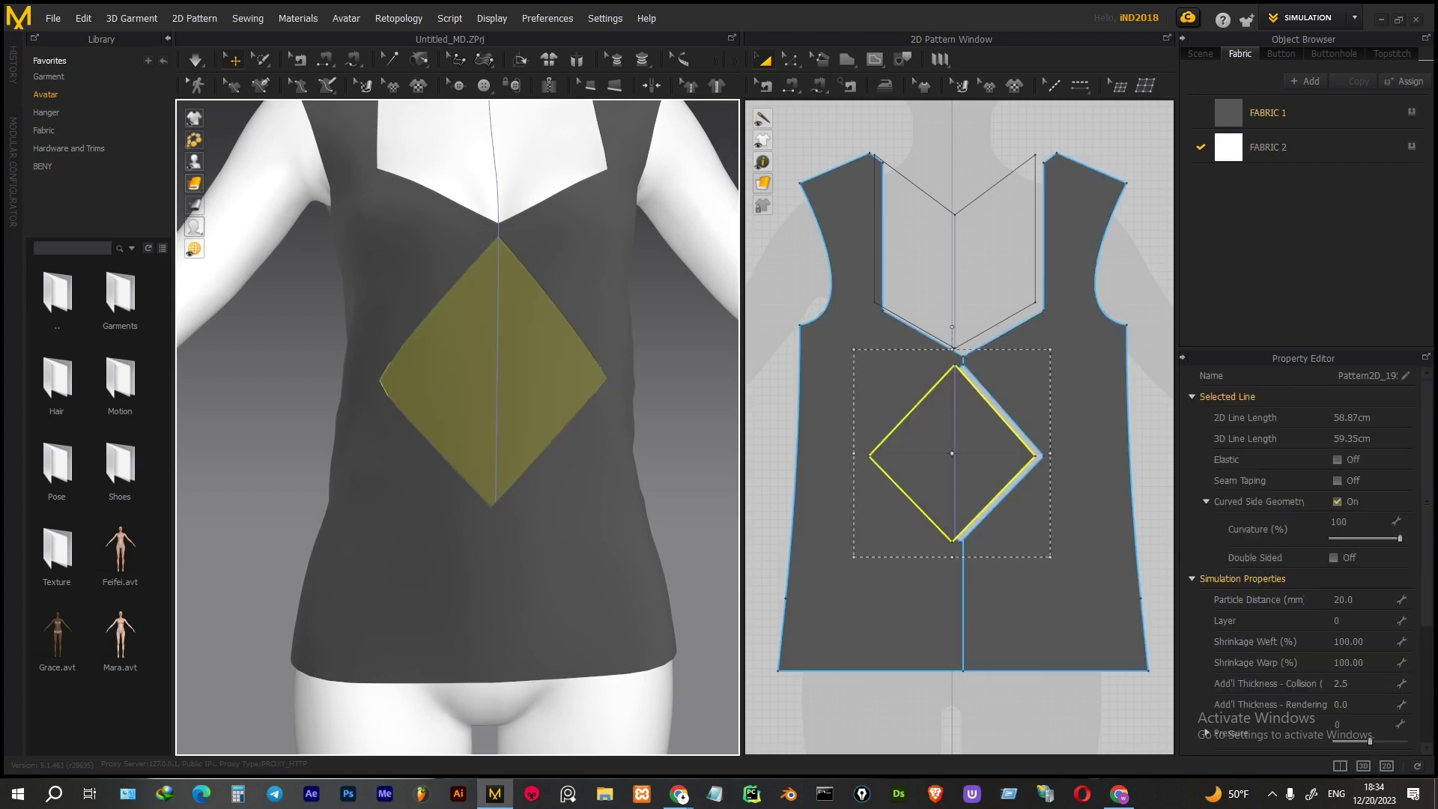
click(1305, 81)
click(547, 315)
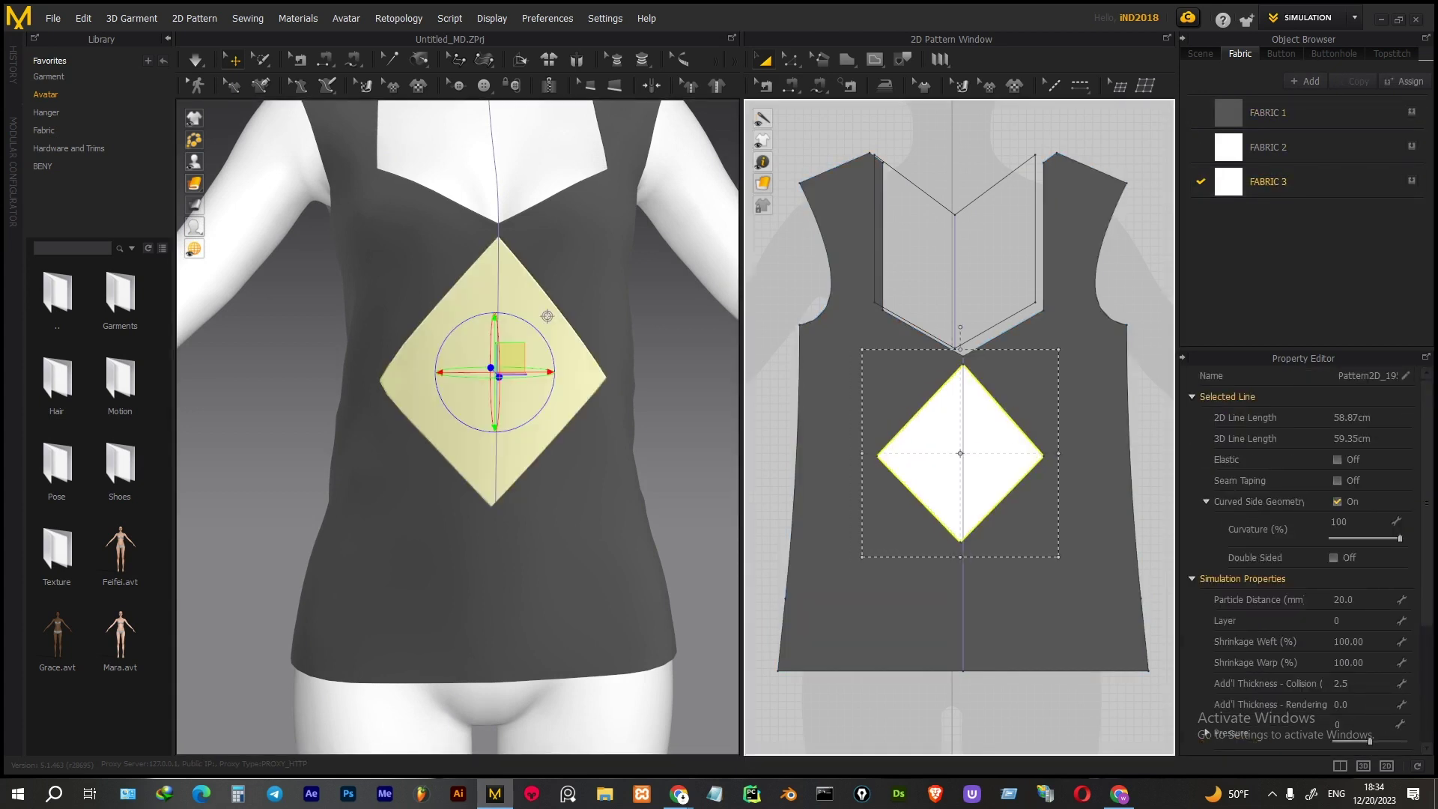
scroll(951, 453, up, 6)
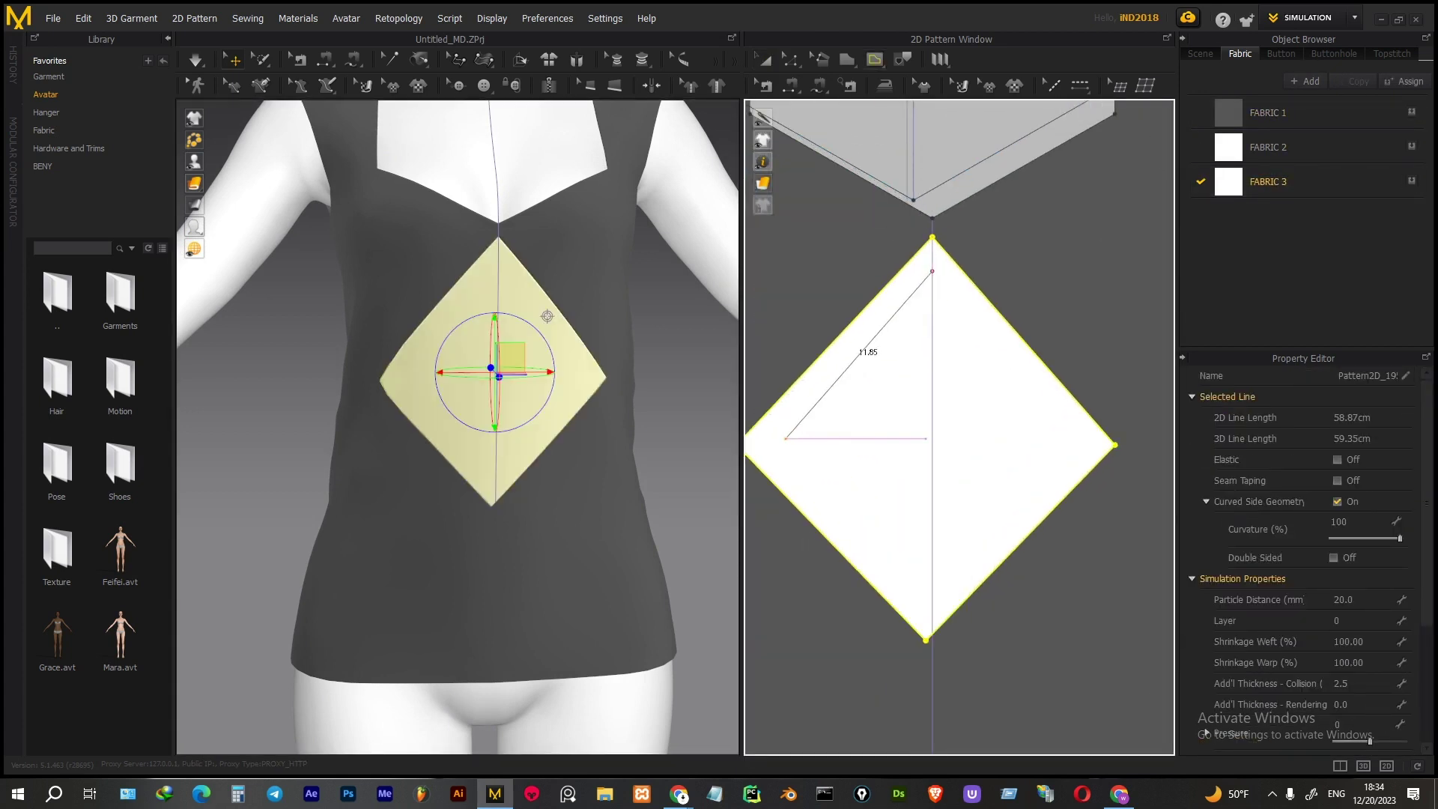
Frame the diamond panel and select the inner kite line of the emblem
right_drag(768, 444, 816, 441)
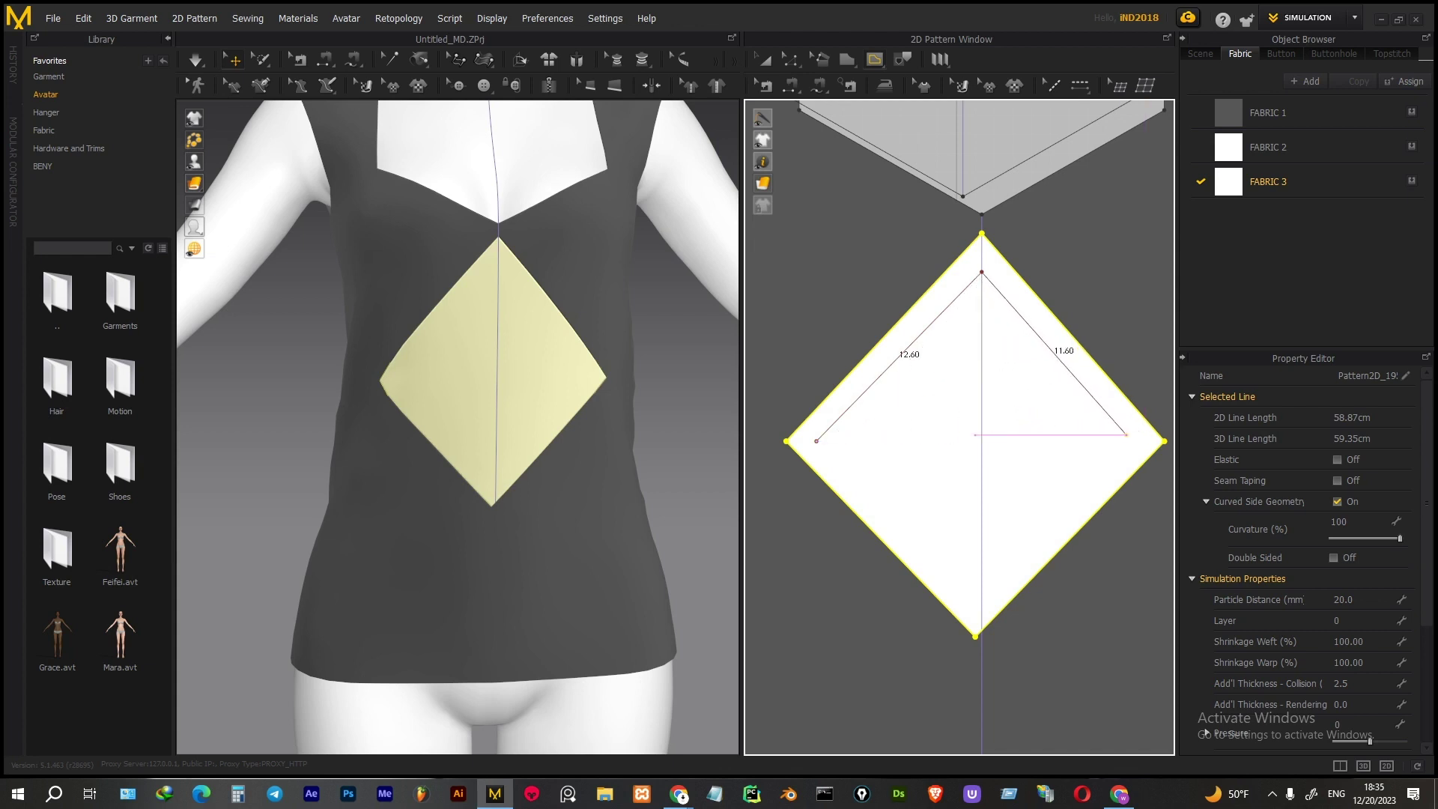
click(537, 292)
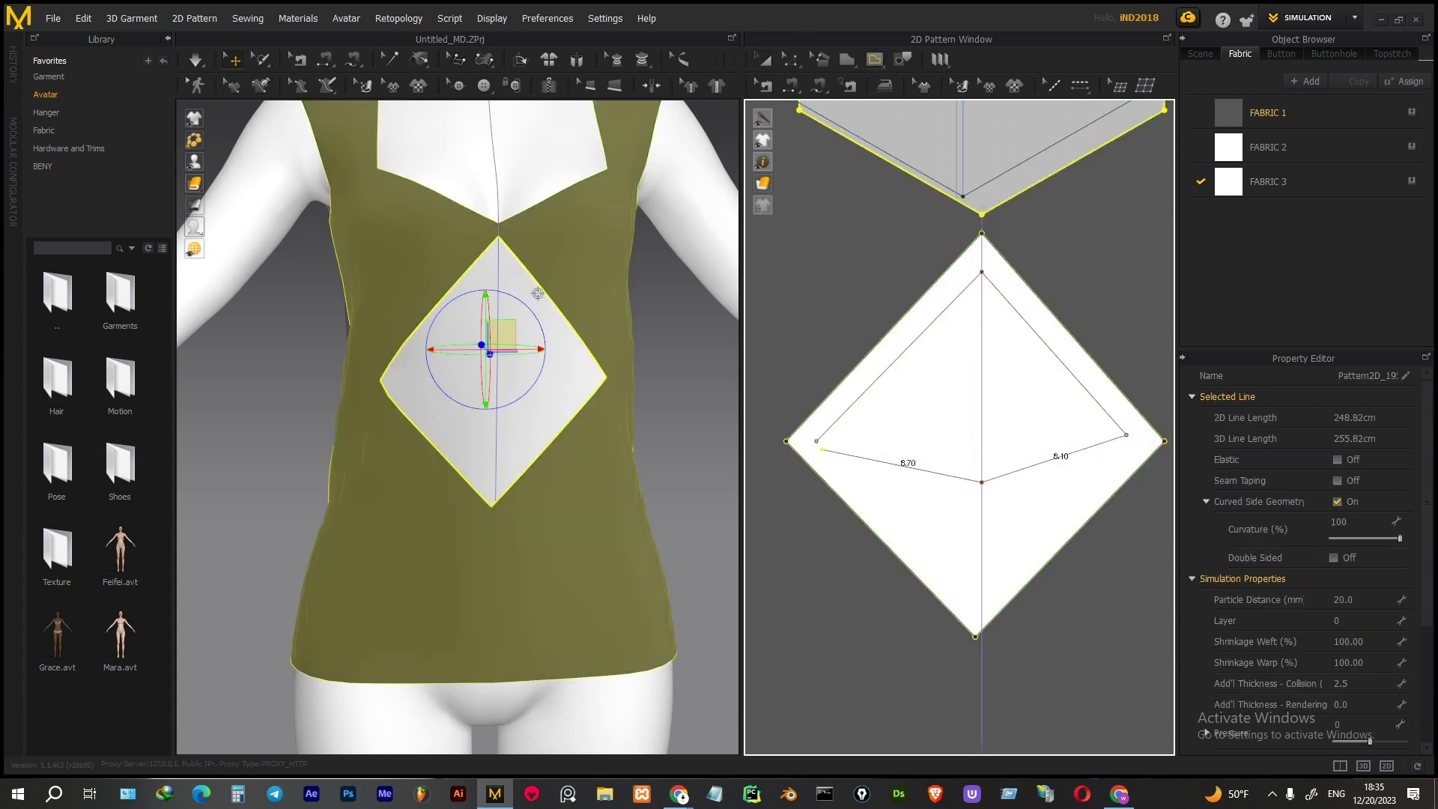
click(1064, 458)
Offset the inner line as a 0.5 cm internal line
right_click(1105, 442)
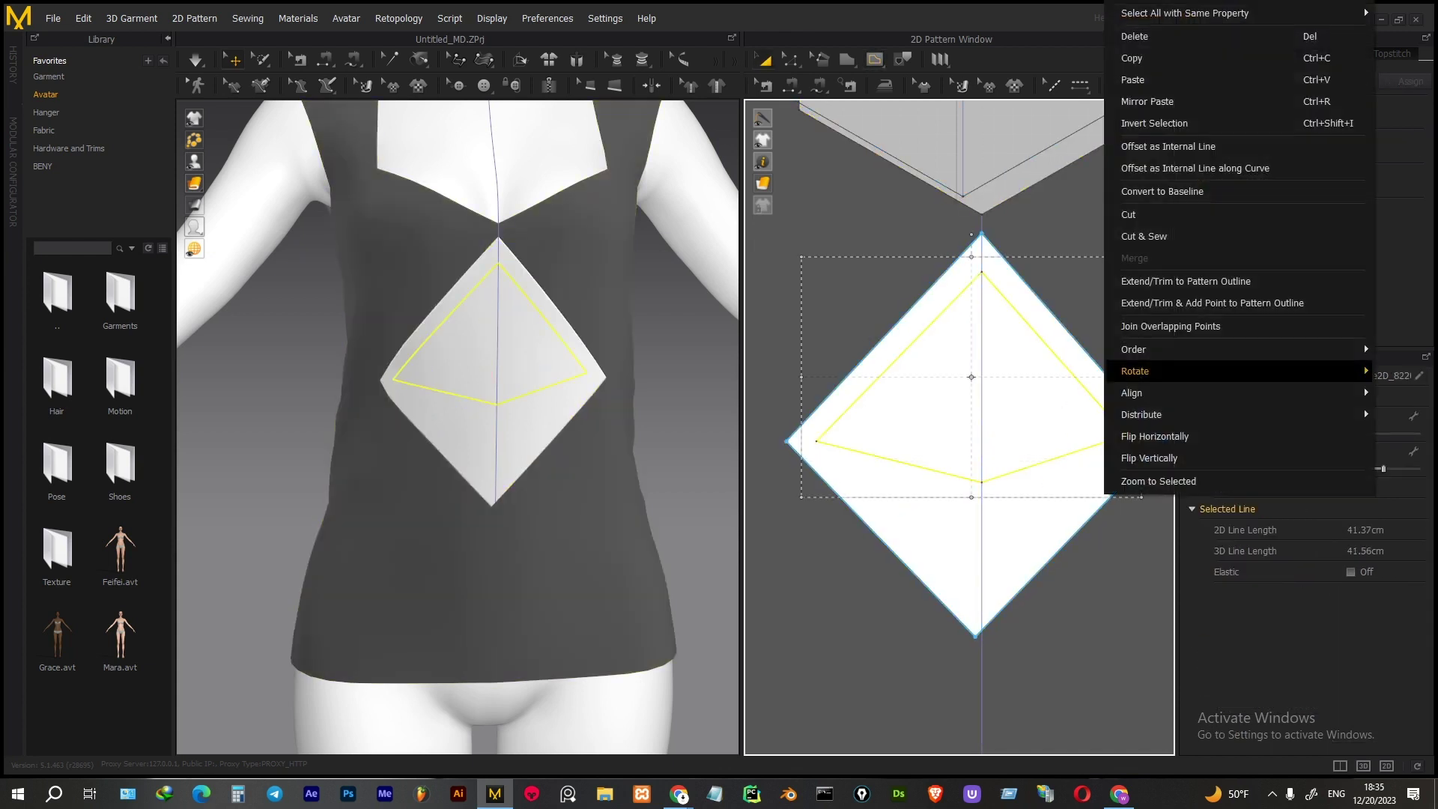
click(1167, 146)
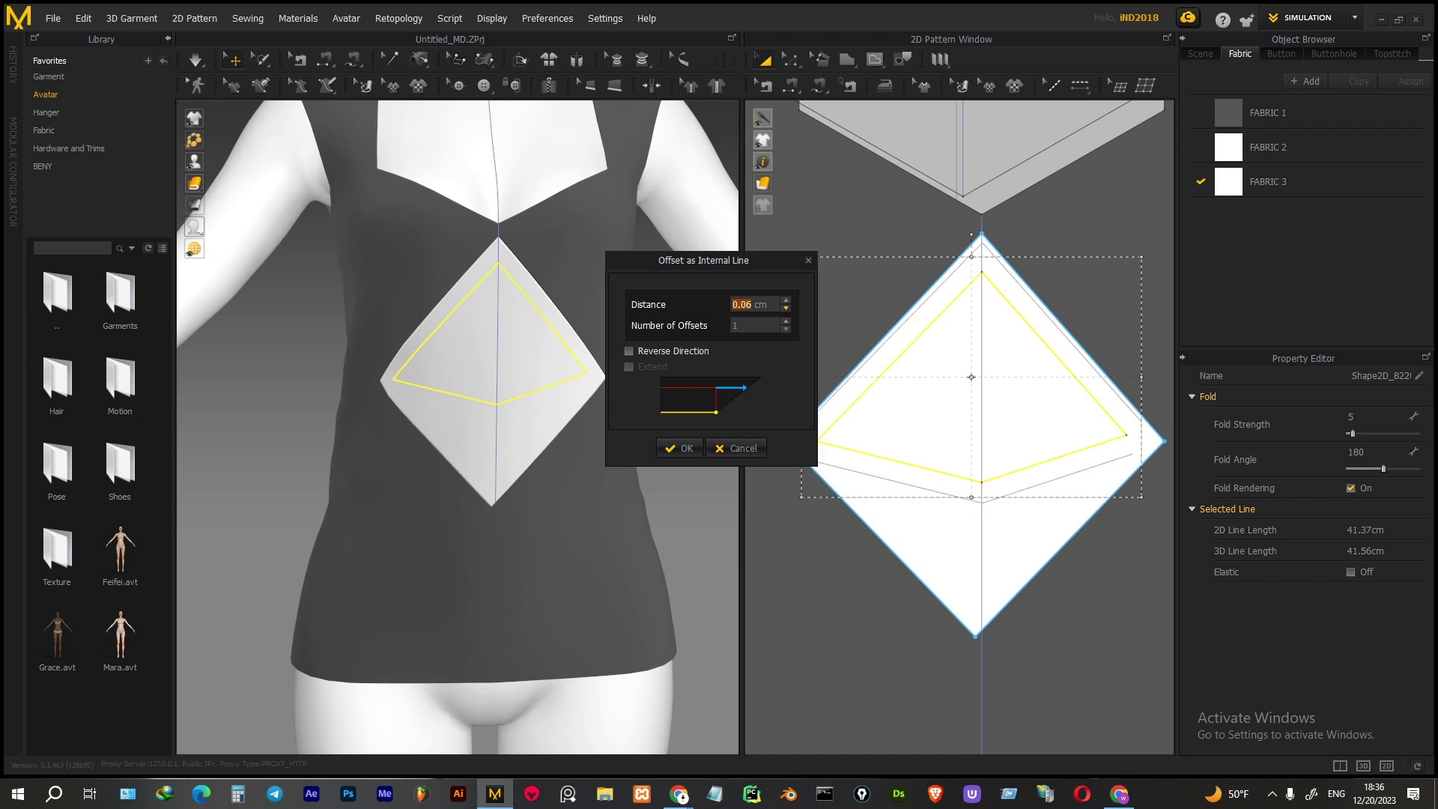
key(Escape)
right_click(1082, 449)
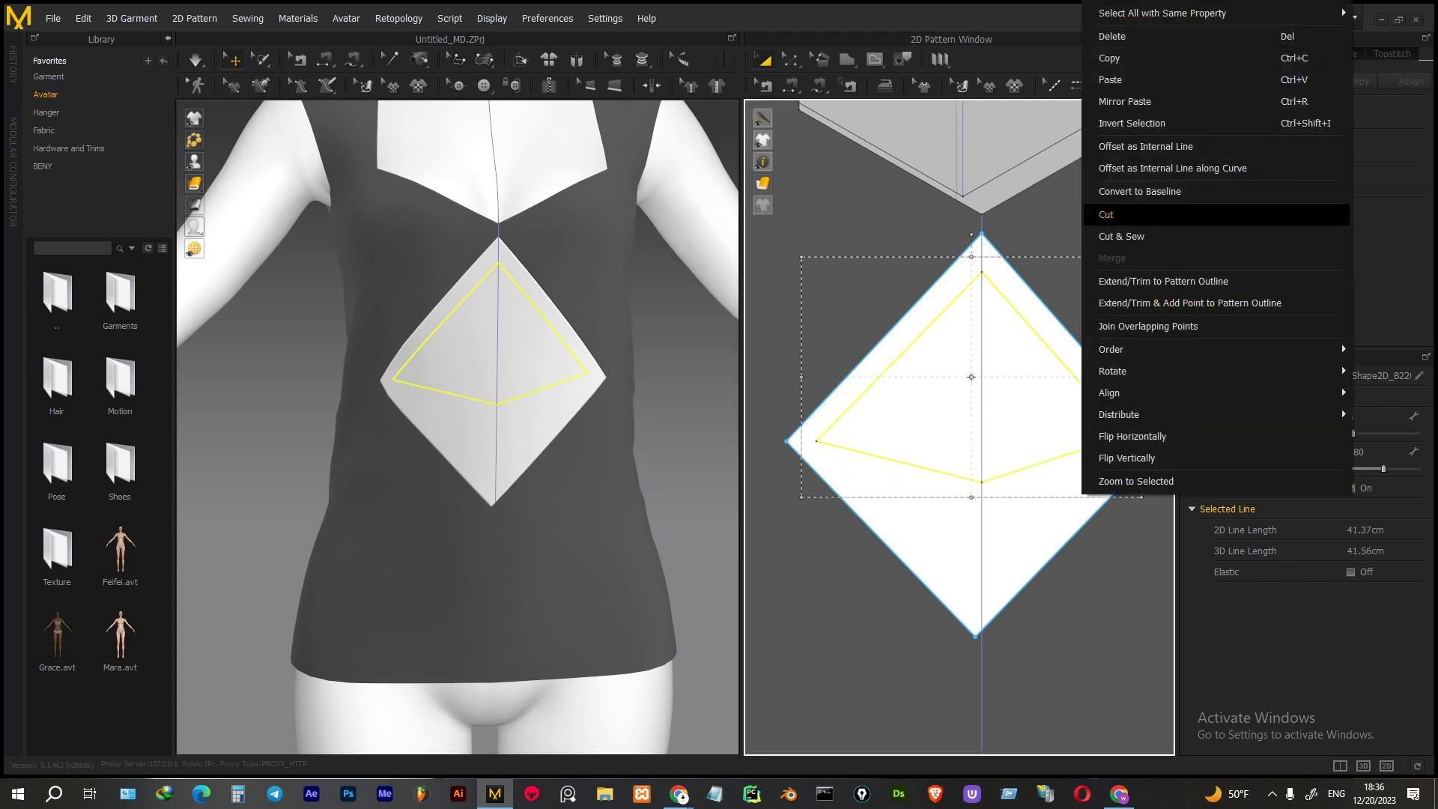
click(1146, 146)
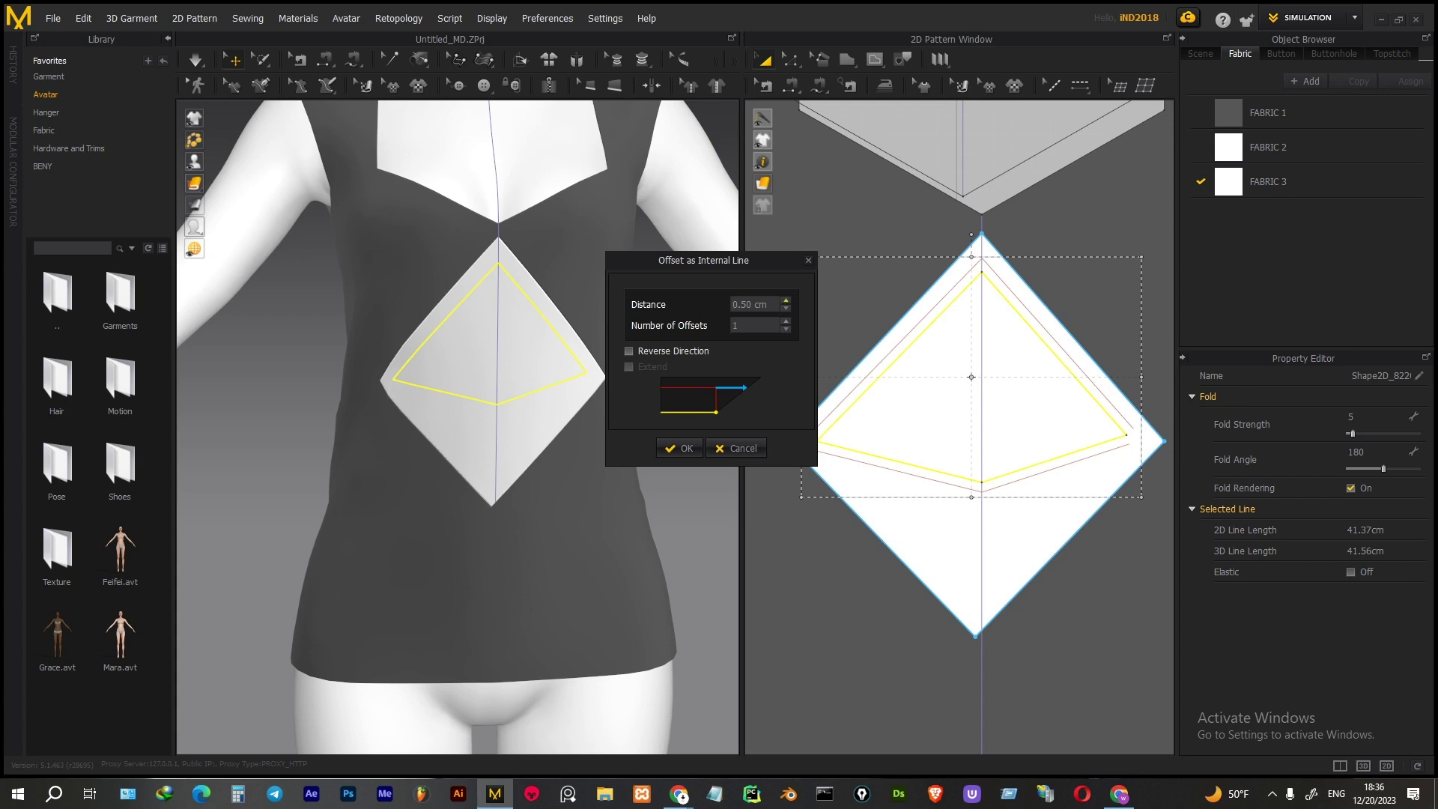
key(Return)
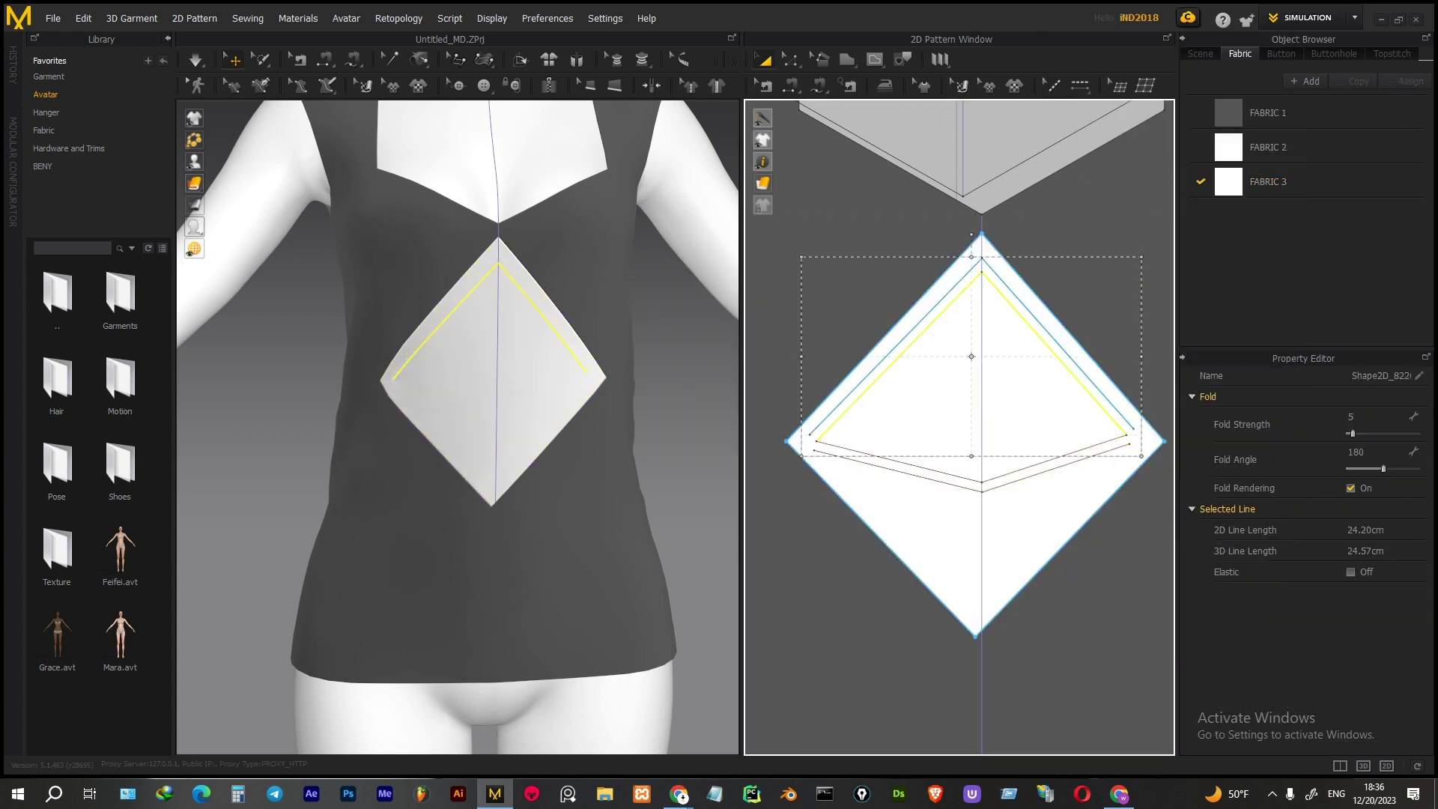
Flip the offset line horizontally
click(548, 315)
right_click(1059, 352)
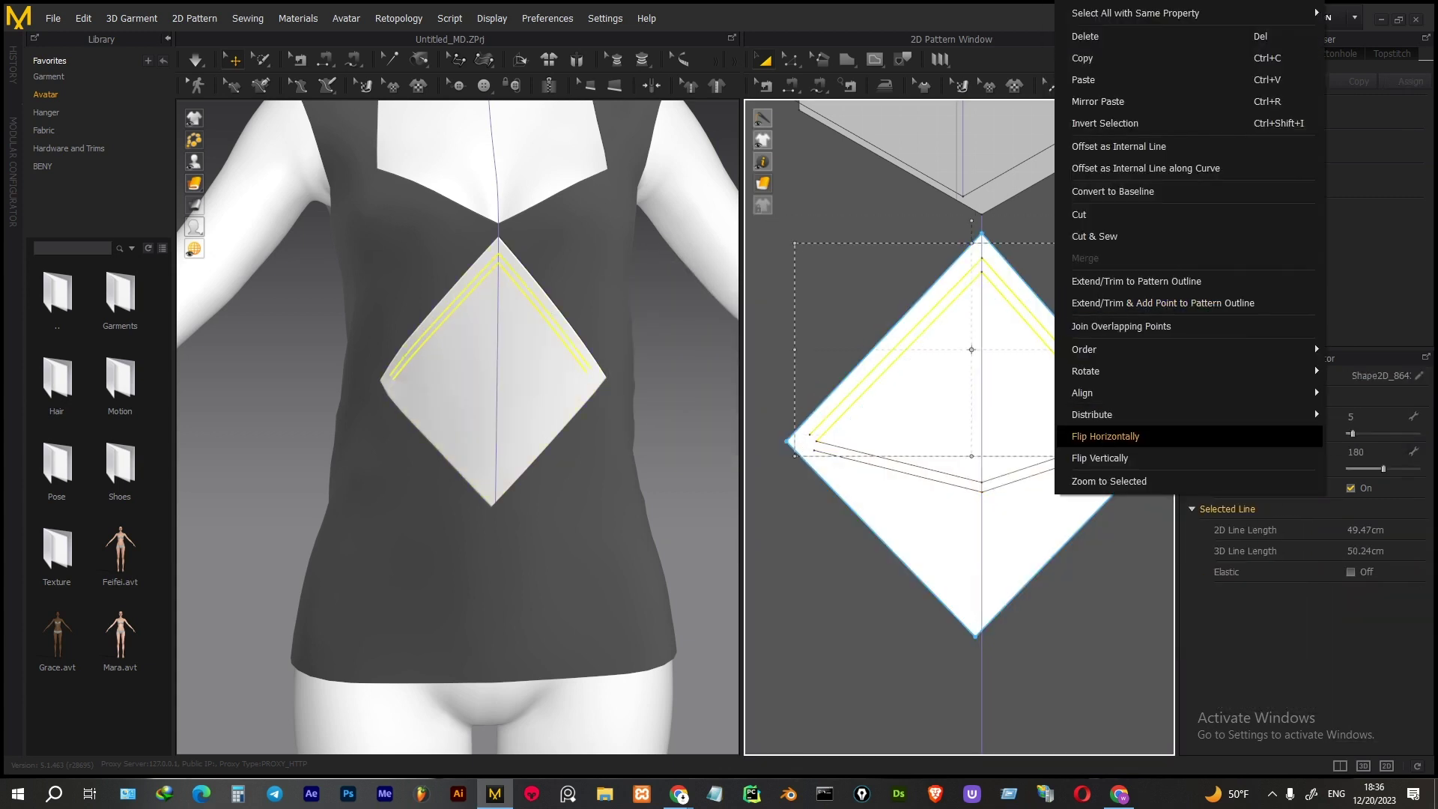
click(1108, 236)
key(Return)
Extend the diamond's internal lines toward its pattern outline
click(548, 316)
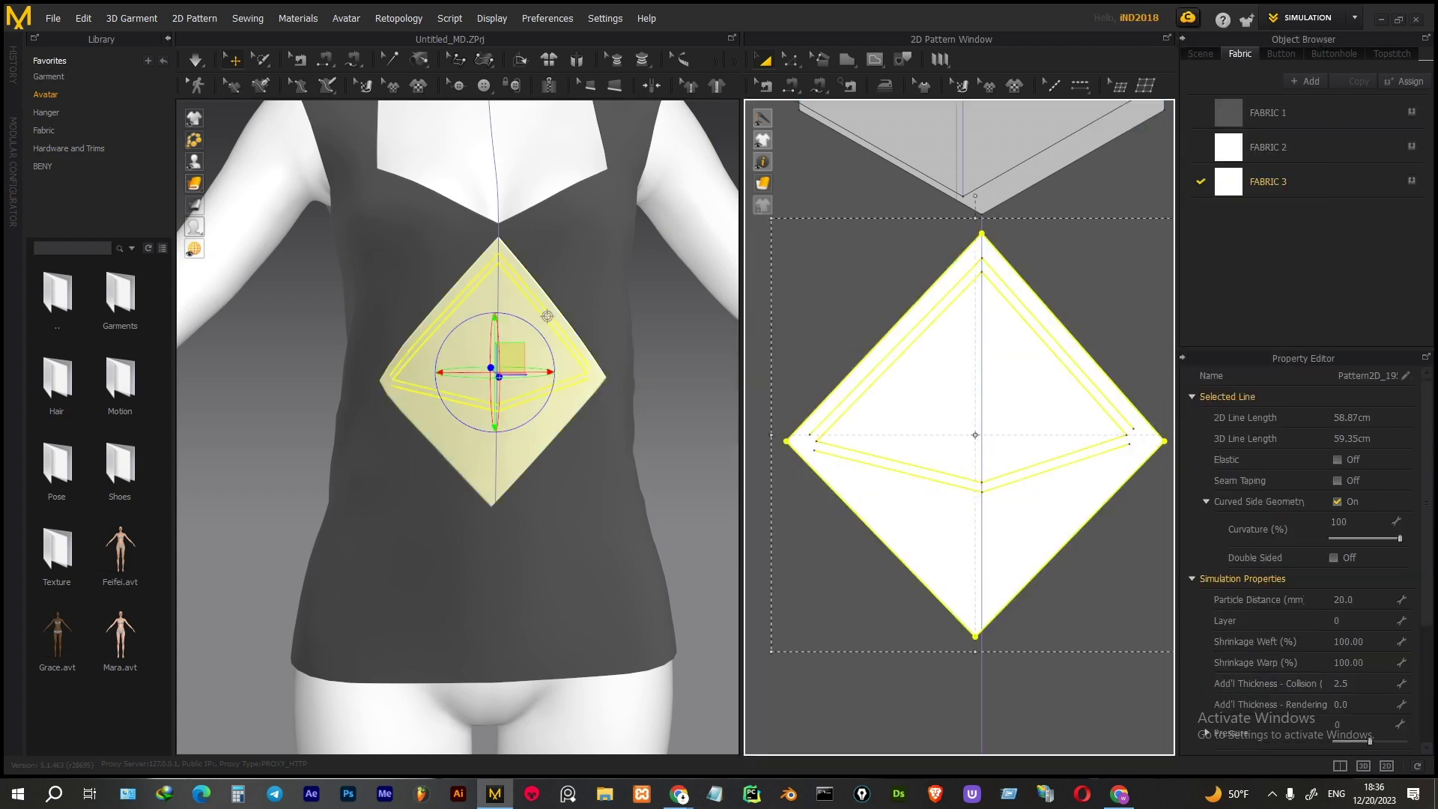
right_click(1106, 442)
click(1168, 439)
key(Return)
click(497, 369)
click(1108, 438)
right_click(1115, 442)
Extend the inner lines and the fold line to the diamond's outline
click(1153, 281)
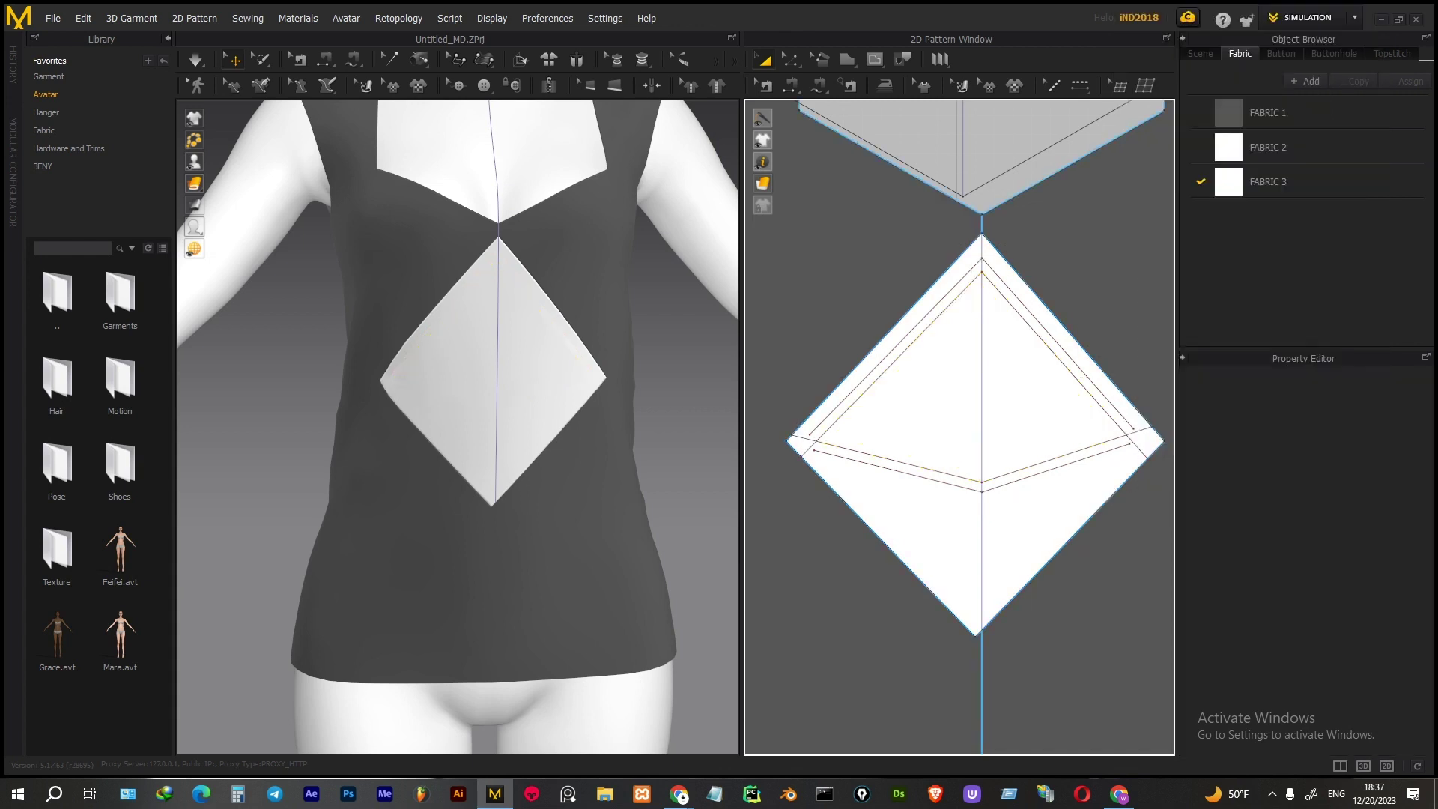
click(1132, 448)
click(1133, 447)
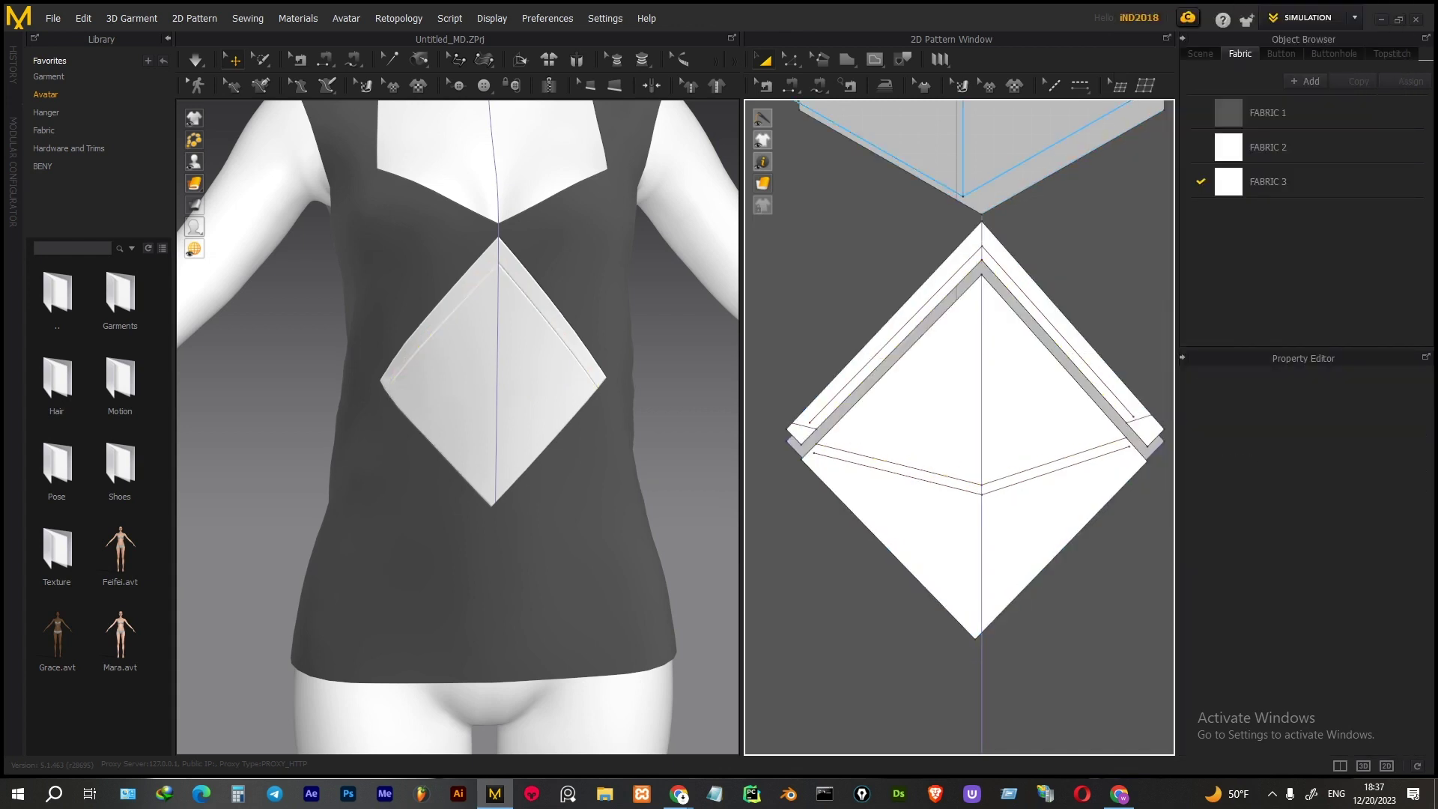
click(801, 426)
click(802, 426)
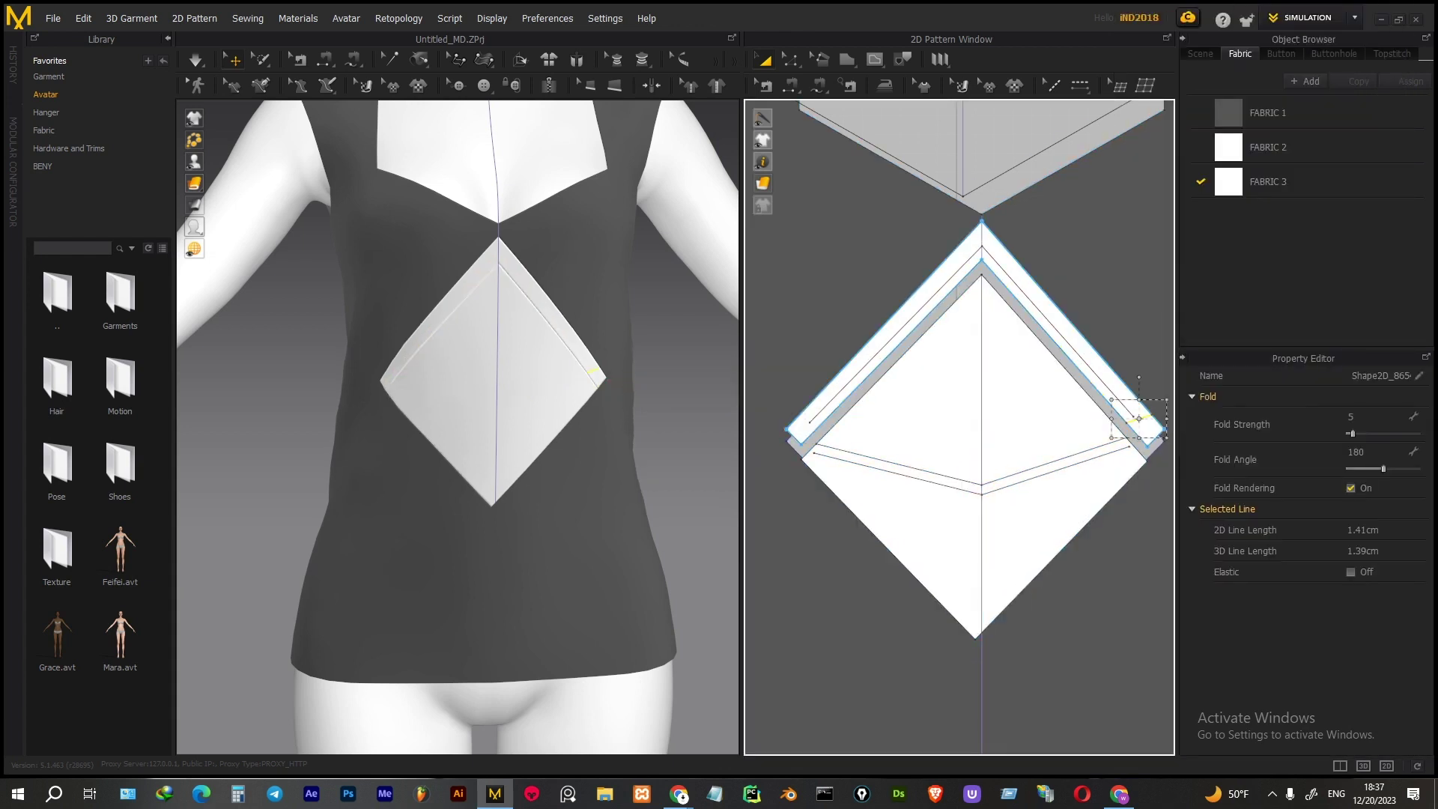
right_click(1138, 426)
click(1183, 263)
click(1153, 431)
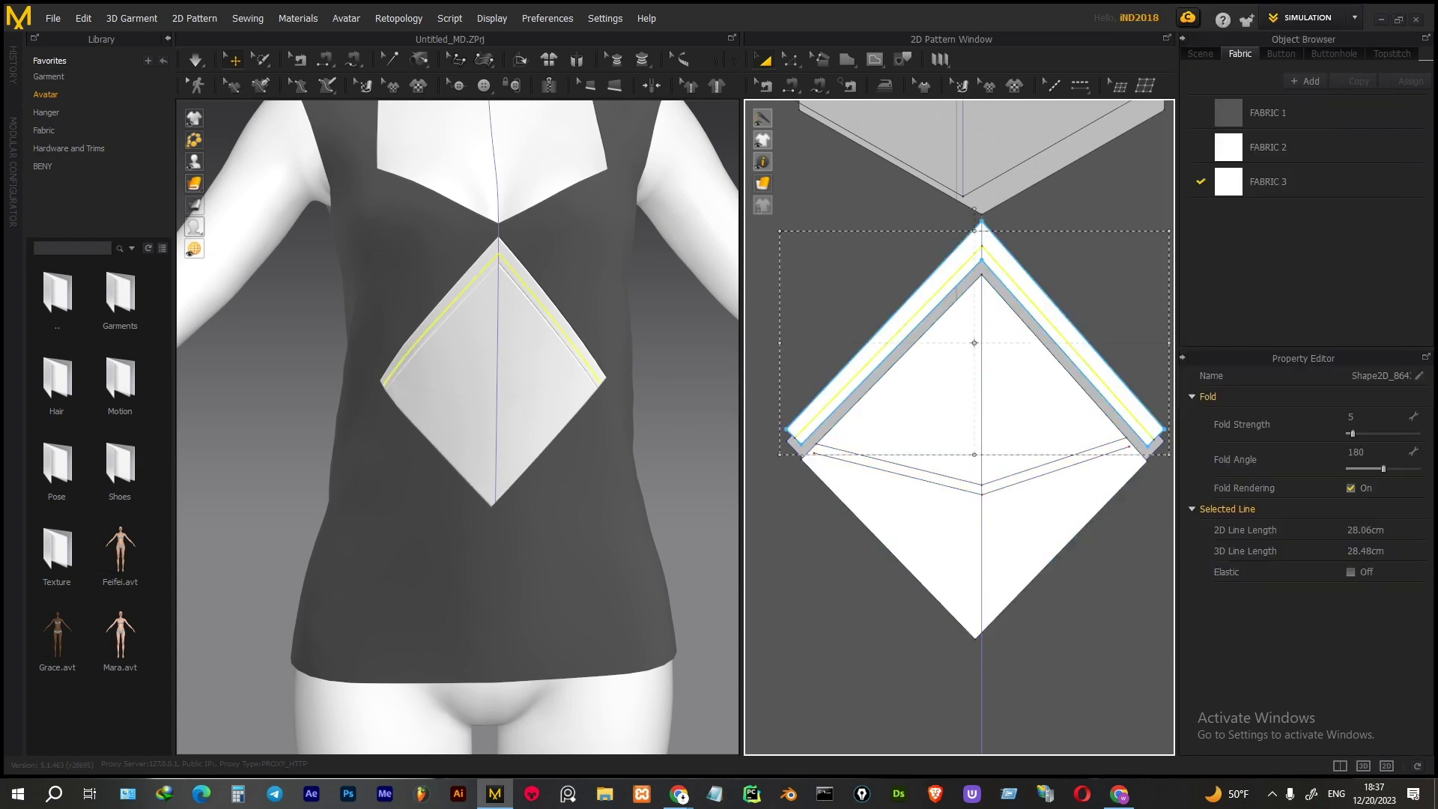
Extend the lower V line to the outline and Cut & Sew the diamond along it
click(966, 490)
right_click(966, 491)
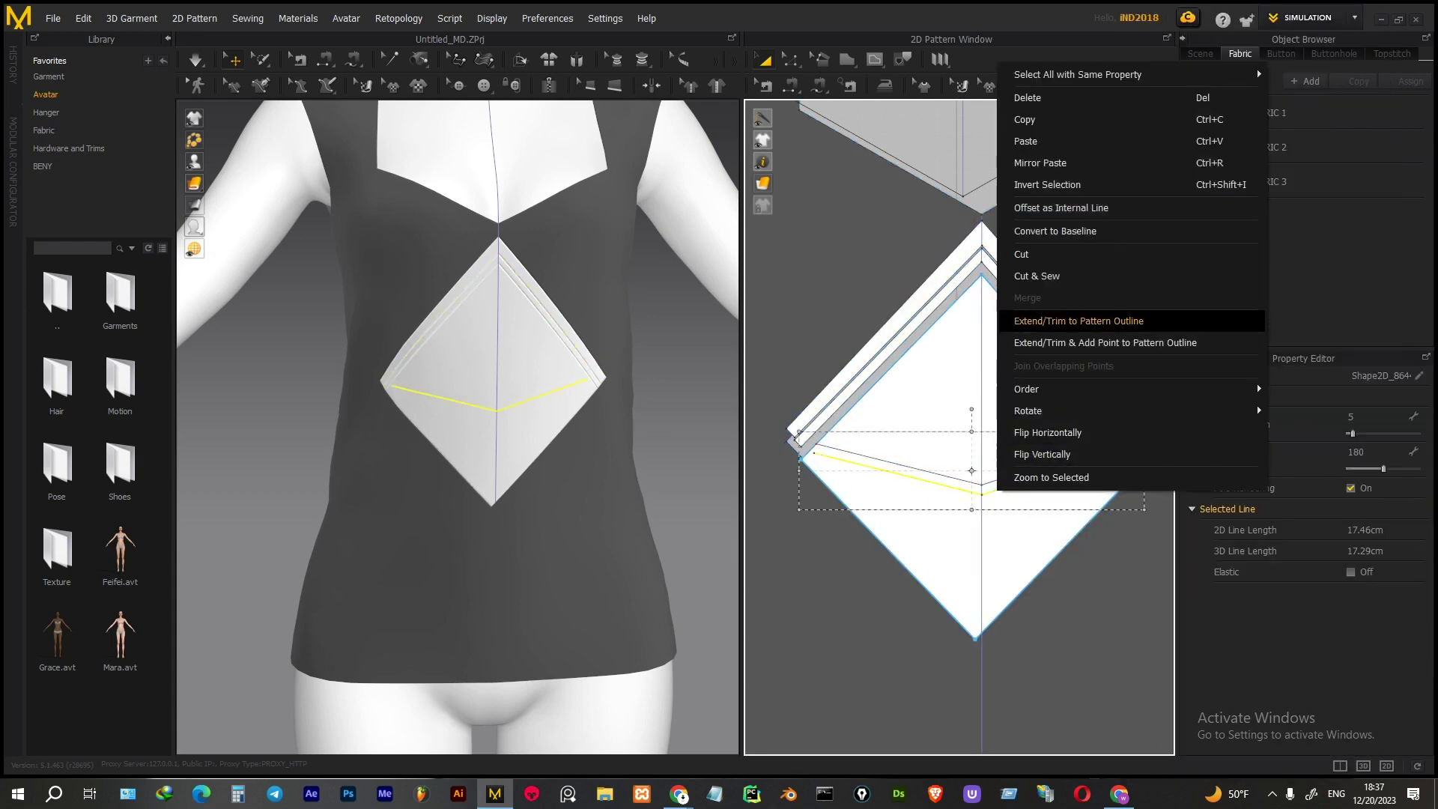
click(1011, 315)
right_click(1033, 480)
click(1063, 263)
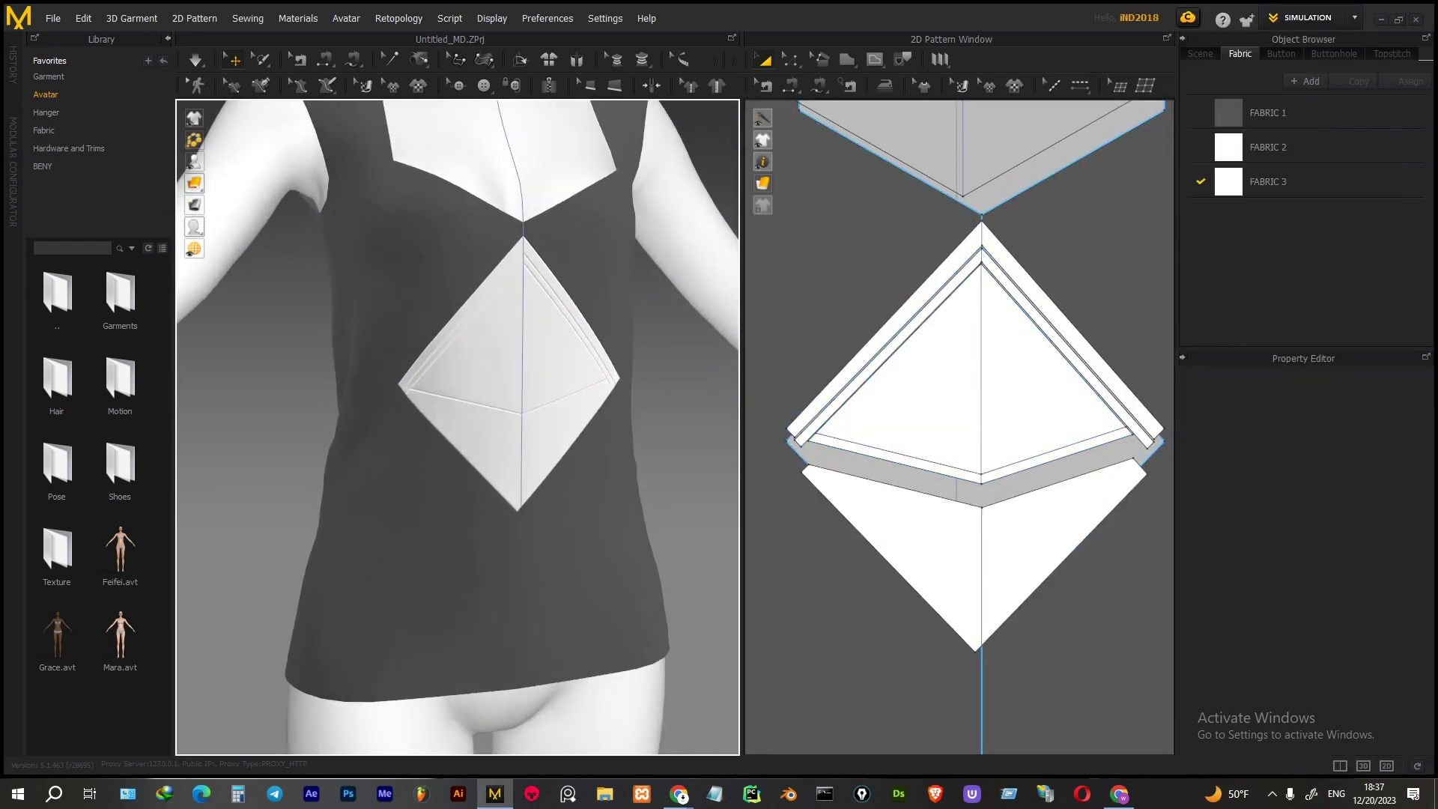
Add an inward offset line along the lower piece's V outline
click(919, 591)
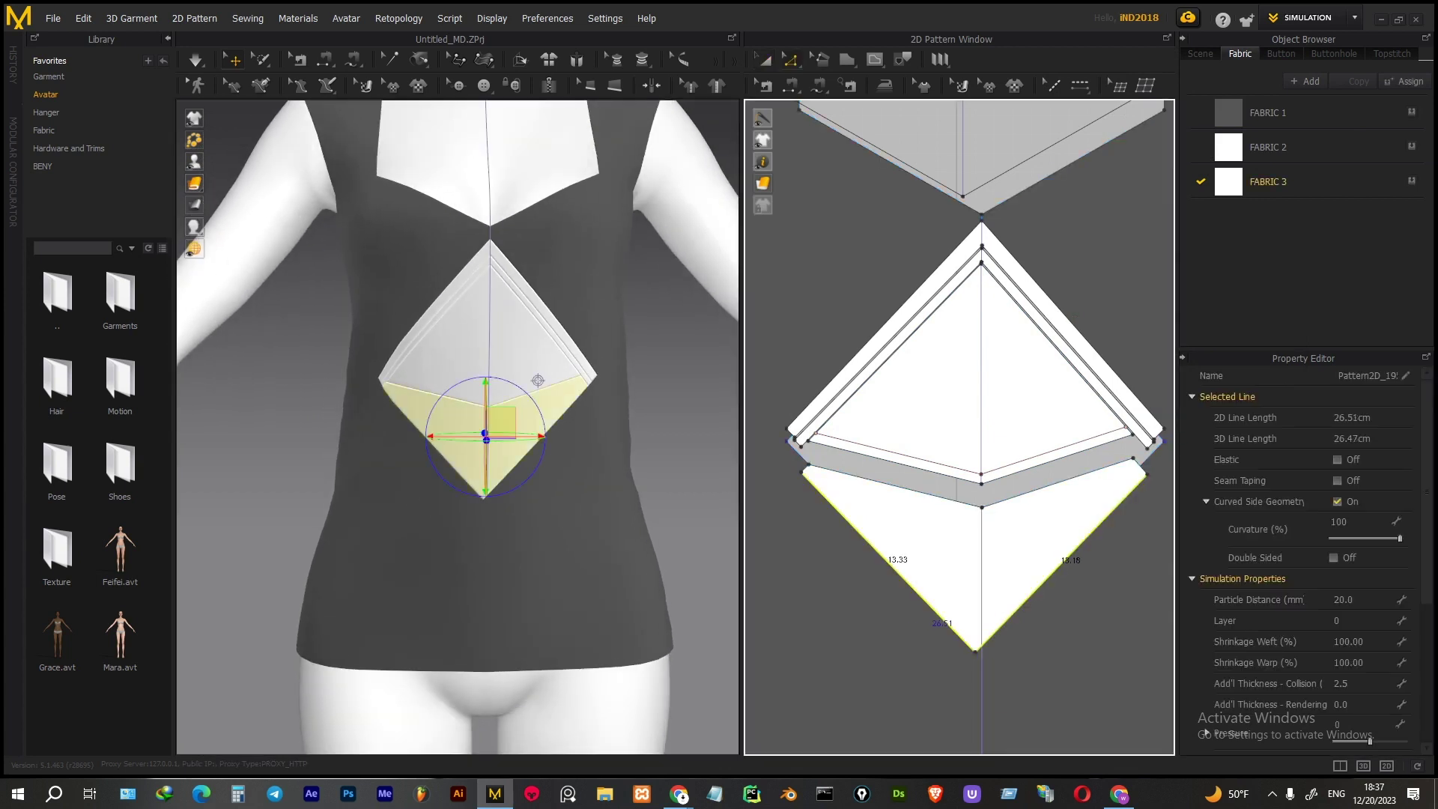
right_click(919, 592)
click(973, 659)
key(Return)
key(Escape)
Draw a new rectangle pattern above the bodice with the Rectangle tool
right_drag(538, 379, 569, 360)
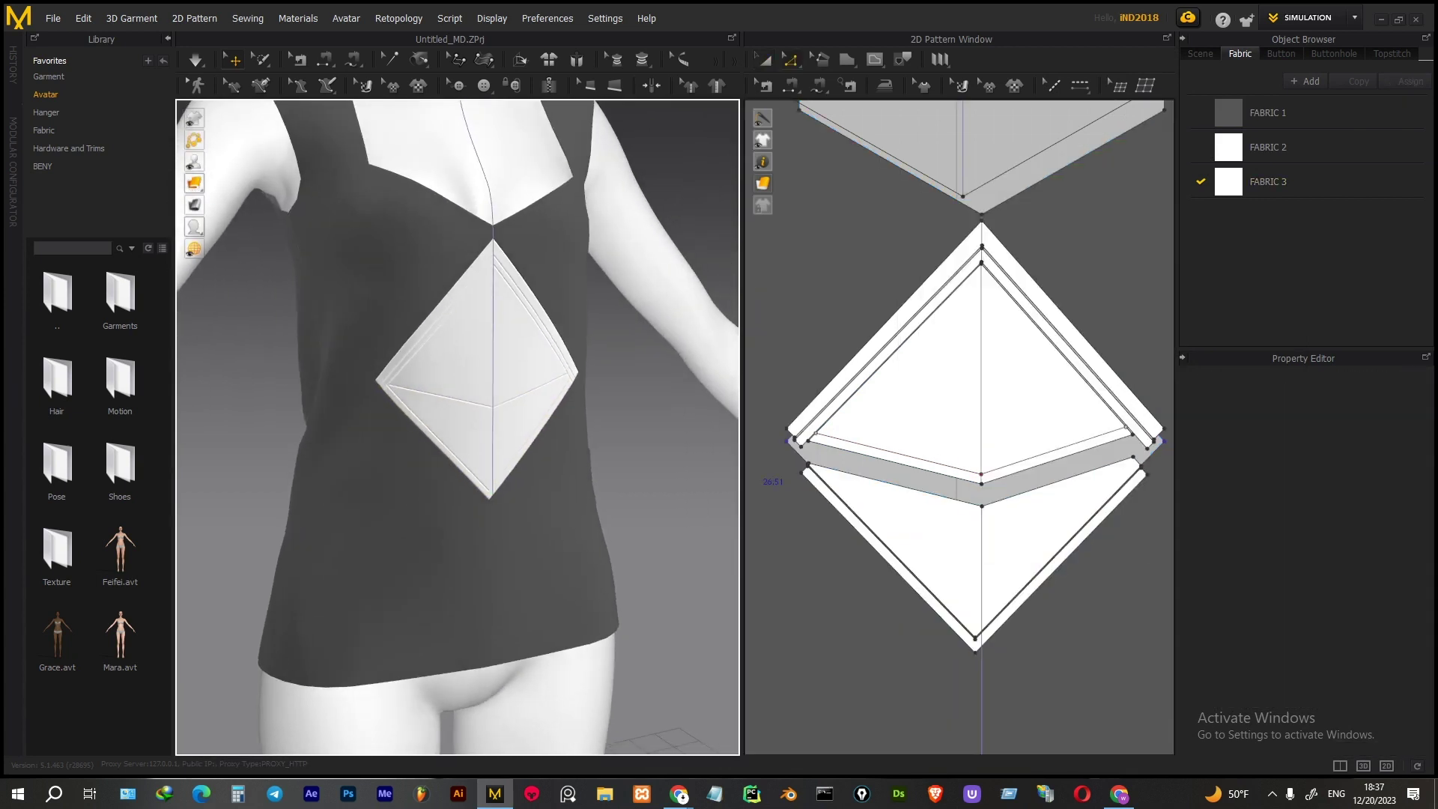
scroll(457, 427, down, 2)
scroll(457, 427, down, 2)
scroll(457, 427, down, 2)
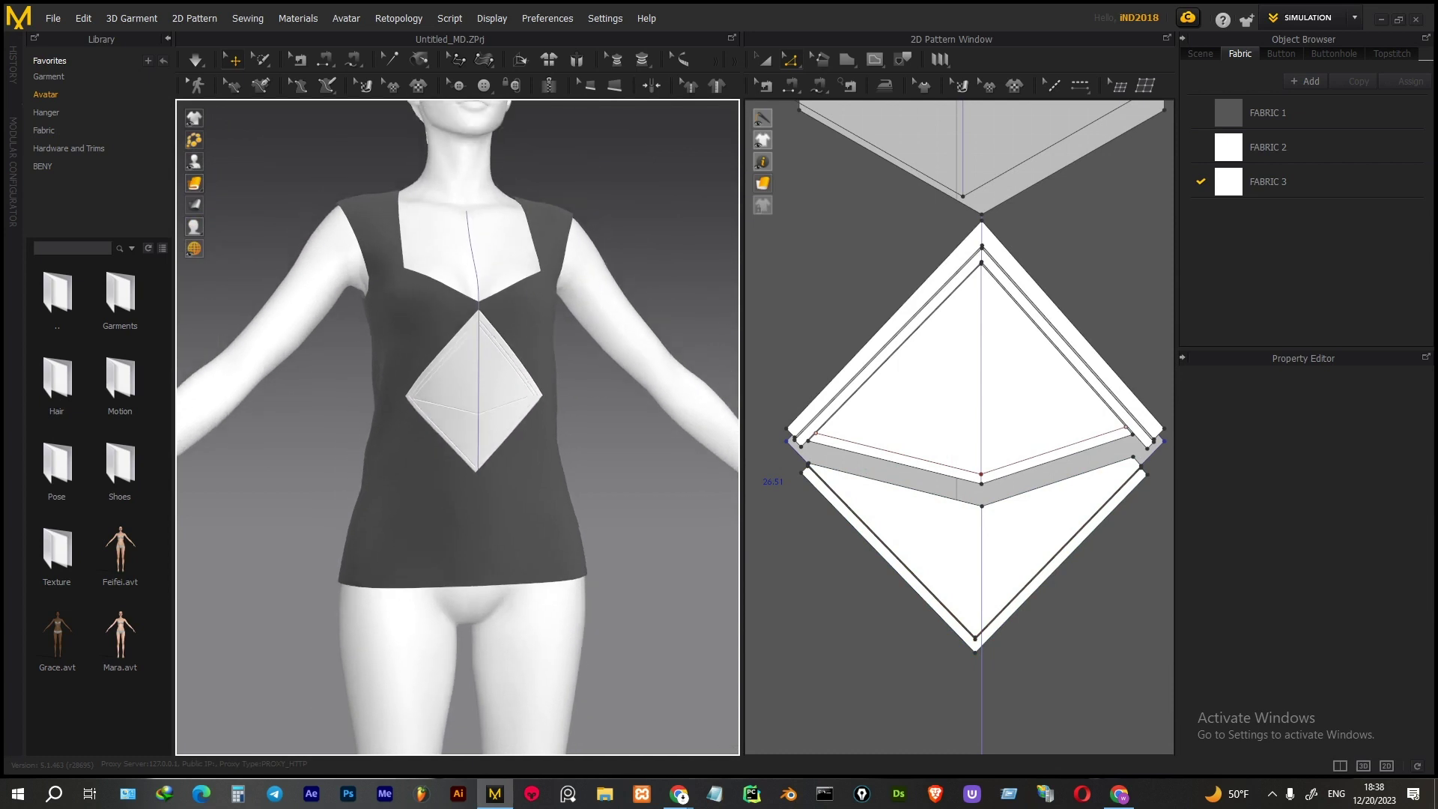
right_drag(457, 427, 495, 427)
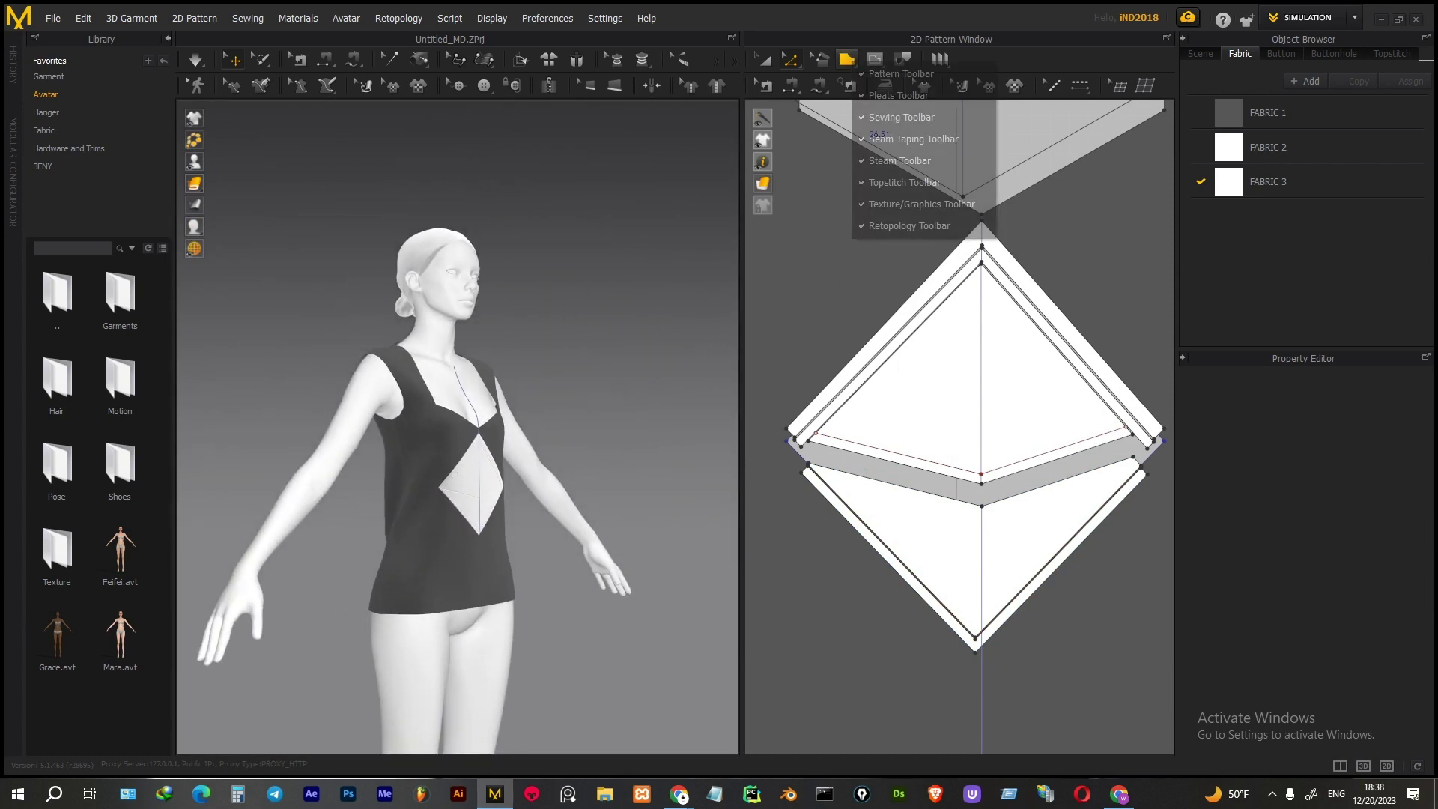
scroll(1068, 406, down, 4)
scroll(1068, 406, down, 1)
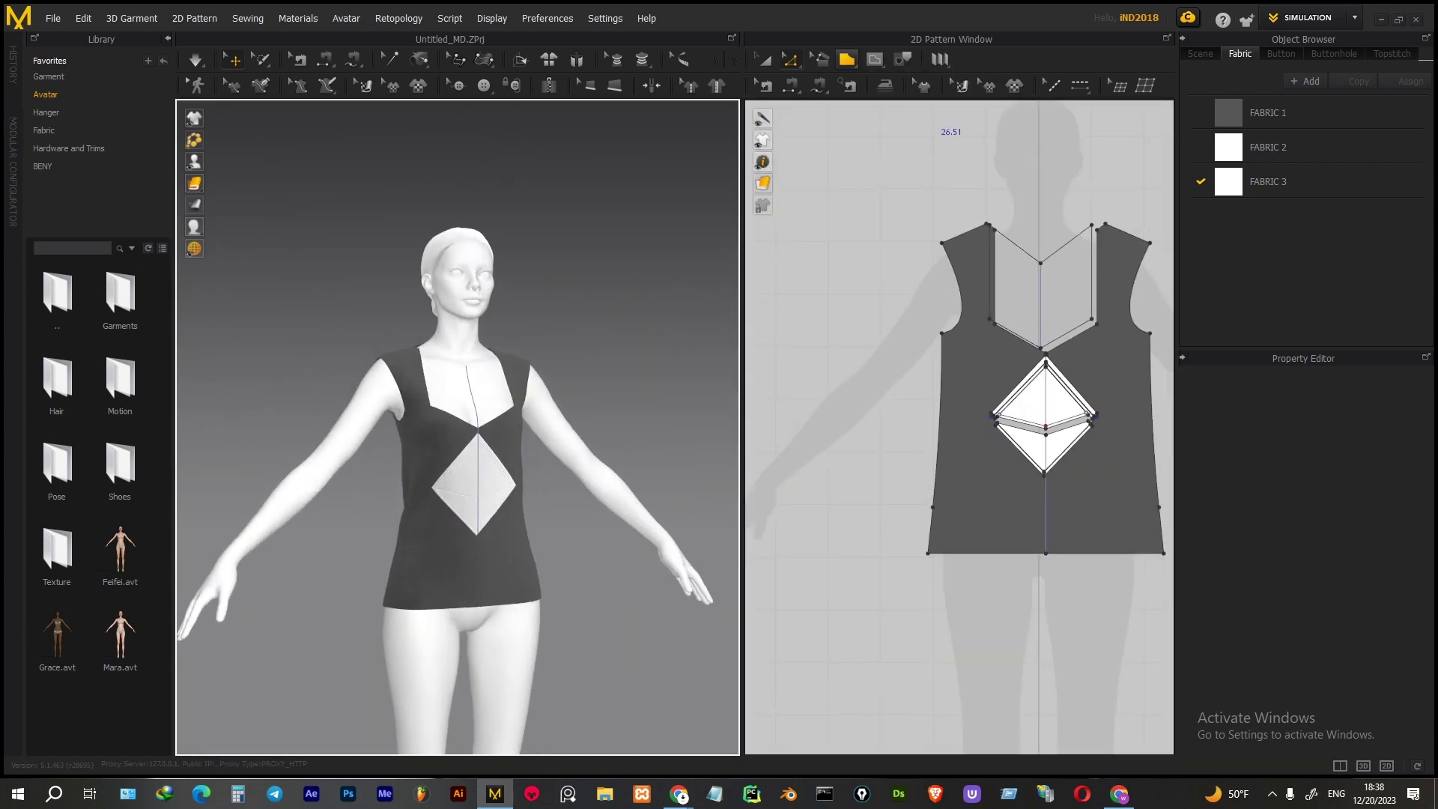
click(847, 59)
click(867, 106)
right_drag(973, 374, 1063, 459)
drag(955, 150, 814, 317)
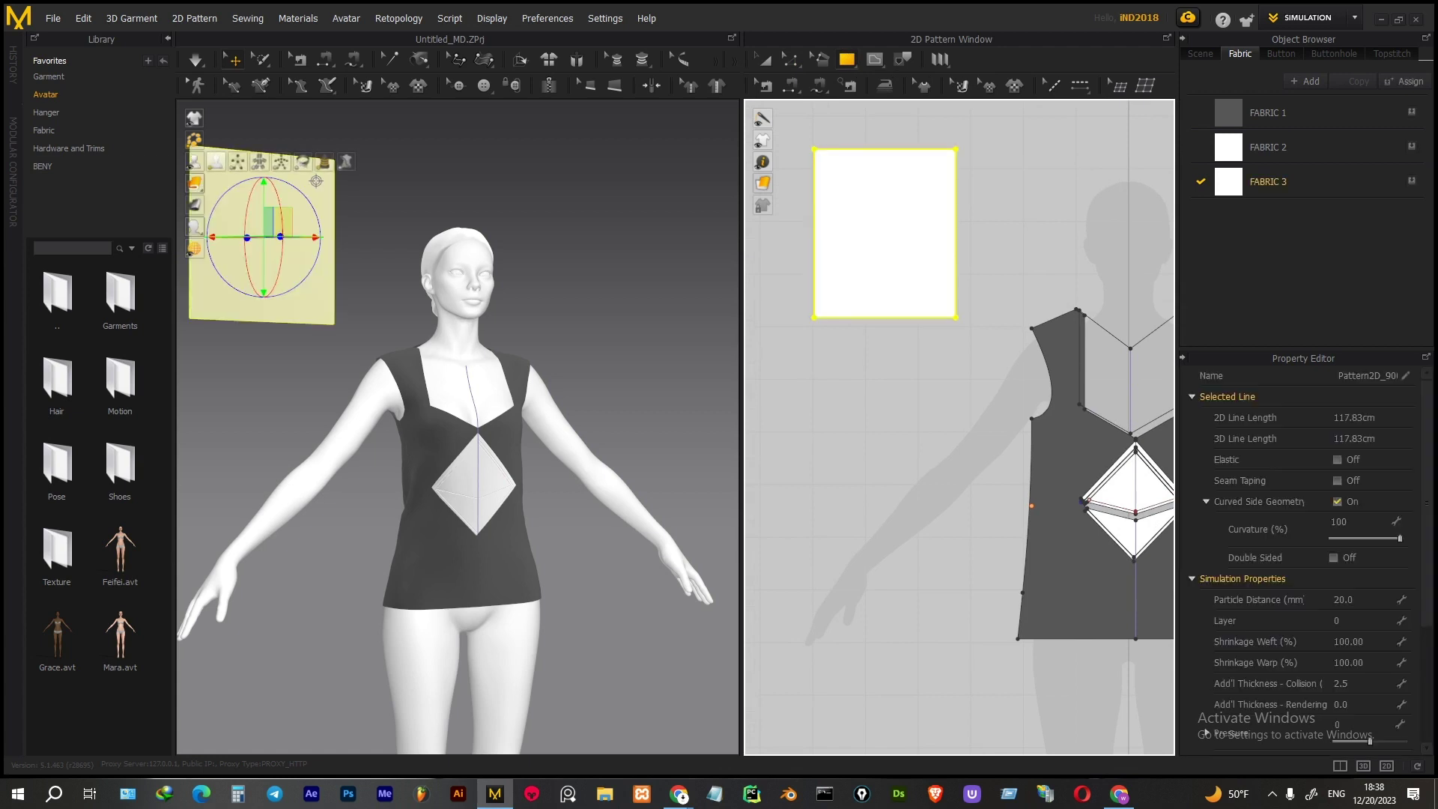
Mirror-paste a copy of the rectangle and raise the top corner into a slope
click(237, 161)
key(4)
key(ctrl+c)
key(ctrl+v)
click(1121, 233)
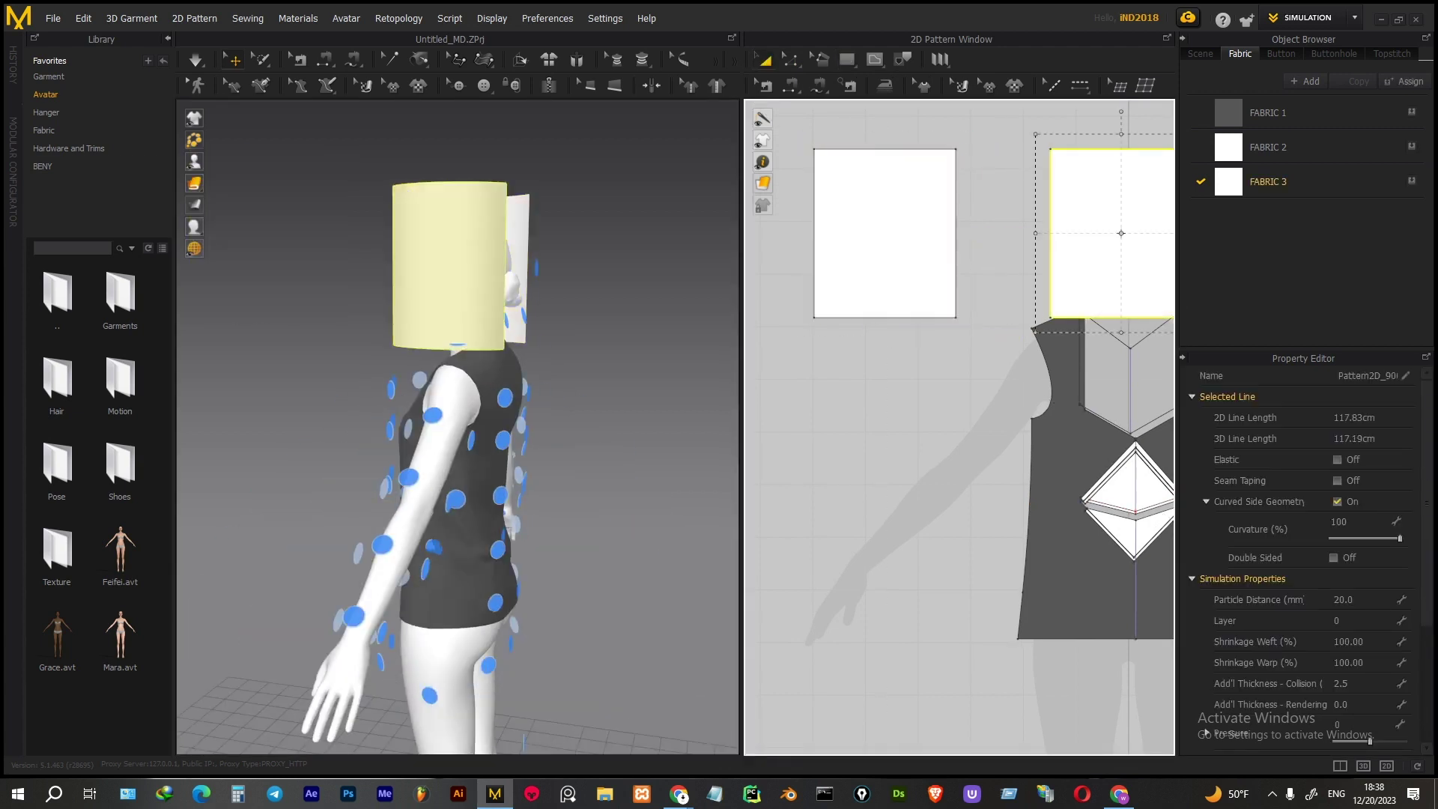
right_drag(973, 375, 883, 530)
drag(959, 304, 959, 227)
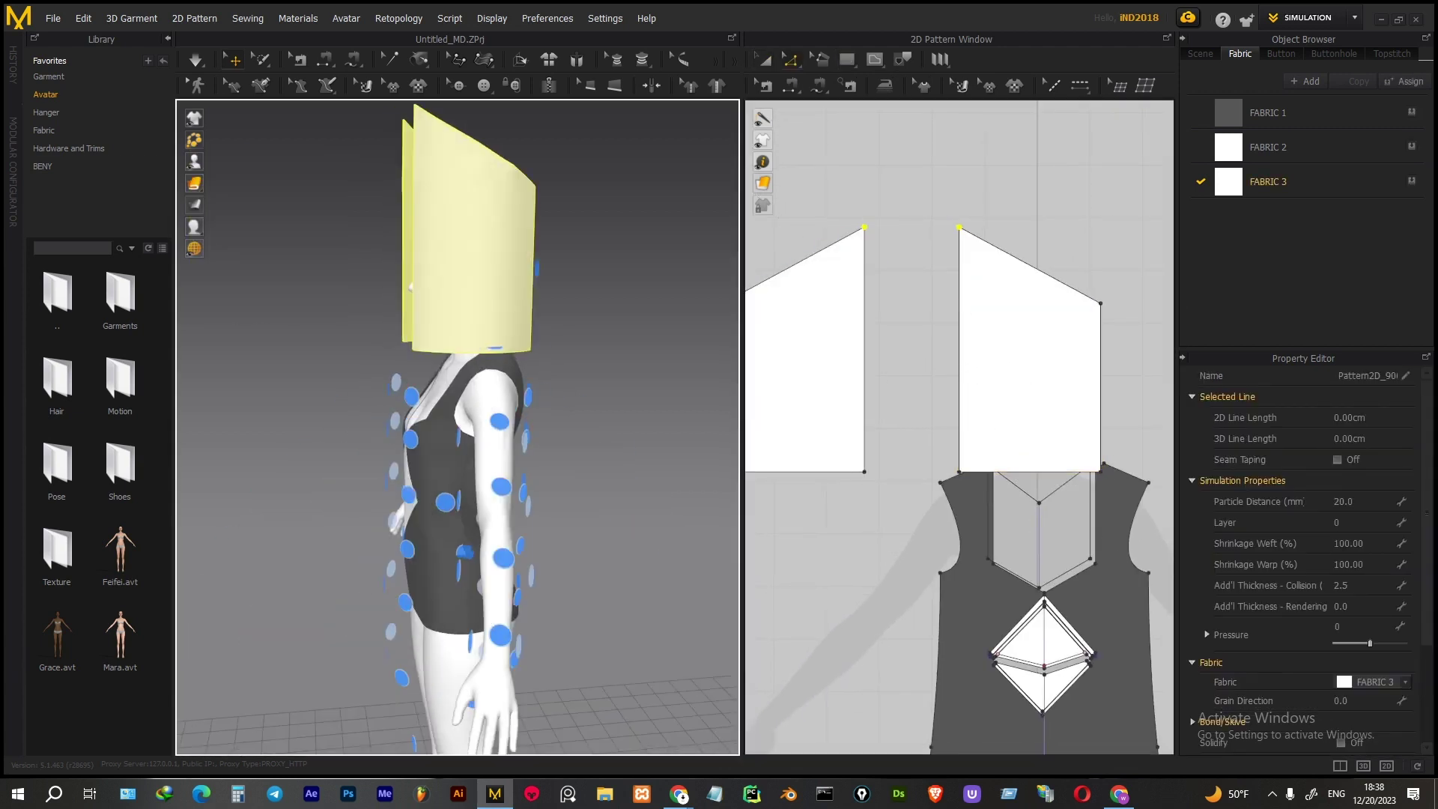
Curve the panels' outer edges and bow the lower edge downward
right_drag(899, 375, 973, 390)
scroll(959, 426, down, 2)
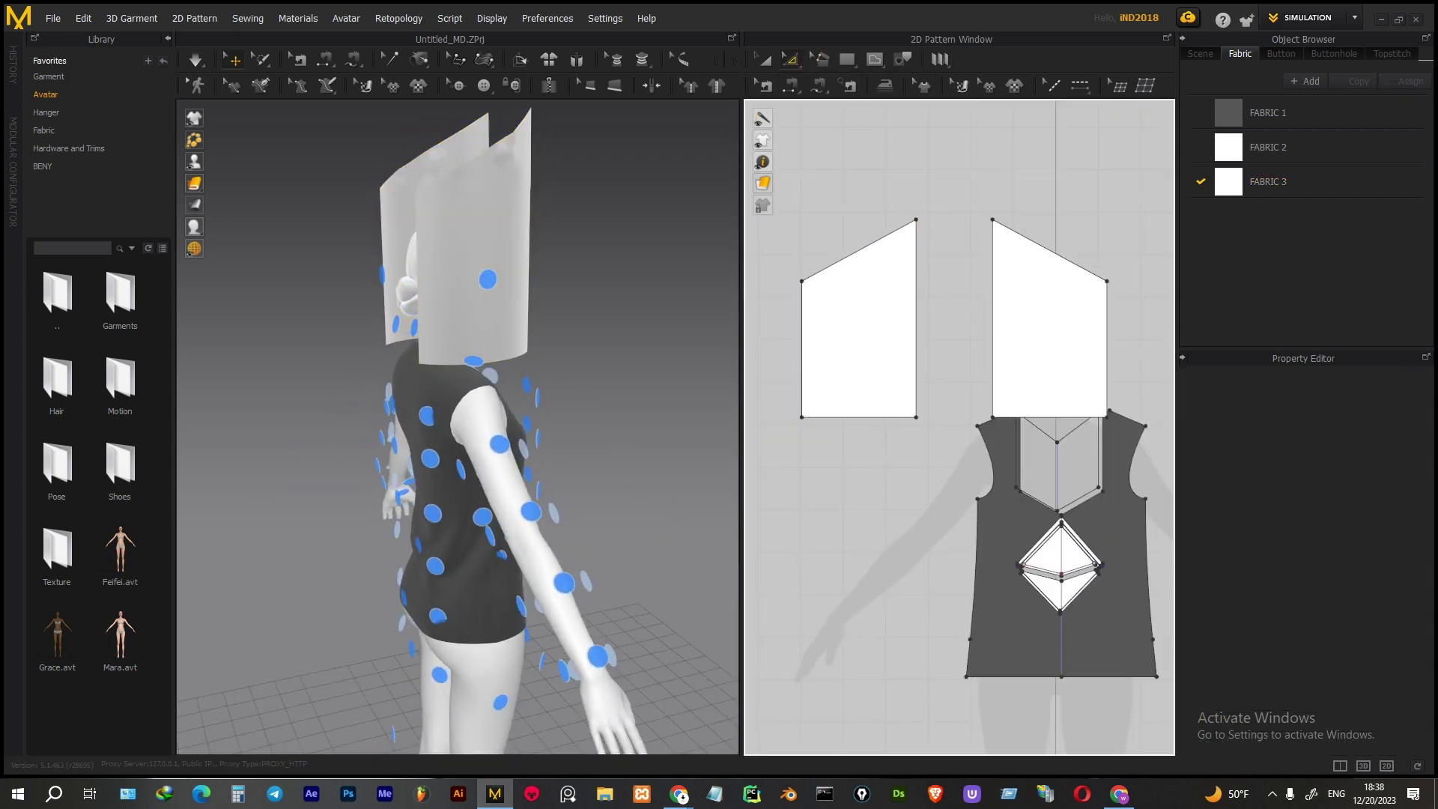
click(861, 337)
click(790, 58)
click(850, 189)
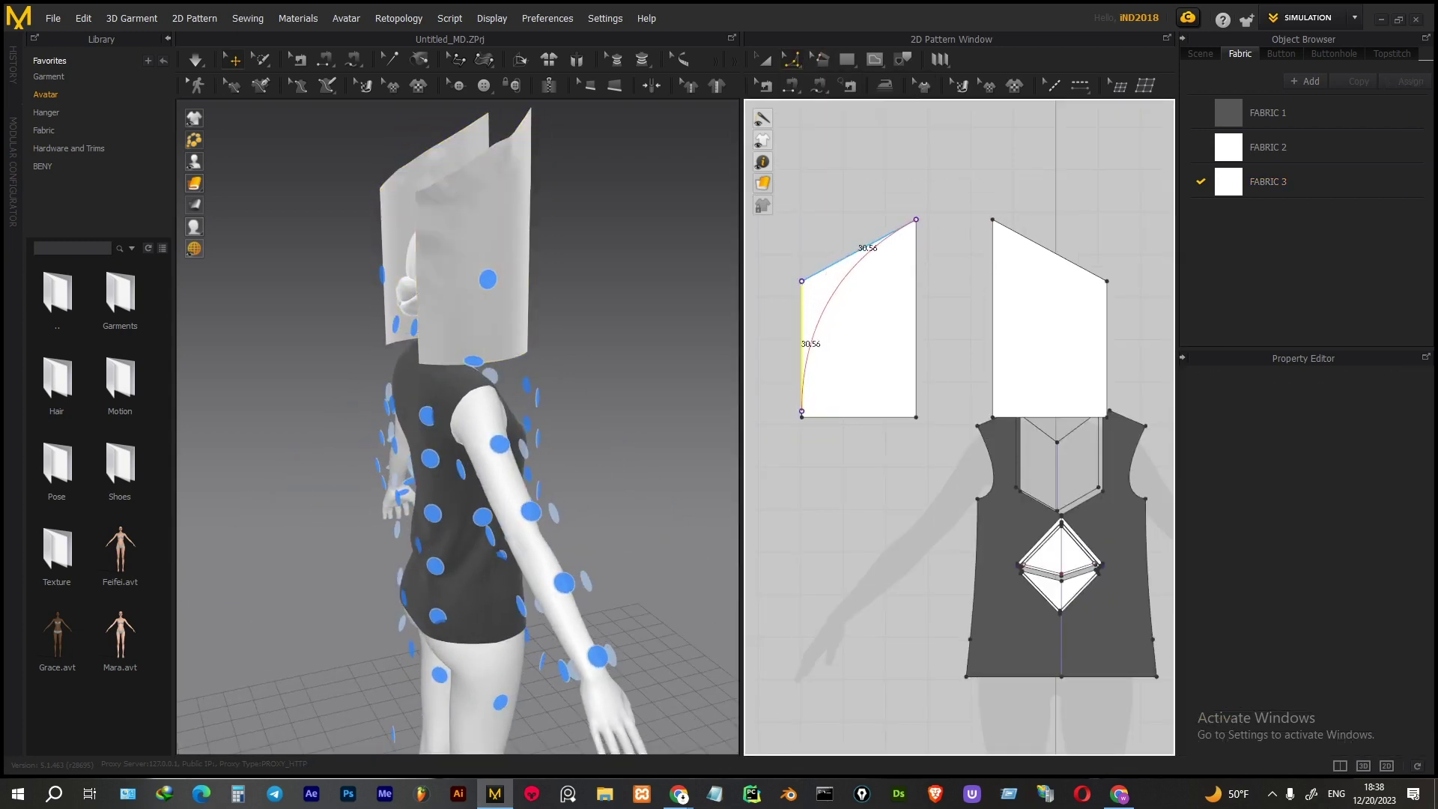
click(801, 281)
click(1079, 314)
right_drag(450, 375, 525, 374)
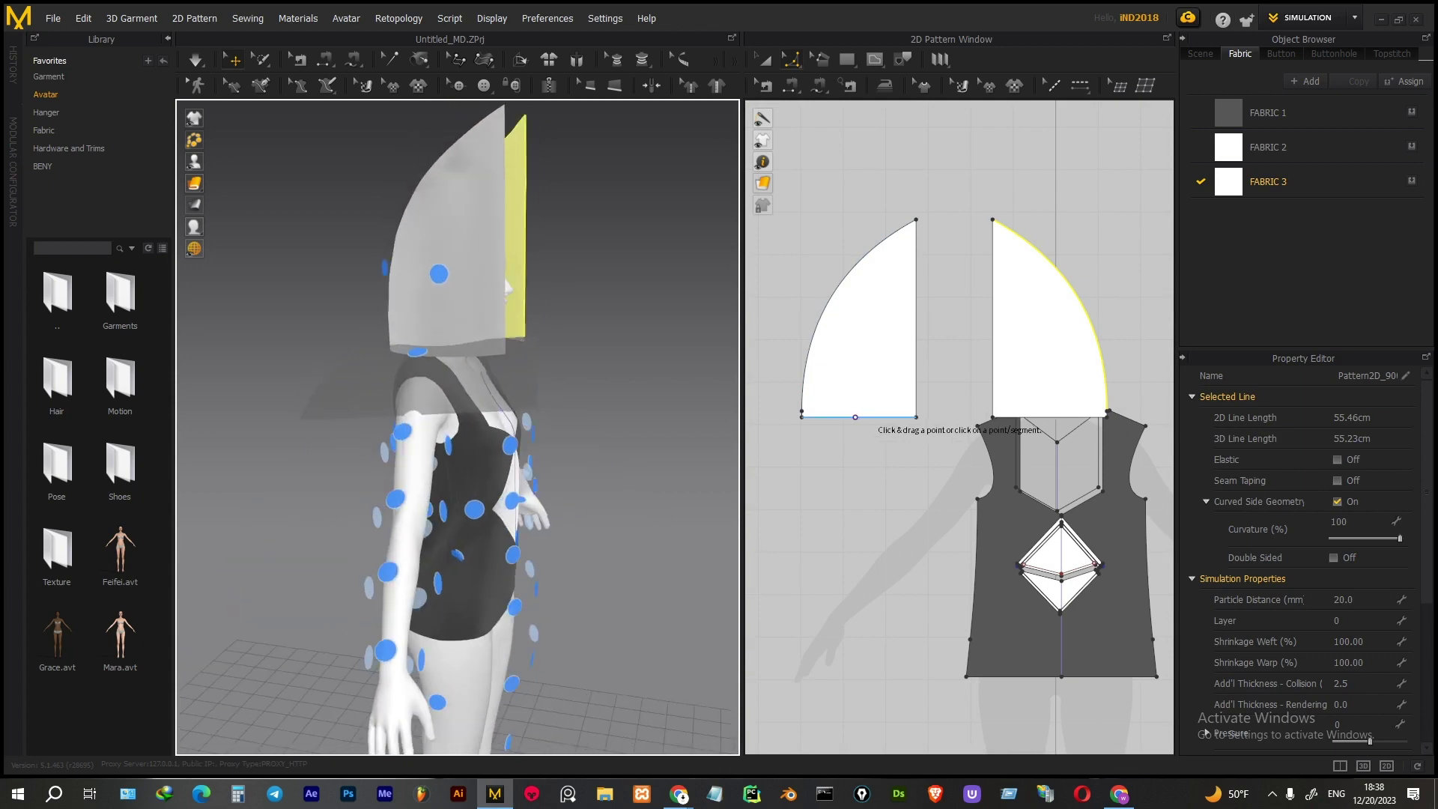
drag(855, 417, 861, 426)
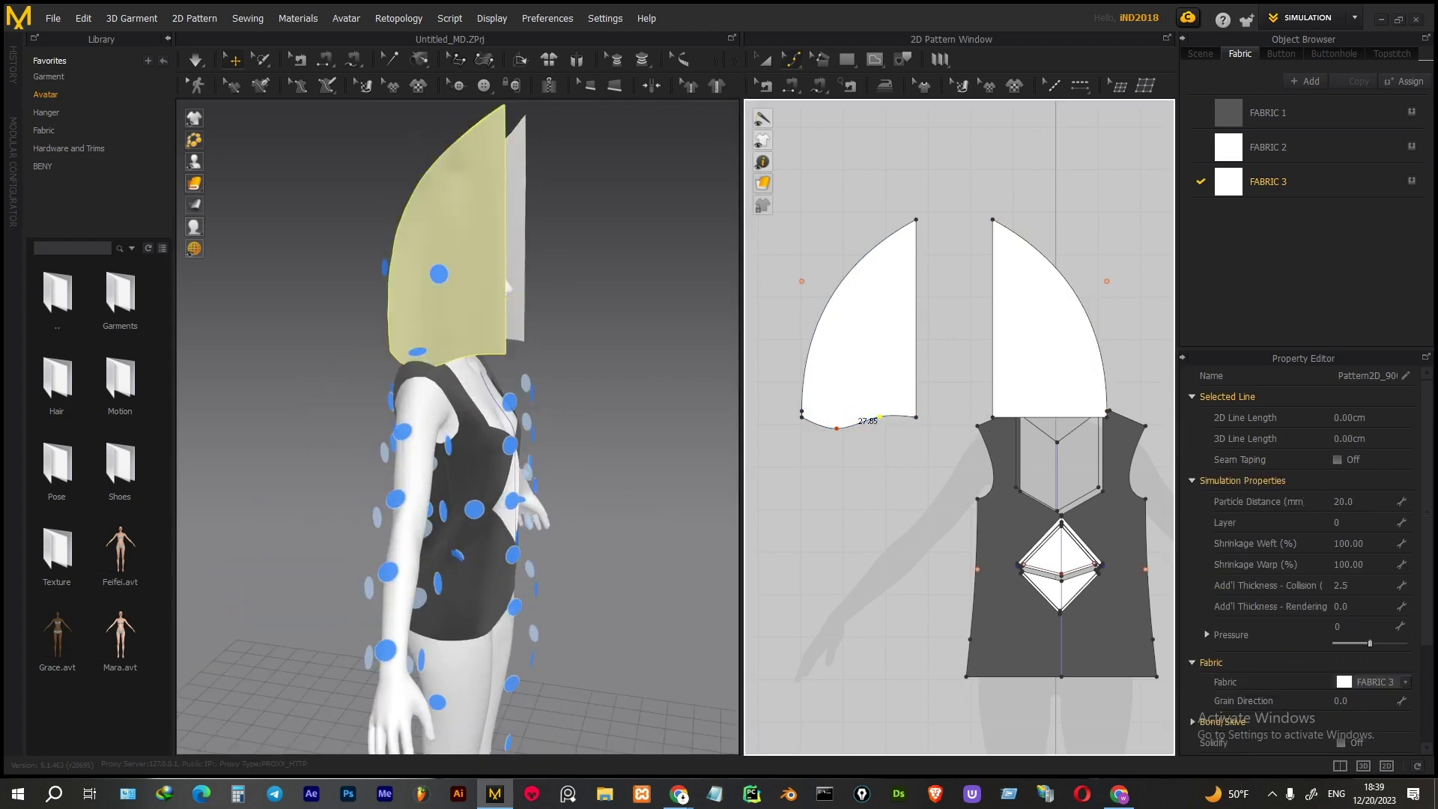
Move both hood panels onto the avatar's head in front view
click(861, 337)
click(1047, 349)
key(2)
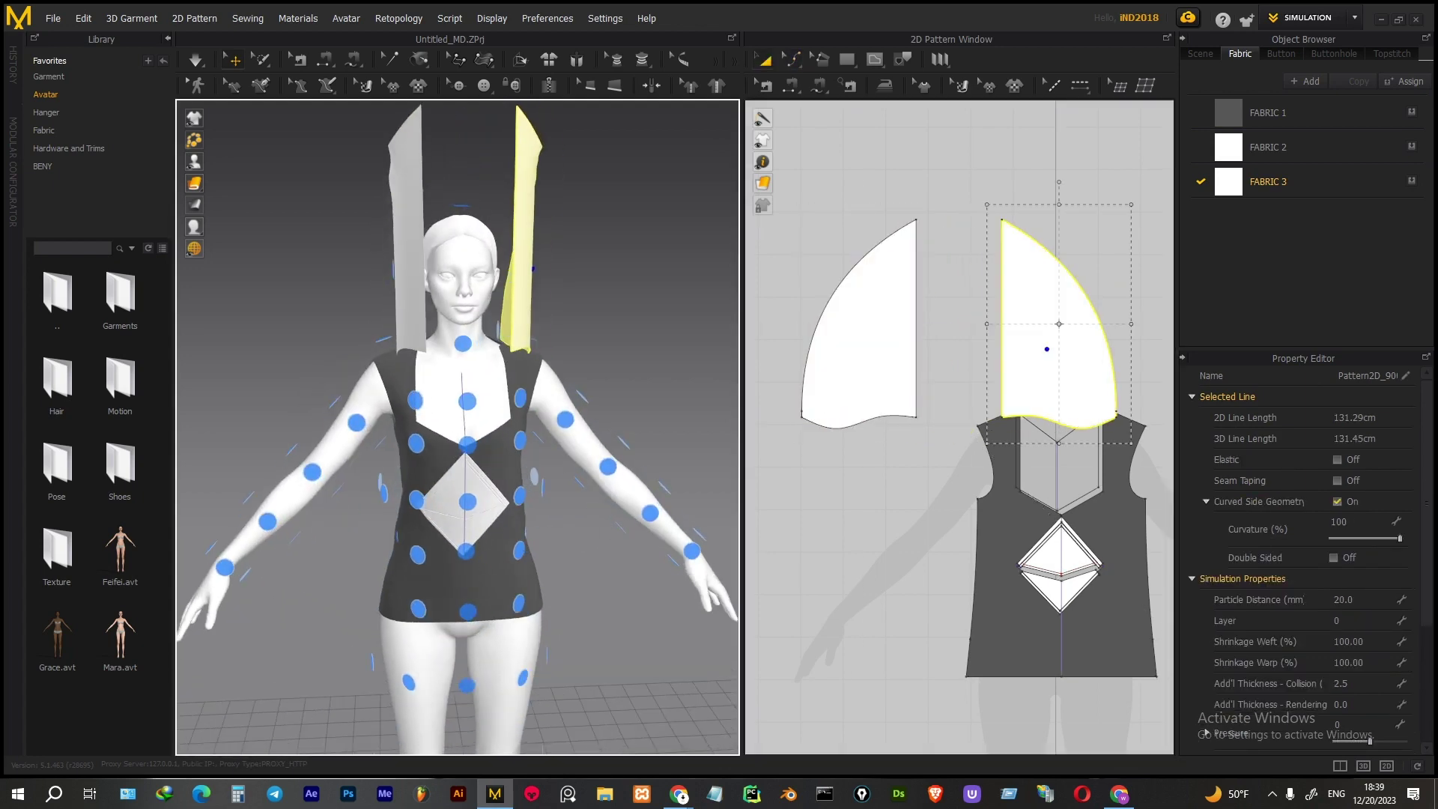
right_drag(525, 374, 579, 150)
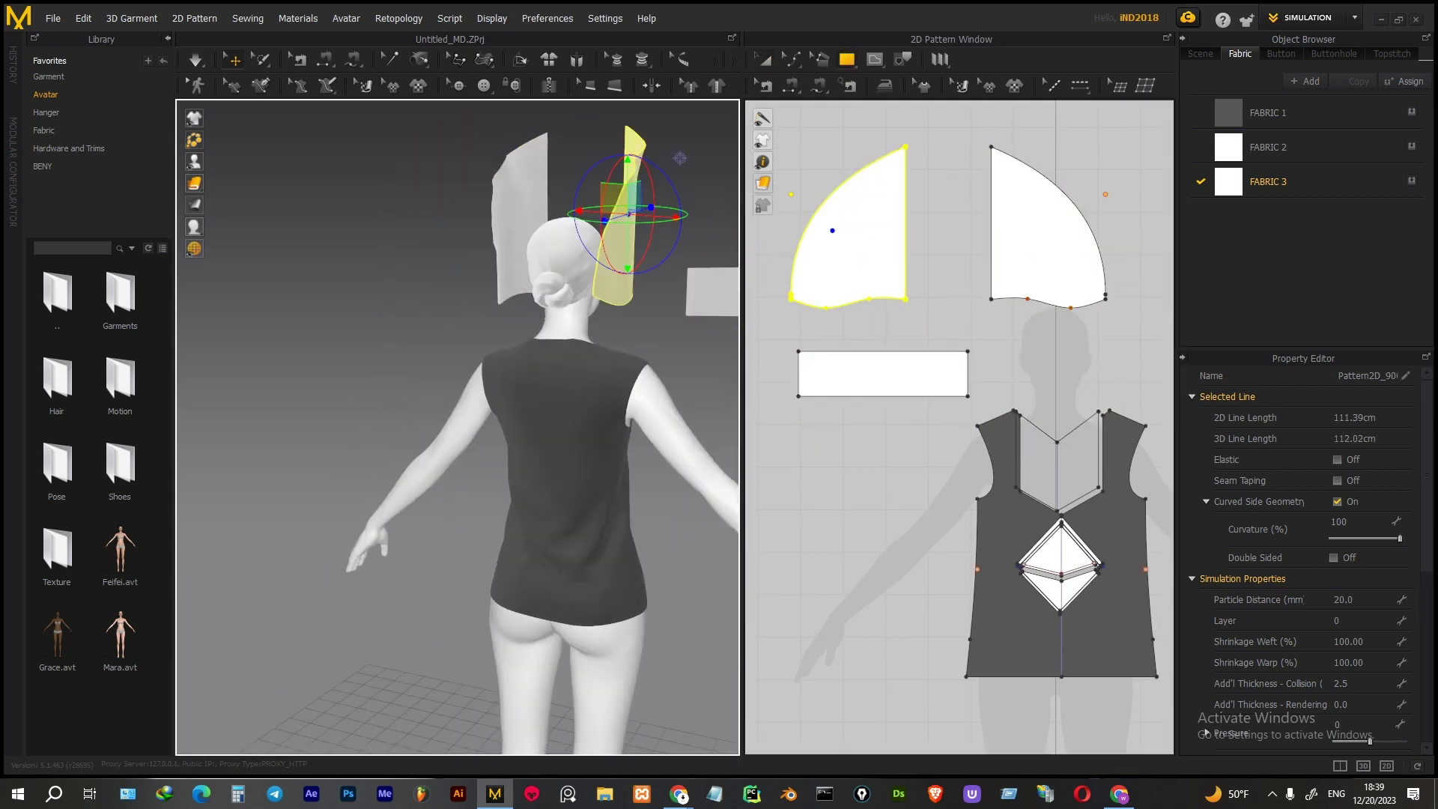
Place a rectangle pattern as a collar at the avatar's neck
right_click(517, 224)
click(884, 373)
right_drag(449, 450, 599, 449)
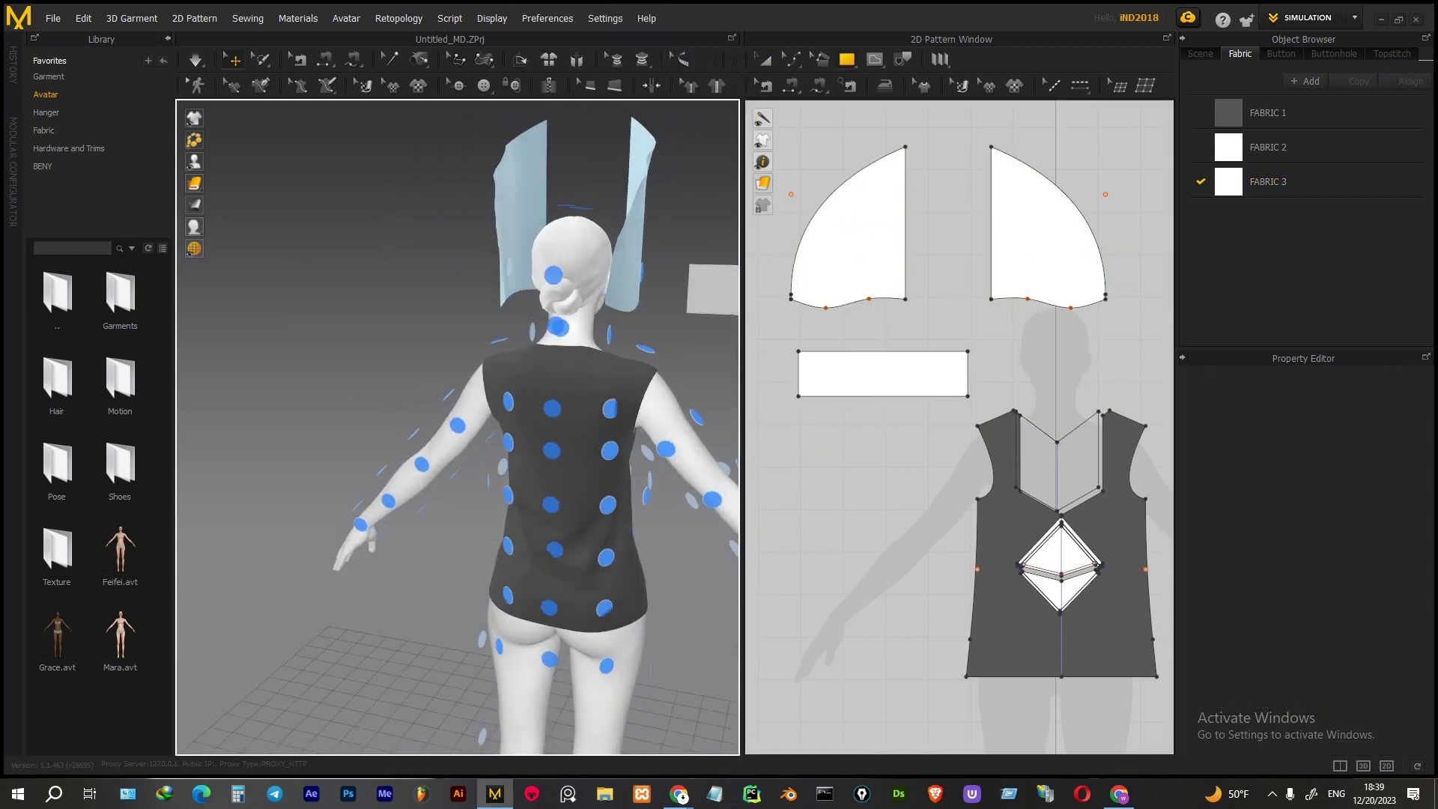
click(555, 324)
Leave topstitch mode and cut the V-shaped chest yoke down its centre line
click(820, 86)
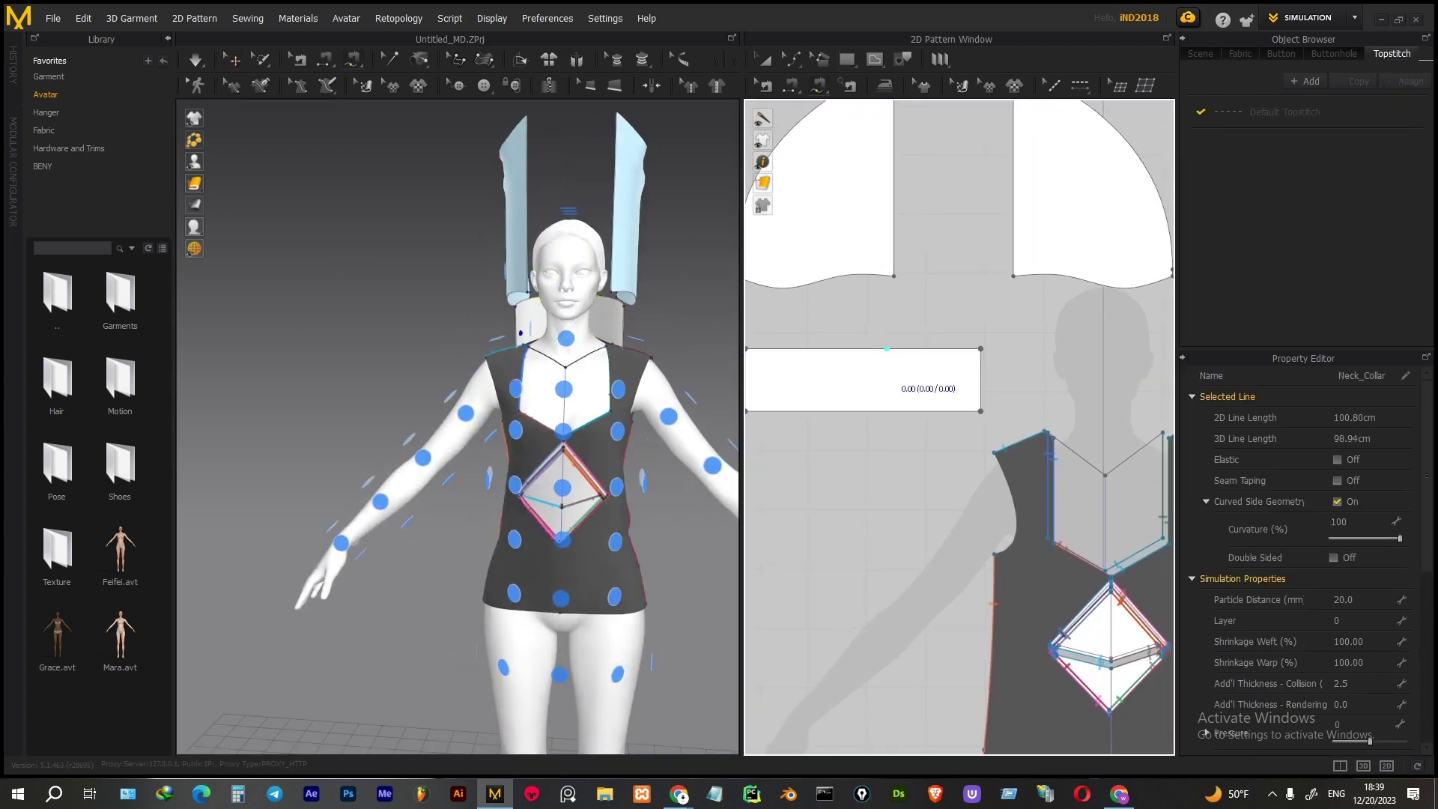
scroll(958, 412, down, 3)
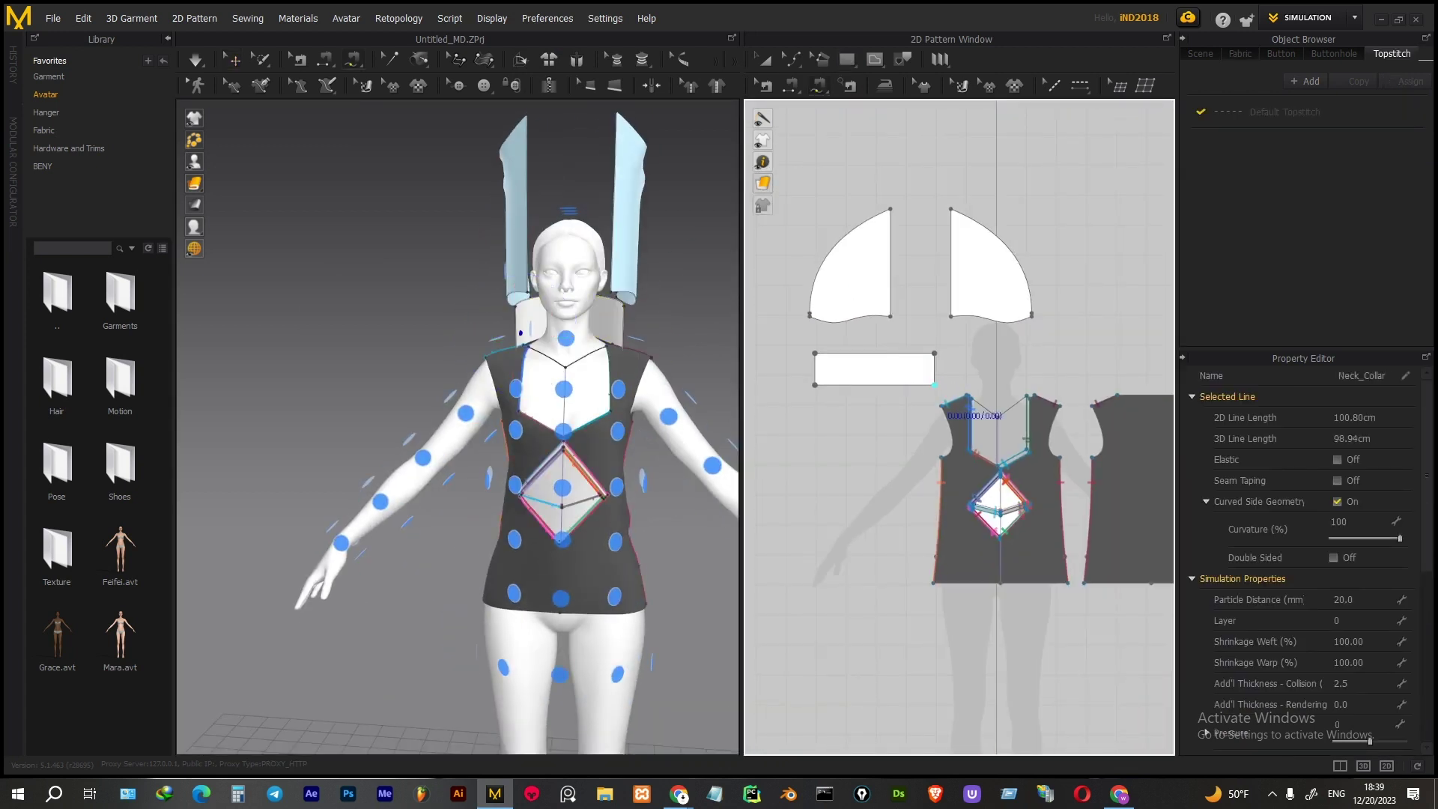
key(Escape)
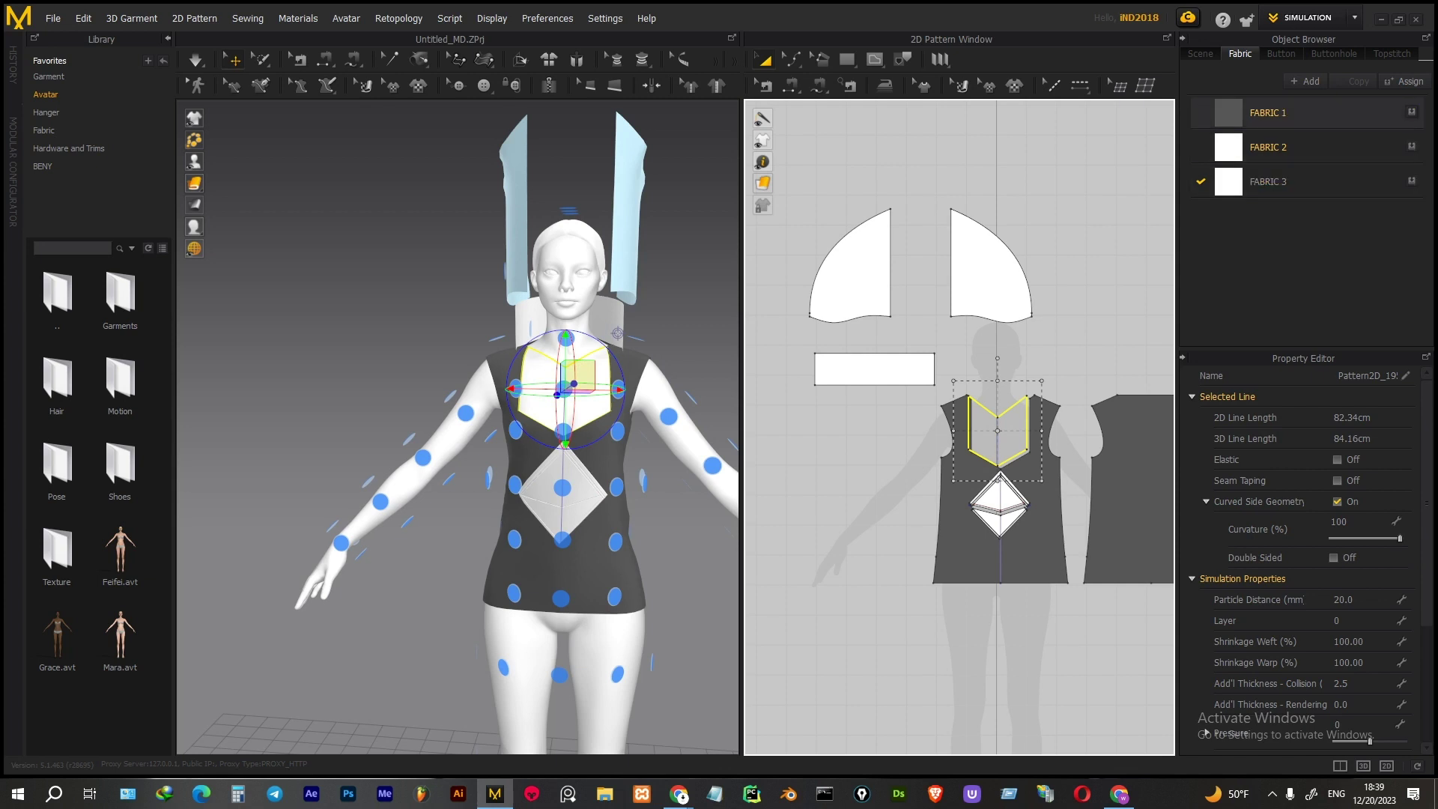
scroll(892, 516, up, 3)
scroll(893, 516, down, 1)
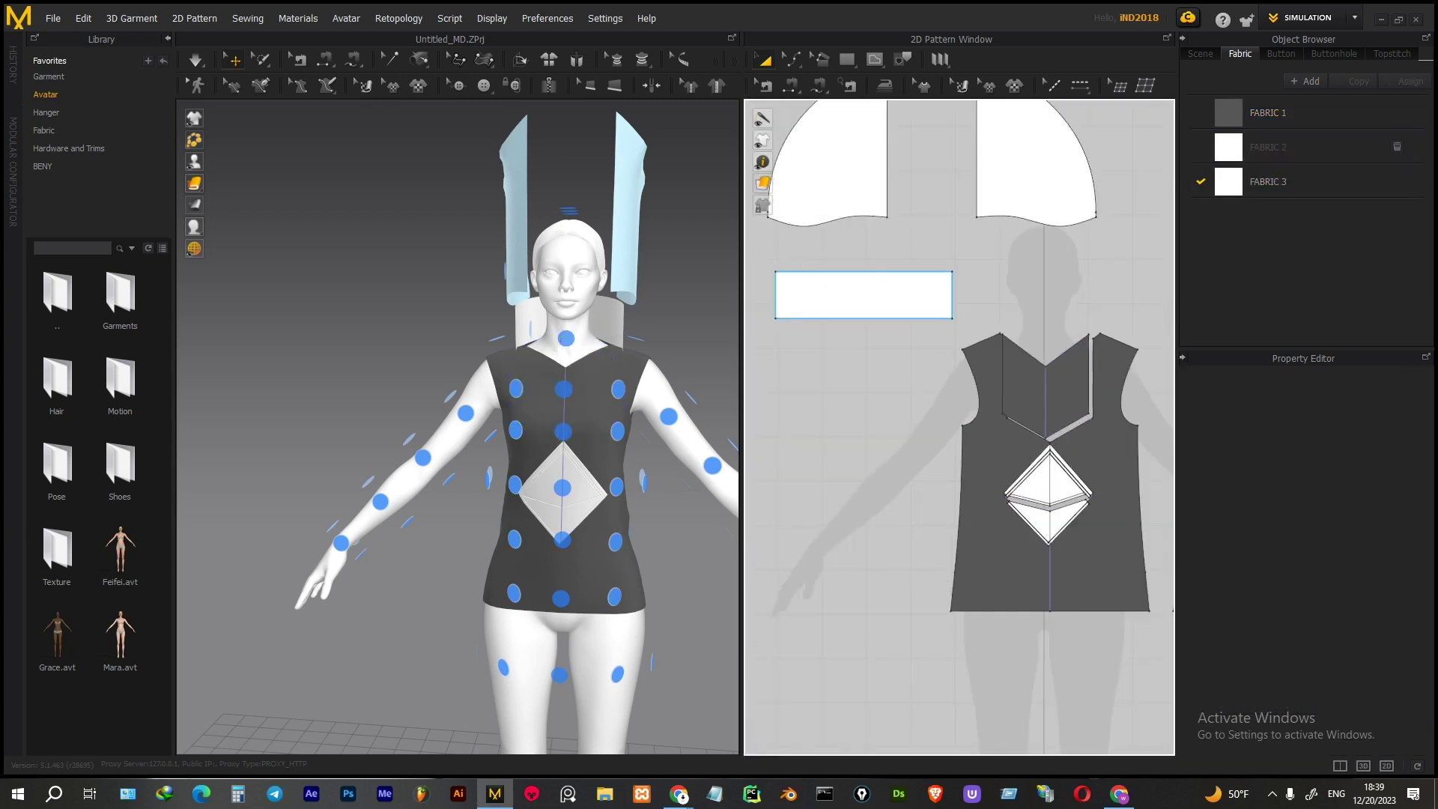
click(1053, 409)
scroll(1054, 409, up, 5)
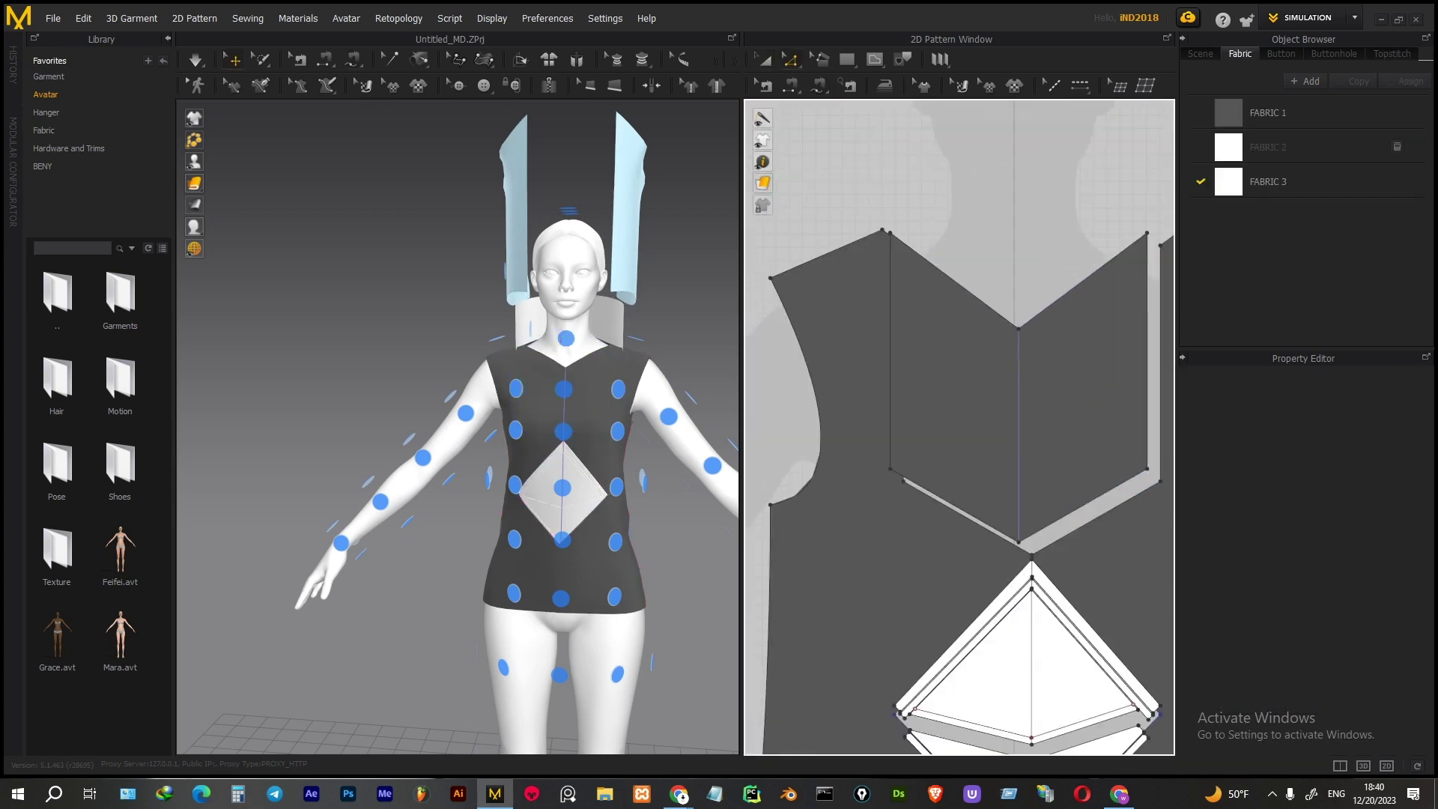
click(1032, 501)
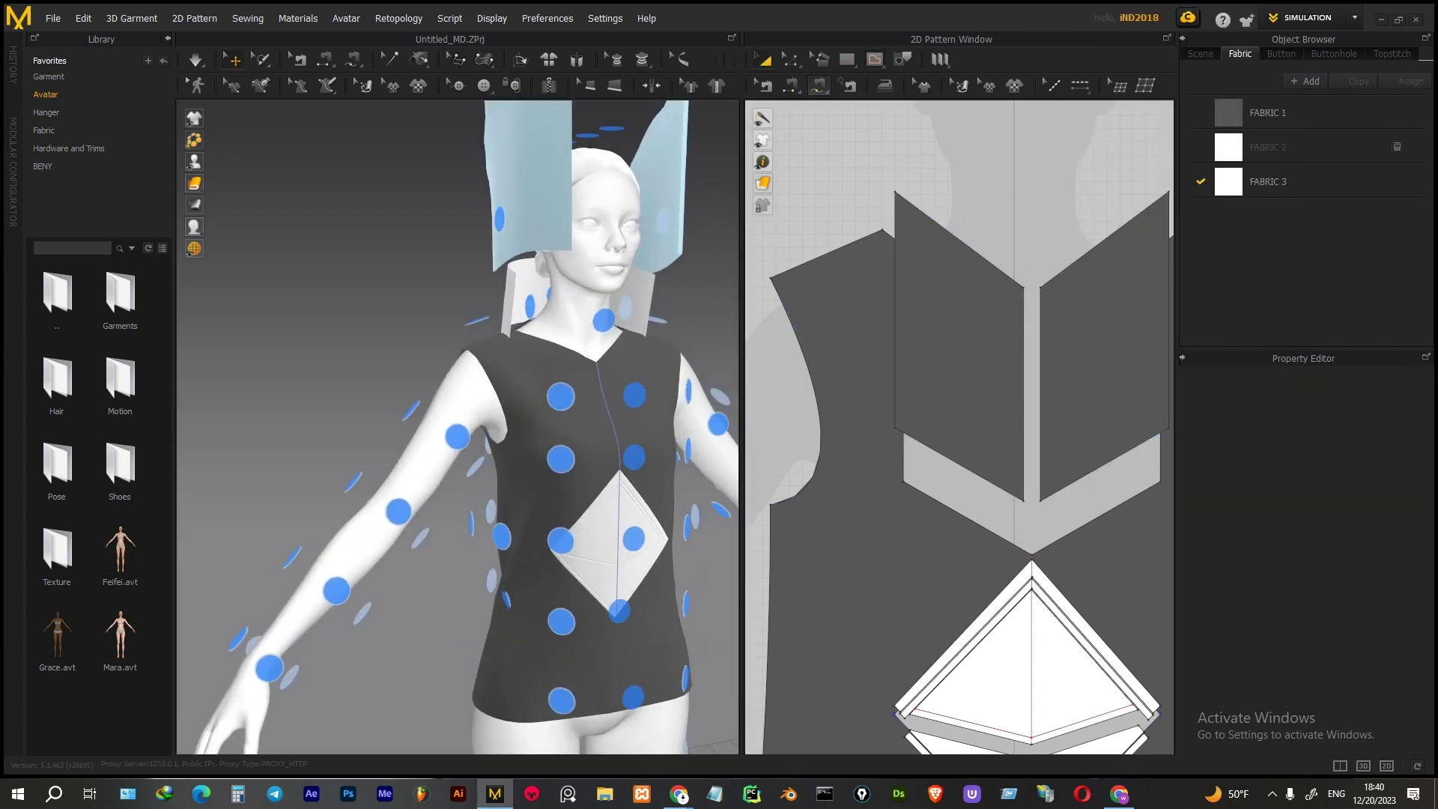
Sew the collar rectangle to the yoke and back neck edges, then simulate it upright
click(959, 84)
right_click(924, 167)
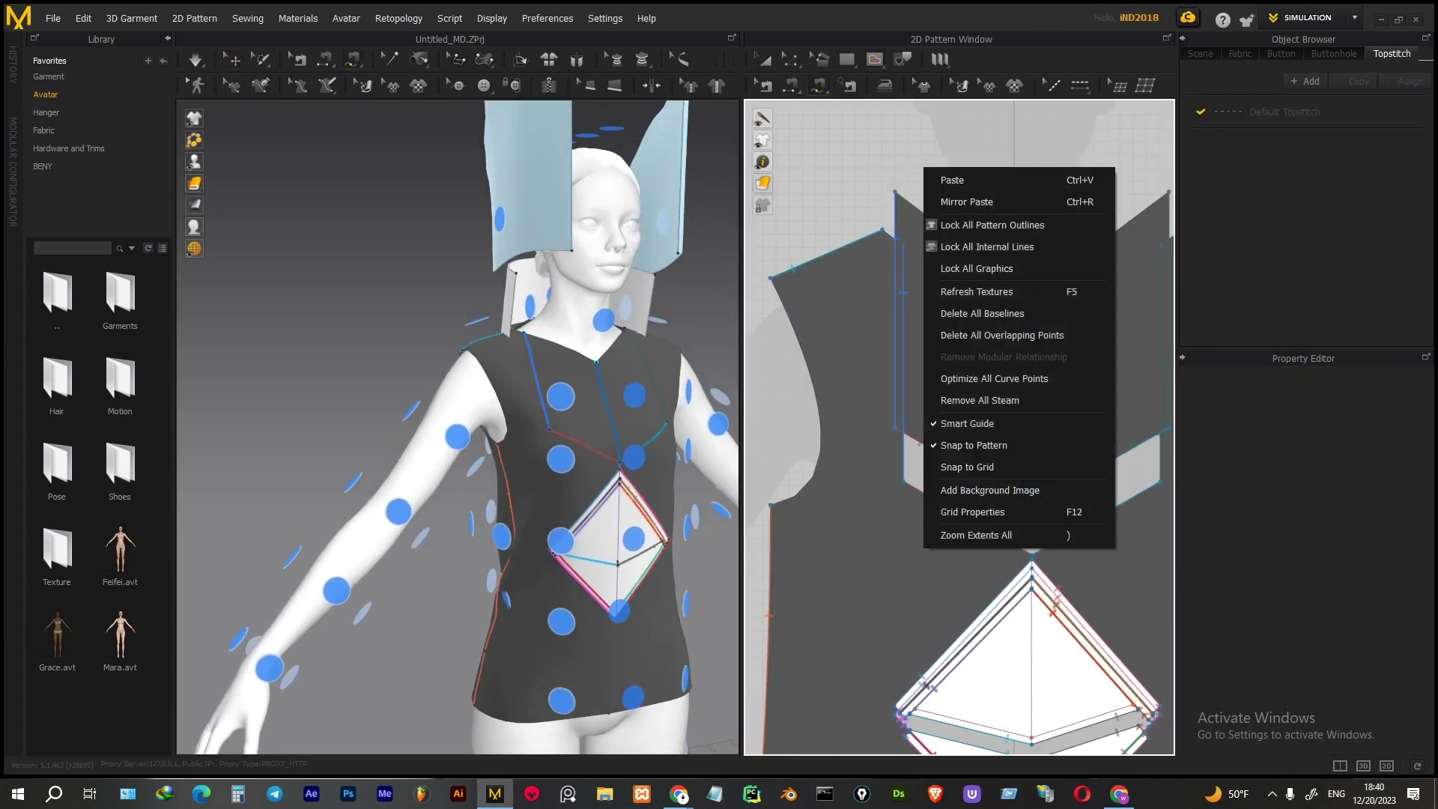
scroll(974, 299, down, 3)
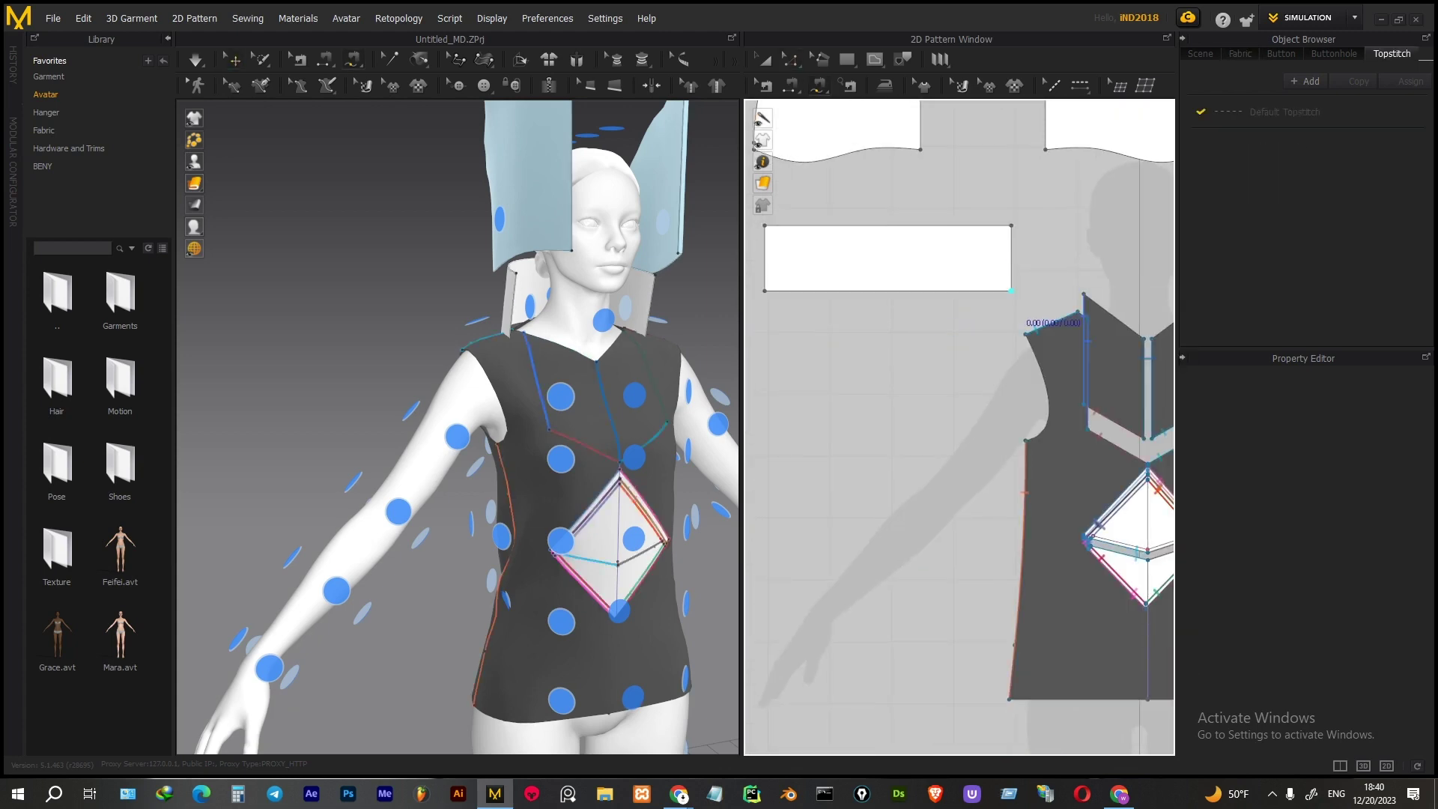
mouse_move(1146, 337)
middle_down()
mouse_move(1004, 342)
mouse_move(808, 294)
middle_up()
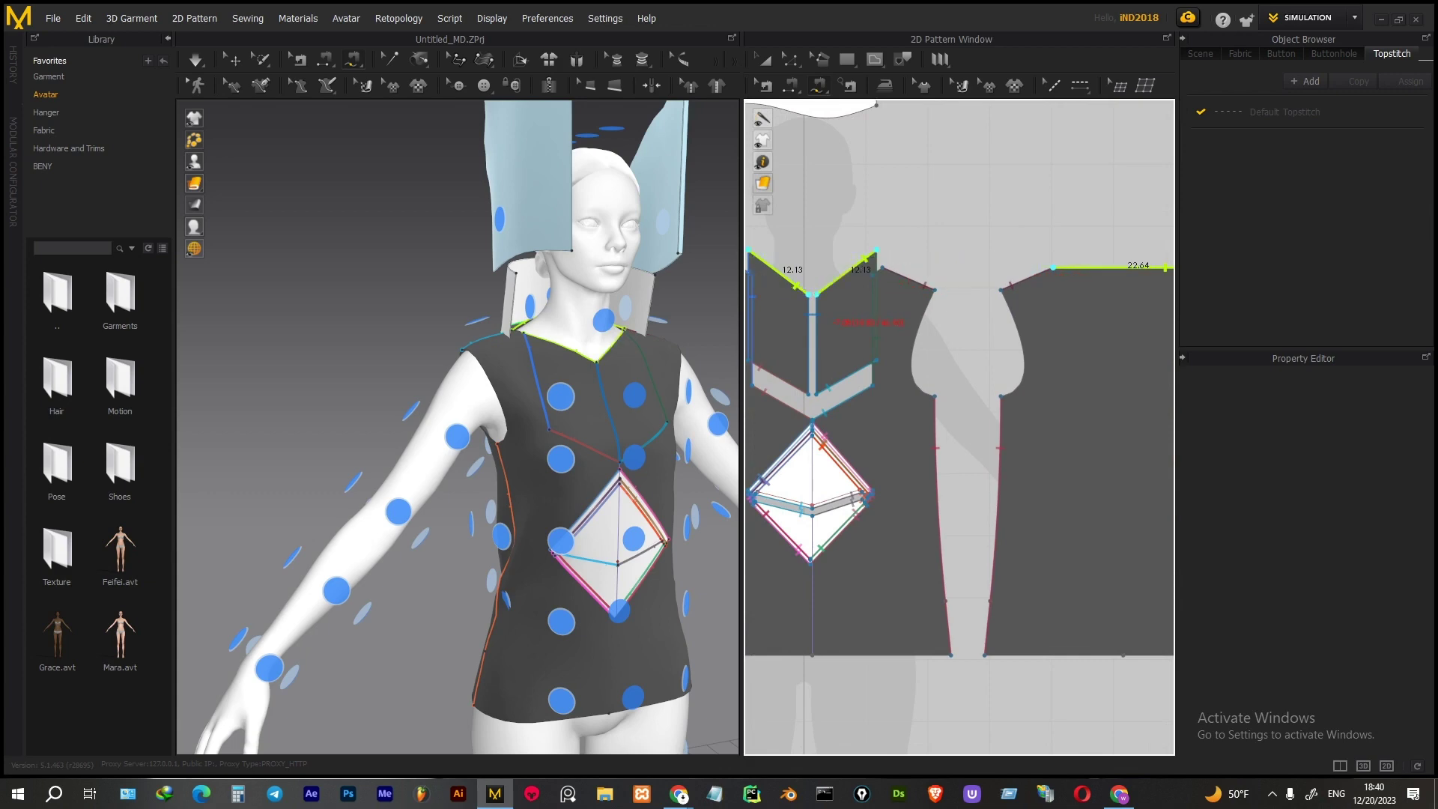
key(space)
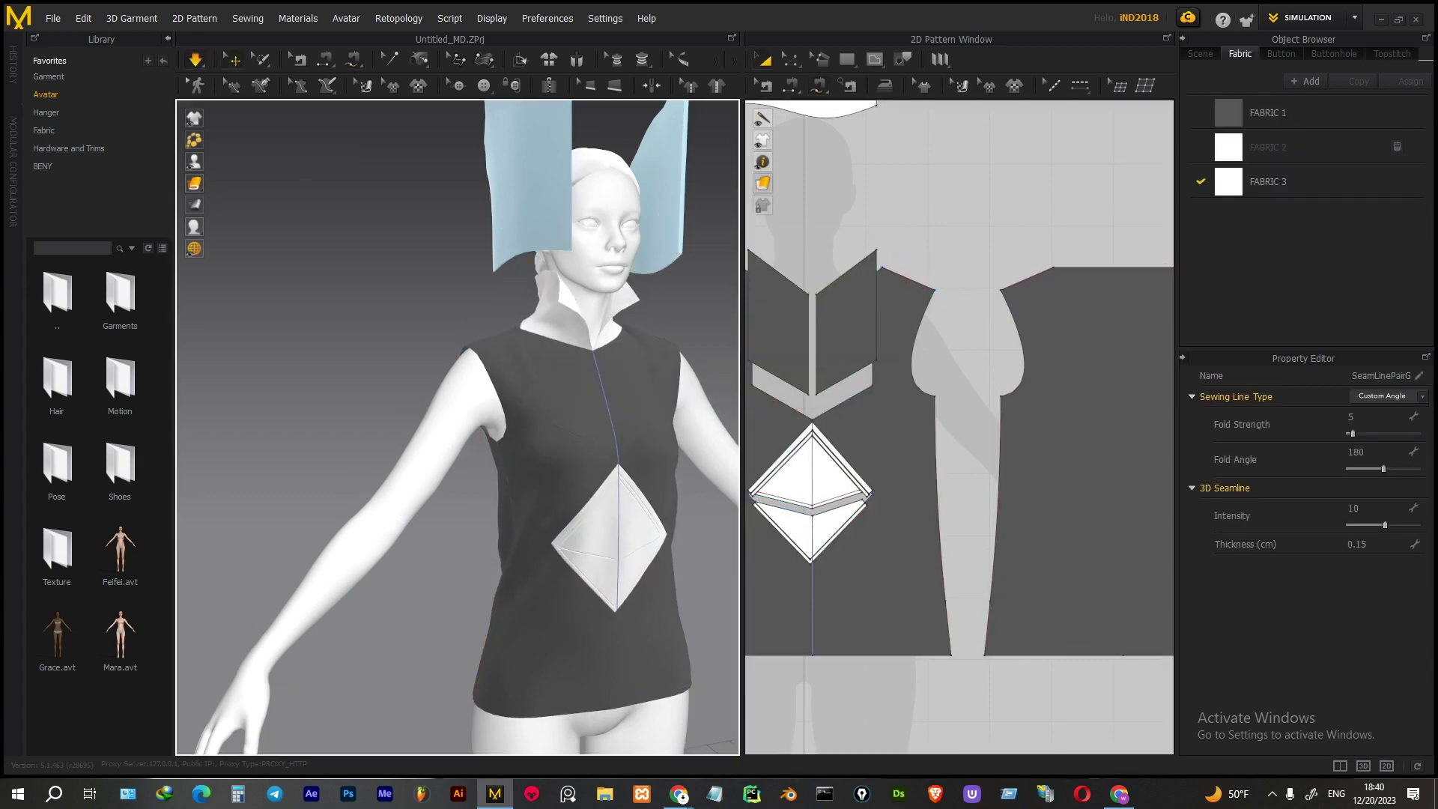
Run the simulation and check the draped garment from front and back views
key(8)
key(2)
key(8)
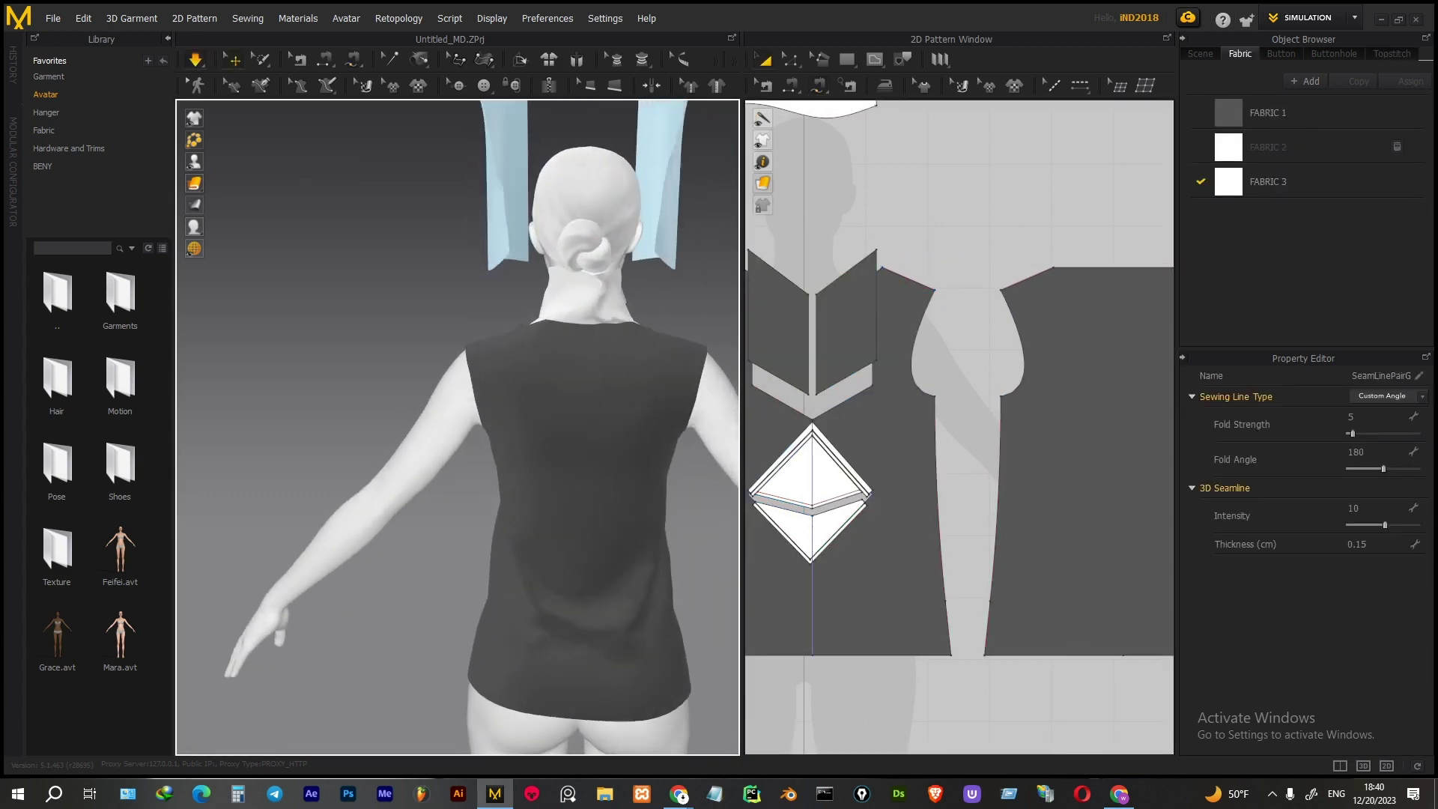
key(2)
scroll(959, 427, down, 2)
key(space)
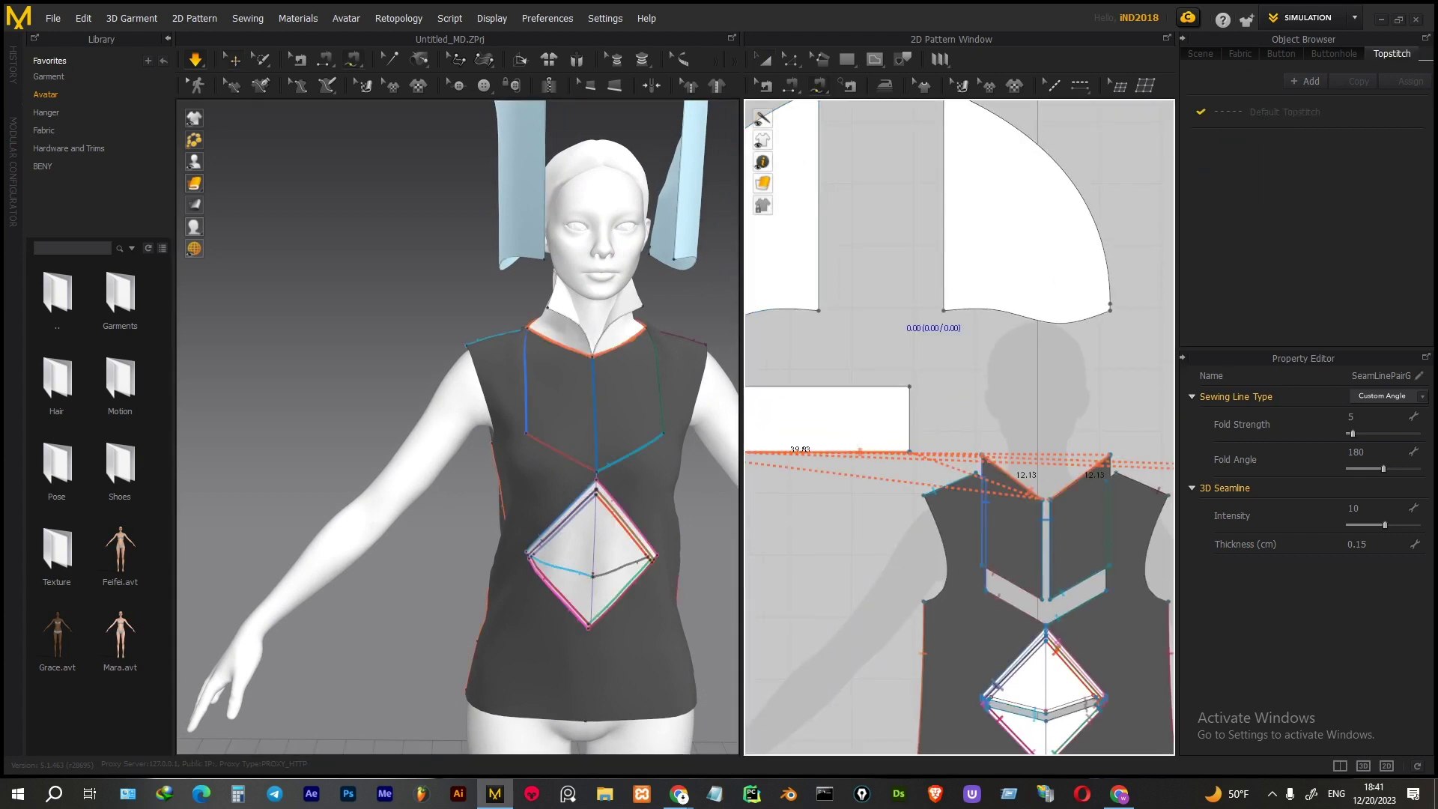
scroll(925, 305, up, 4)
key(space)
key(8)
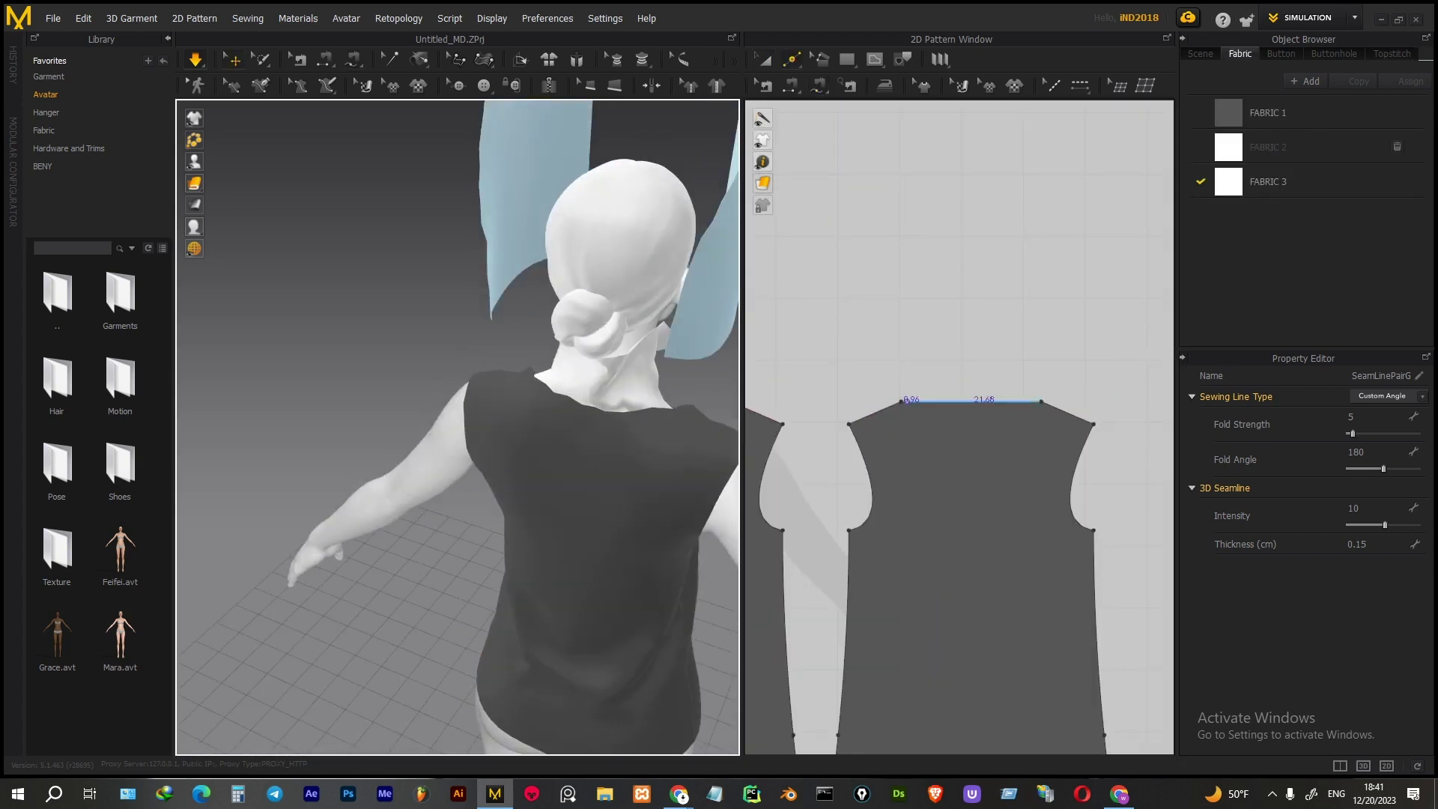
Split the back panel's neckline at its midpoint and stop the simulation
click(936, 402)
right_click(936, 402)
click(712, 472)
key(6)
key(space)
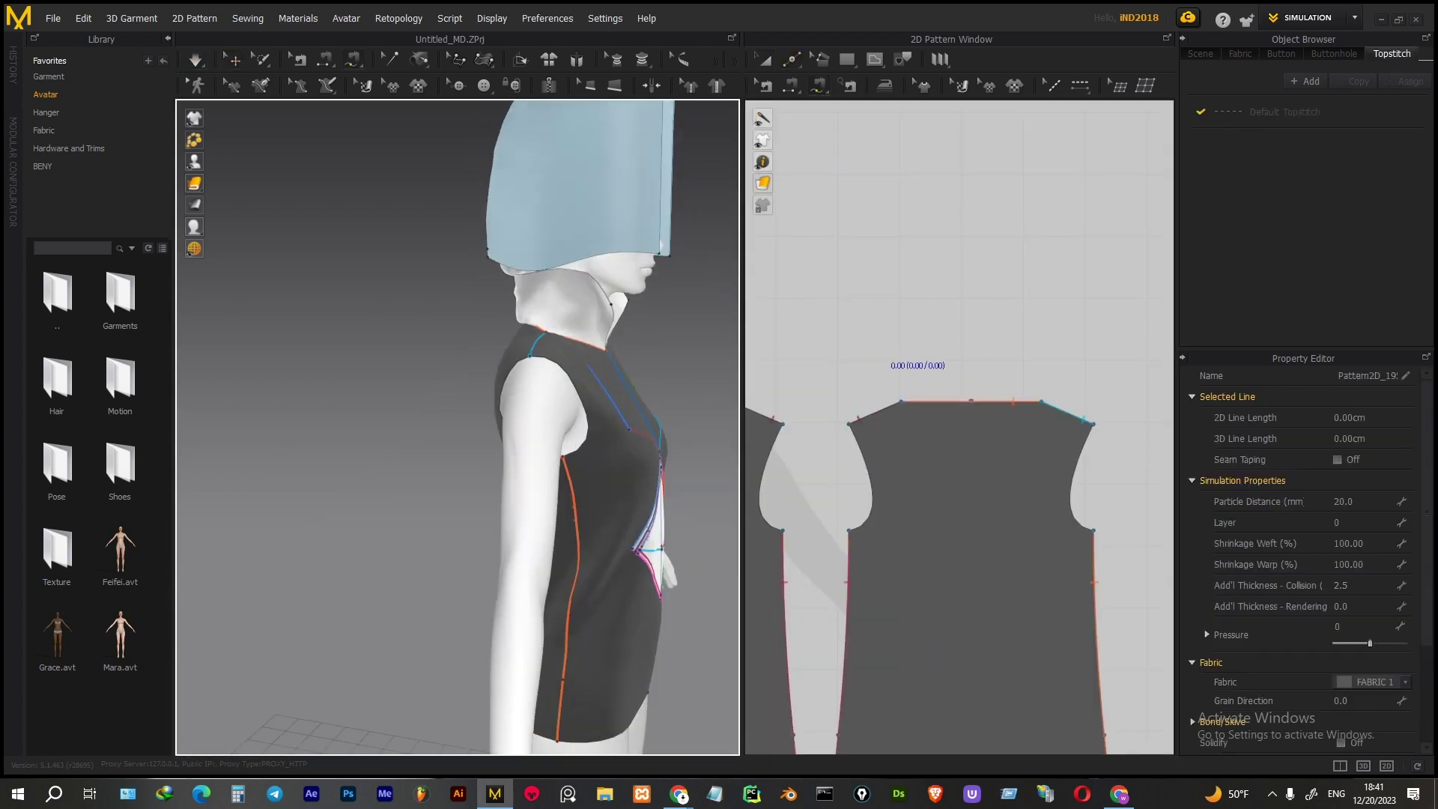
scroll(944, 272, up, 3)
scroll(925, 315, down, 3)
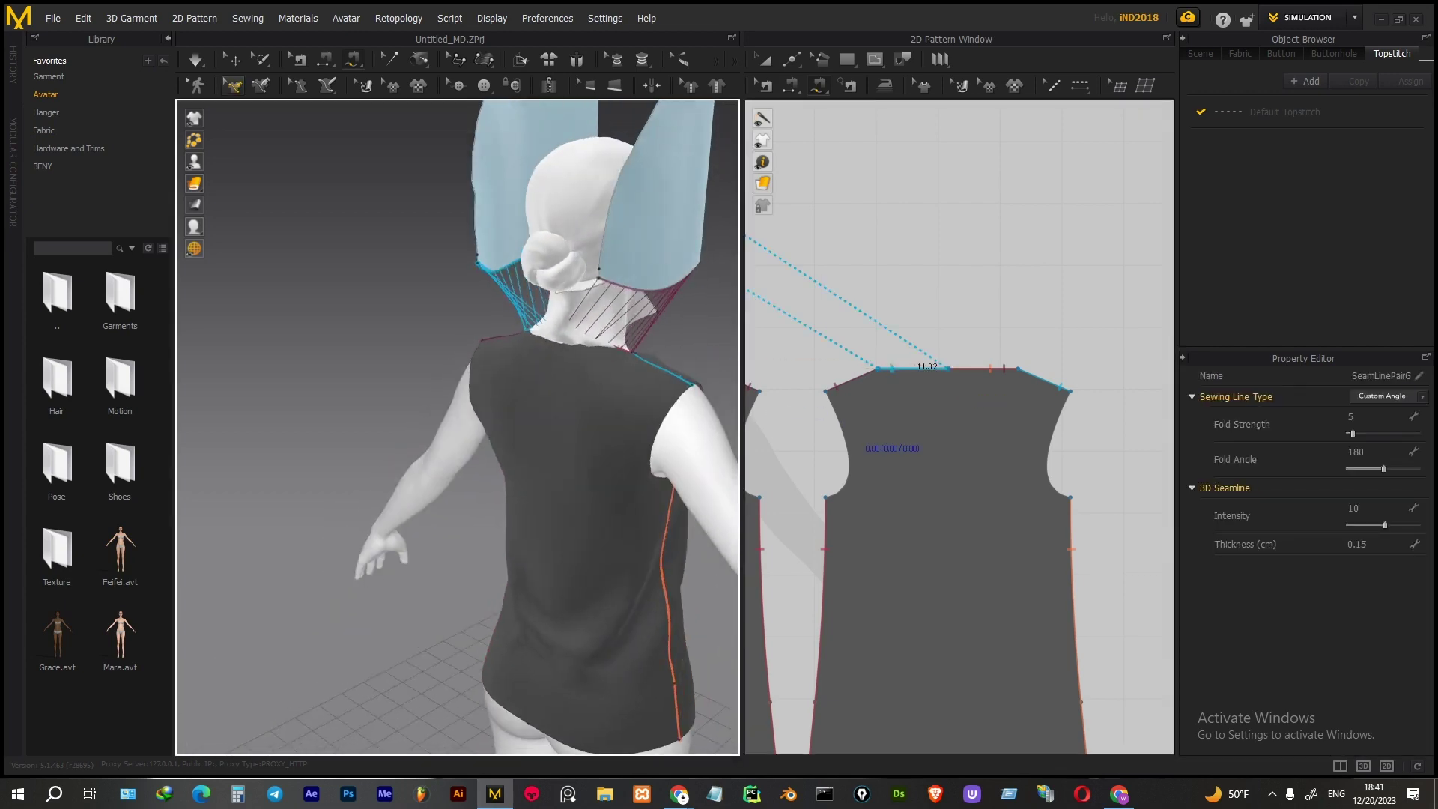
Flip the hood pieces' normals outward and simulate so the hood drapes over the head
right_click(544, 290)
right_click(536, 318)
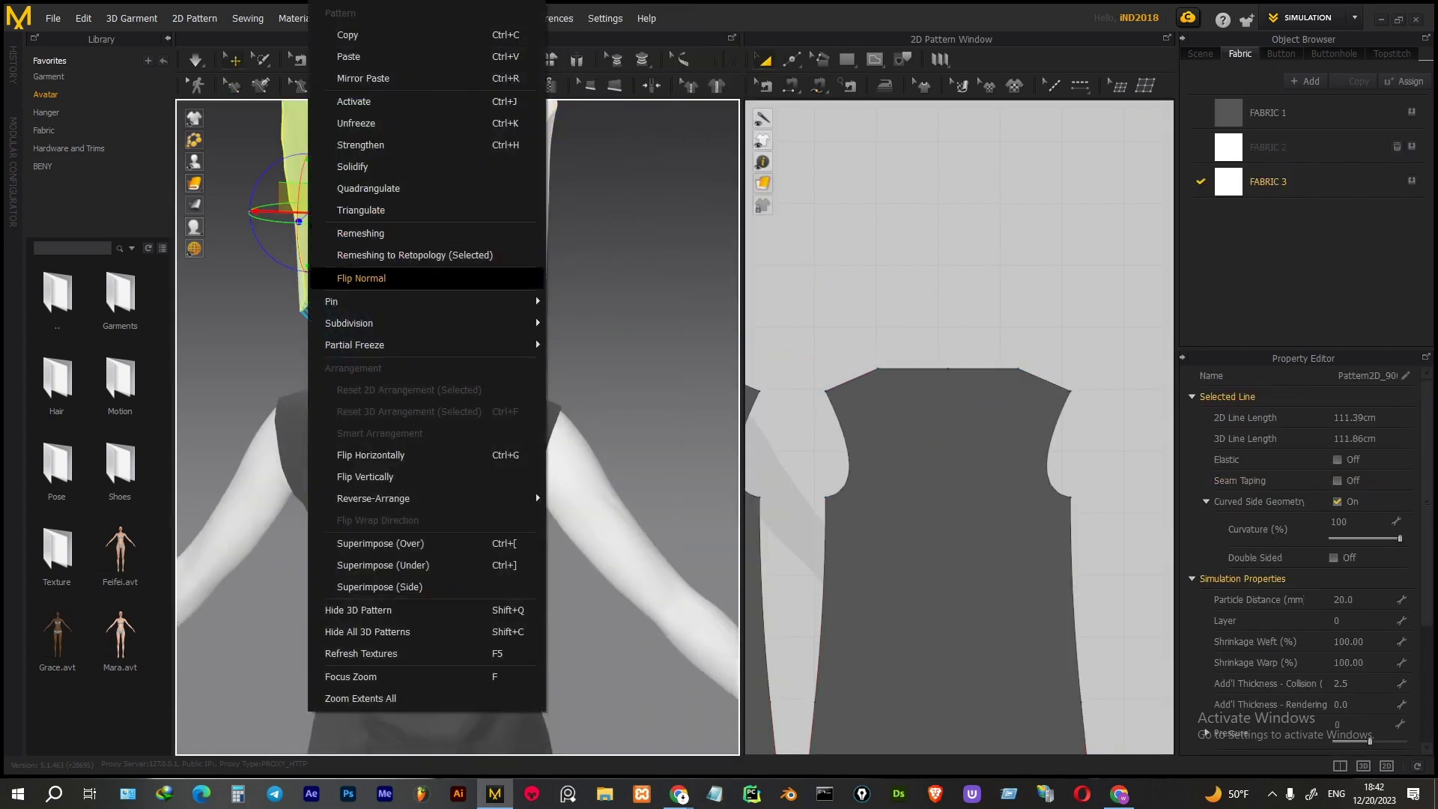
click(363, 215)
mouse_move(363, 216)
right_down()
mouse_move(376, 369)
mouse_move(524, 390)
right_up()
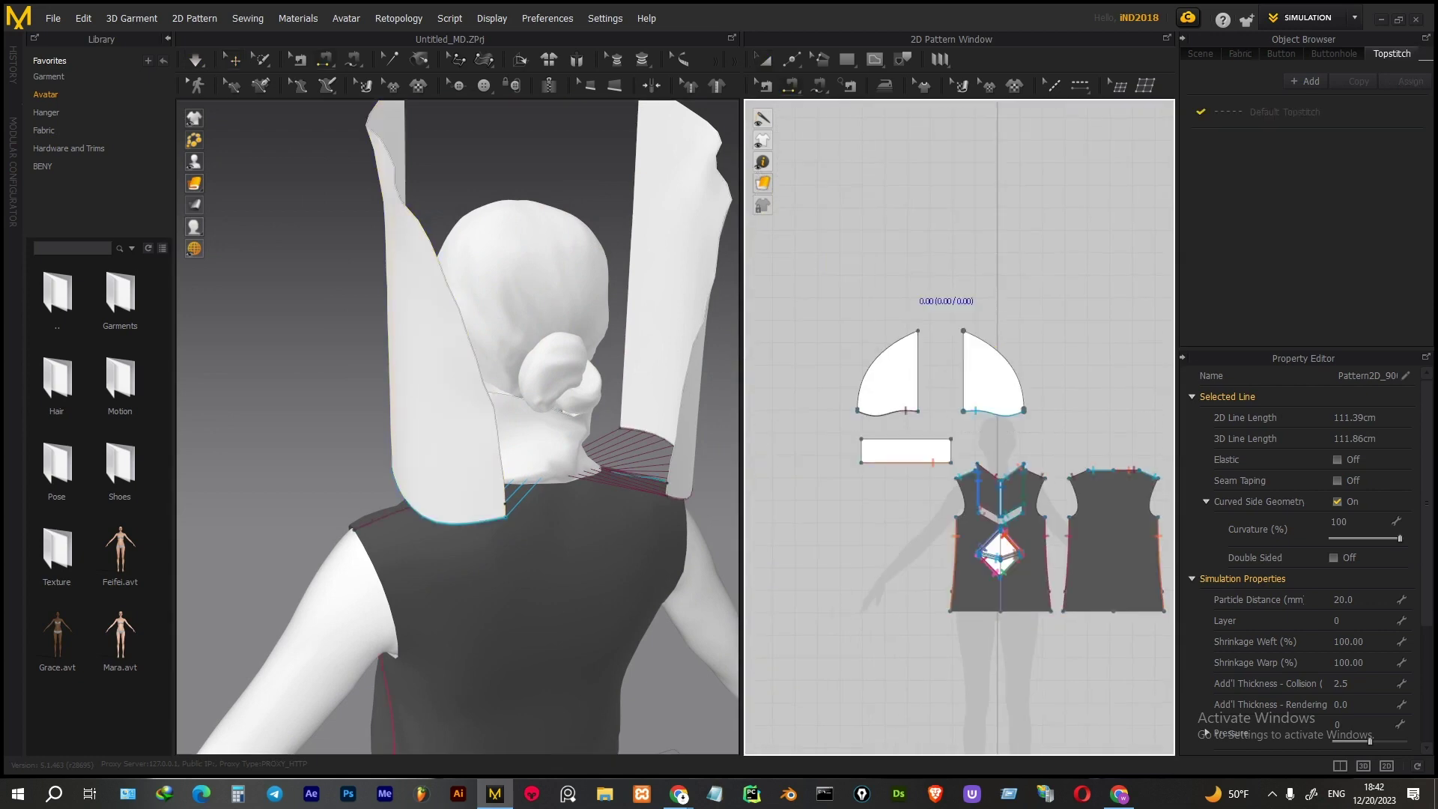
key(space)
right_drag(524, 389, 457, 390)
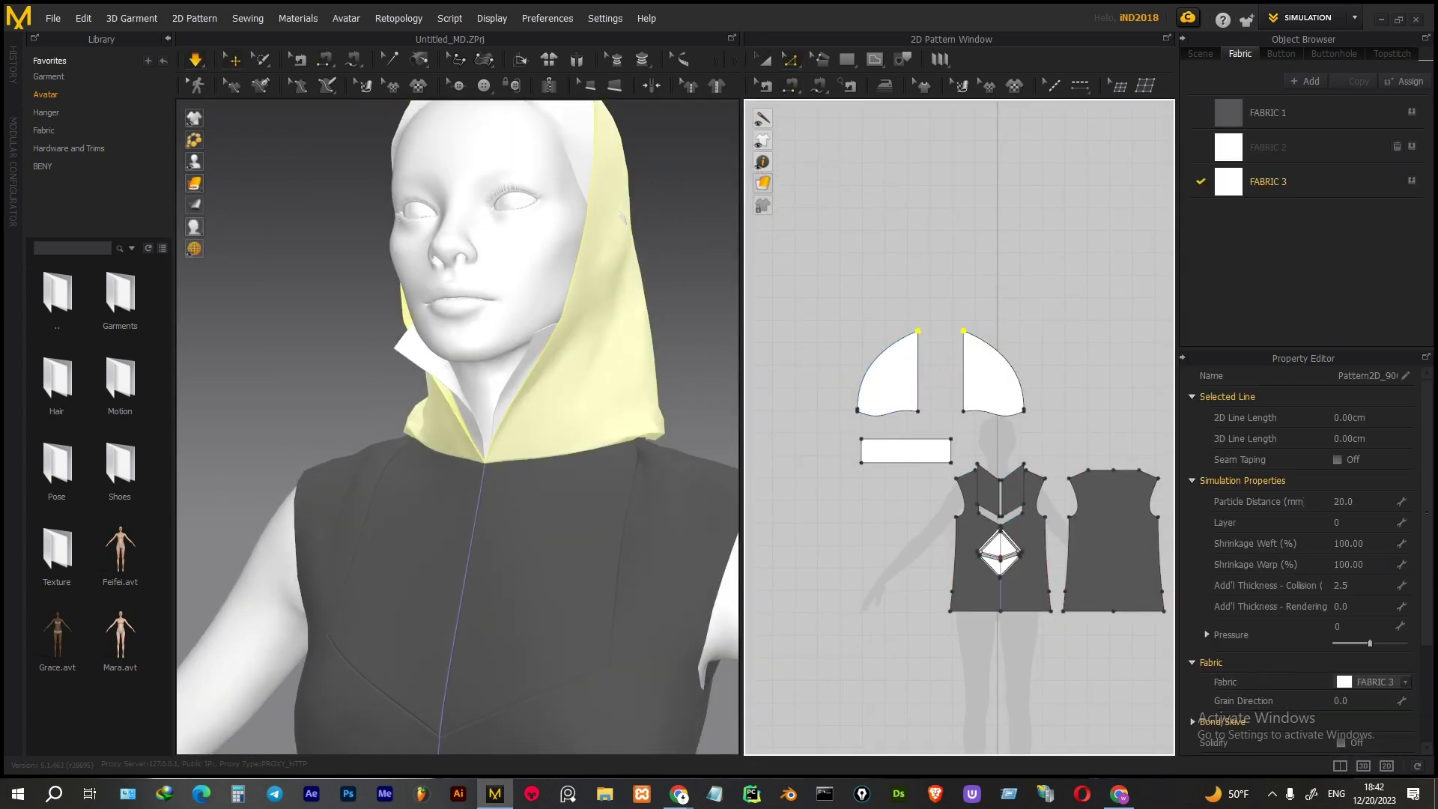
key(space)
Bulge the hood pieces' outer edges into a fuller, rounded back curve
right_drag(559, 201, 674, 224)
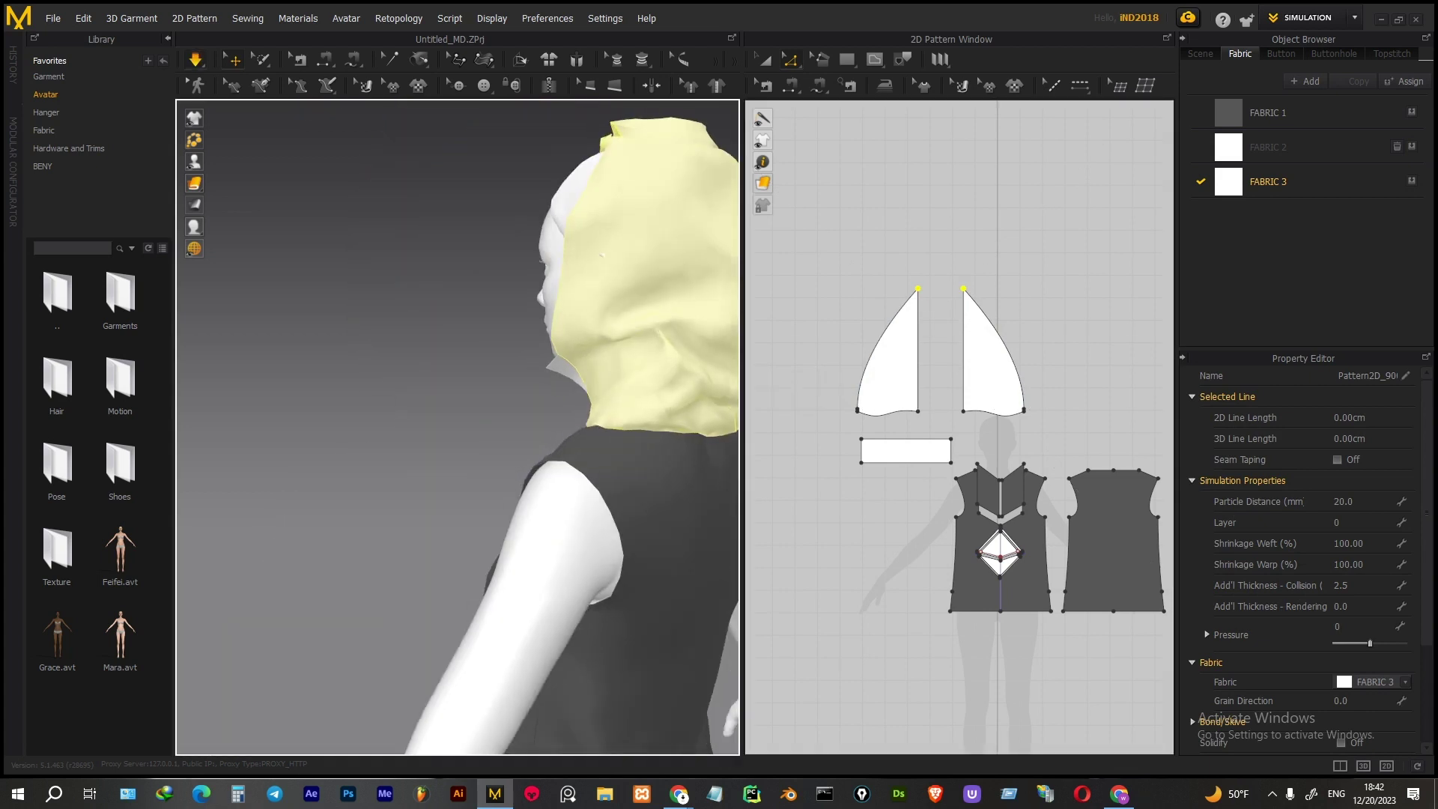
click(978, 328)
shift+click(909, 327)
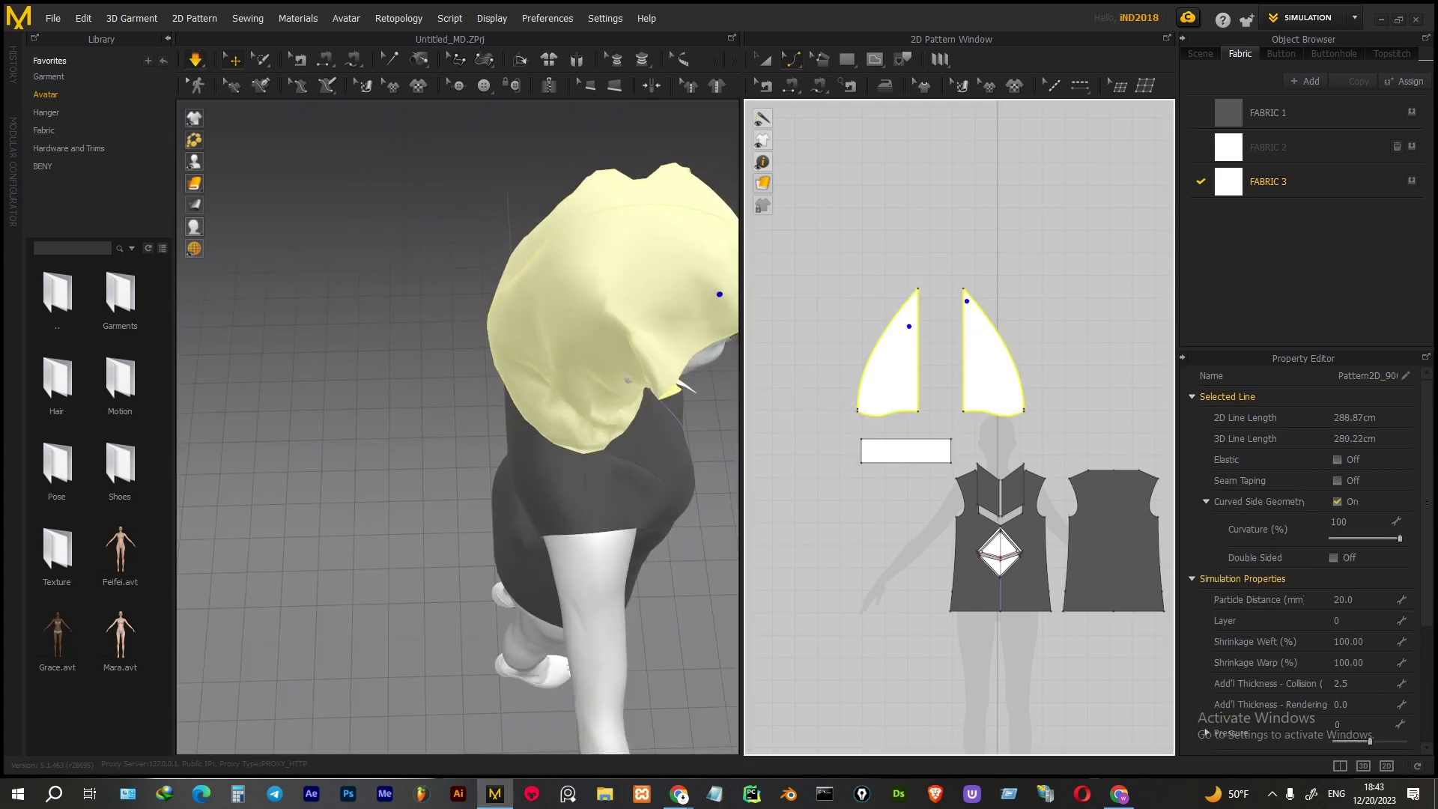
drag(876, 346, 853, 355)
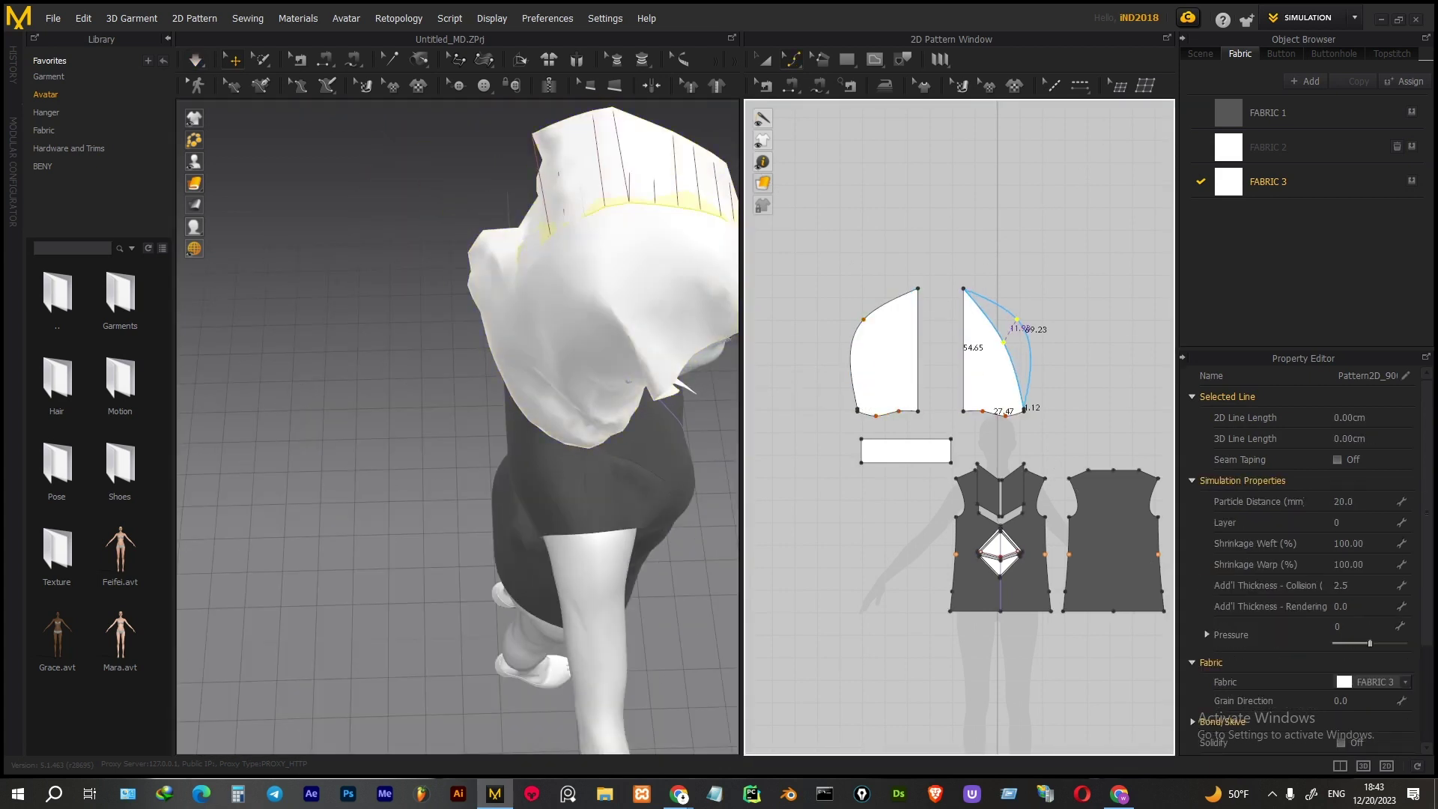
click(989, 351)
scroll(876, 330, up, 3)
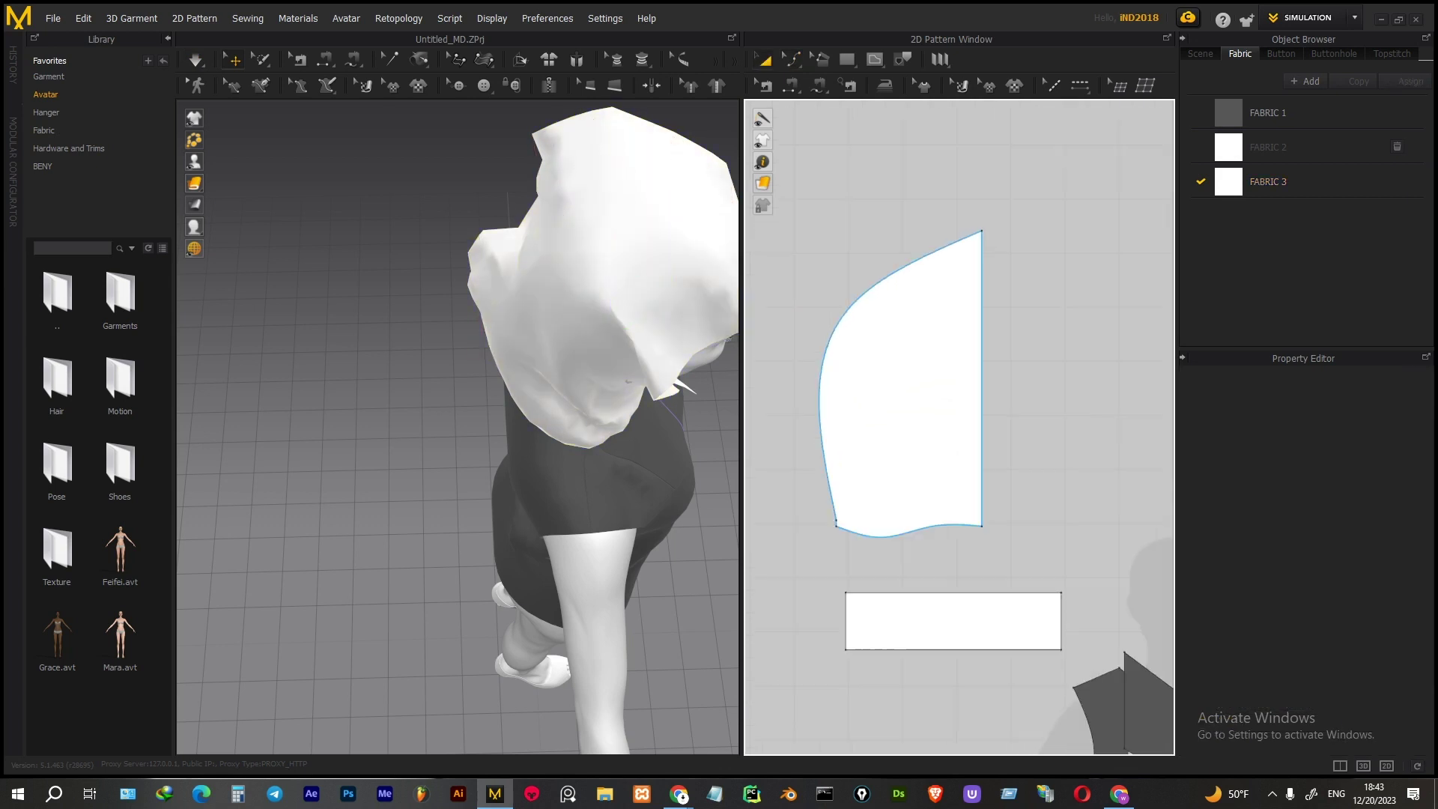
drag(872, 247, 872, 247)
middle_drag(871, 248, 927, 236)
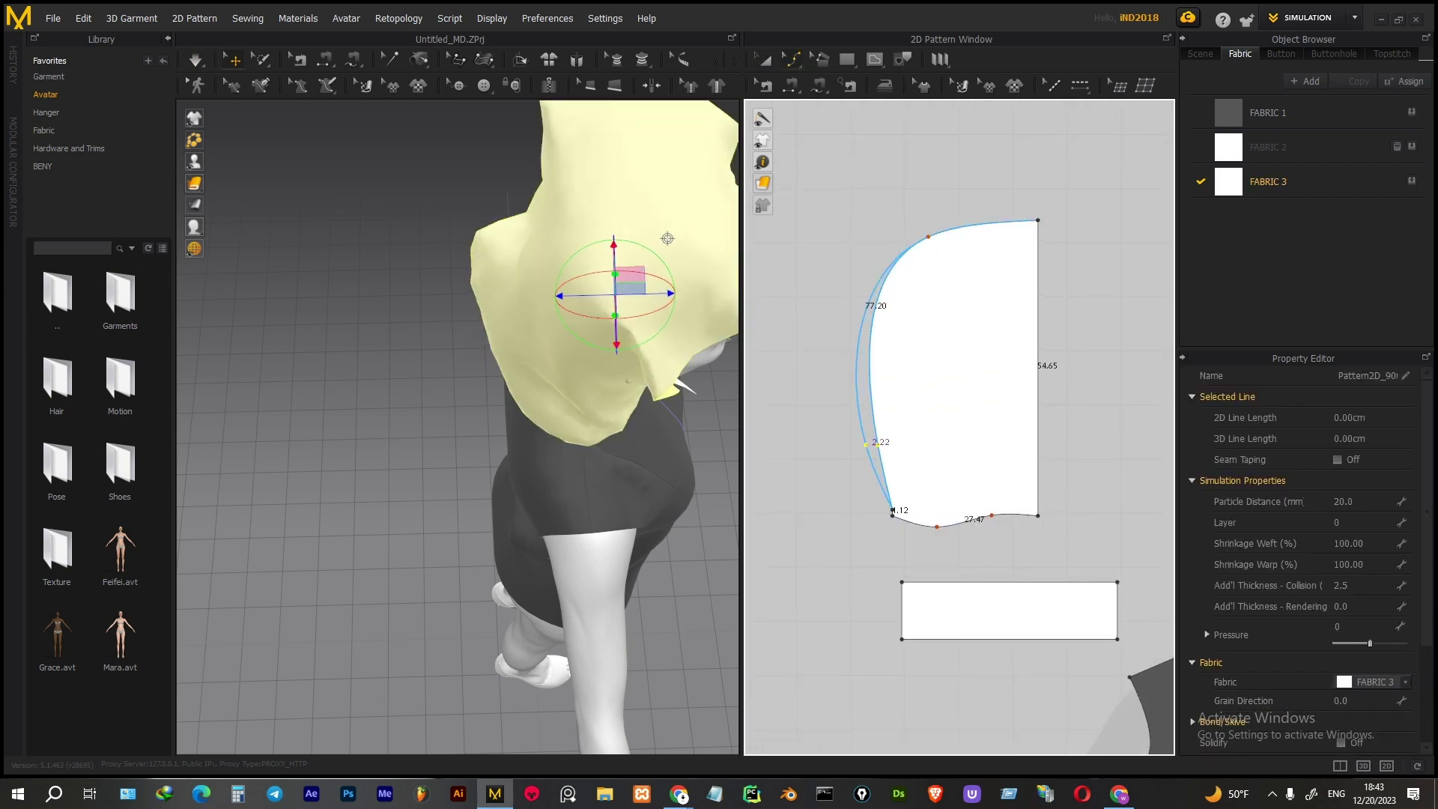
click(790, 60)
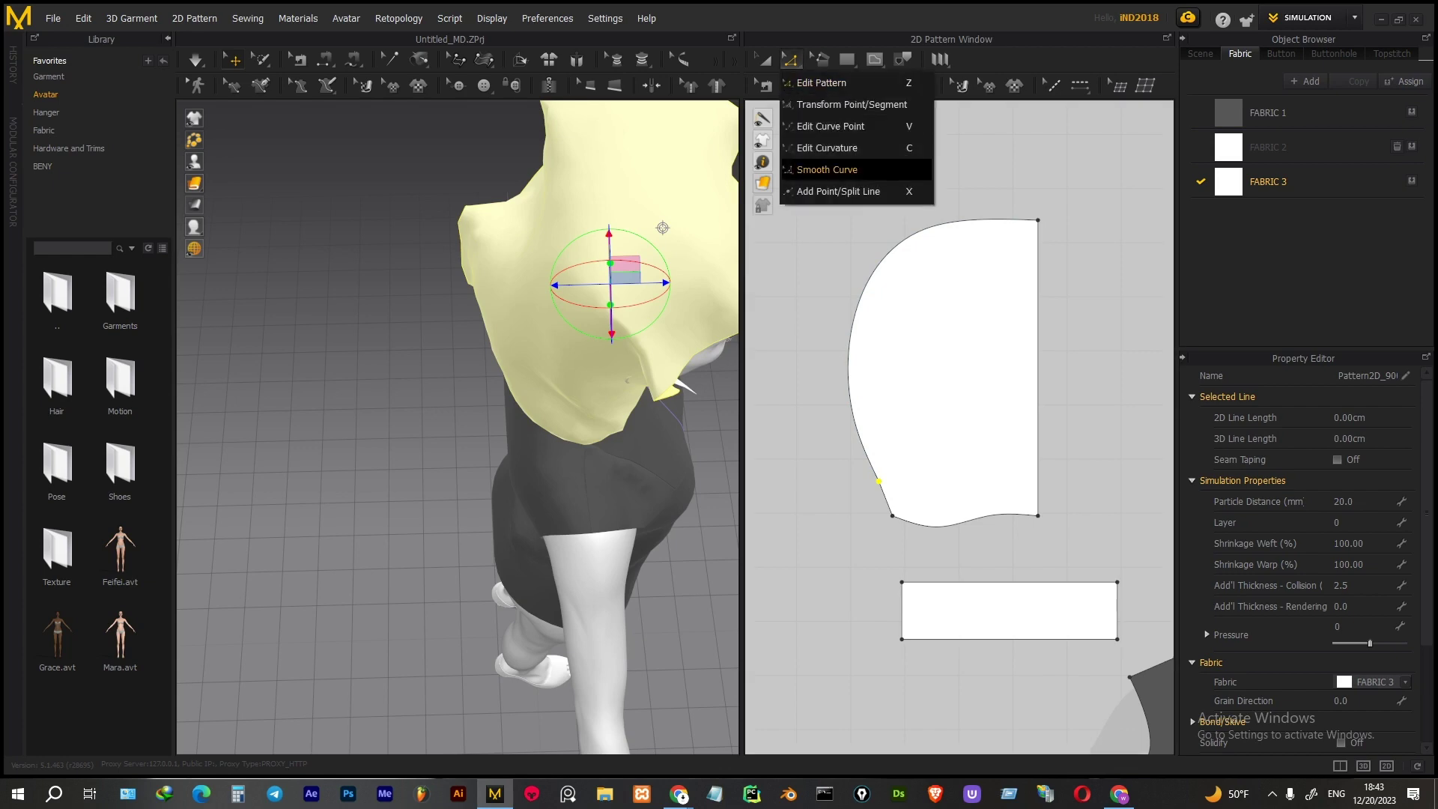
click(824, 193)
Copy the reshaped hood piece and paste a mirrored copy beside the original
click(935, 437)
key(ctrl+c)
key(ctrl+v)
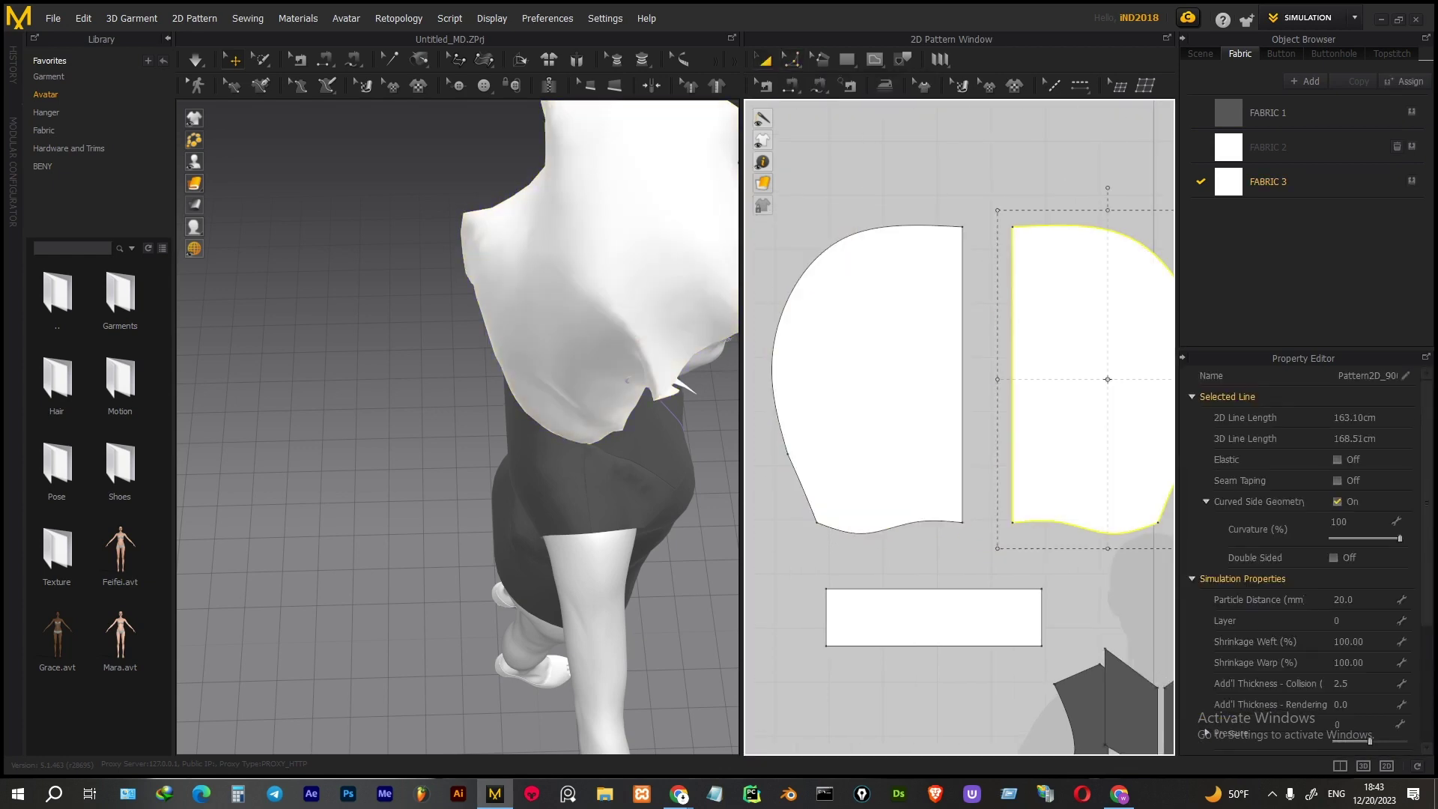
click(861, 444)
right_drag(713, 248, 569, 300)
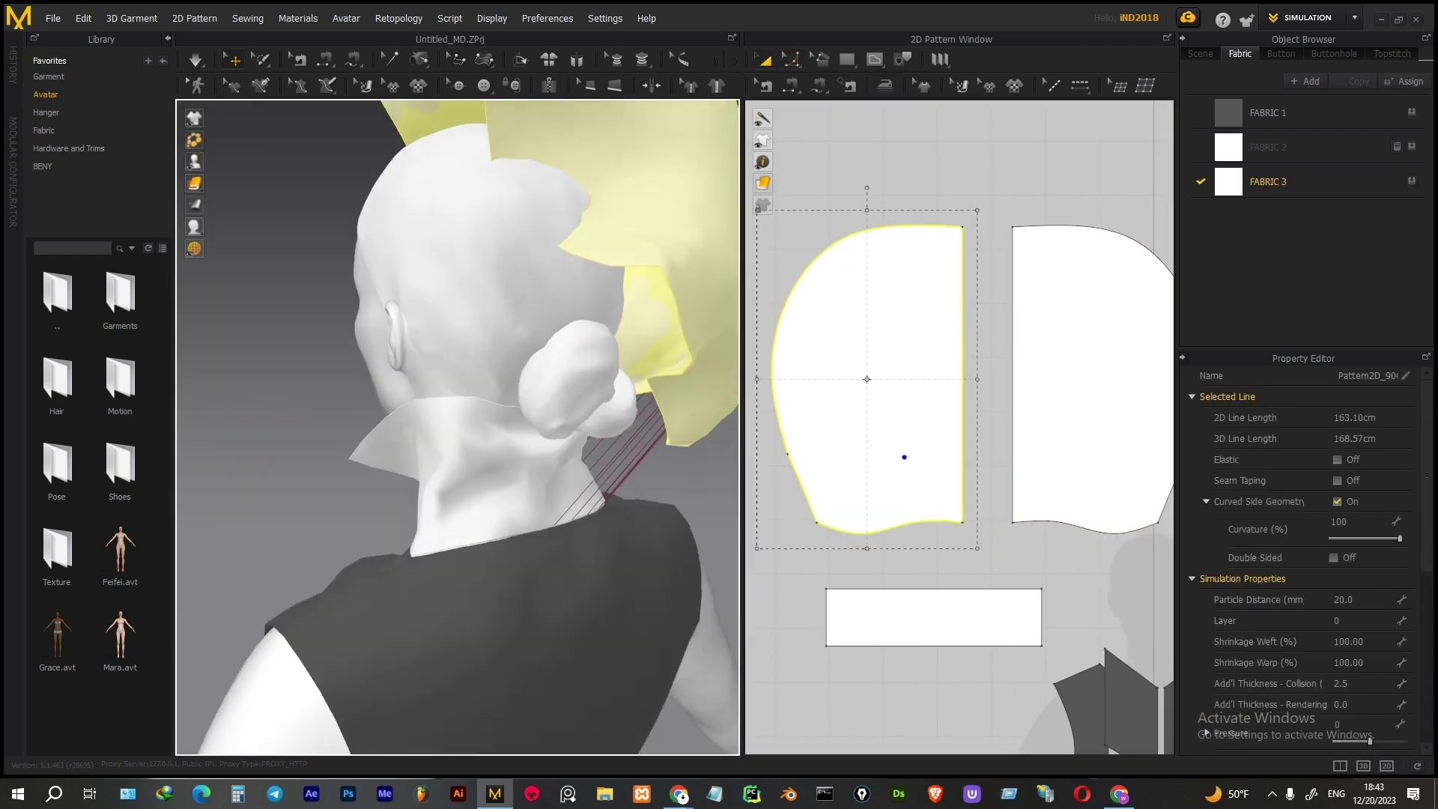
scroll(808, 333, down, 3)
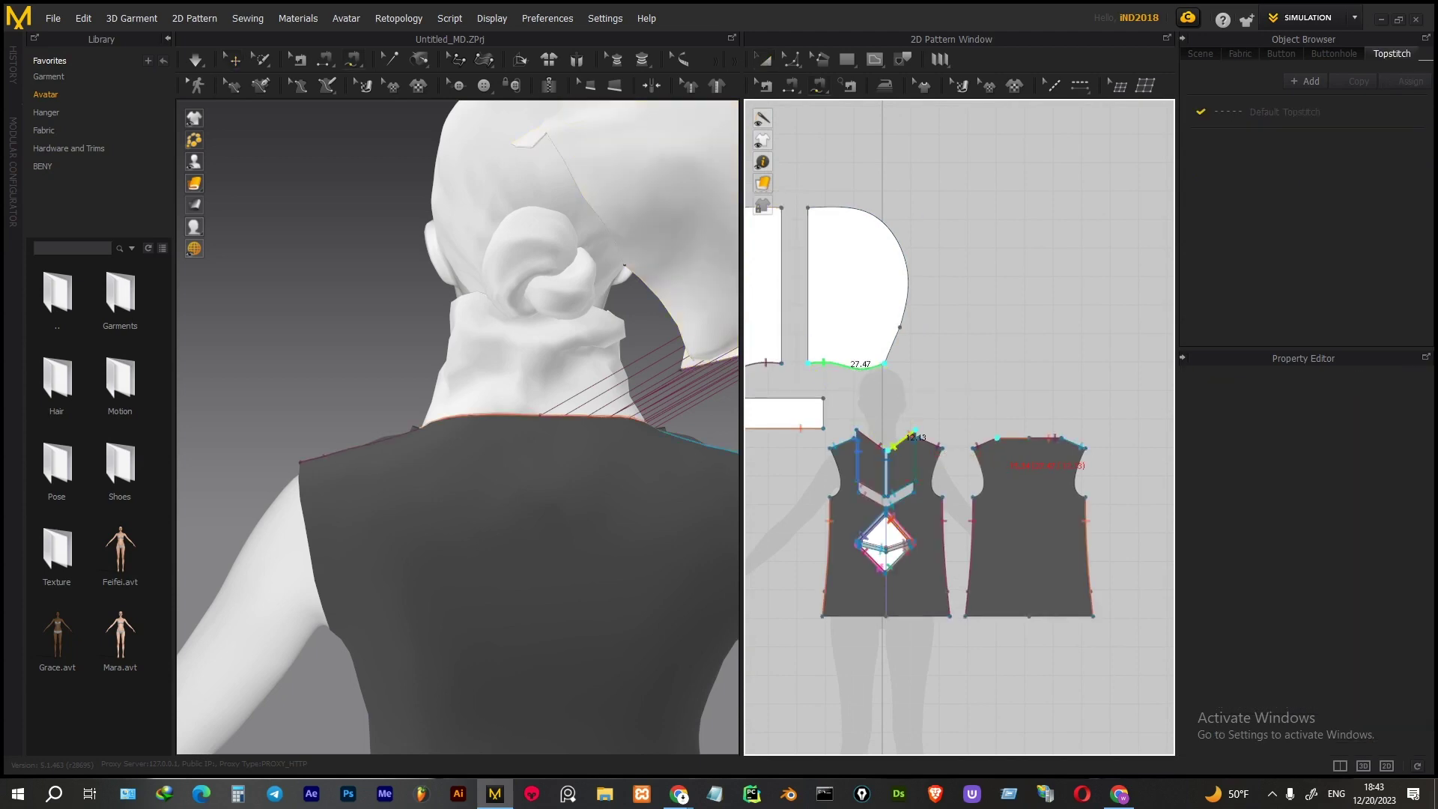
Free-sew the new hood half's bottom edge to the neckline and simulate the hood drape
scroll(457, 427, down, 5)
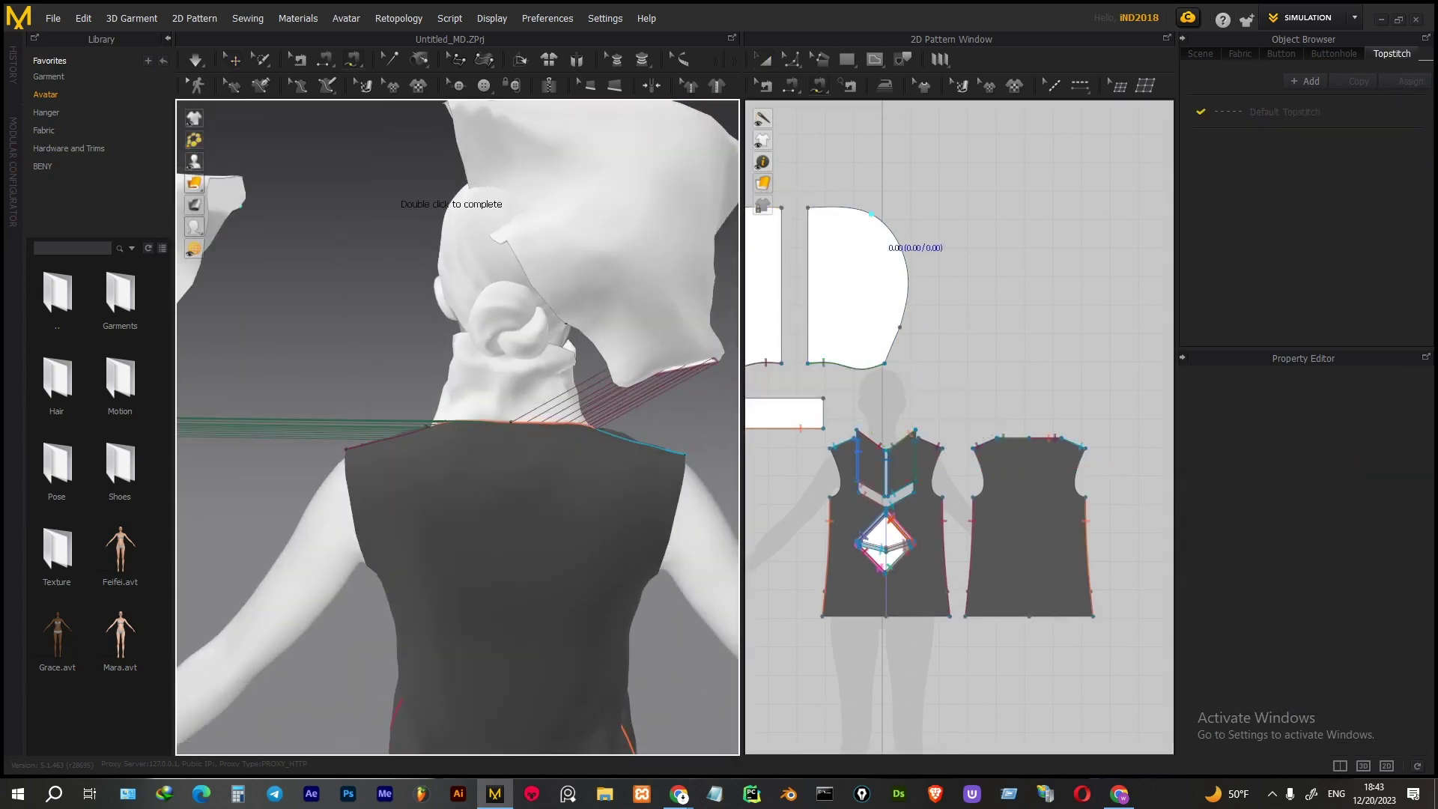
click(878, 224)
click(791, 85)
right_drag(807, 207, 945, 223)
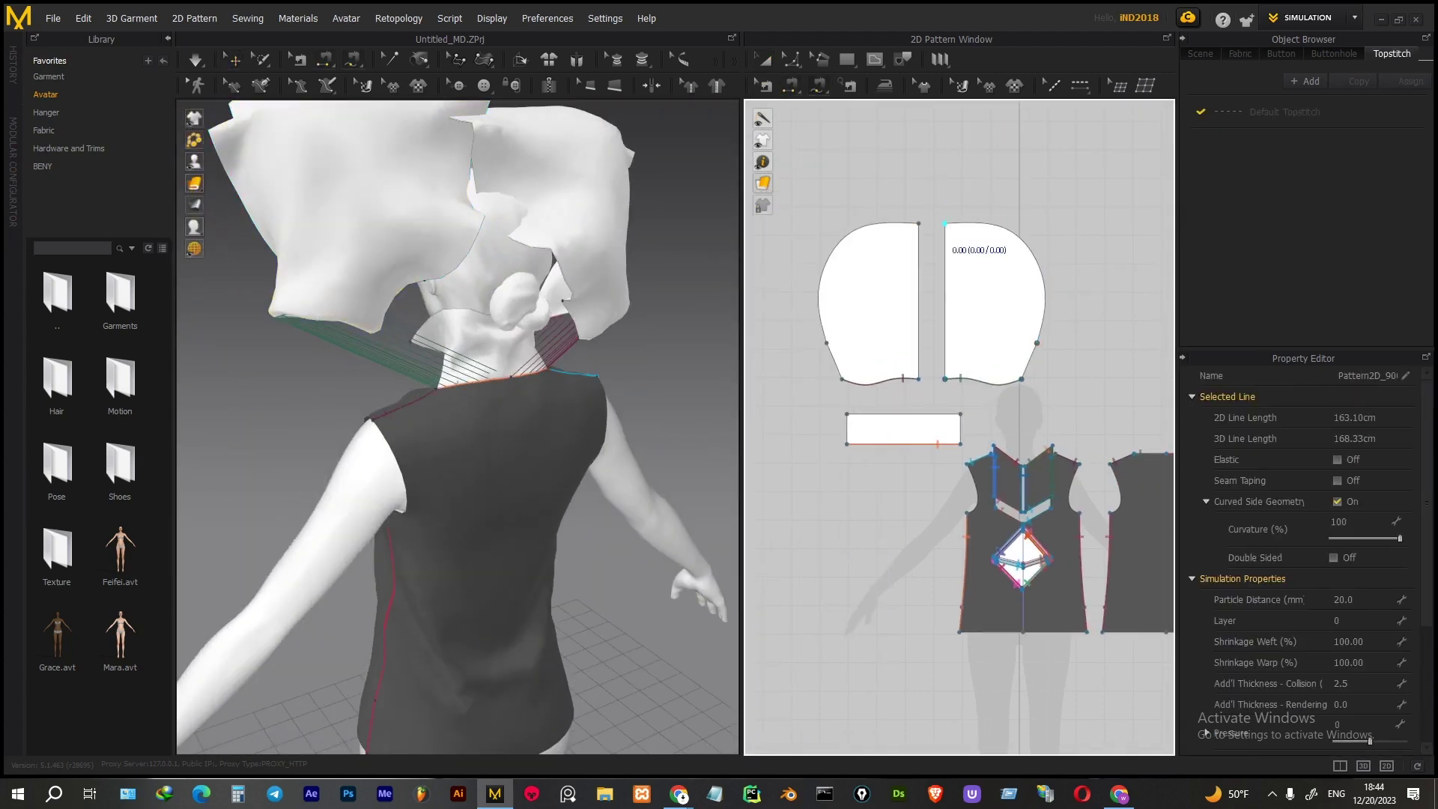
key(space)
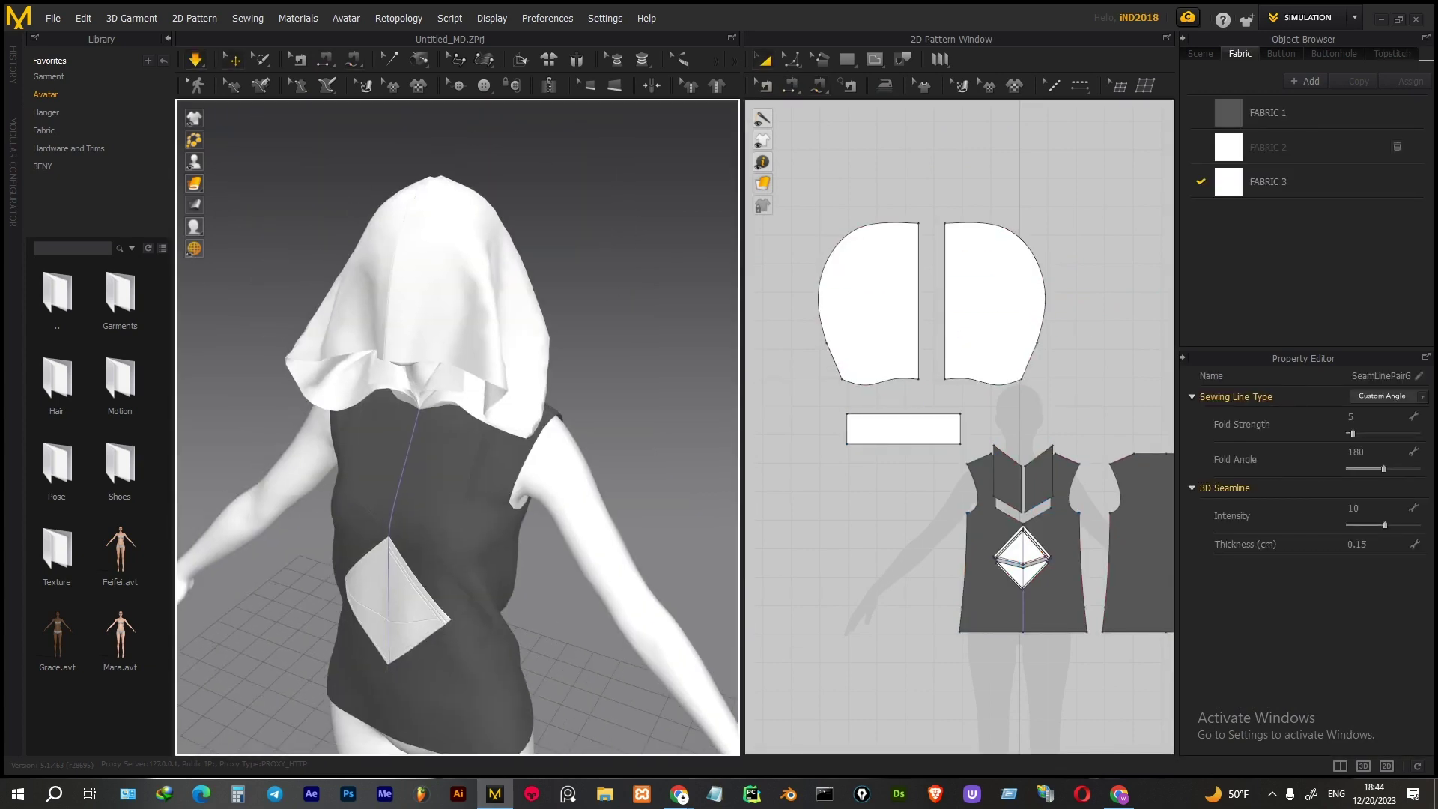
click(498, 203)
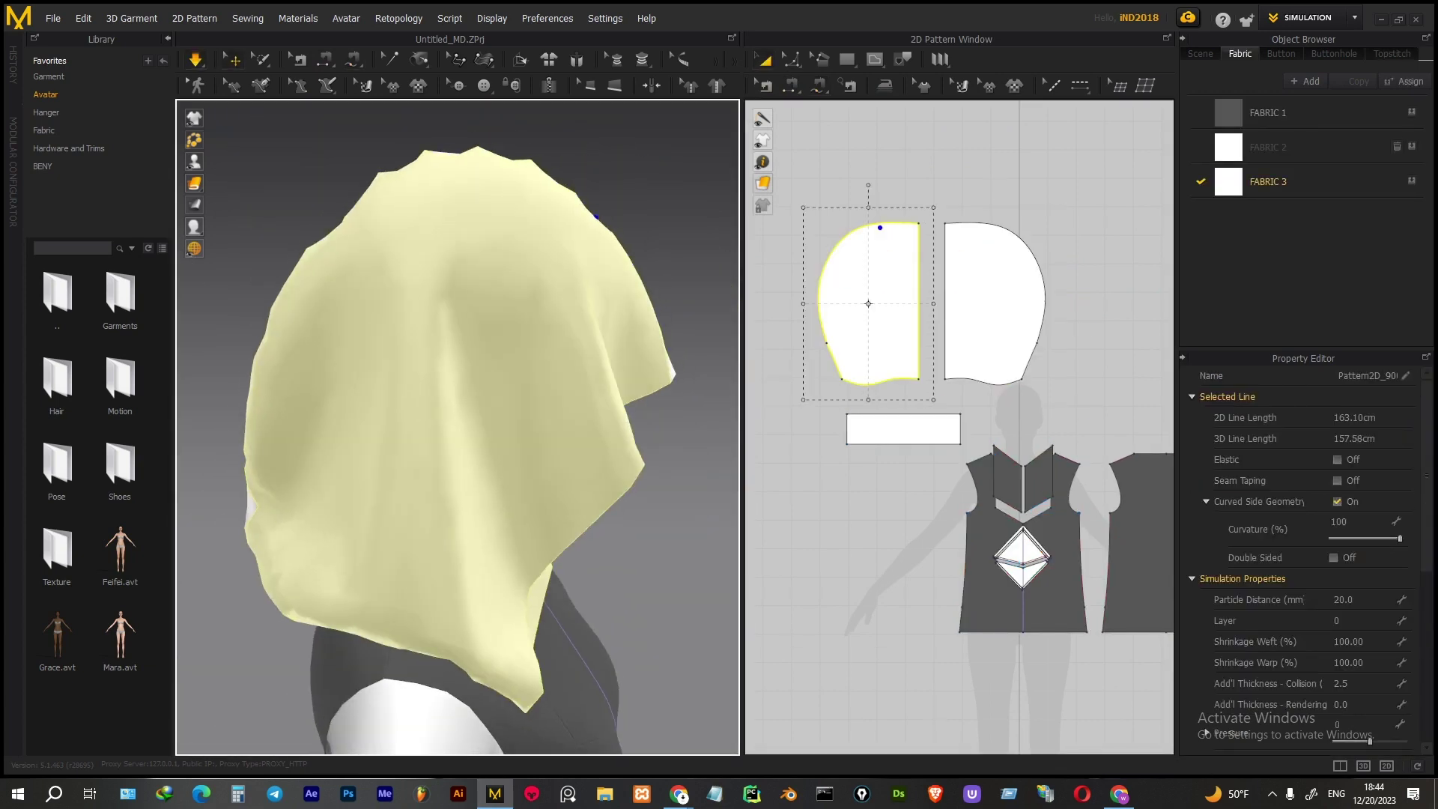
click(600, 317)
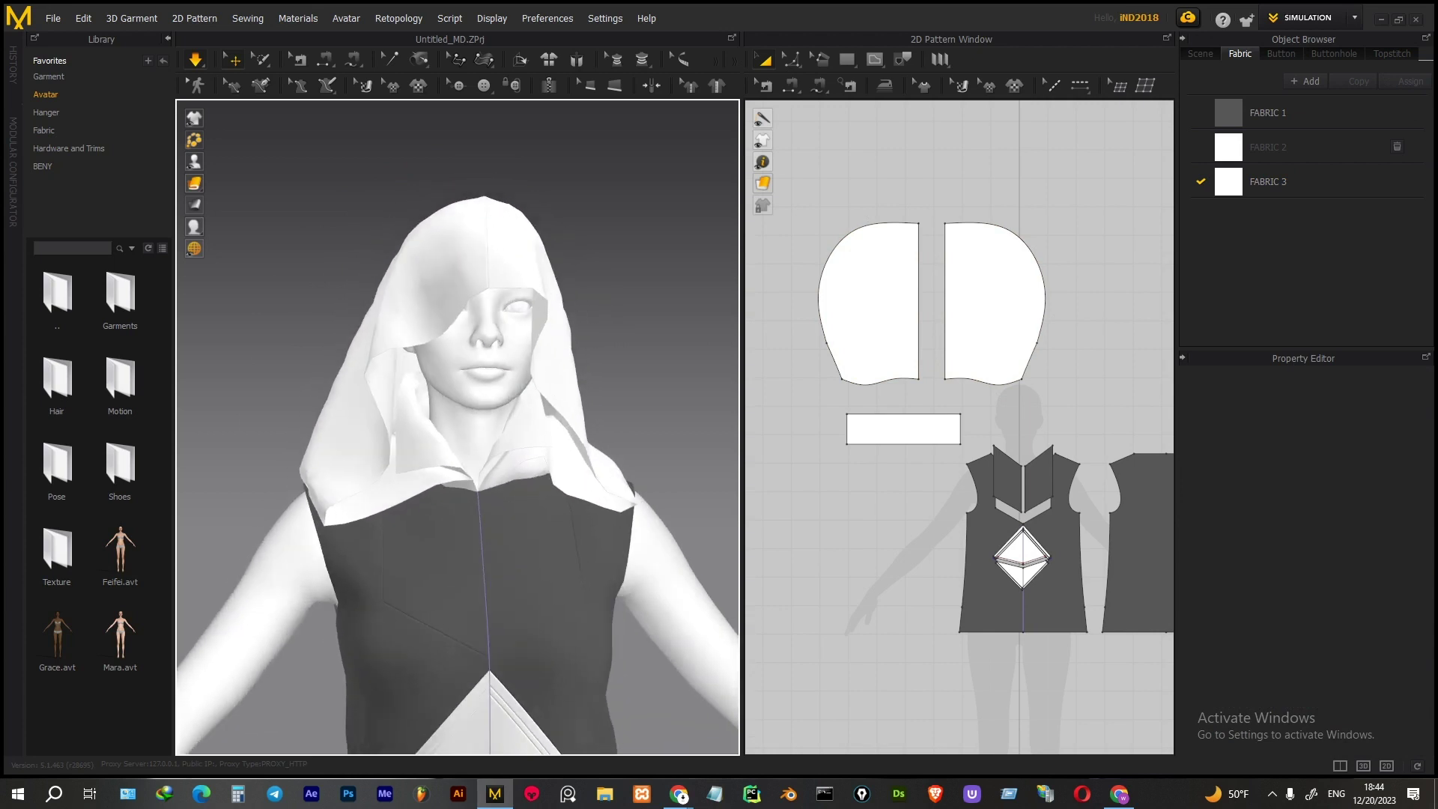
click(561, 444)
scroll(1026, 604, up, 3)
Inspect the chest pieces' centre-front inner edges, clear the selection, and activate the Zipper tool
key(b)
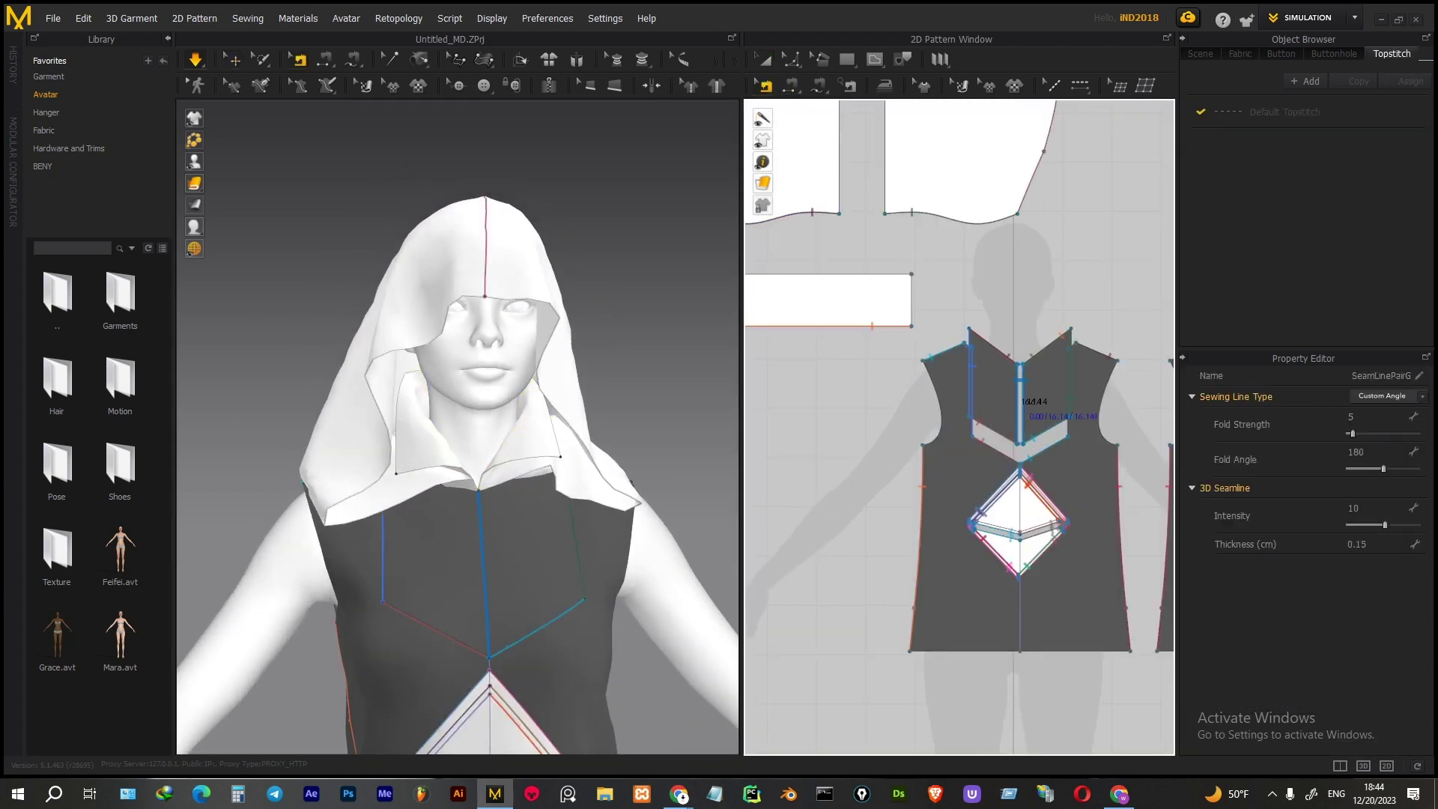
key(q)
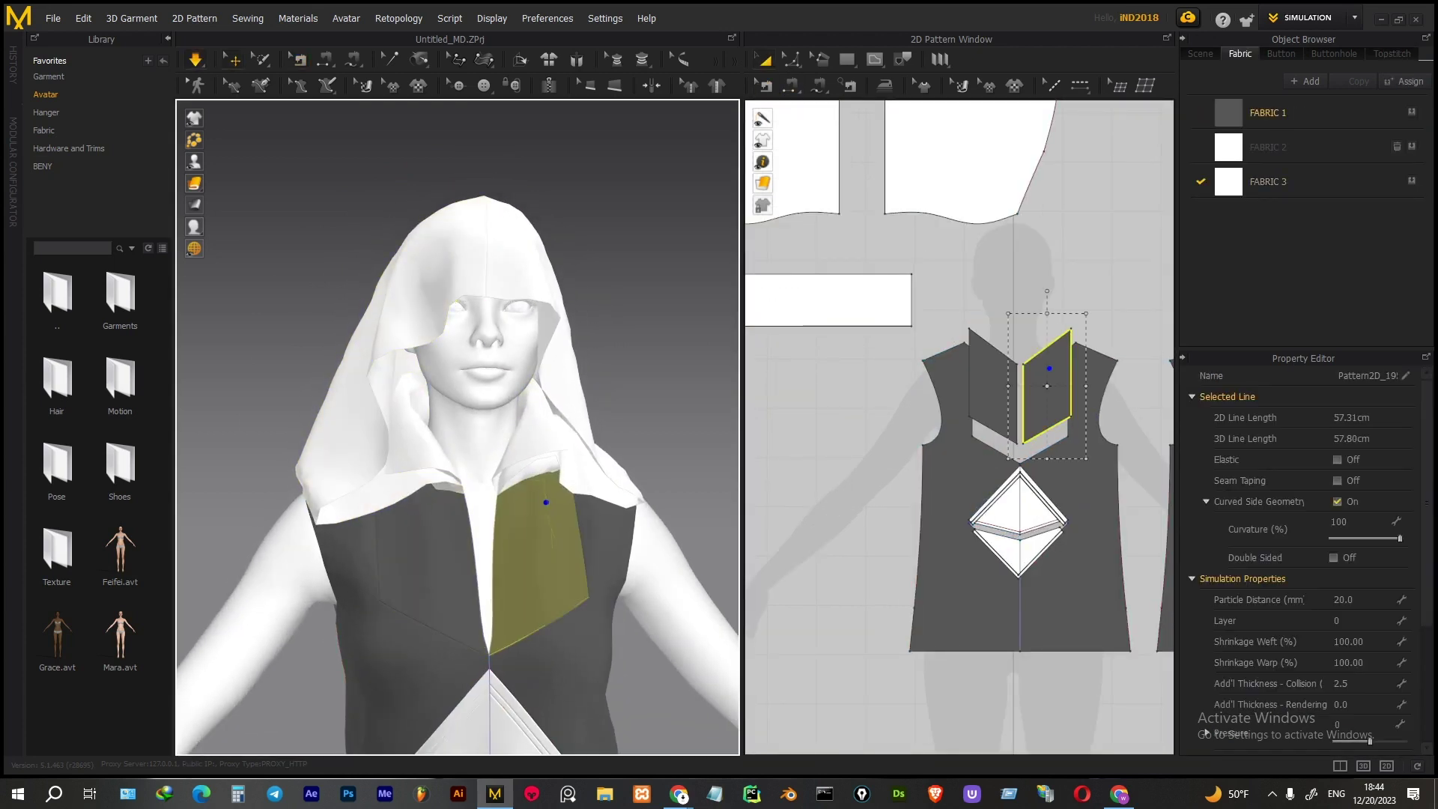
middle_drag(562, 479, 543, 240)
scroll(1004, 449, up, 3)
key(z)
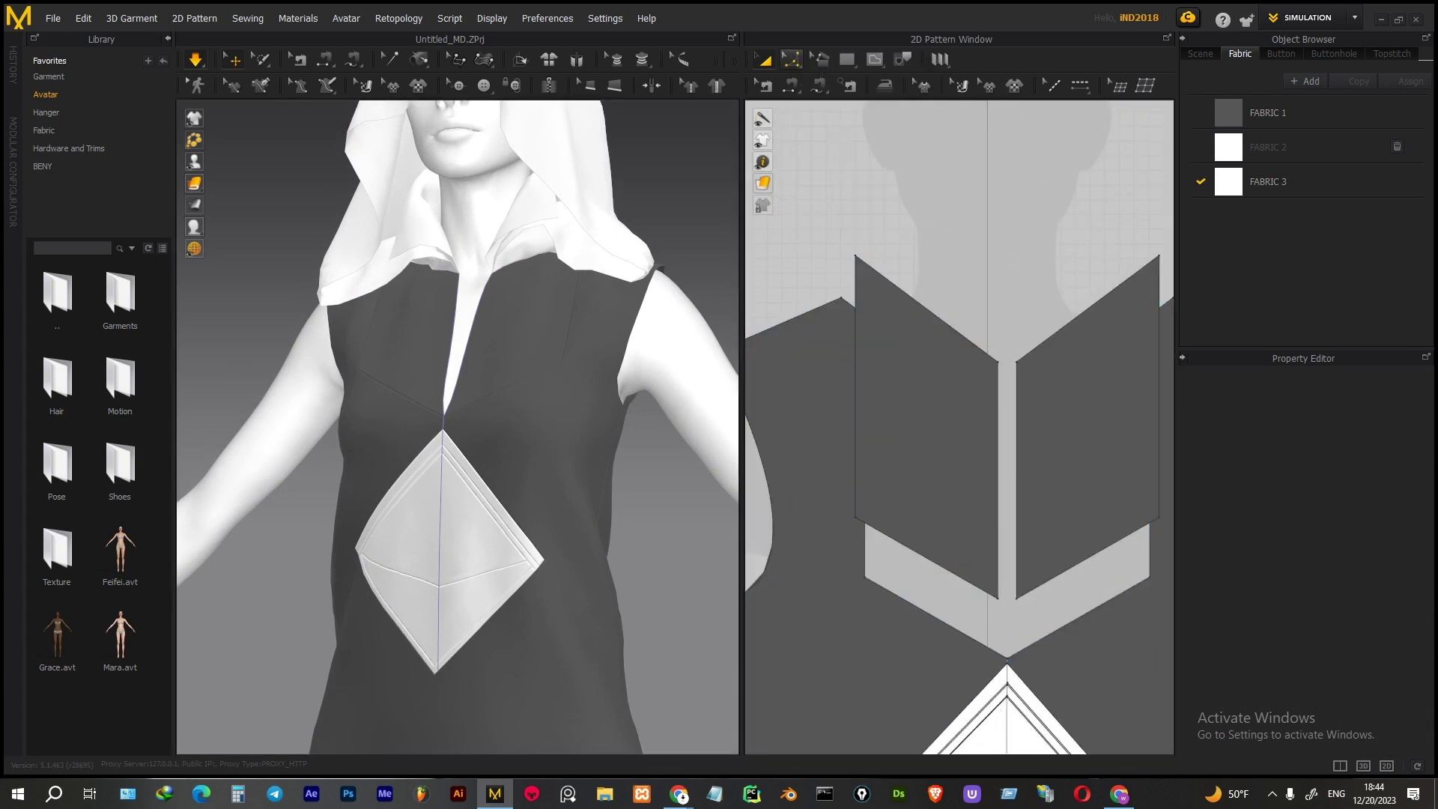
click(996, 449)
right_click(996, 356)
key(Escape)
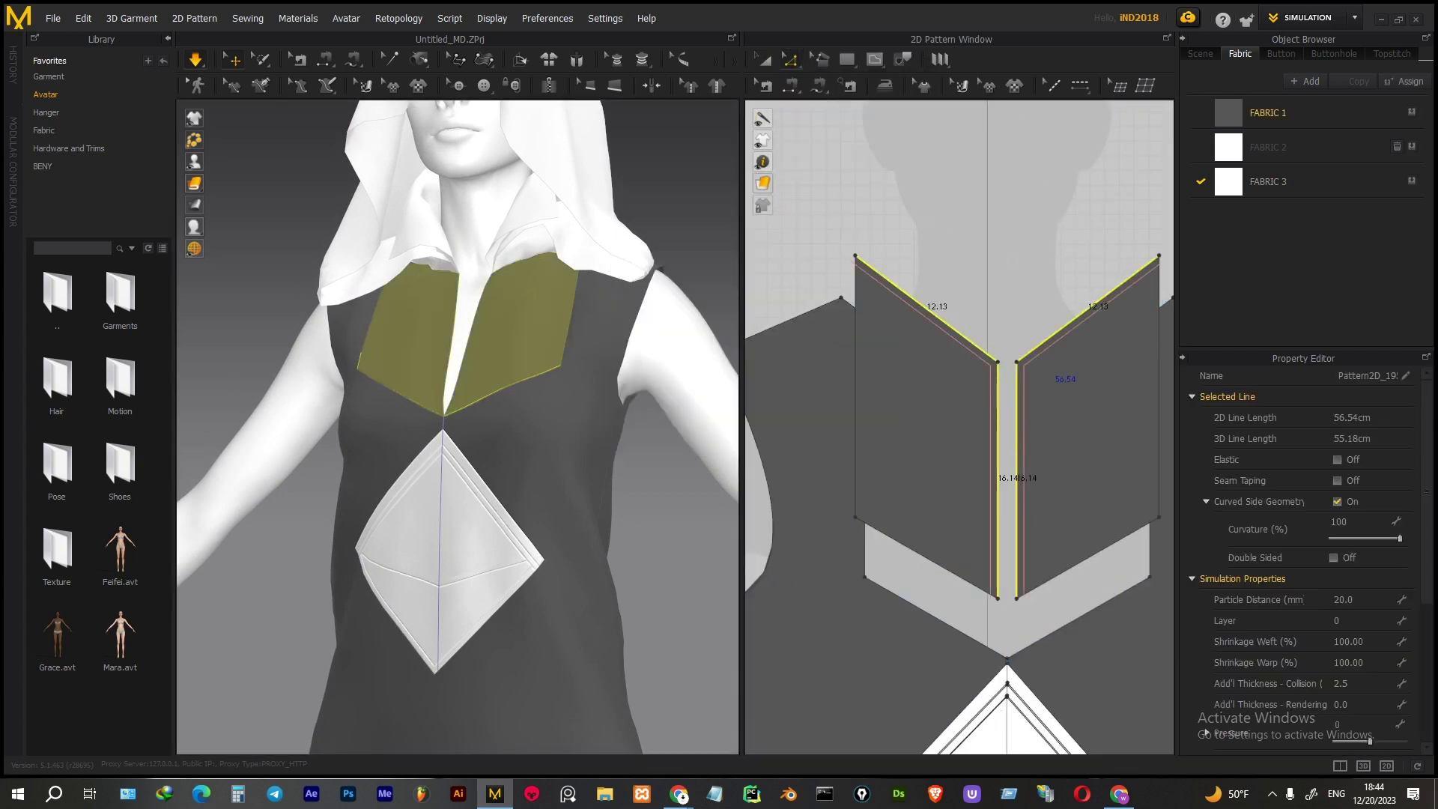
key(Escape)
scroll(456, 427, up, 2)
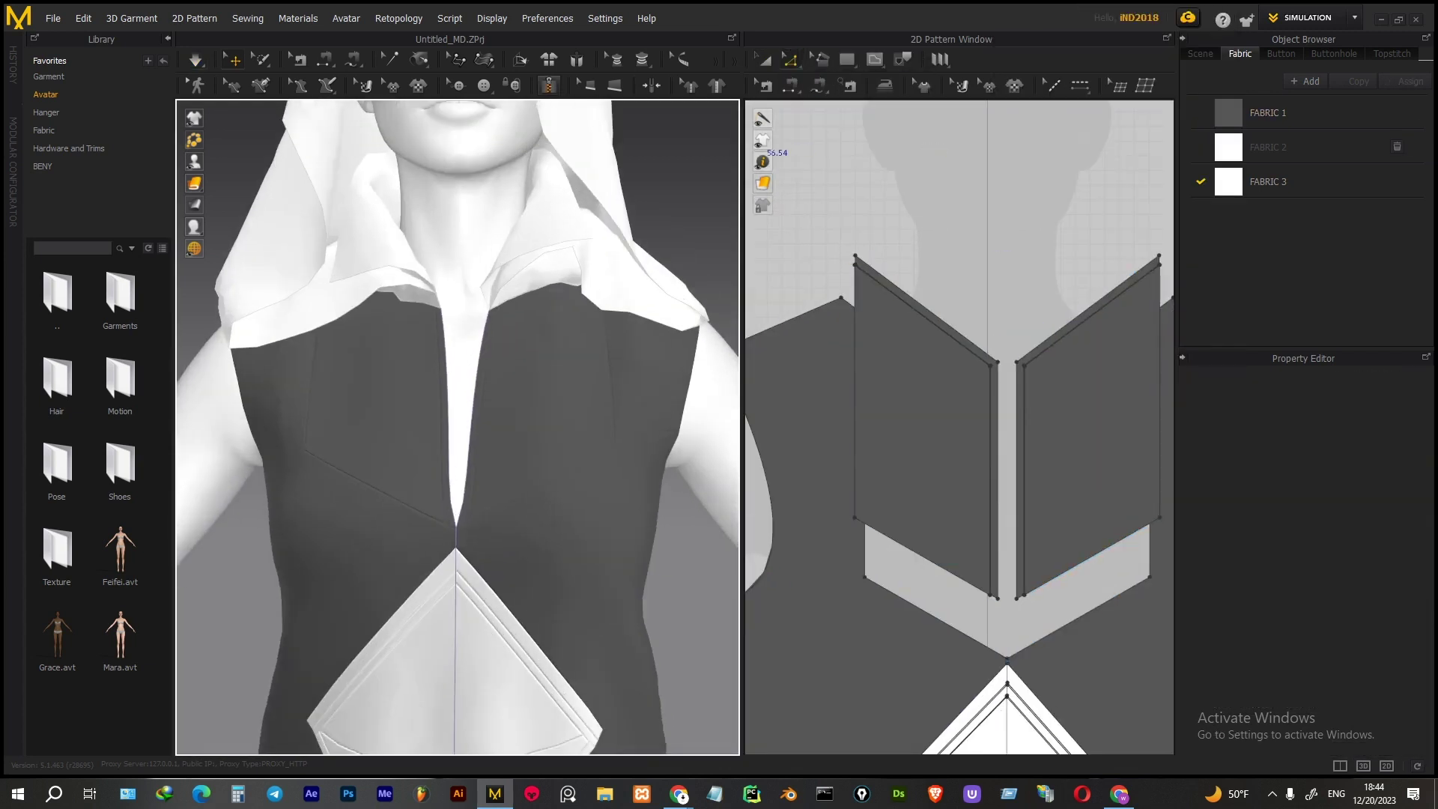
click(440, 458)
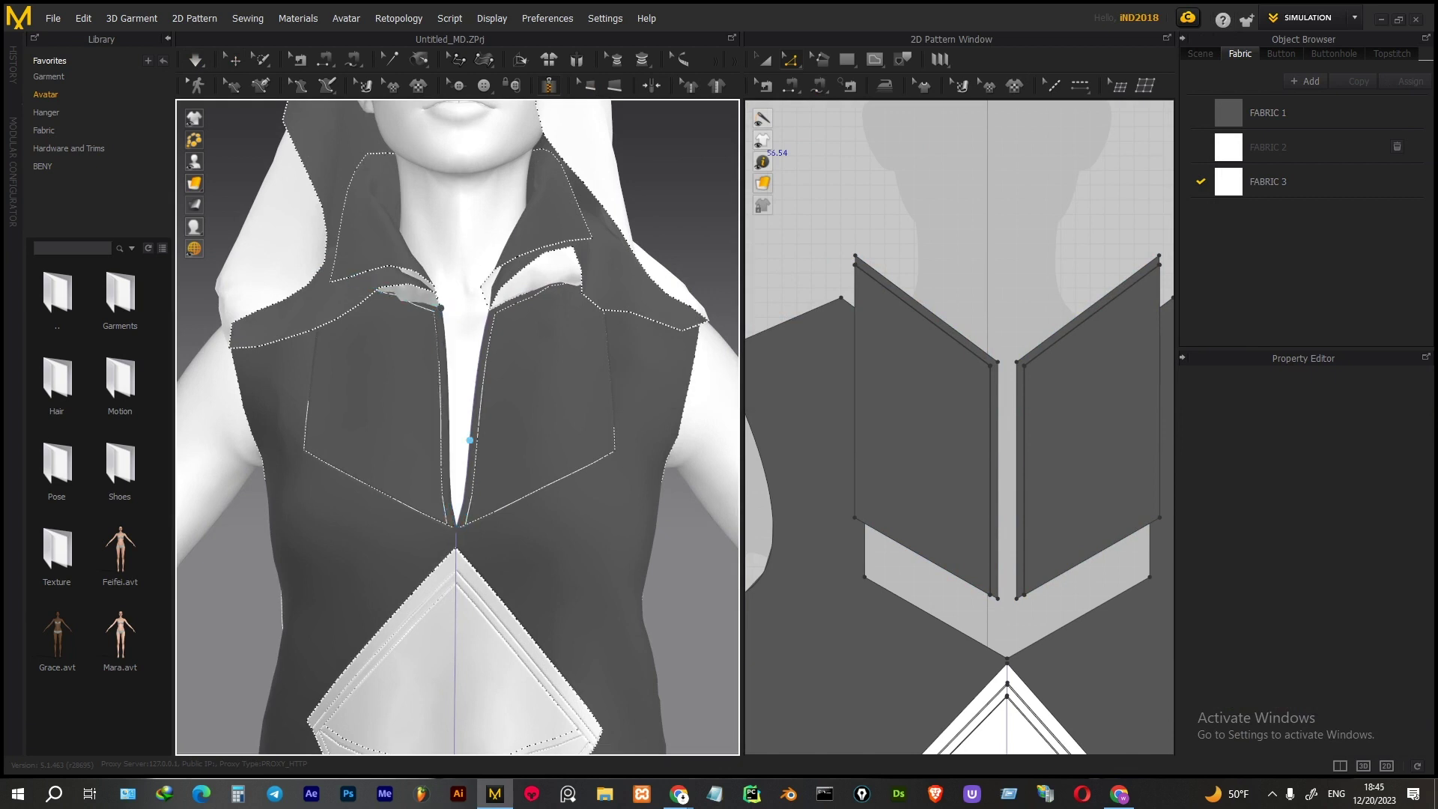
Draw a zipper along the centre-front seam and simulate it into place
double_click(458, 524)
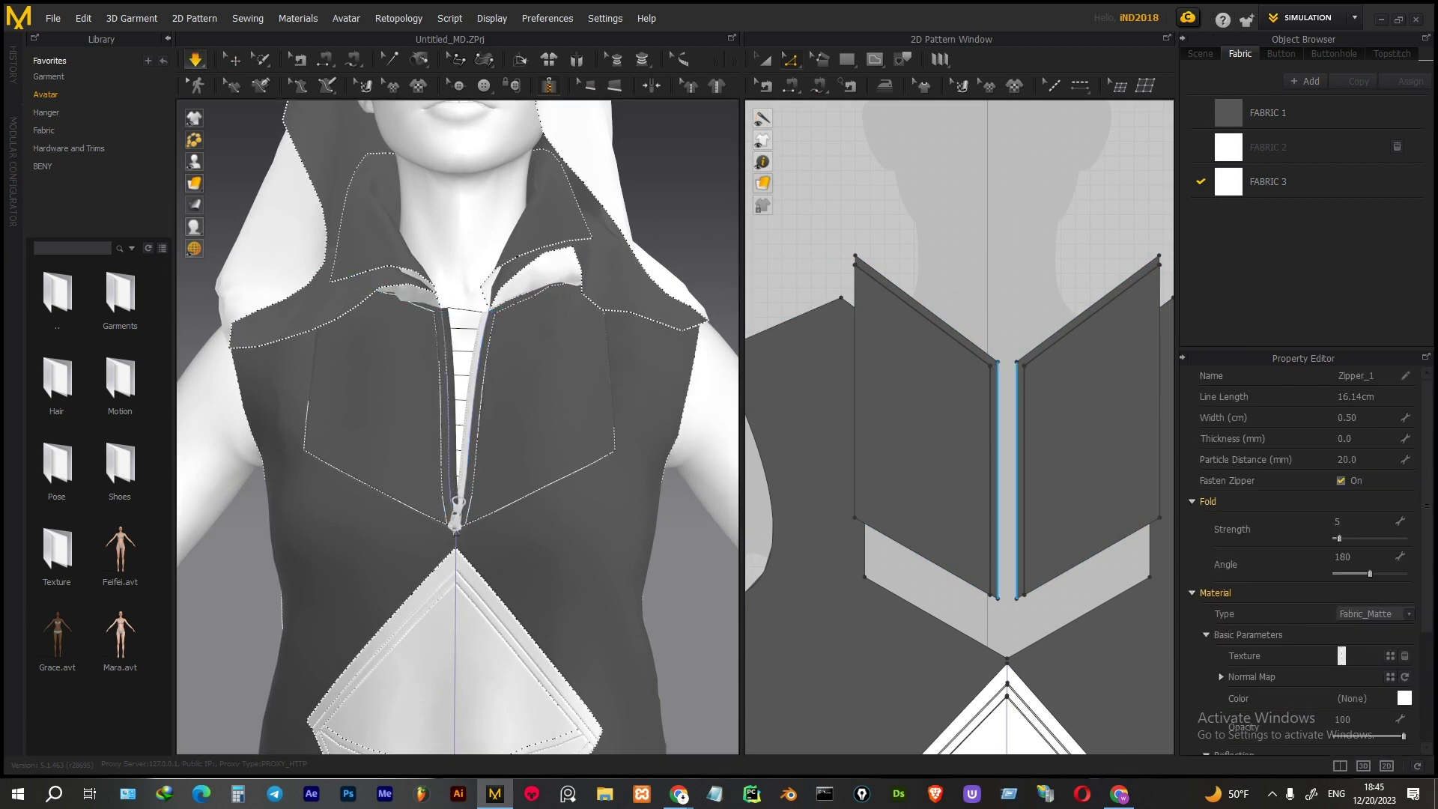
key(space)
key(ctrl+z)
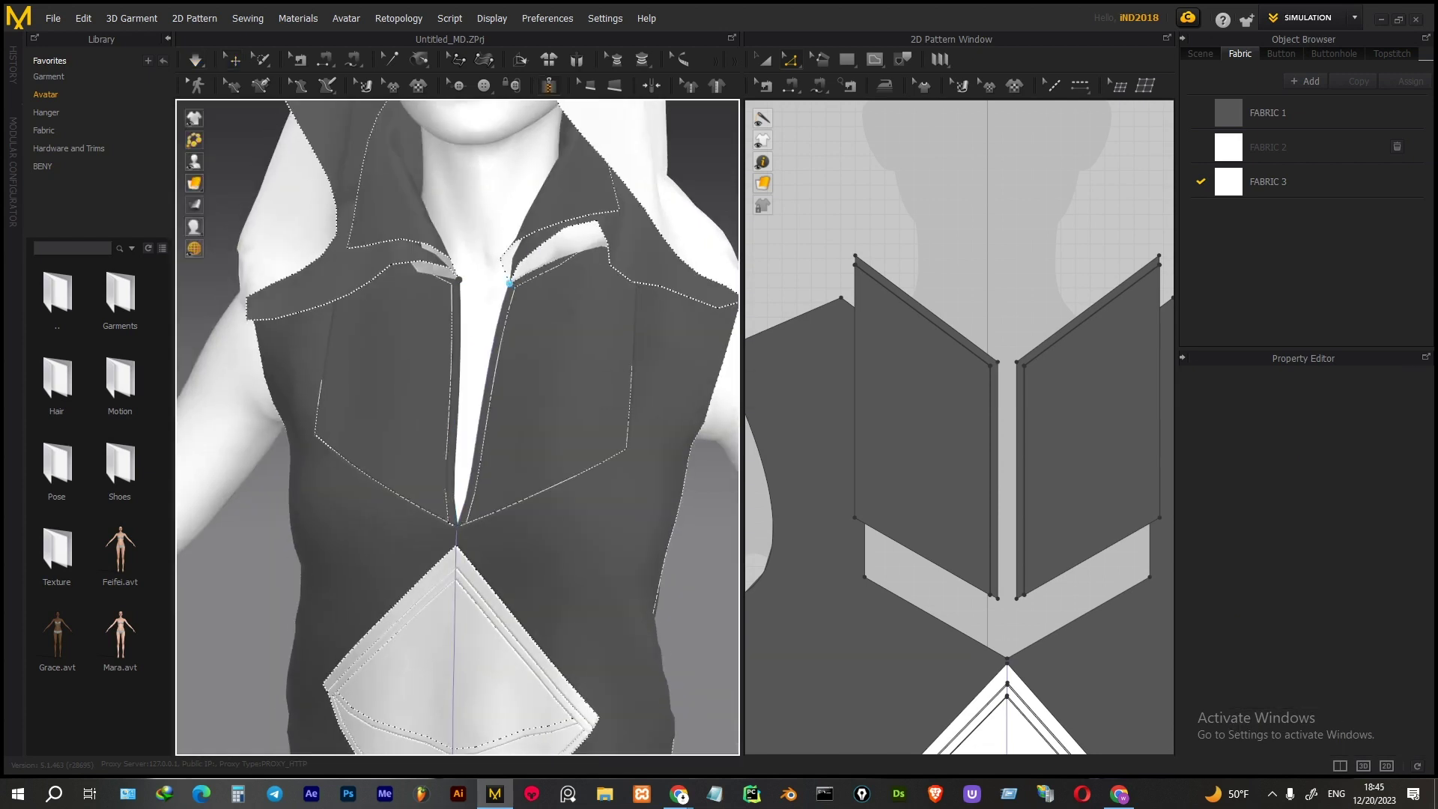
double_click(457, 527)
key(space)
scroll(480, 337, up, 5)
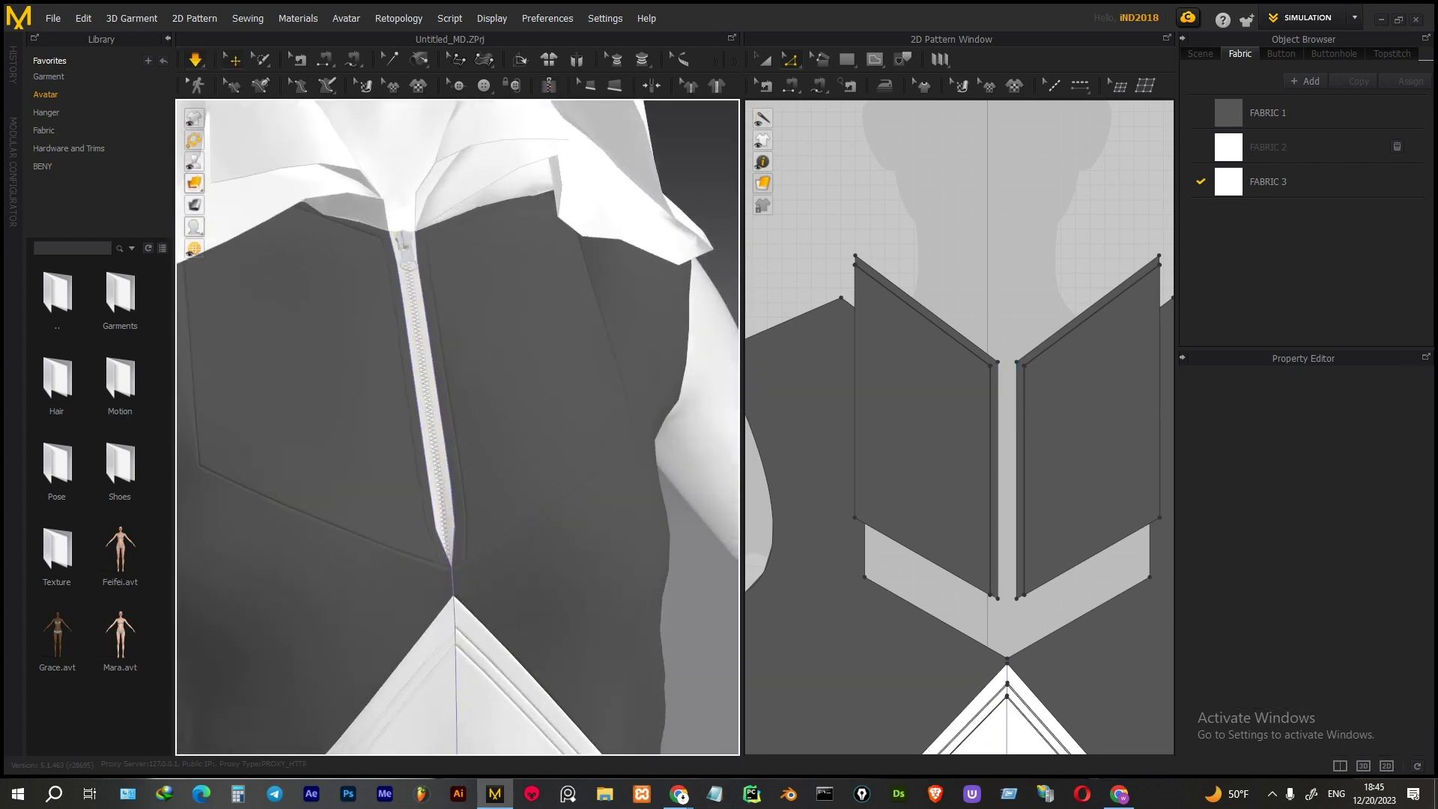
scroll(479, 337, up, 5)
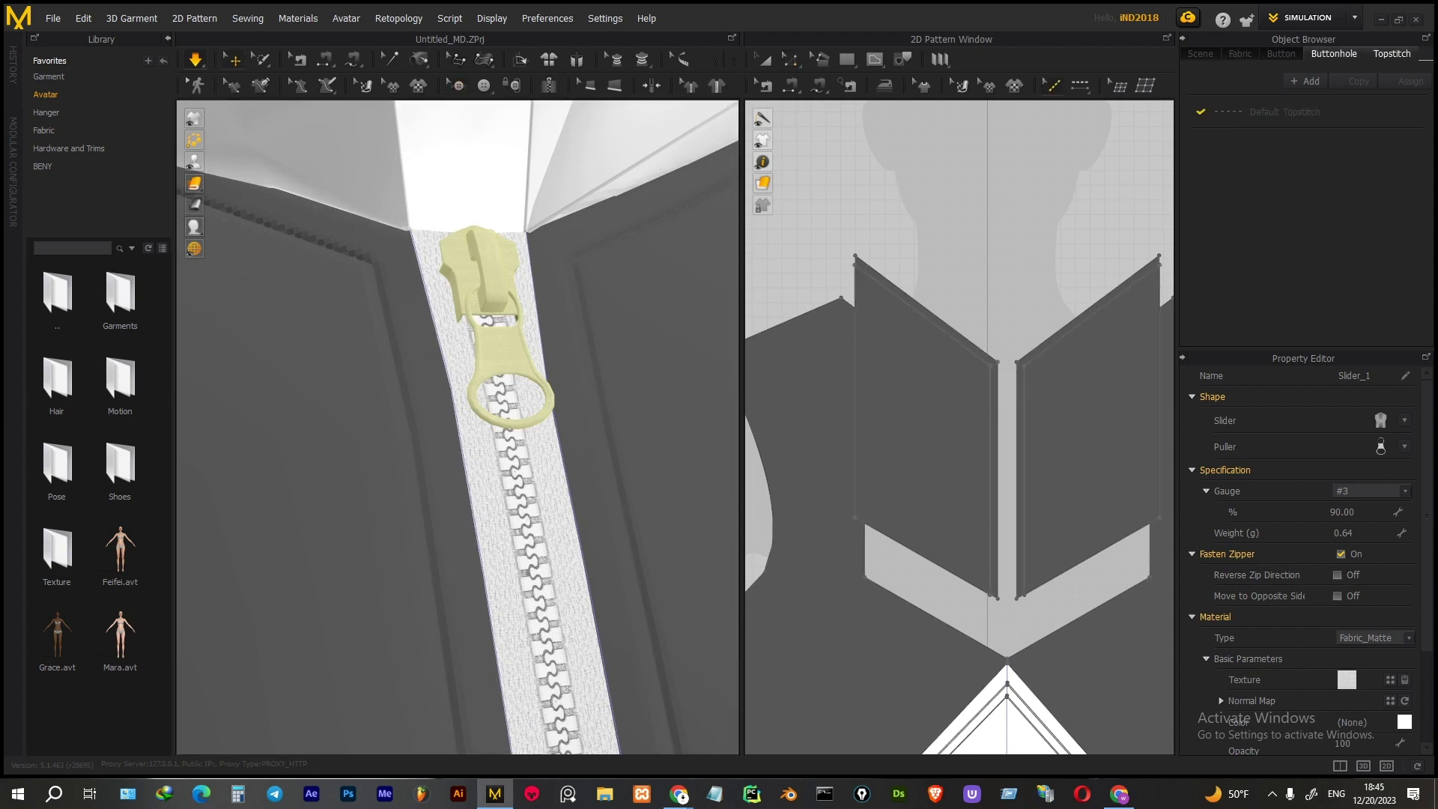
Set the zipper puller to the long tab, Material Type Metal, colour 3C3C3C
click(1404, 446)
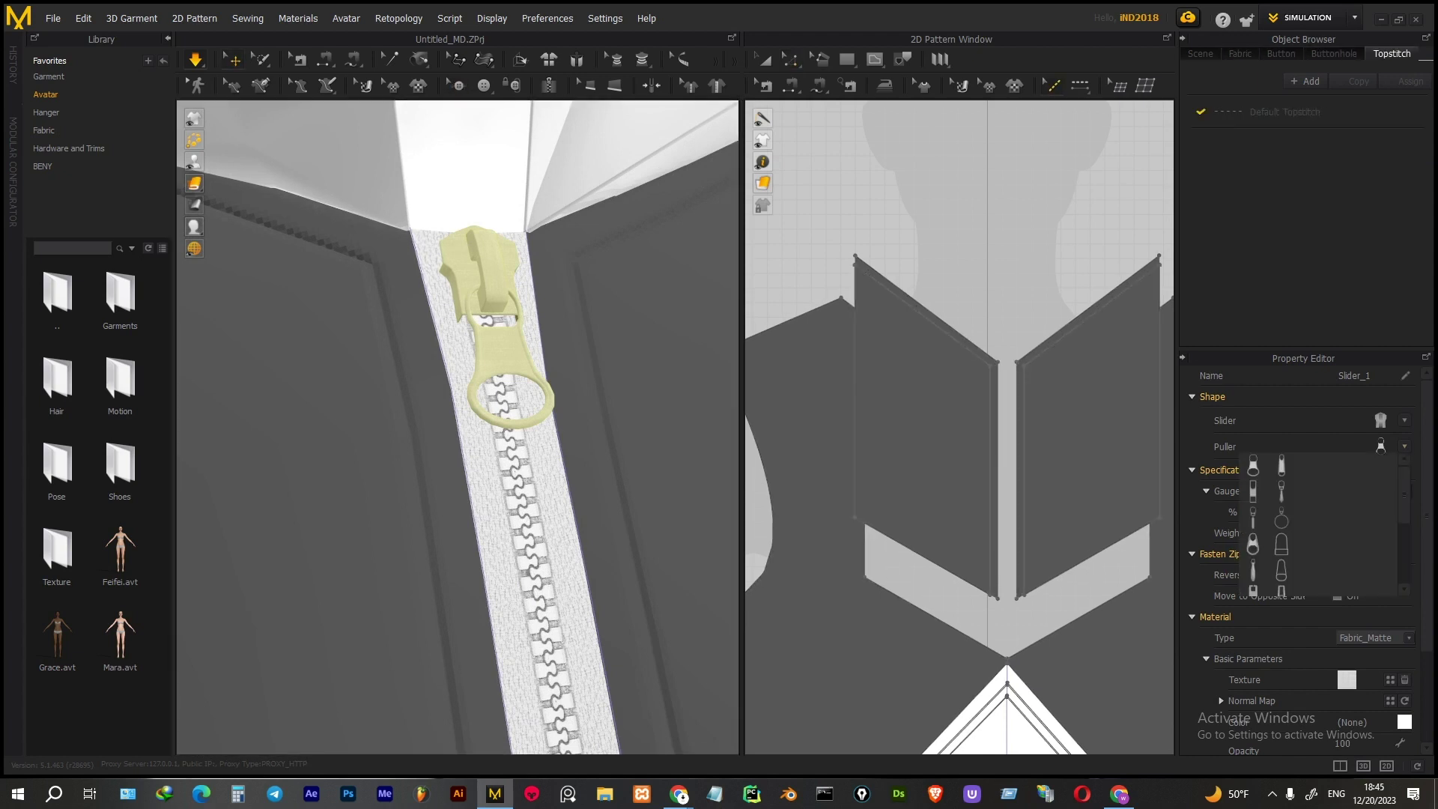
click(1288, 524)
click(1375, 728)
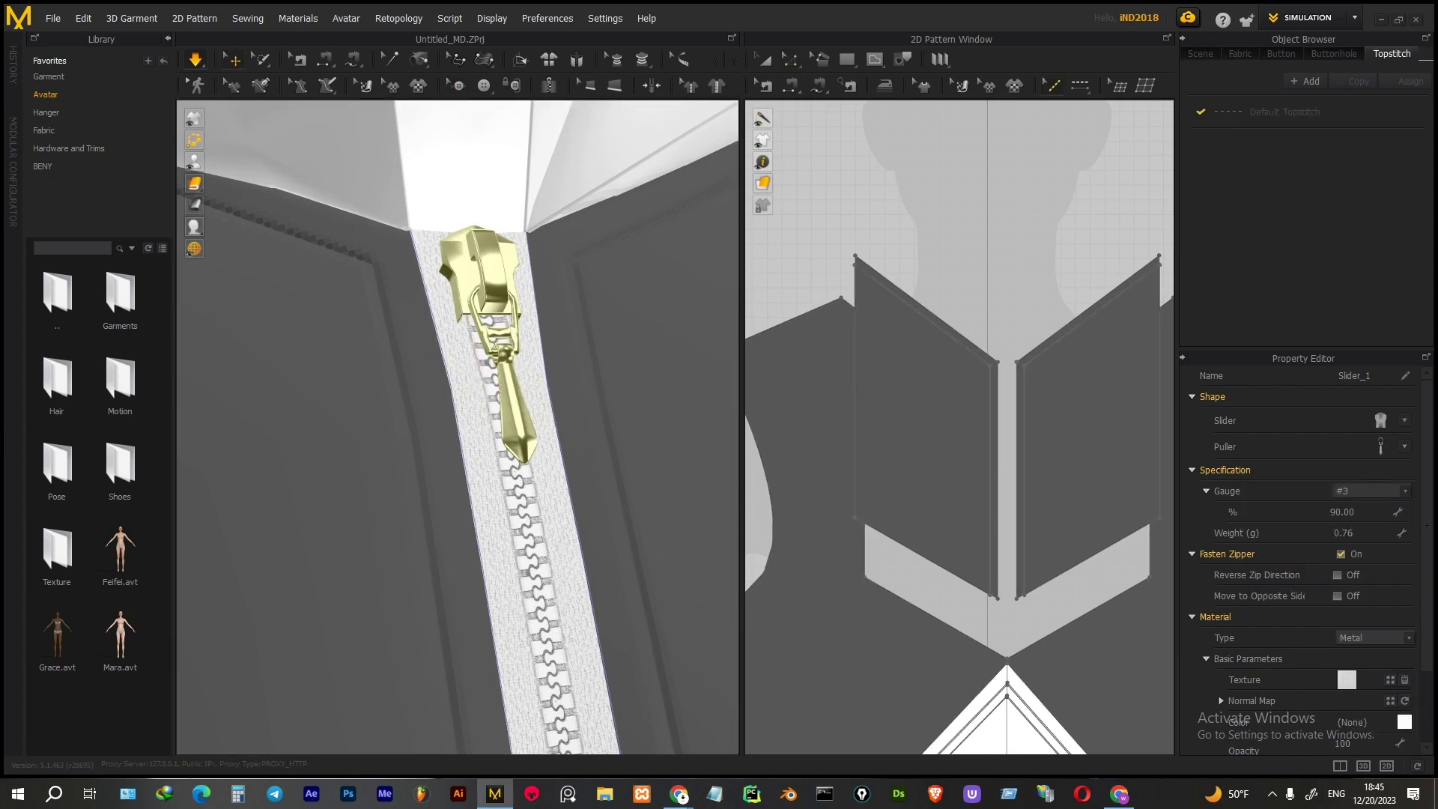
click(482, 320)
click(1404, 721)
drag(833, 173, 1044, 175)
click(788, 258)
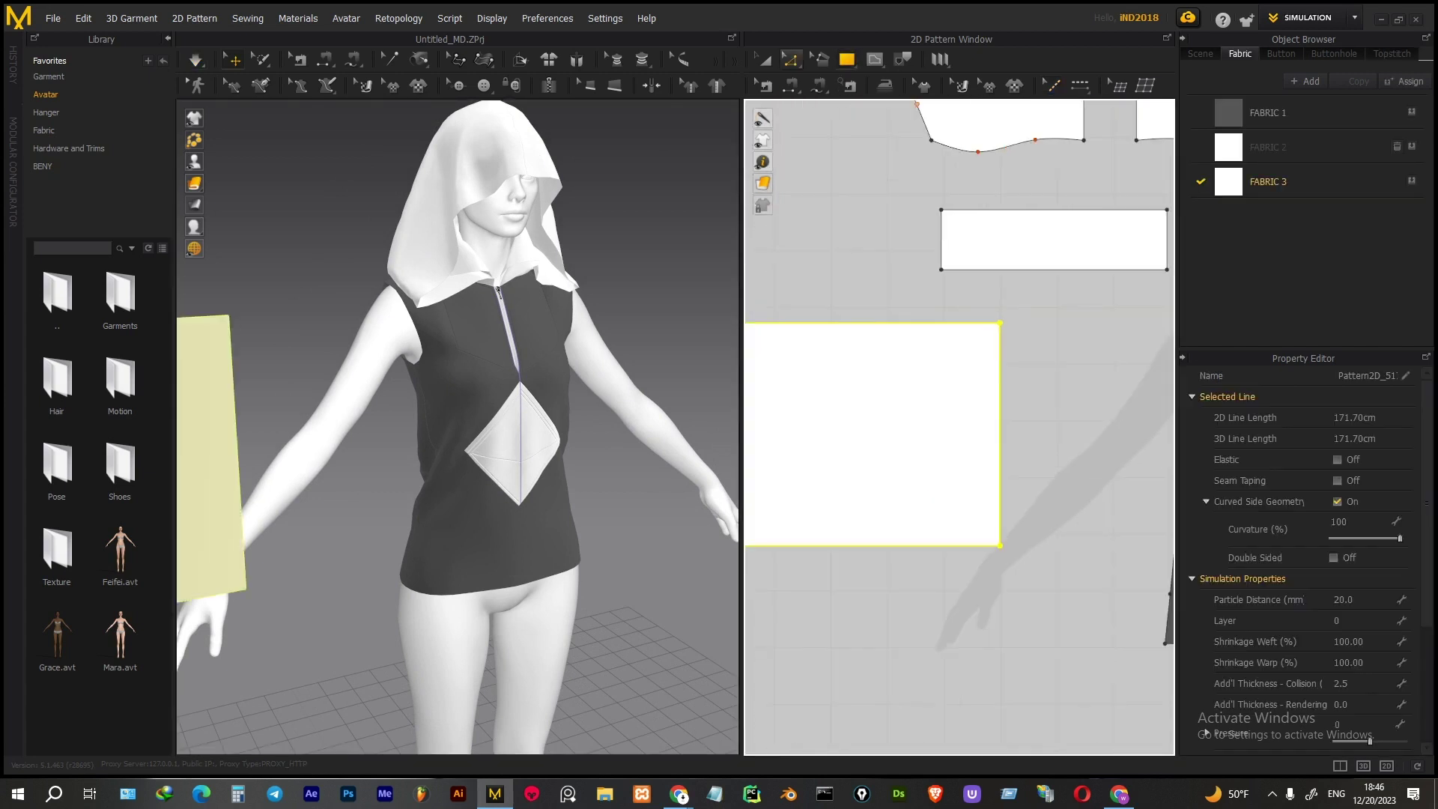
Trim the rectangle with Edit Curve Point and unfold it into a symmetric sleeve shape
click(790, 60)
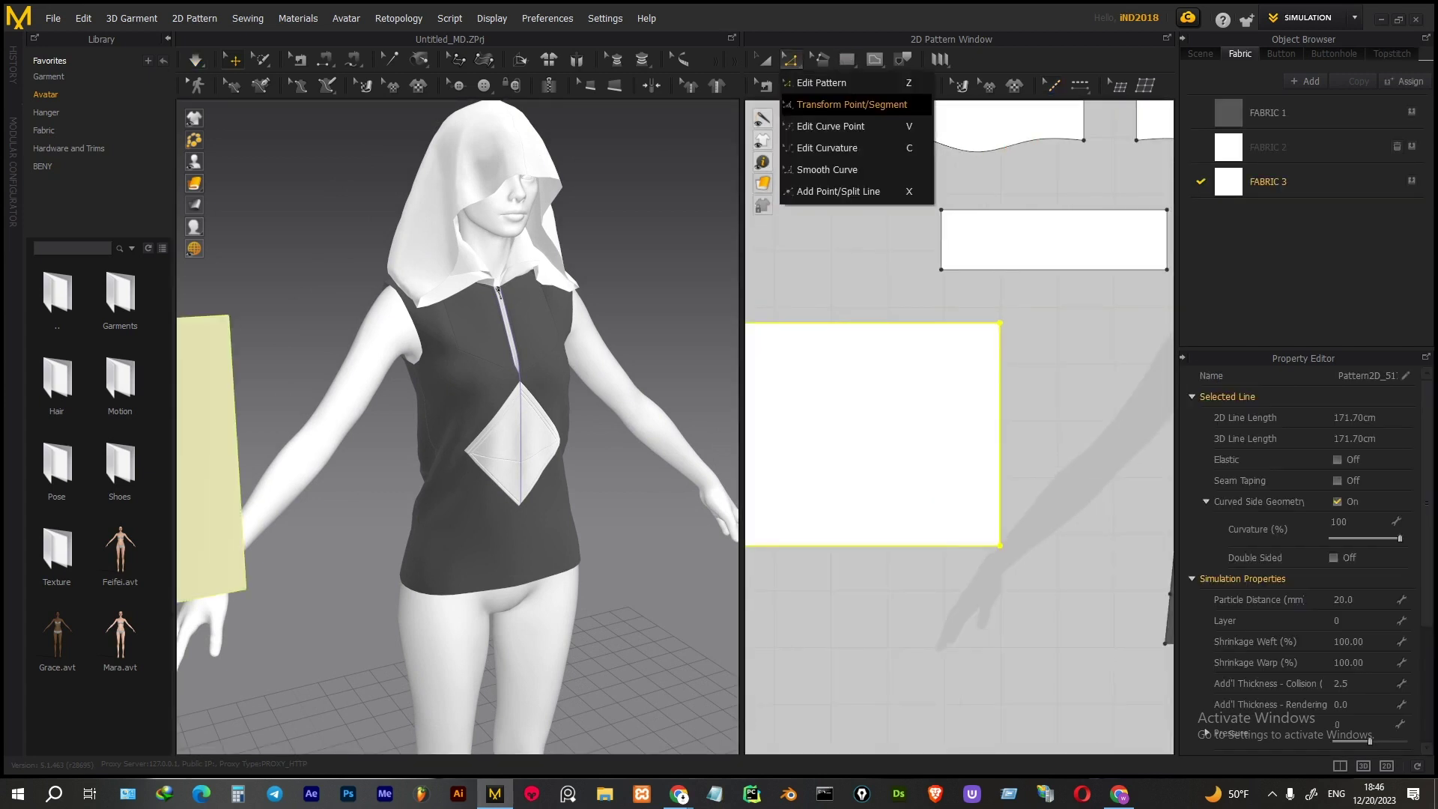
click(830, 126)
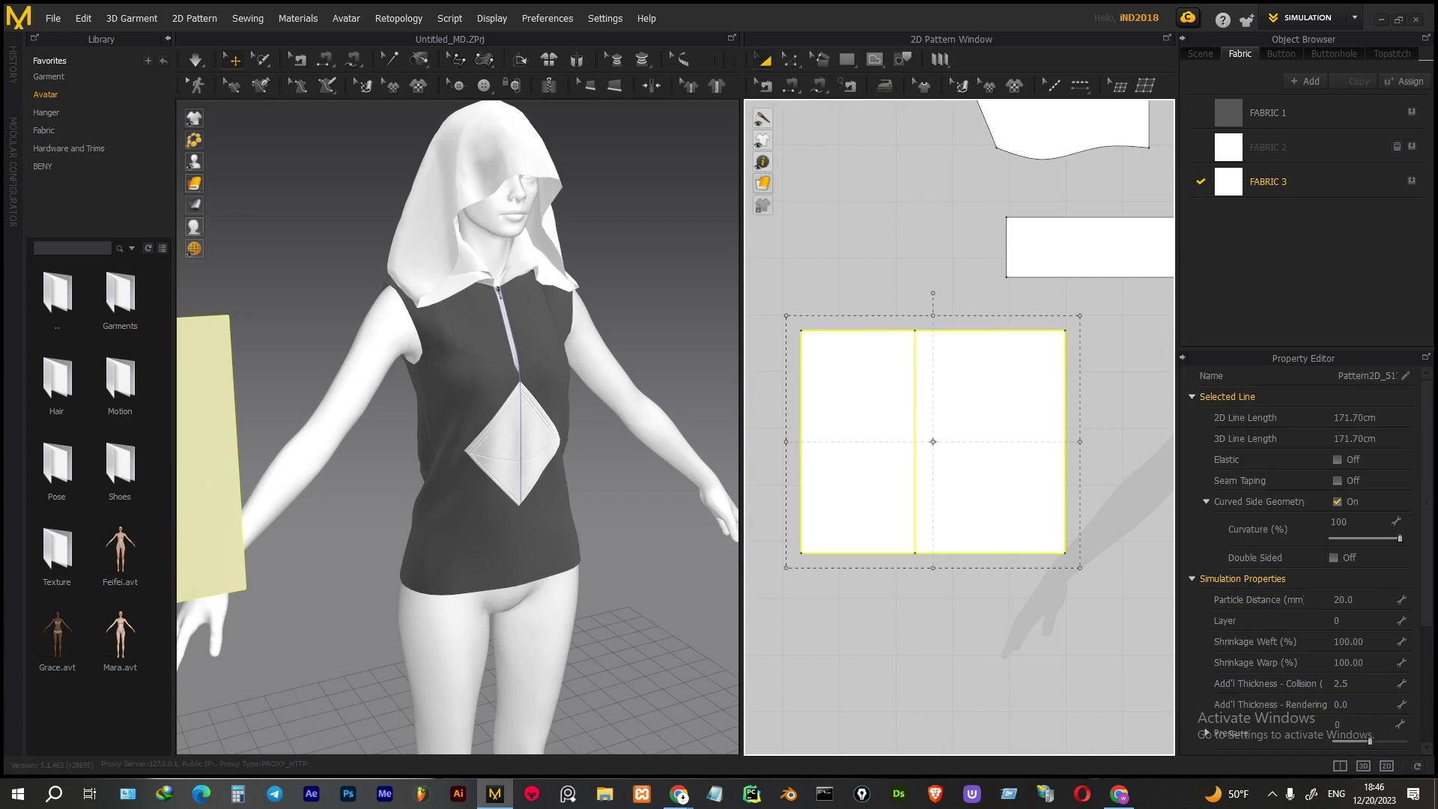
key(ctrl+z)
key(ctrl+z)
key(ctrl+z)
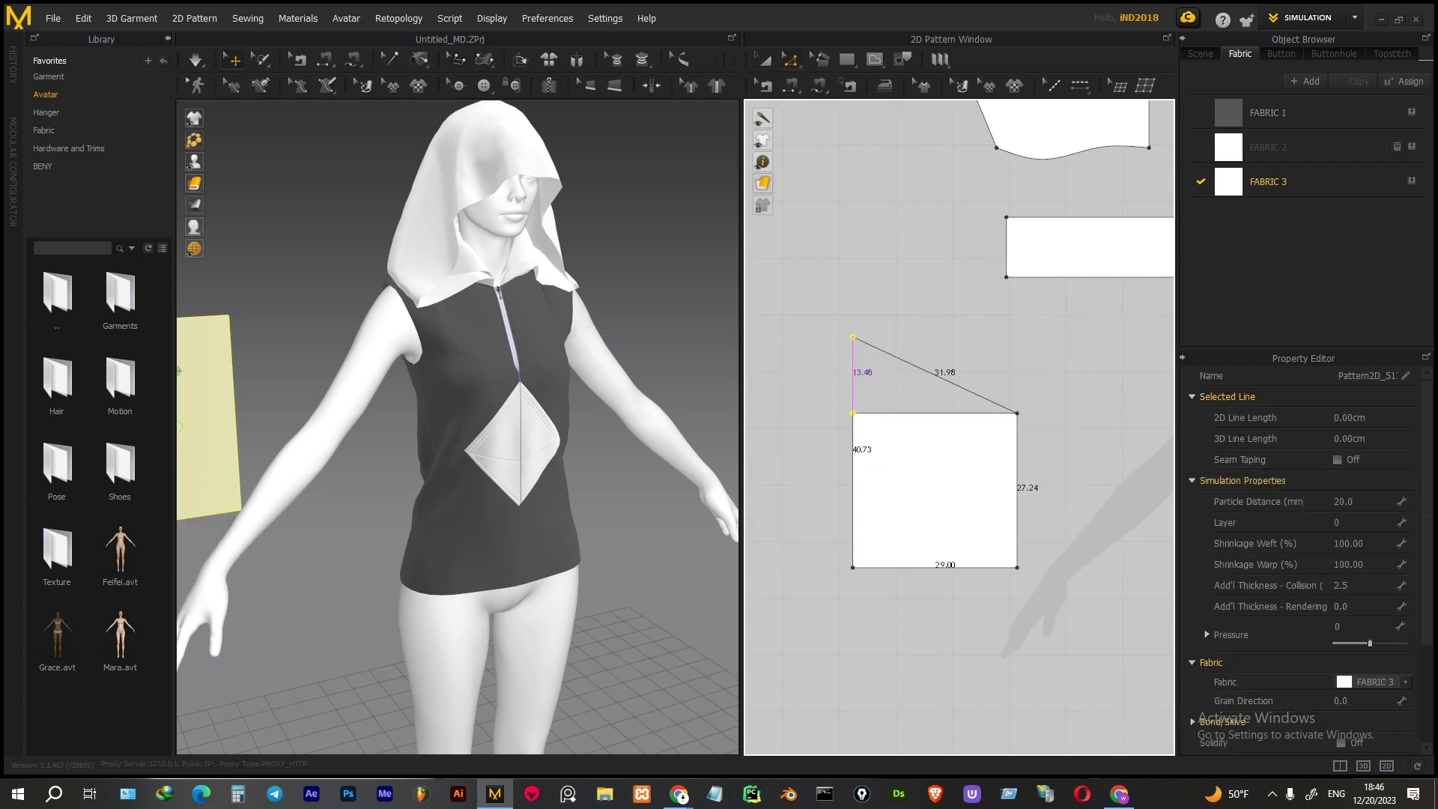
right_click(852, 407)
click(898, 574)
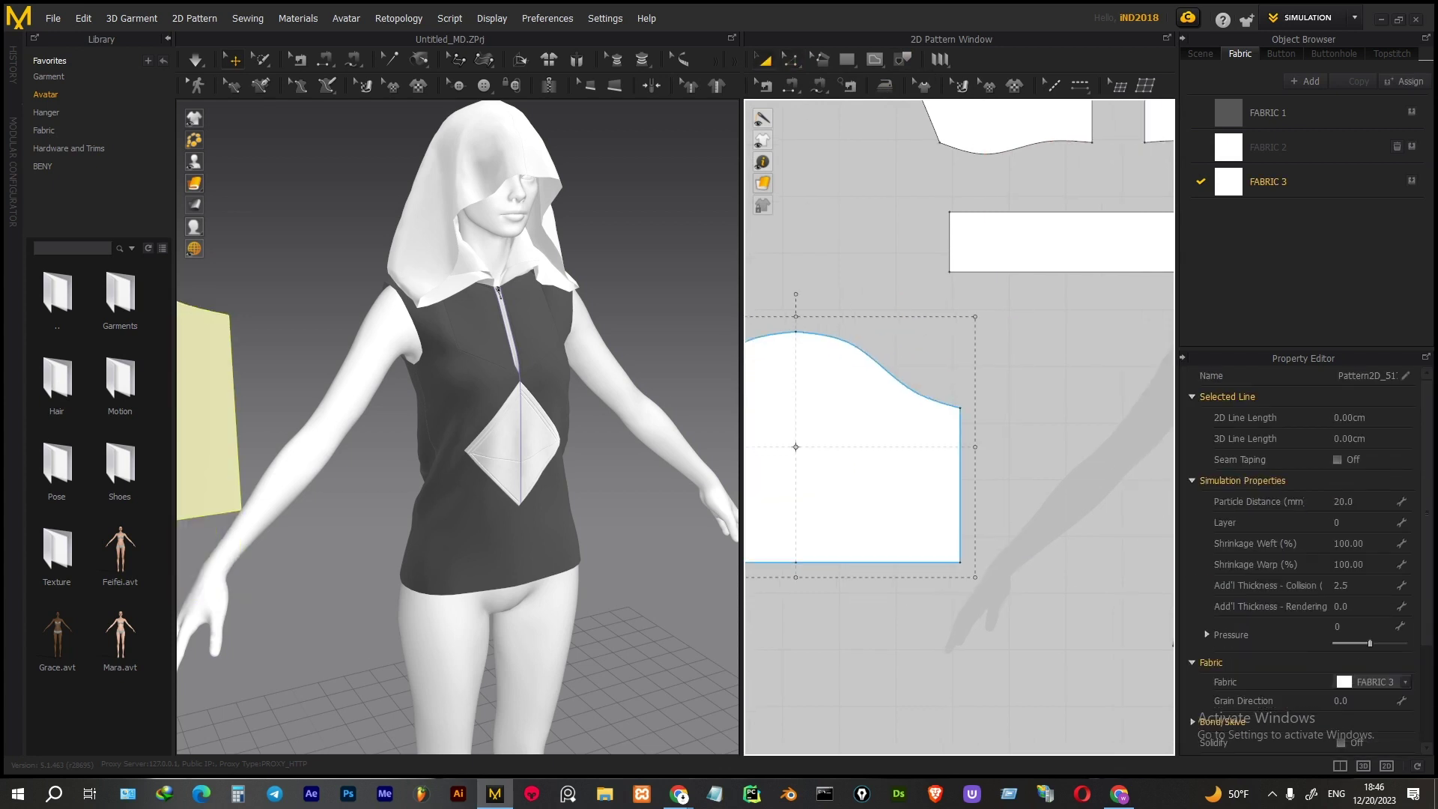
scroll(941, 388, down, 2)
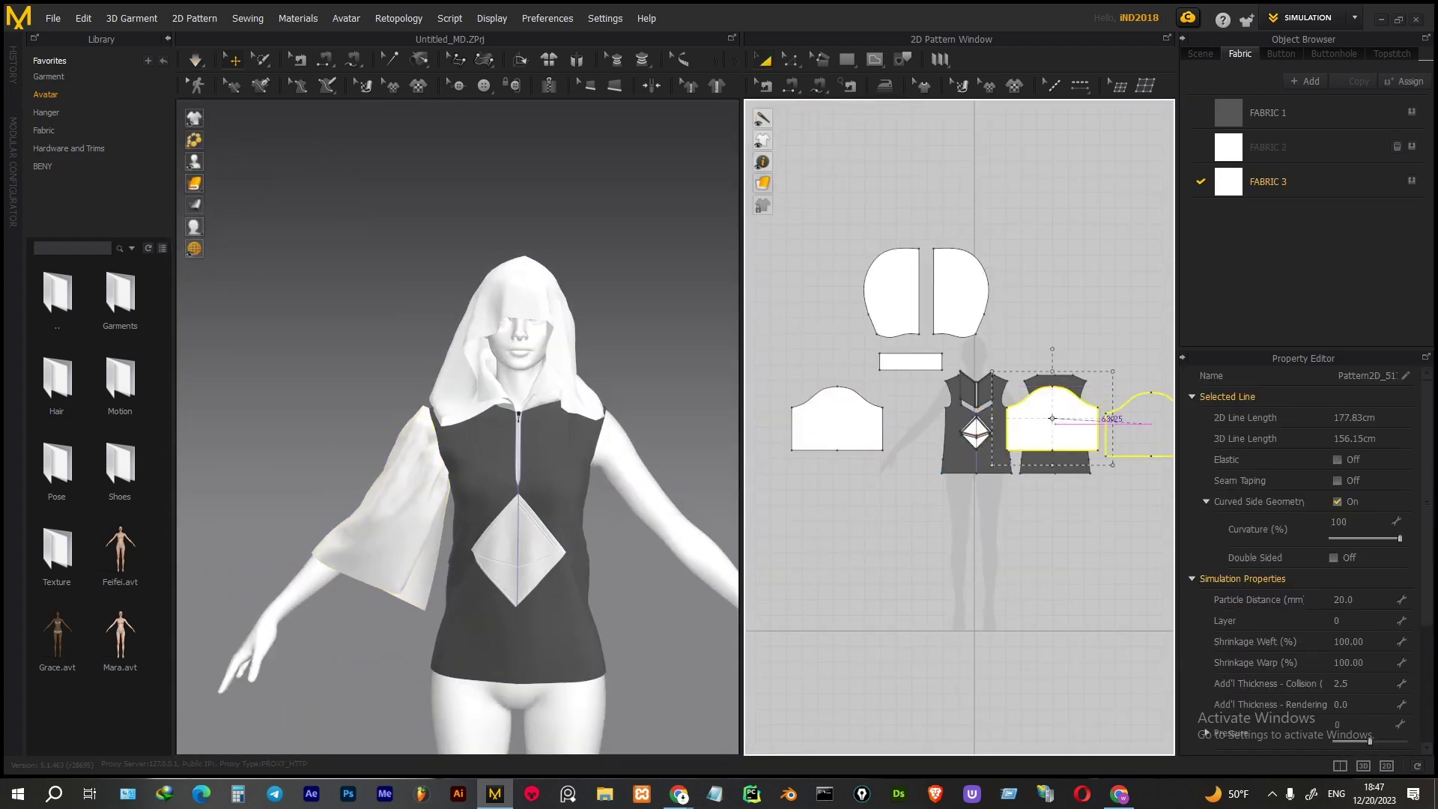
Reposition the sleeve piece in the pattern layout and select the back piece's bottom point
drag(1052, 418, 1151, 423)
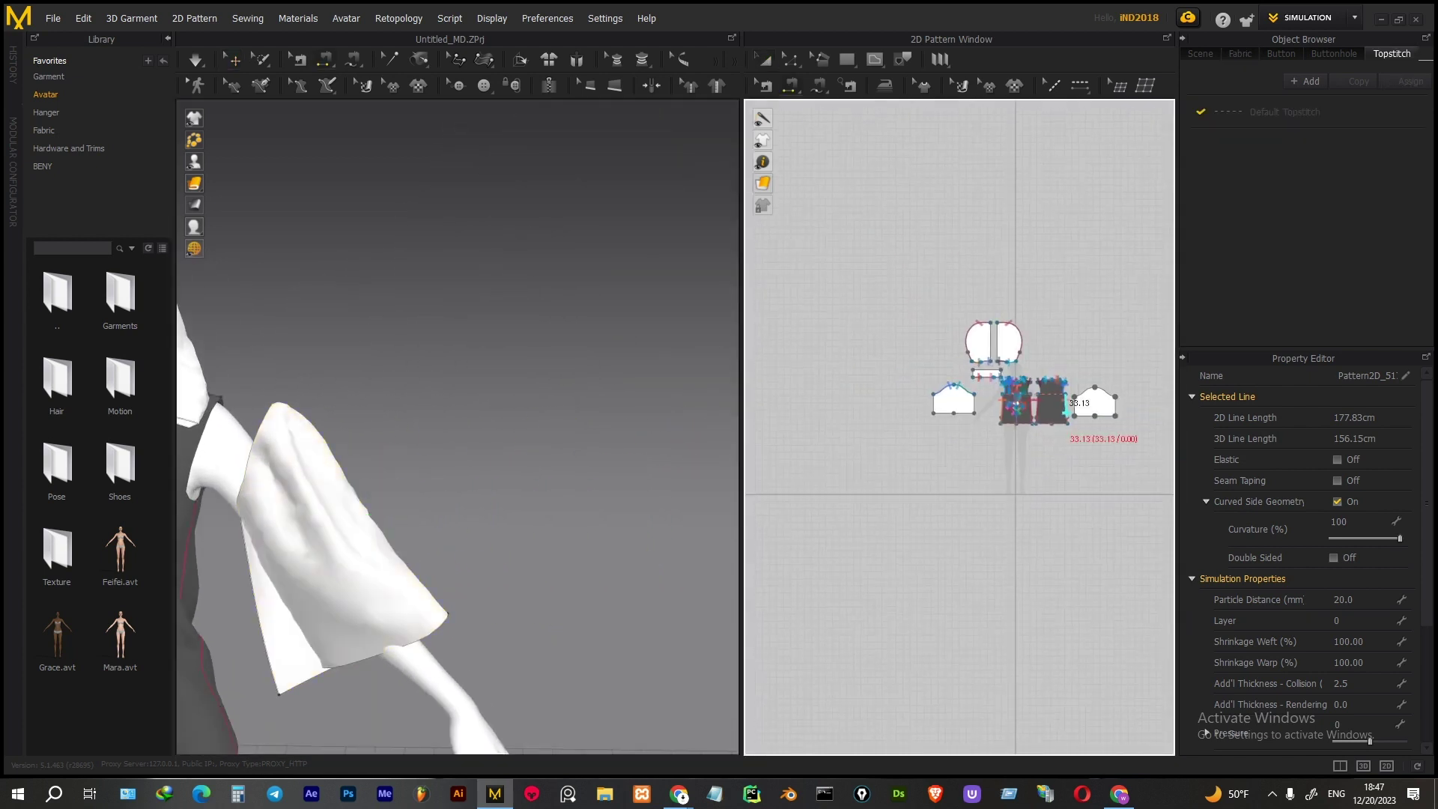
scroll(1066, 411, up, 5)
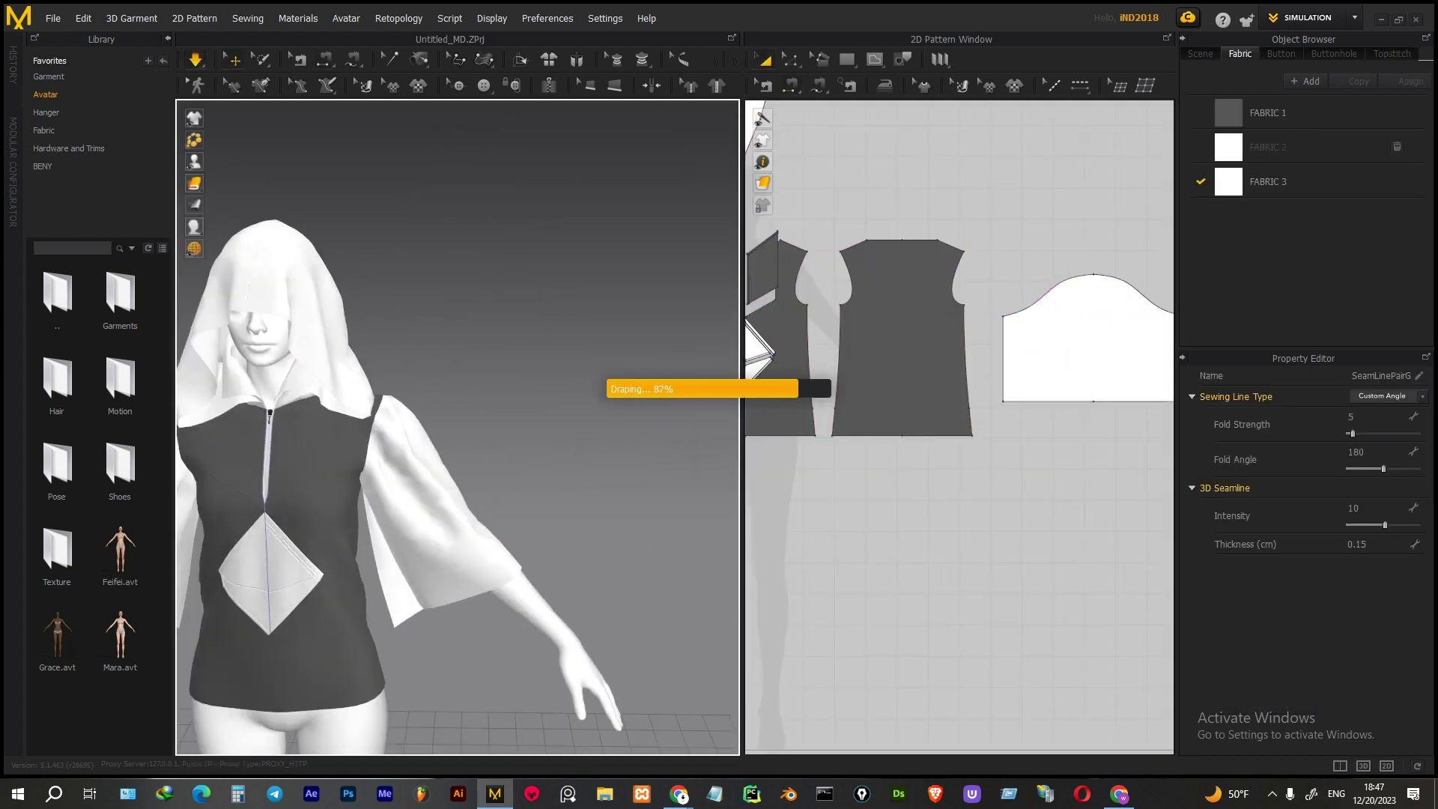
scroll(1029, 385, down, 5)
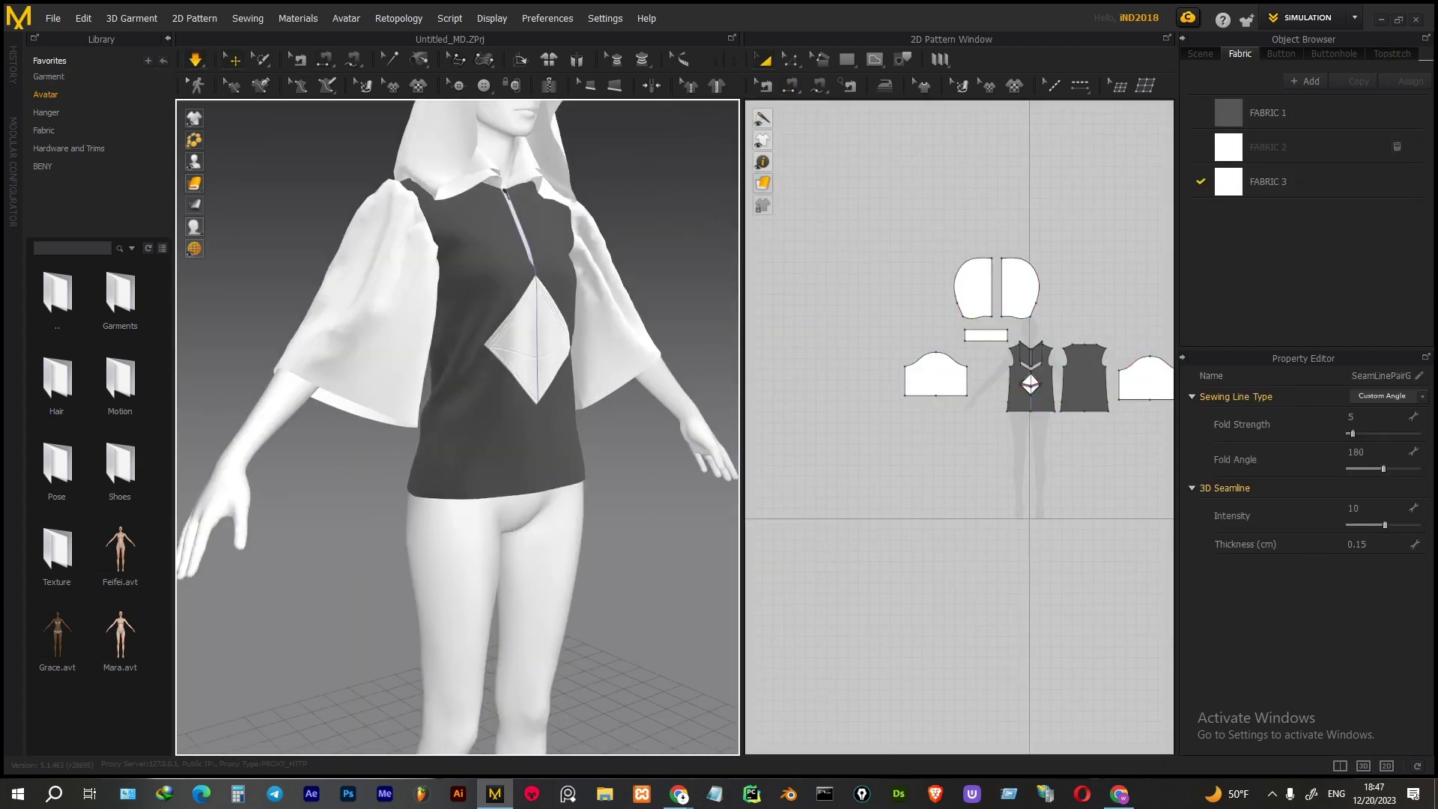
scroll(1168, 420, up, 3)
click(963, 394)
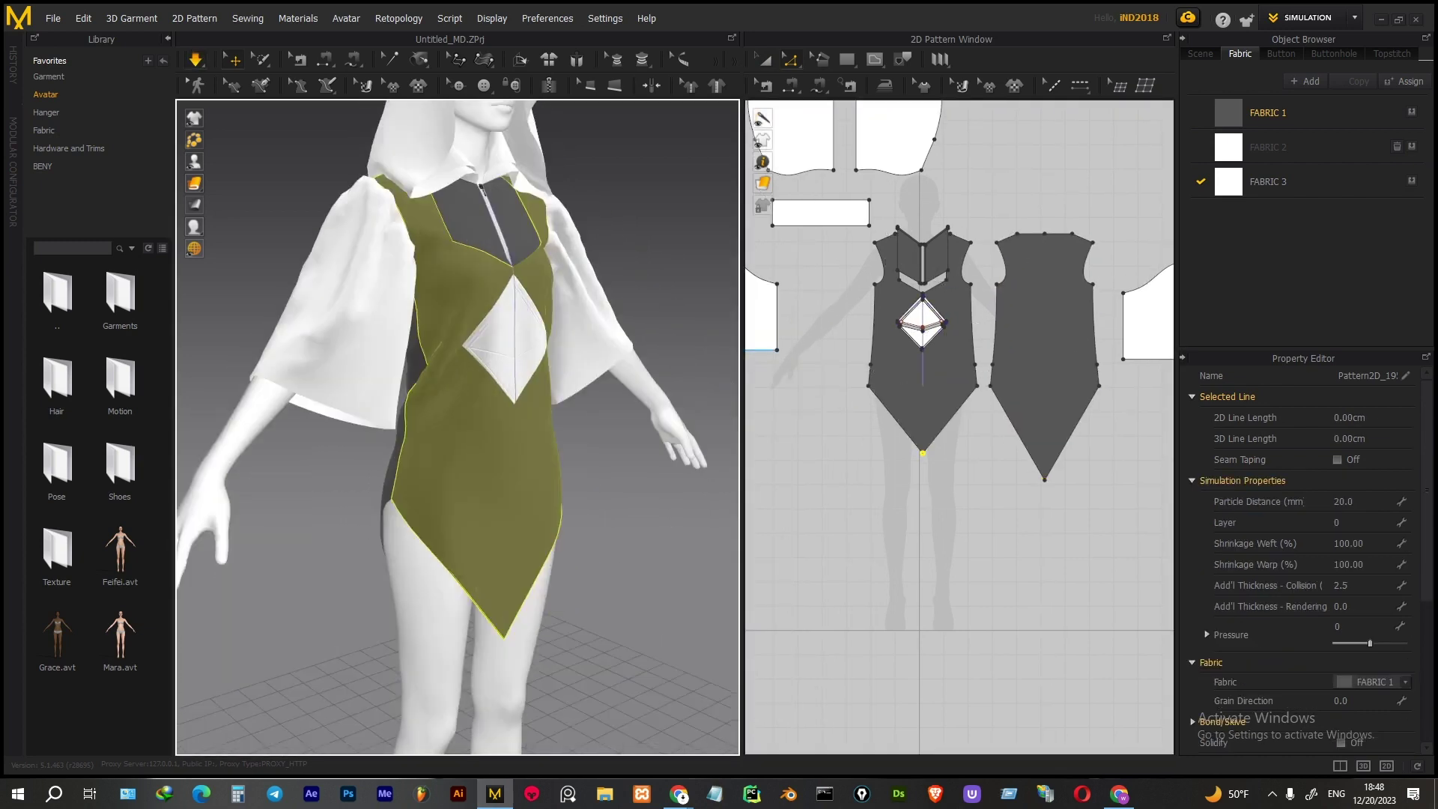
Hide the avatar and offset the front piece's V hem edges as internal lines
right_drag(528, 350, 449, 352)
click(216, 161)
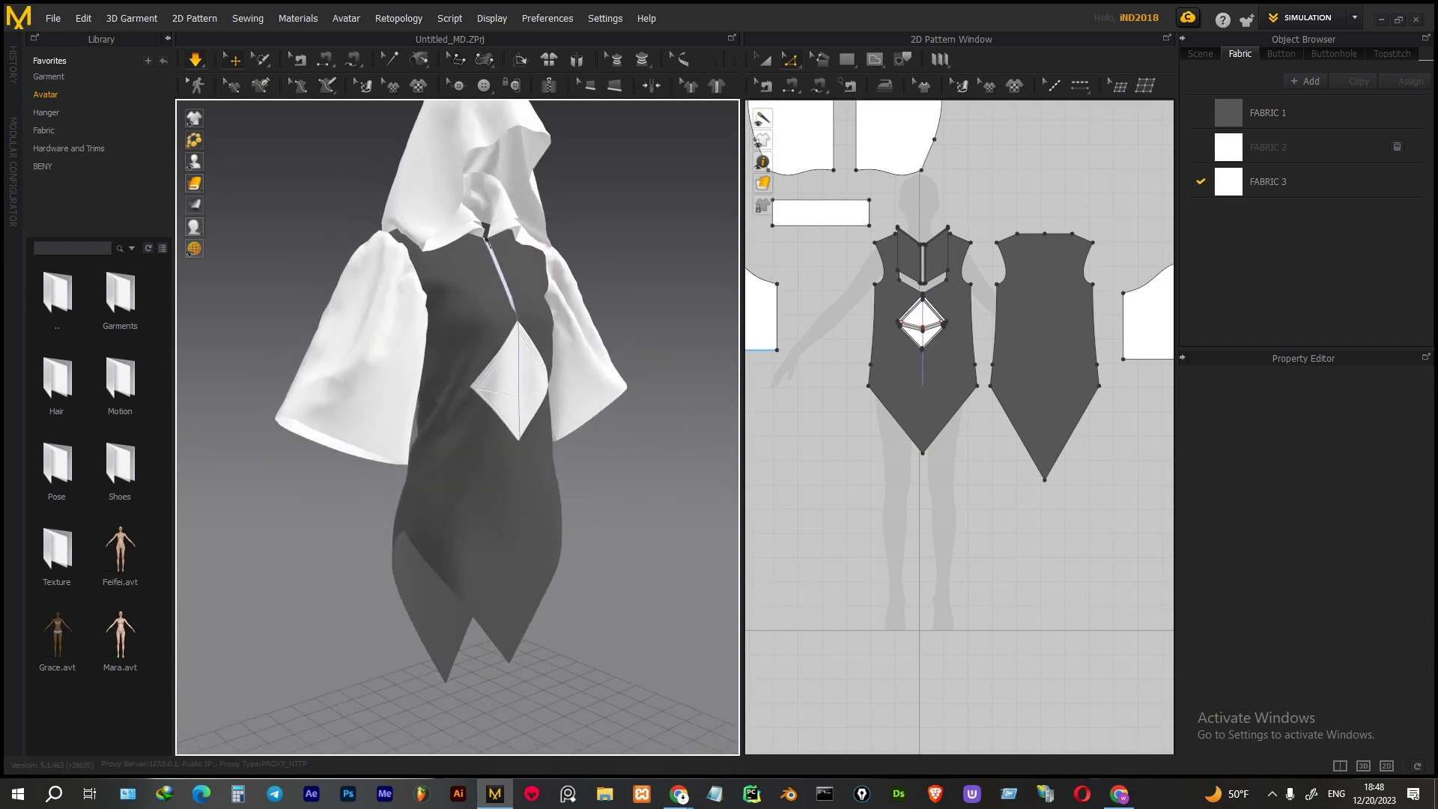
scroll(914, 440, up, 2)
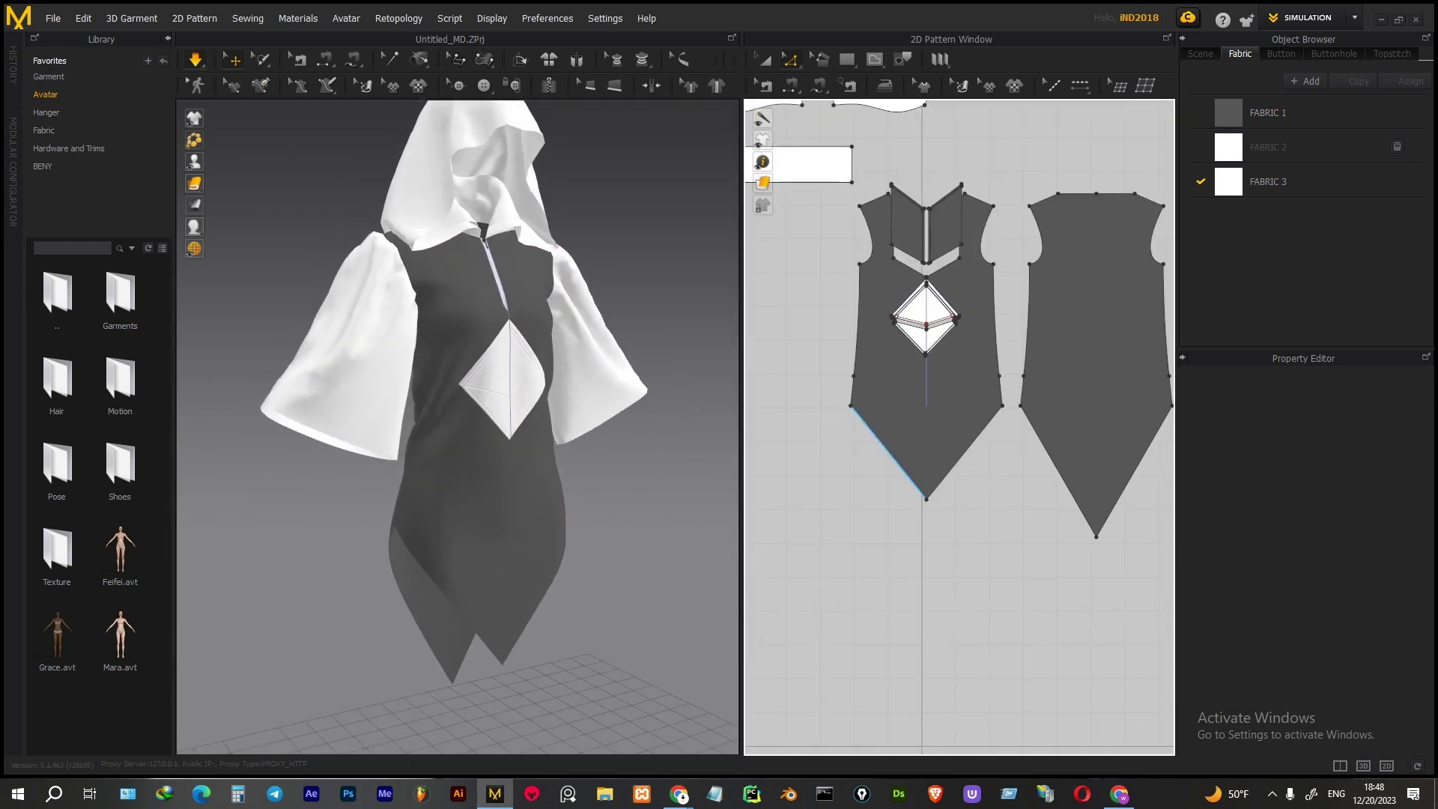
click(891, 455)
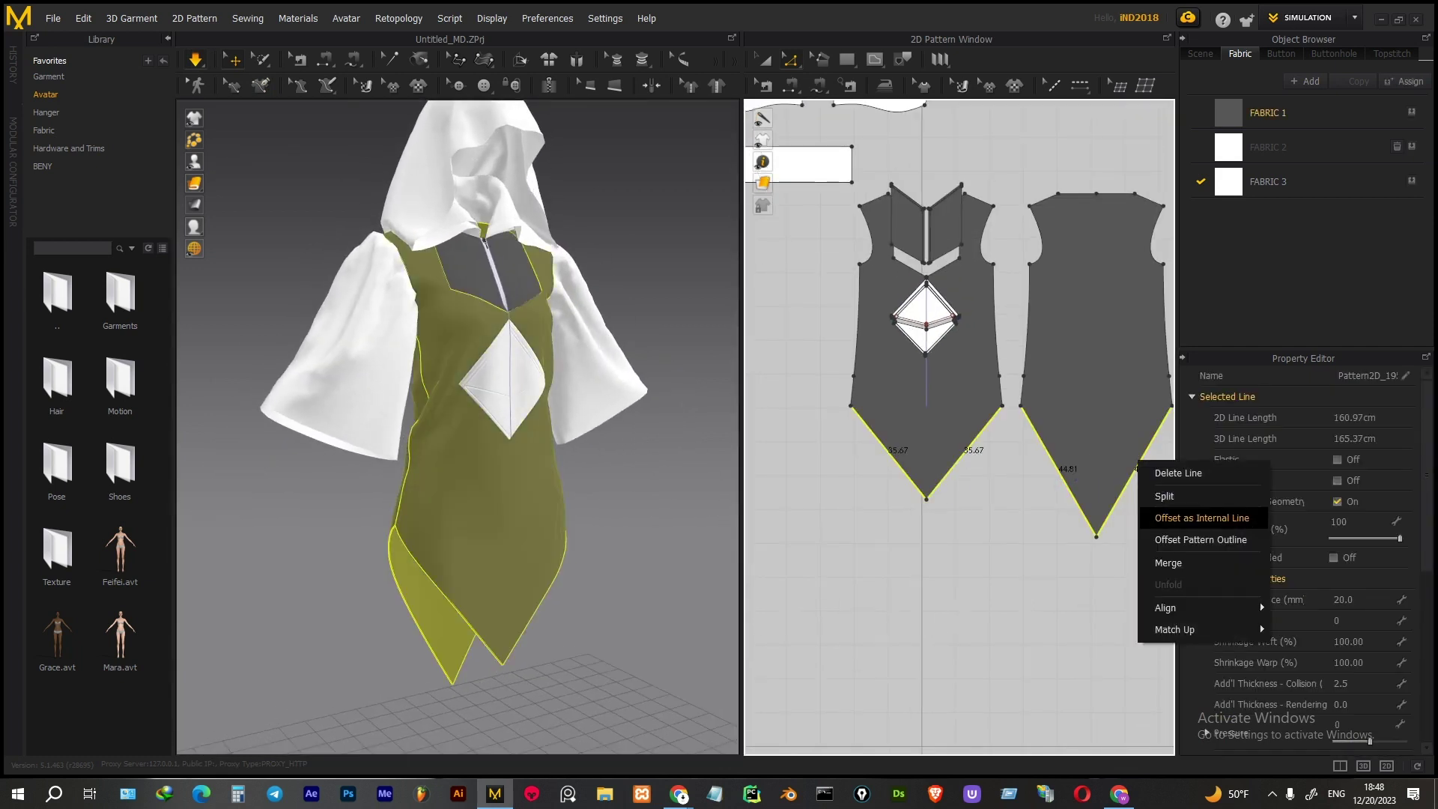
click(1202, 518)
right_click(966, 449)
scroll(936, 449, up, 3)
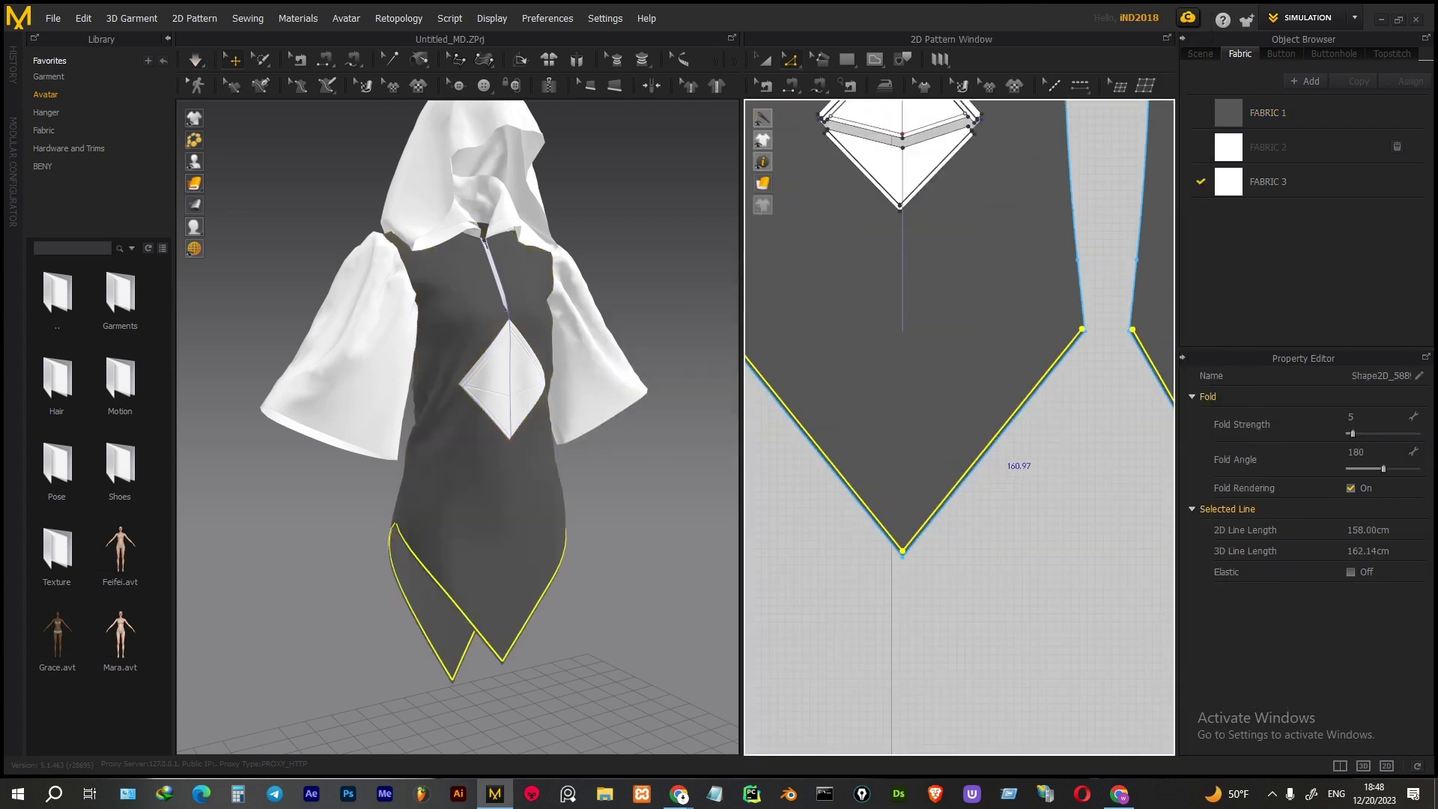
Offset the back piece's V hem edges as internal lines, then return to front view
middle_drag(1048, 449, 757, 435)
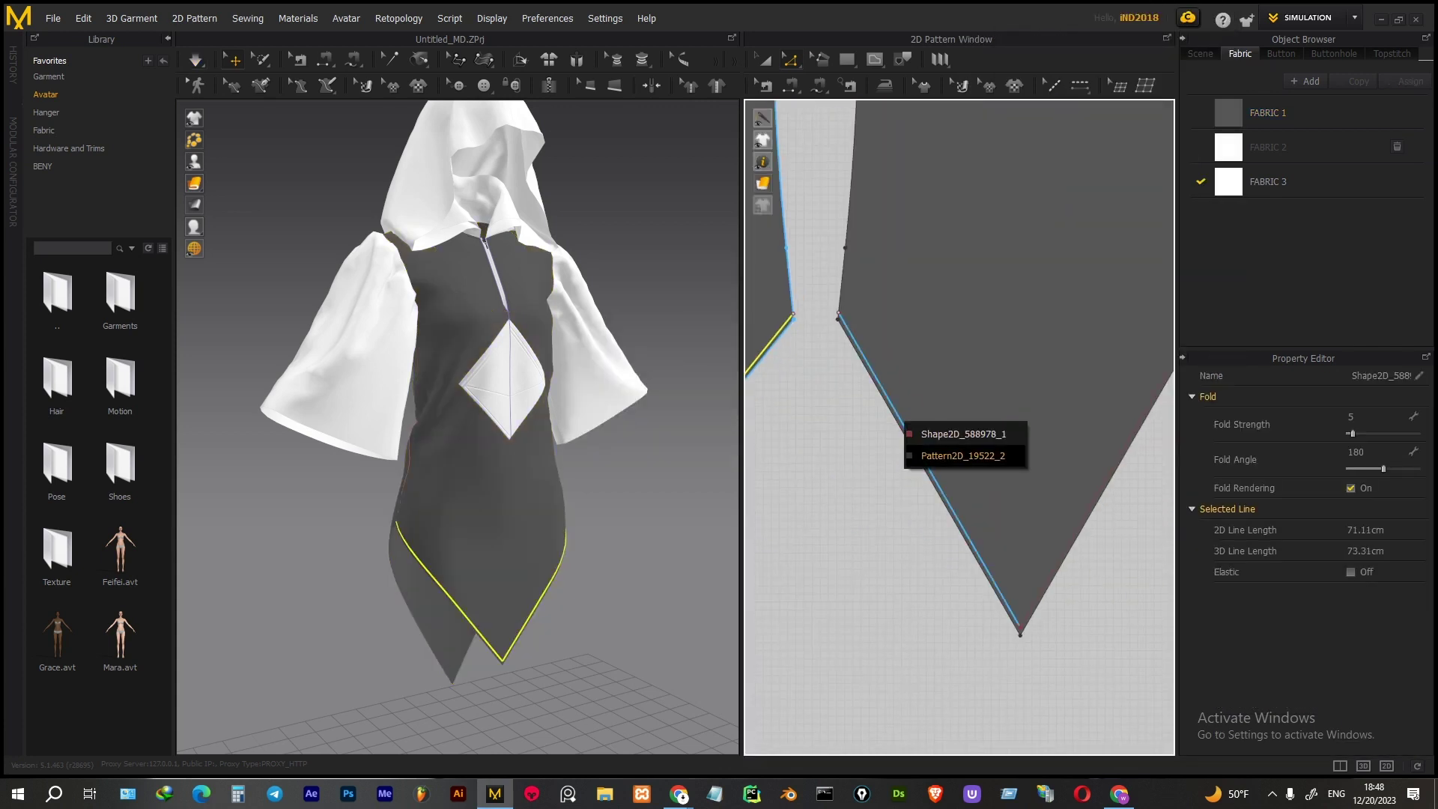
right_click(1131, 473)
key(Escape)
click(1116, 473)
right_click(1116, 473)
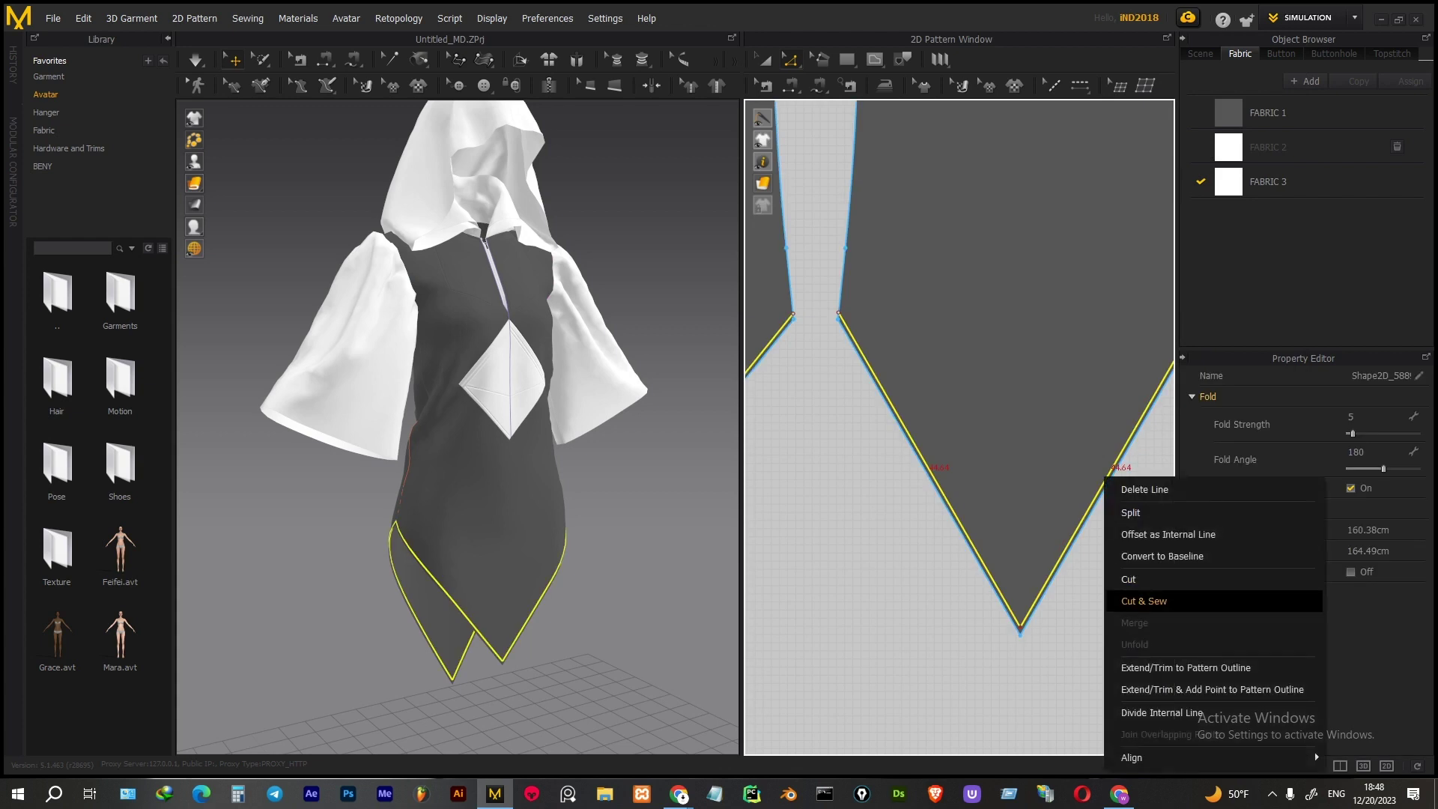
click(1153, 596)
key(2)
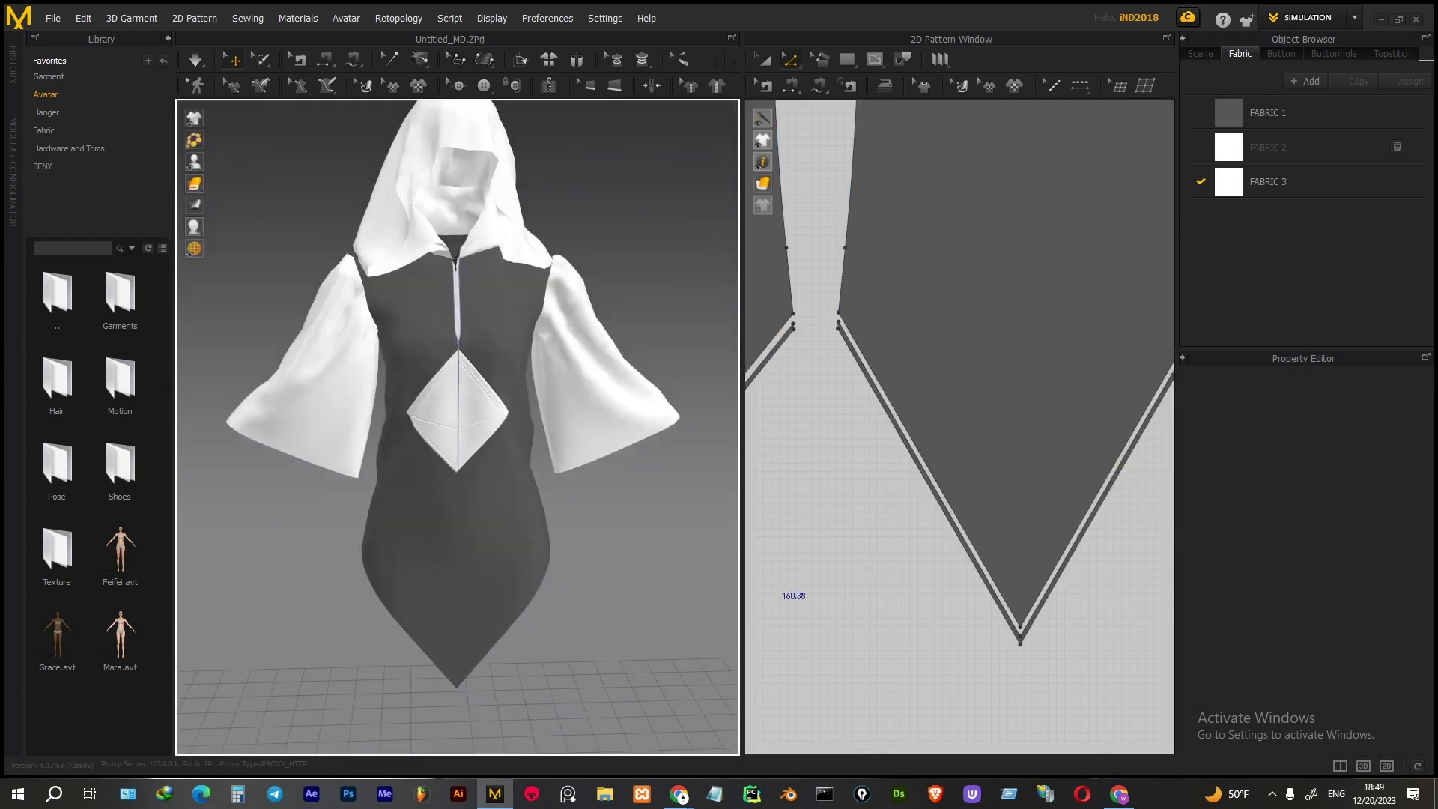
scroll(471, 360, up, 5)
click(479, 415)
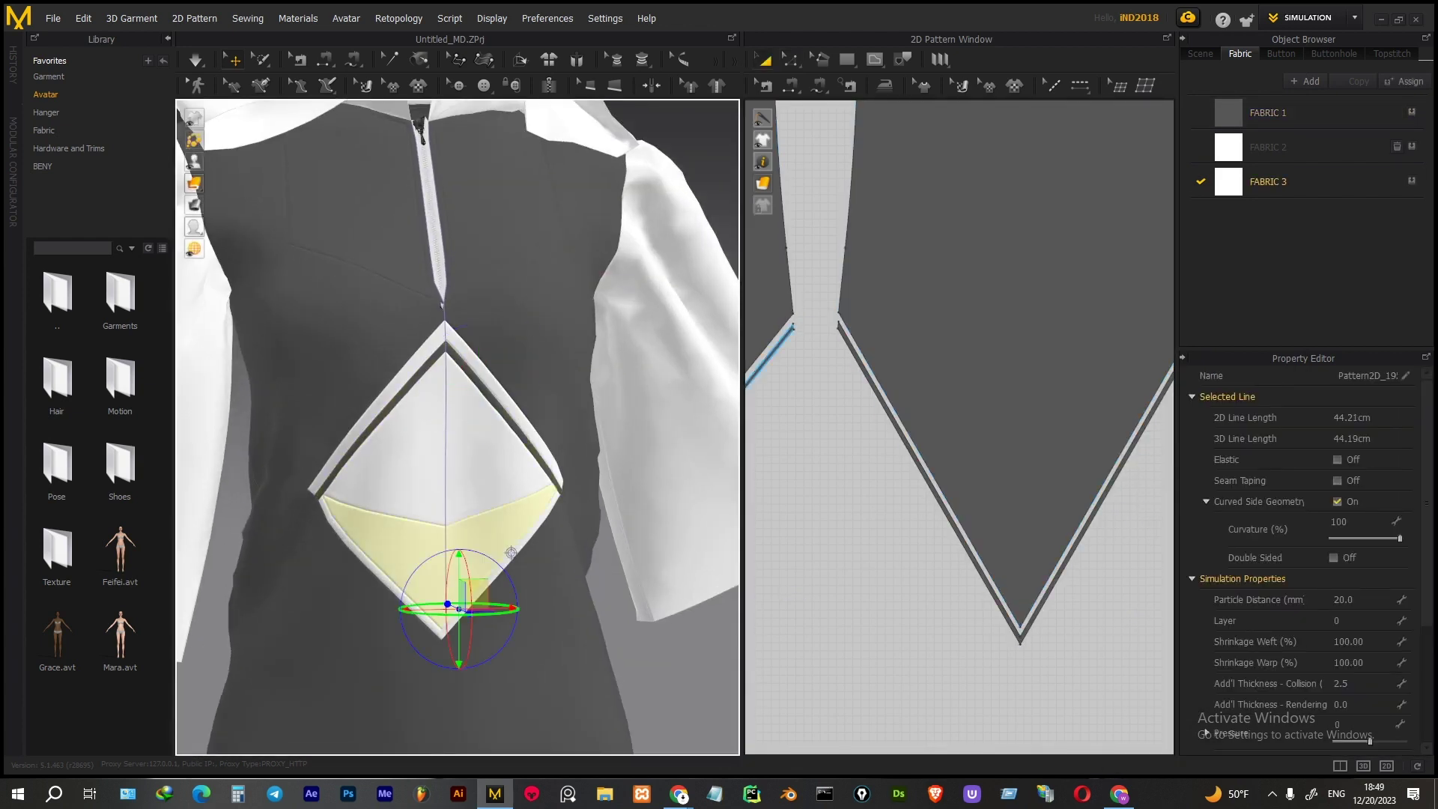
Frame the tunic front and nudge the white diamond emblem up and left into the chest opening
key(Escape)
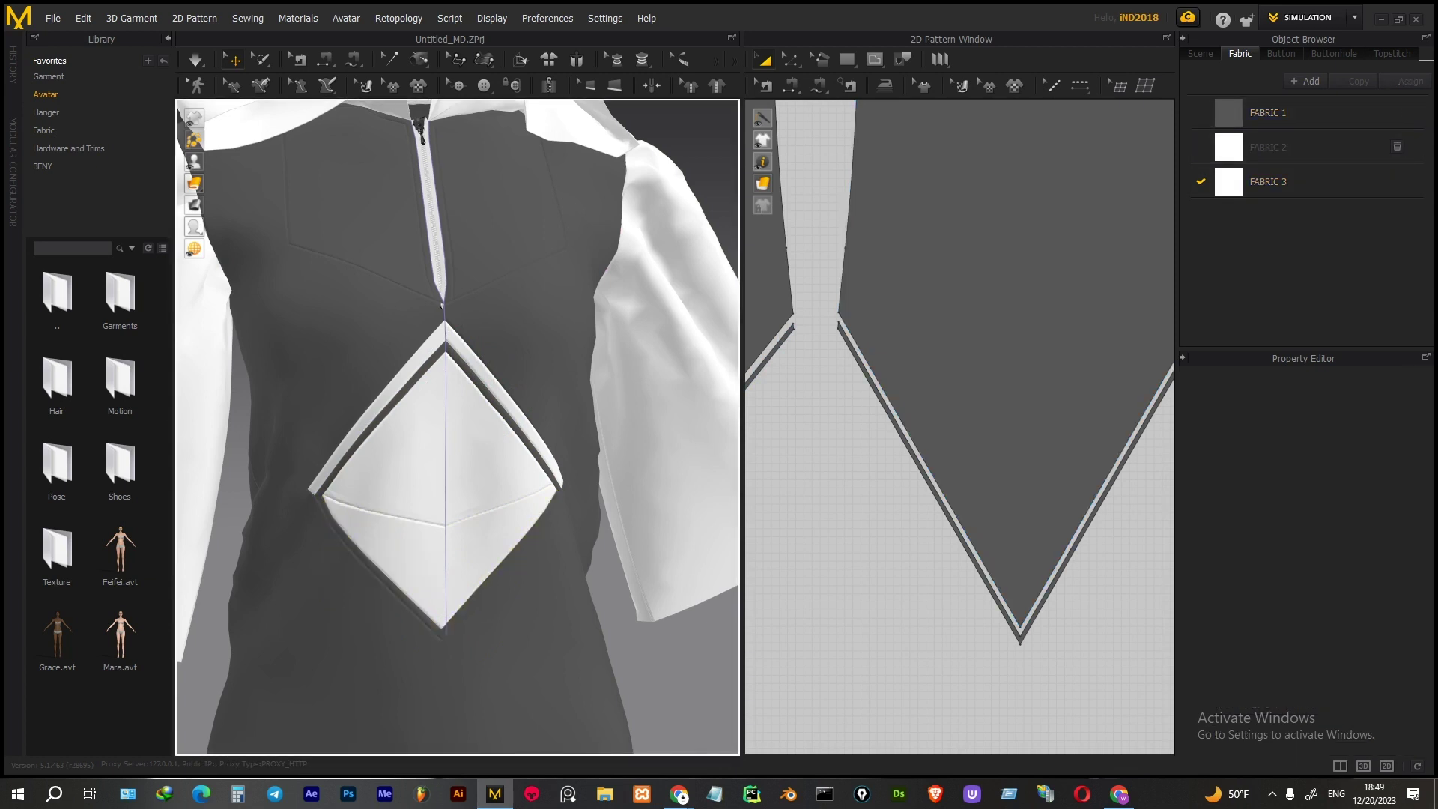
right_drag(430, 518, 389, 479)
key(Escape)
key(2)
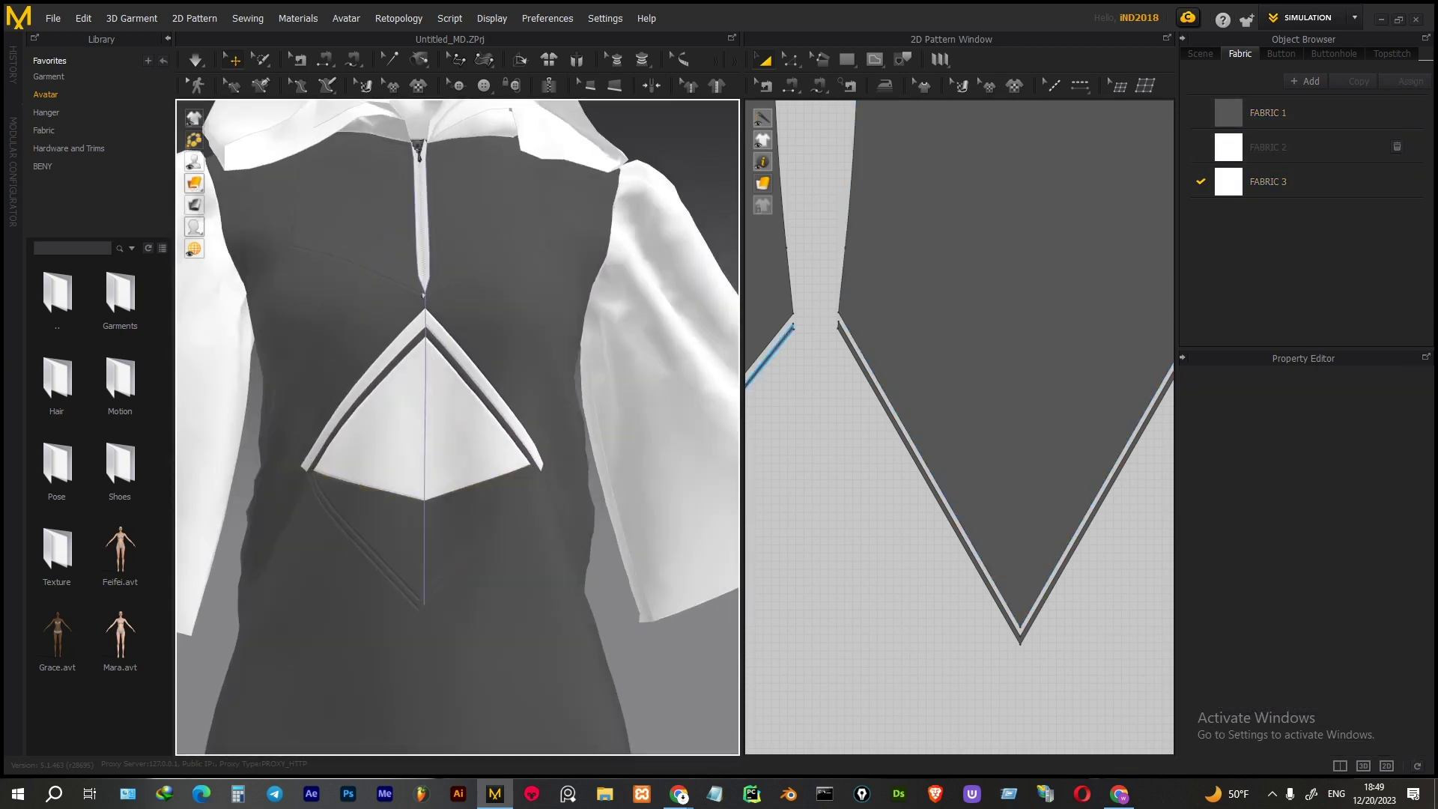
key(Escape)
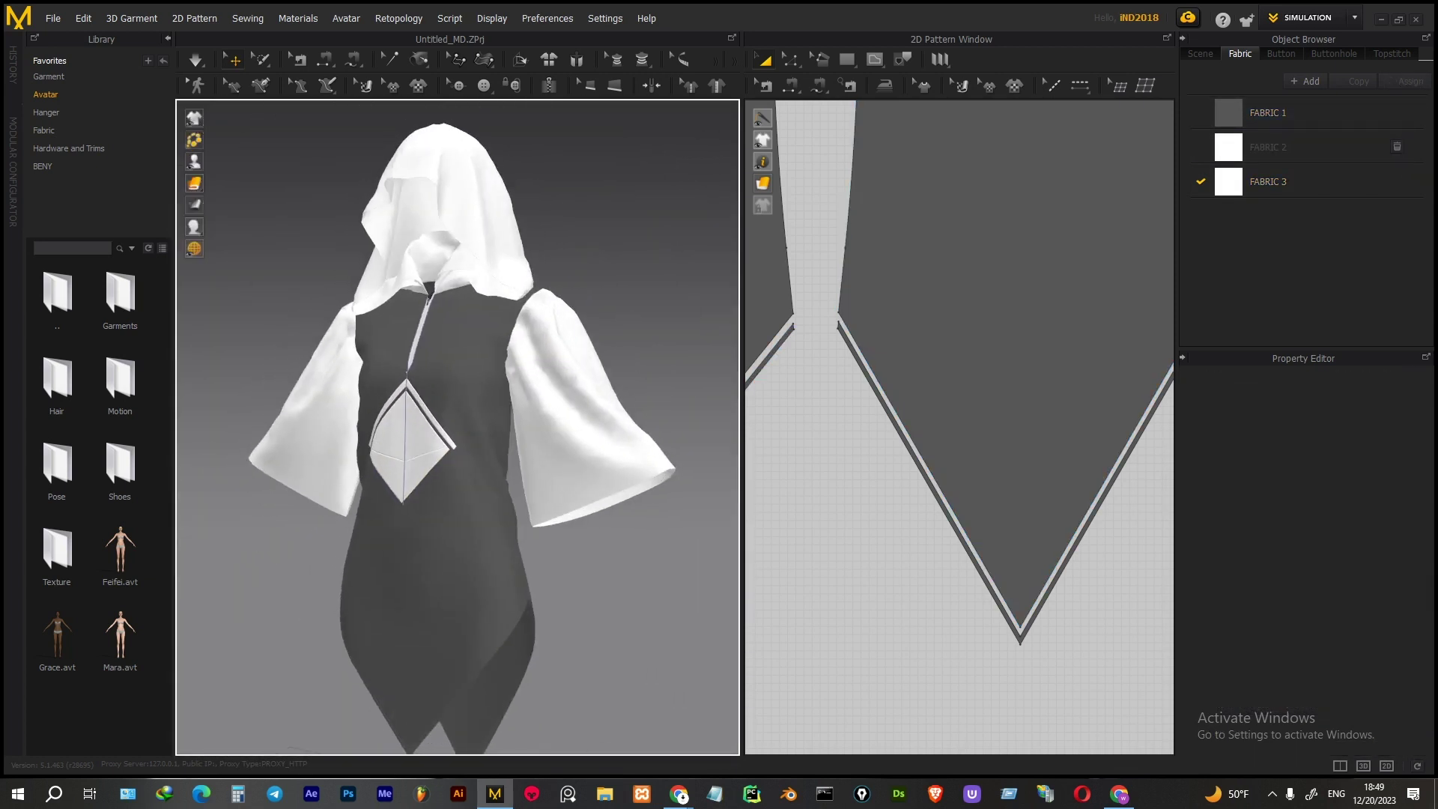
scroll(457, 427, up, 3)
scroll(958, 427, up, 5)
click(839, 438)
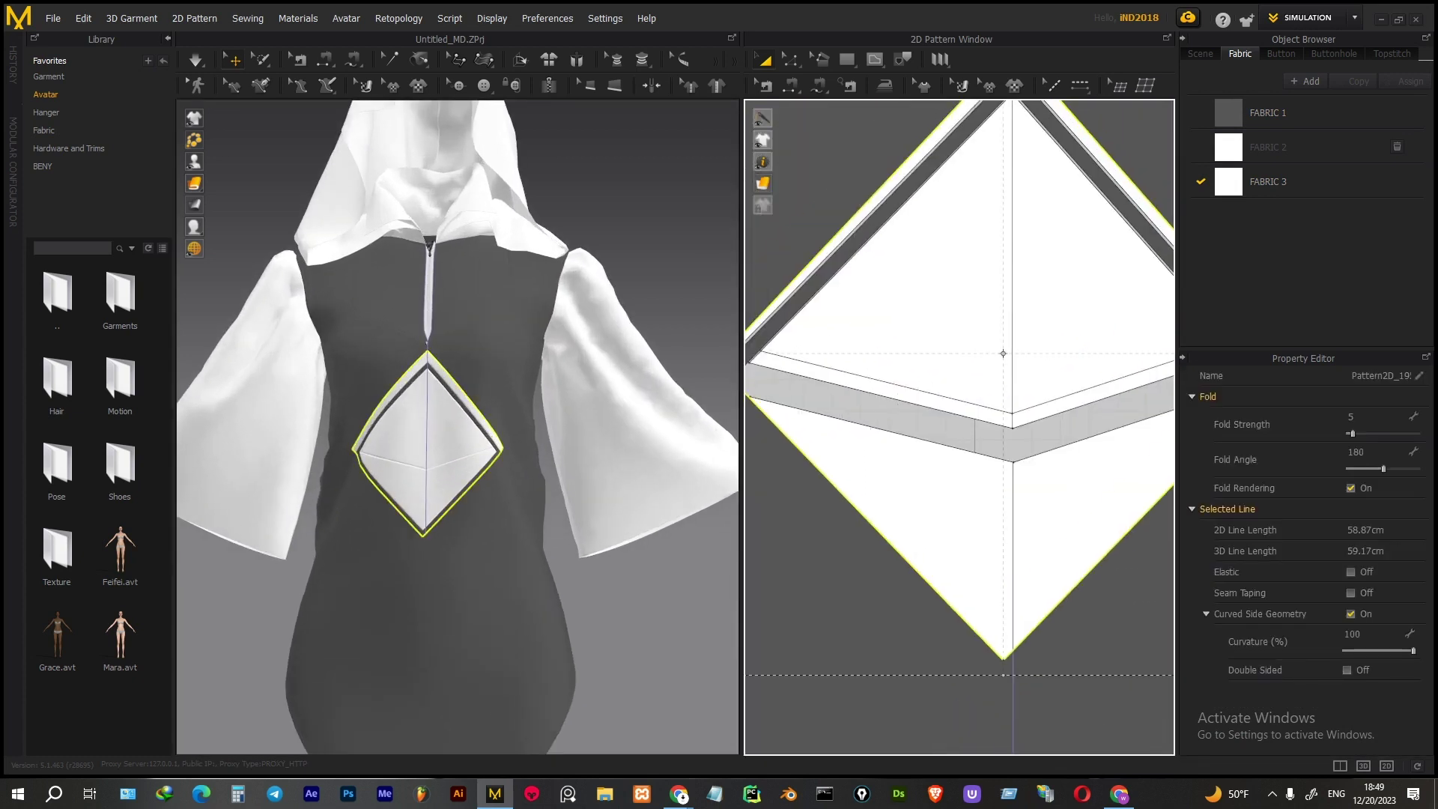
drag(1002, 353, 987, 348)
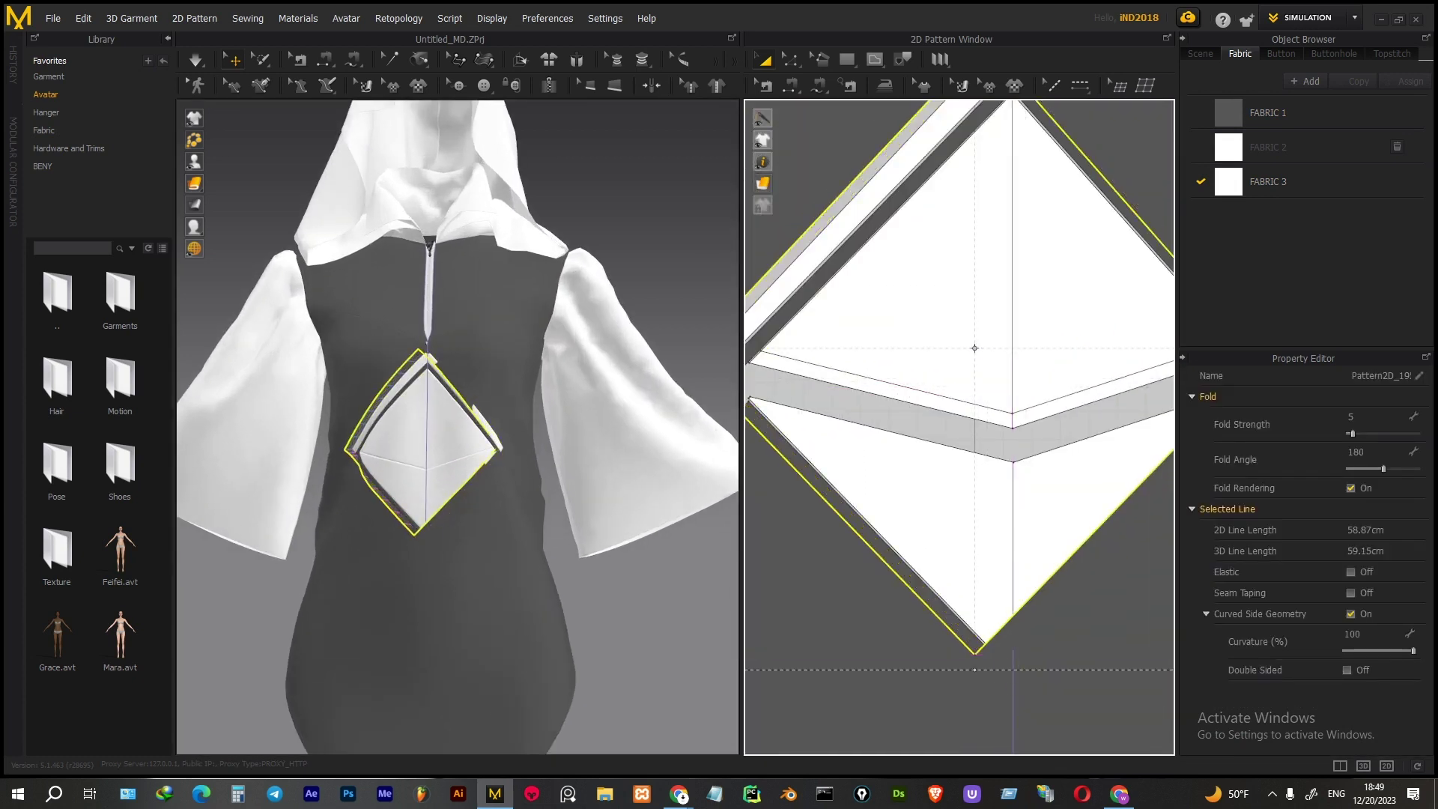
scroll(898, 404, down, 3)
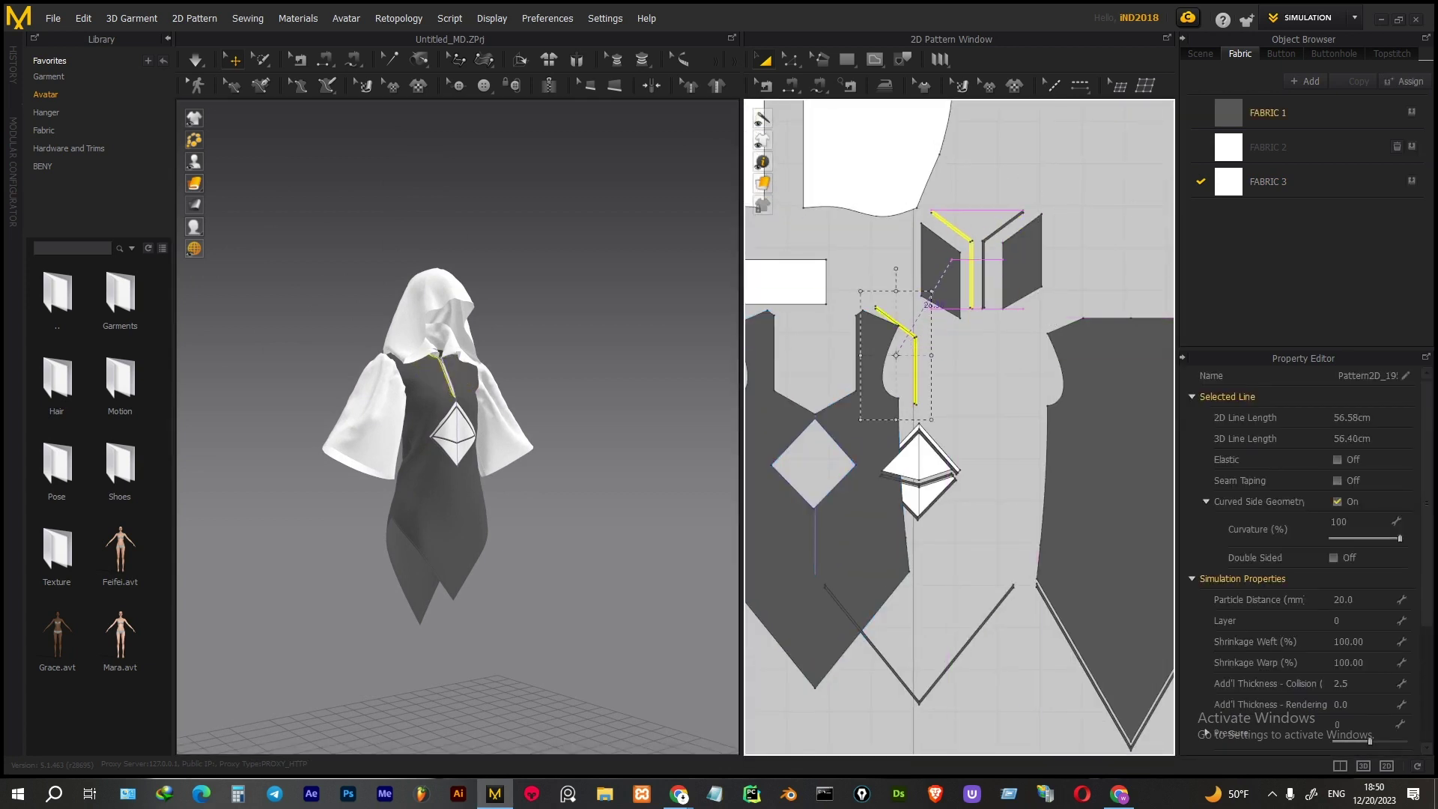
Raise the selected pattern piece, then cut the front panel along its V internal line
drag(920, 460, 981, 363)
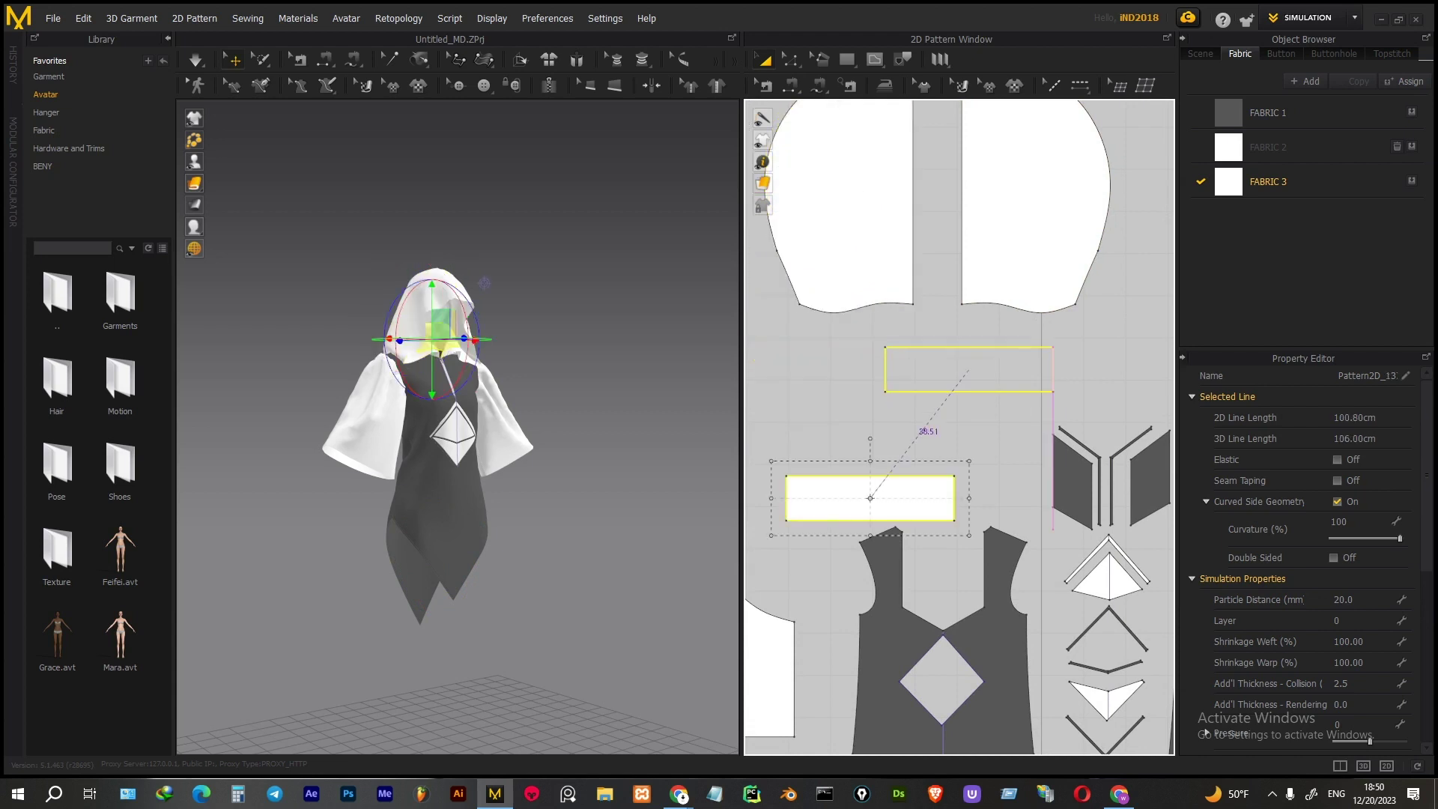
scroll(899, 355, up, 5)
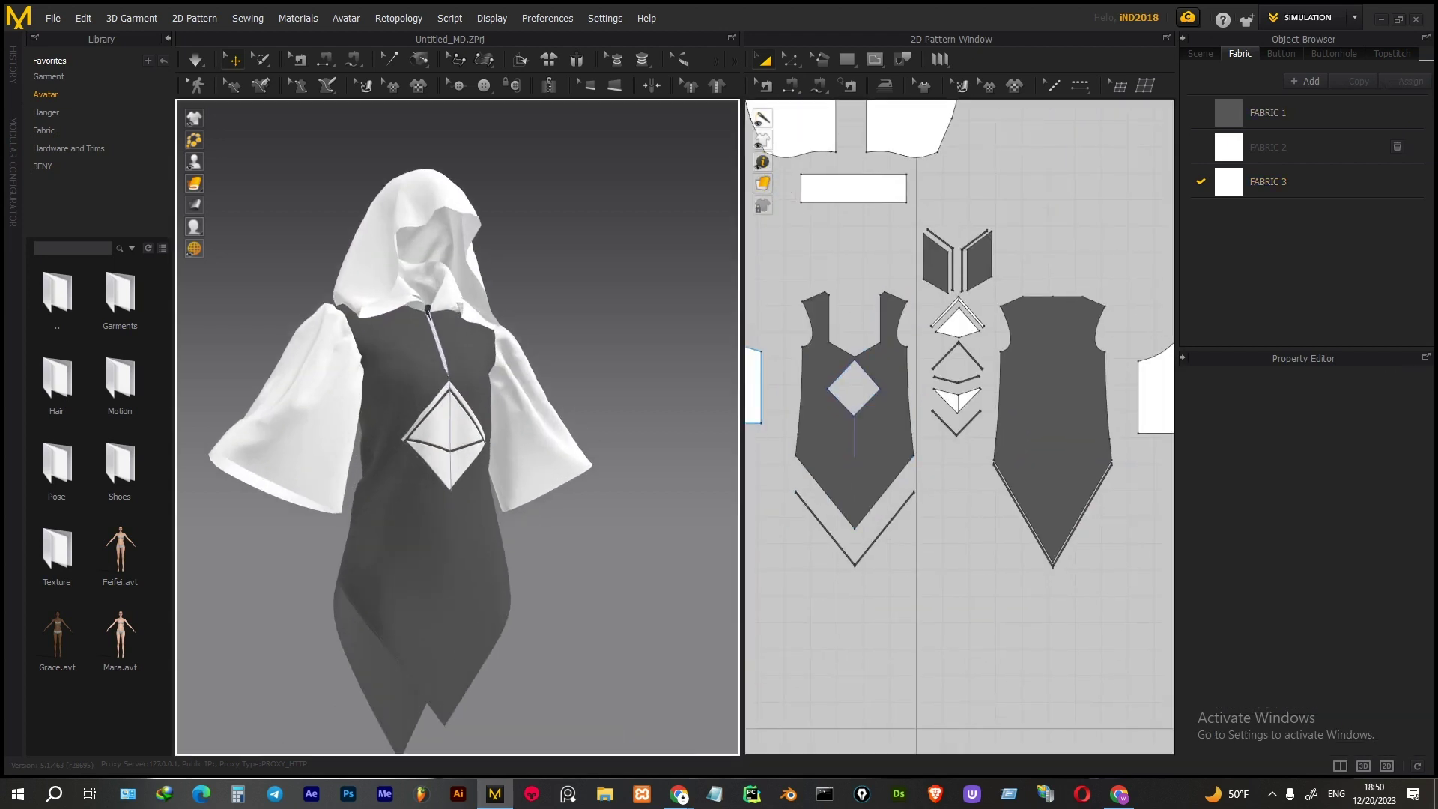
right_click(847, 59)
scroll(854, 389, up, 5)
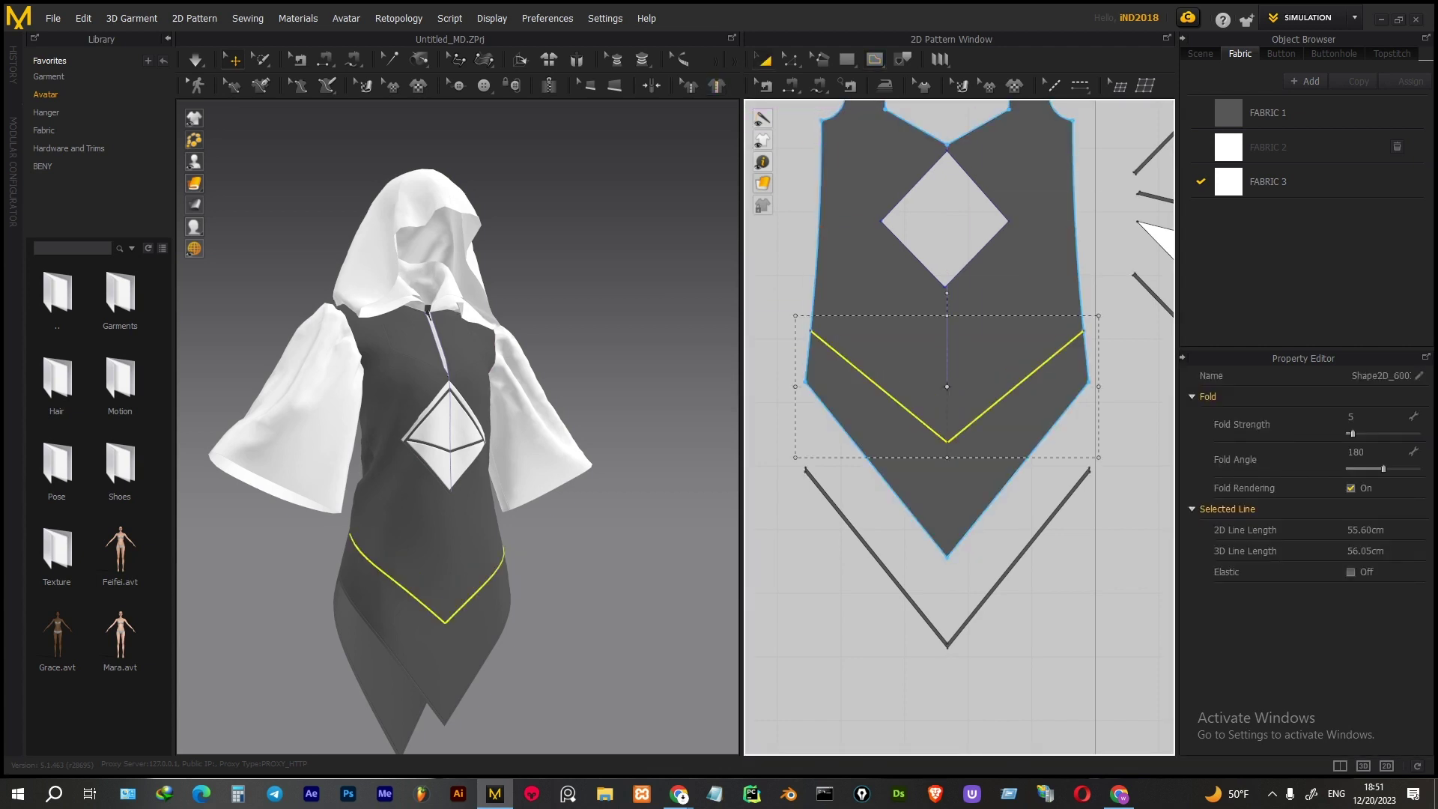
right_click(964, 429)
click(1003, 257)
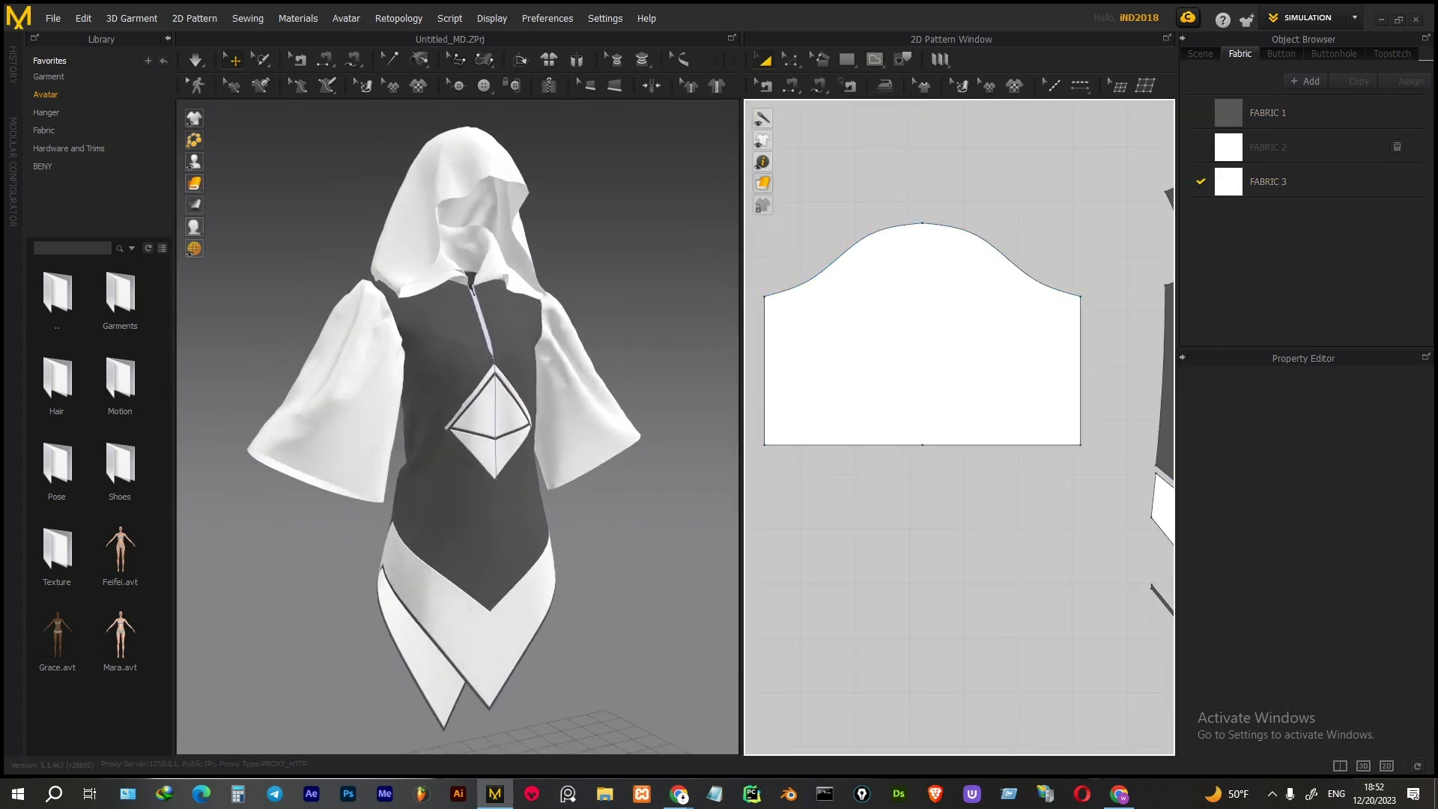
Create an overlapping Layer Clone (Over) of the selected sleeve
scroll(968, 364, down, 3)
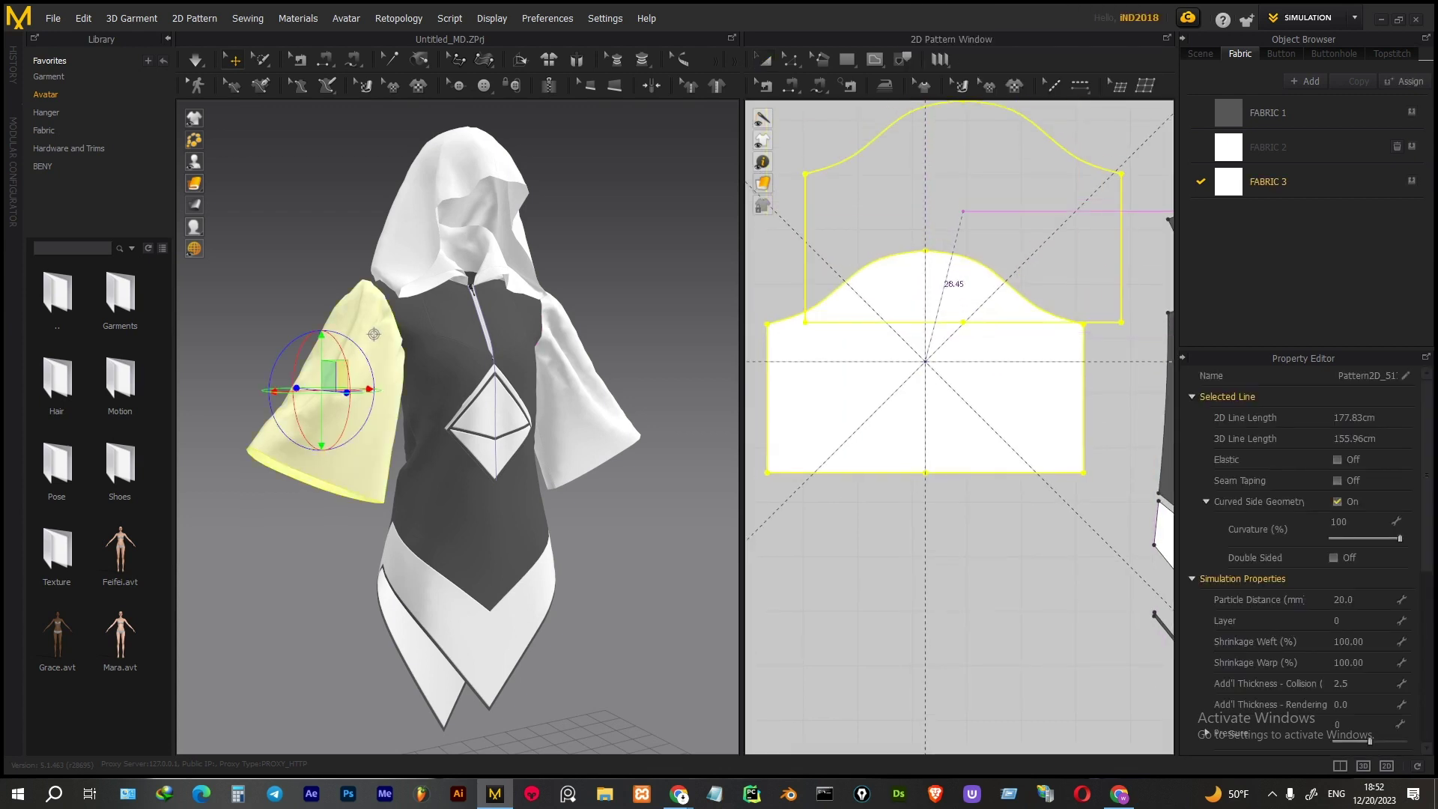
scroll(968, 364, down, 3)
click(1082, 366)
right_click(1116, 345)
click(1168, 434)
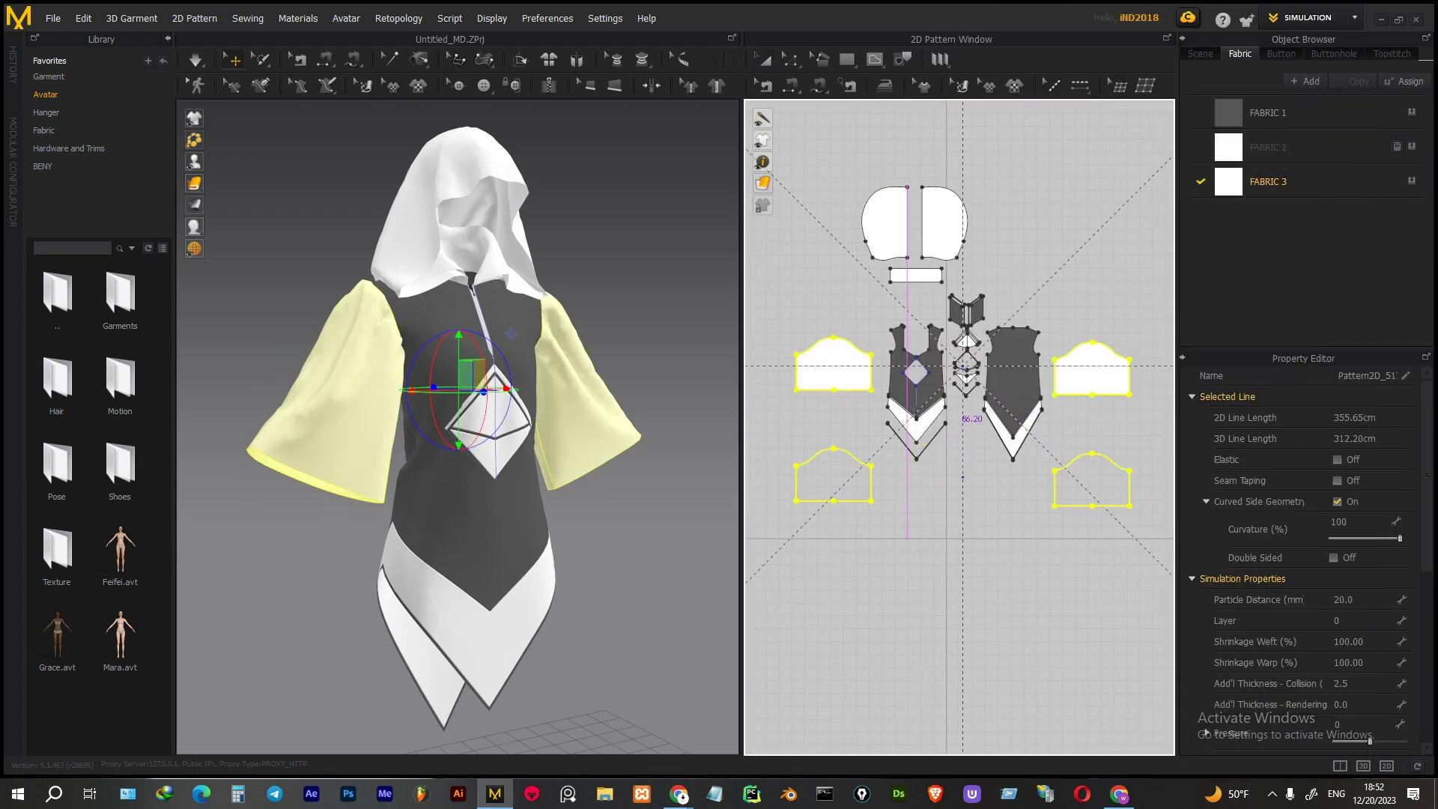
Copy the sleeve's V internal line onto the left sleeve pieces, then target the right sleeve pieces
scroll(457, 427, up, 5)
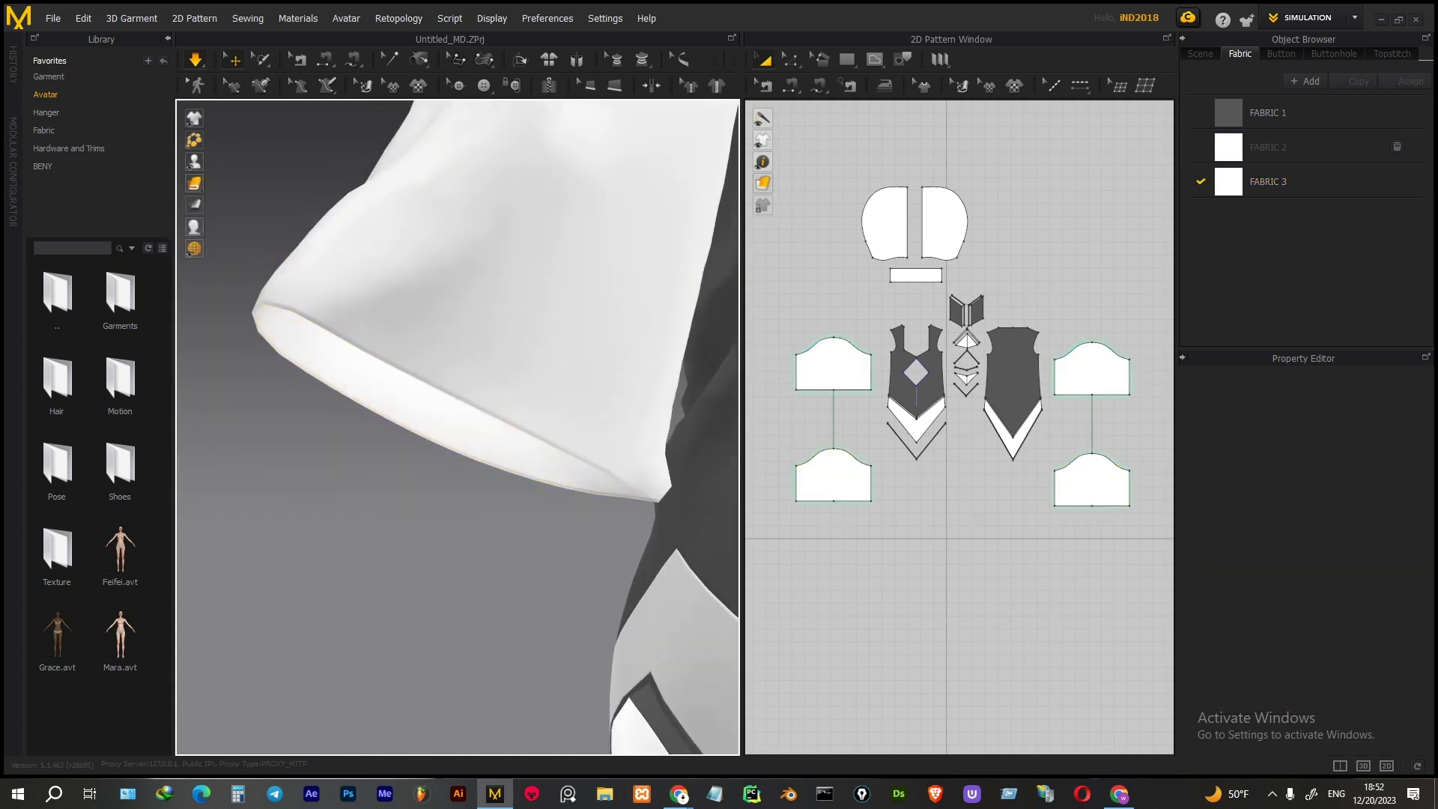
scroll(457, 427, down, 5)
scroll(813, 381, up, 3)
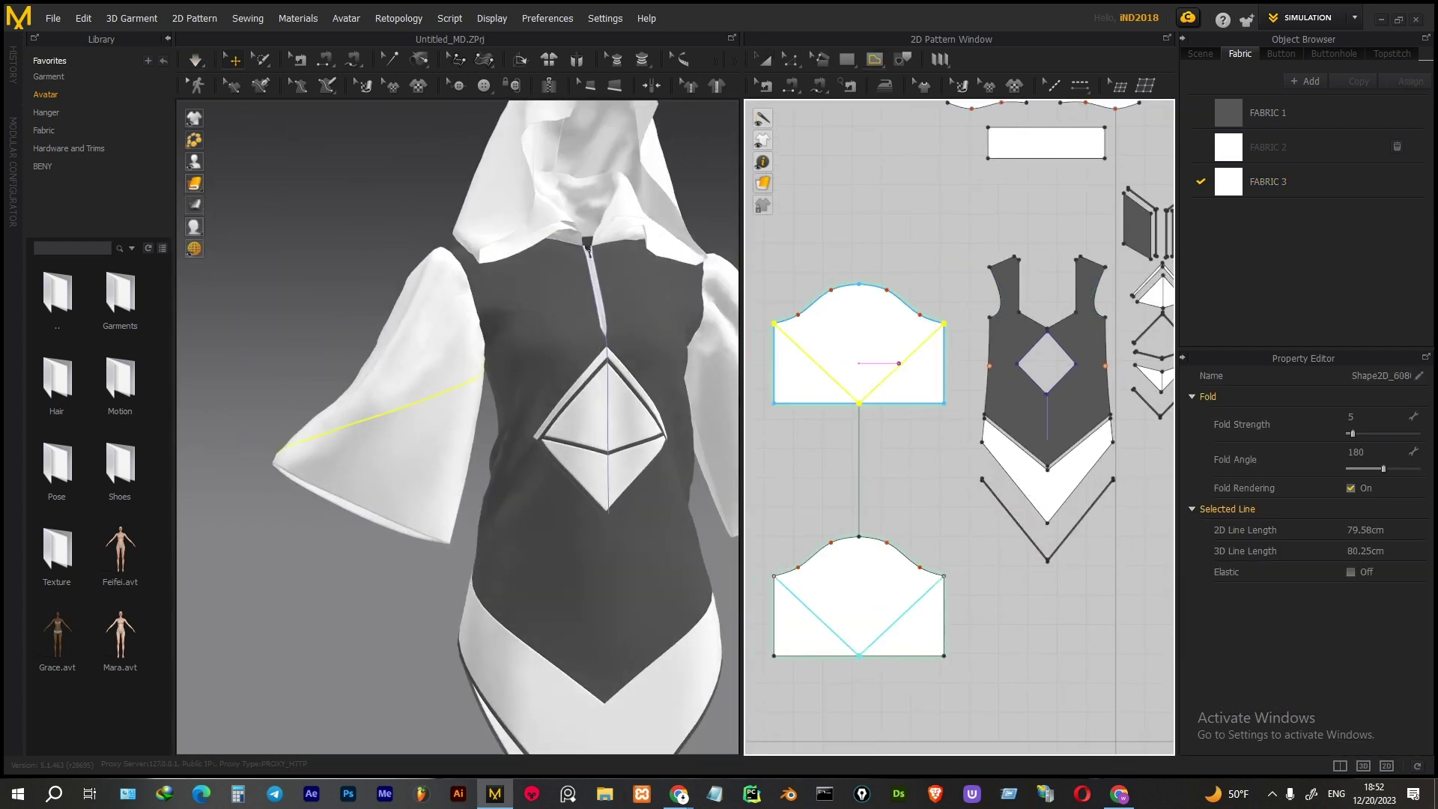
right_click(898, 363)
click(963, 584)
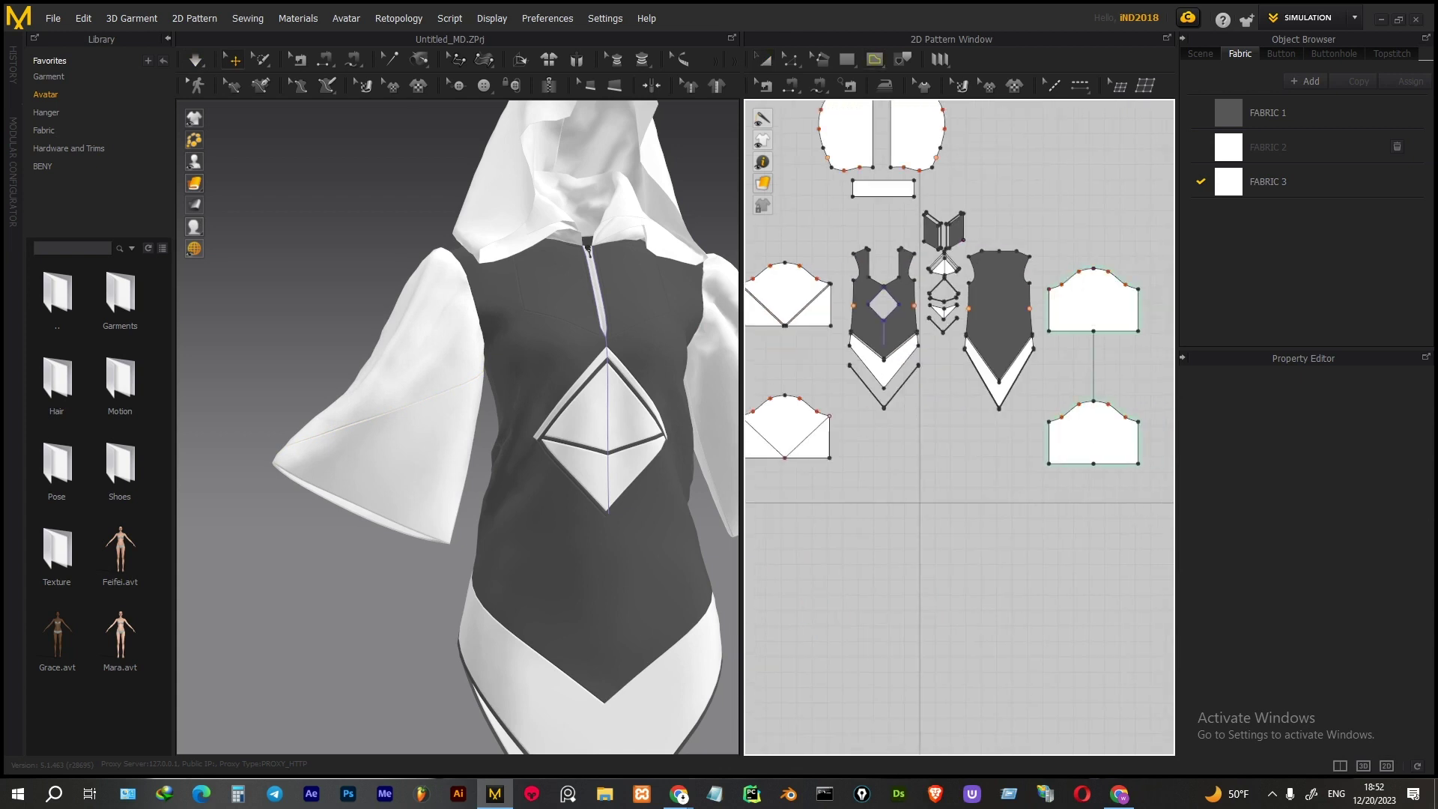
right_click(1118, 303)
Add the V line to the right sleeve pieces and give both upper sleeve panels the dark fabric
click(1160, 453)
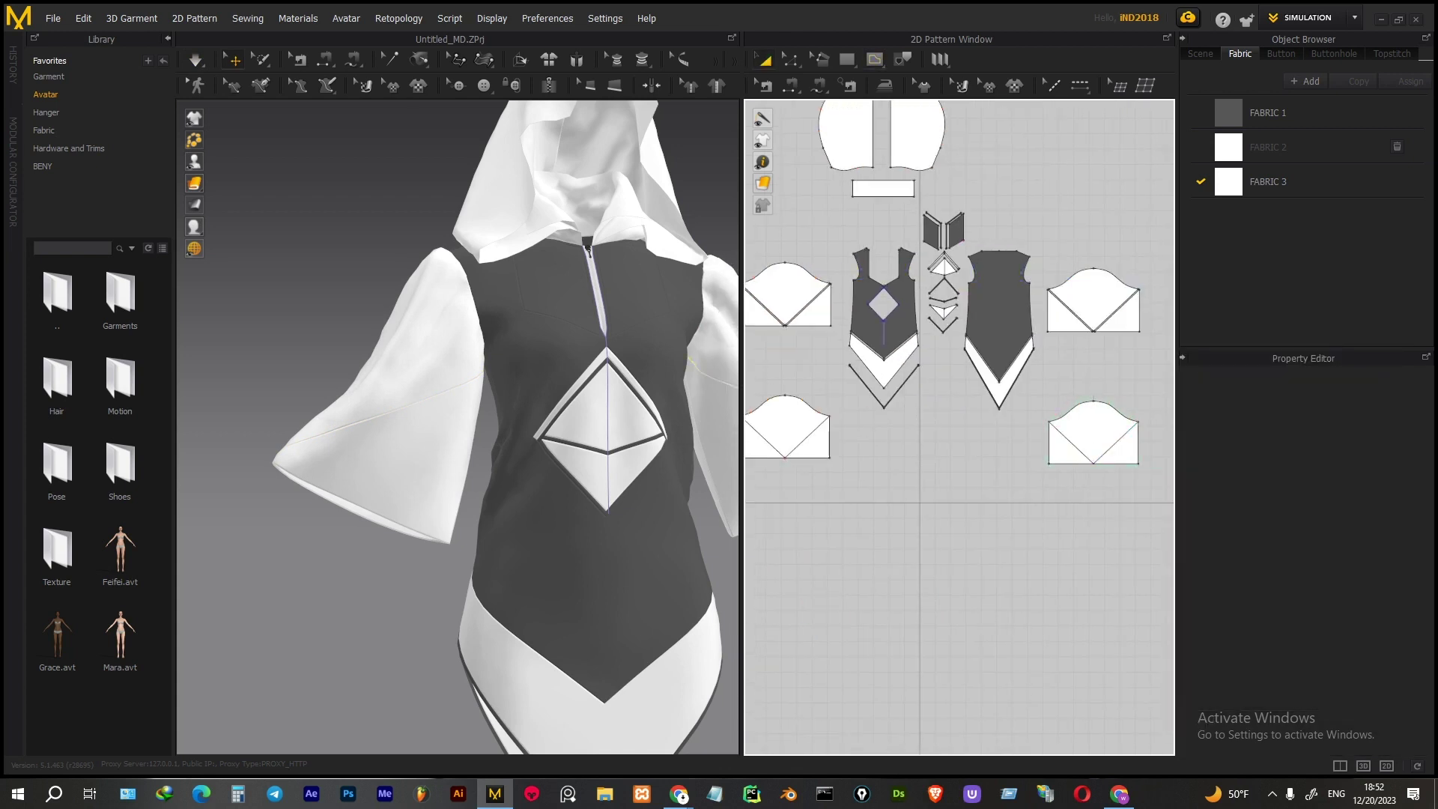
key(space)
click(440, 307)
drag(1228, 113, 787, 296)
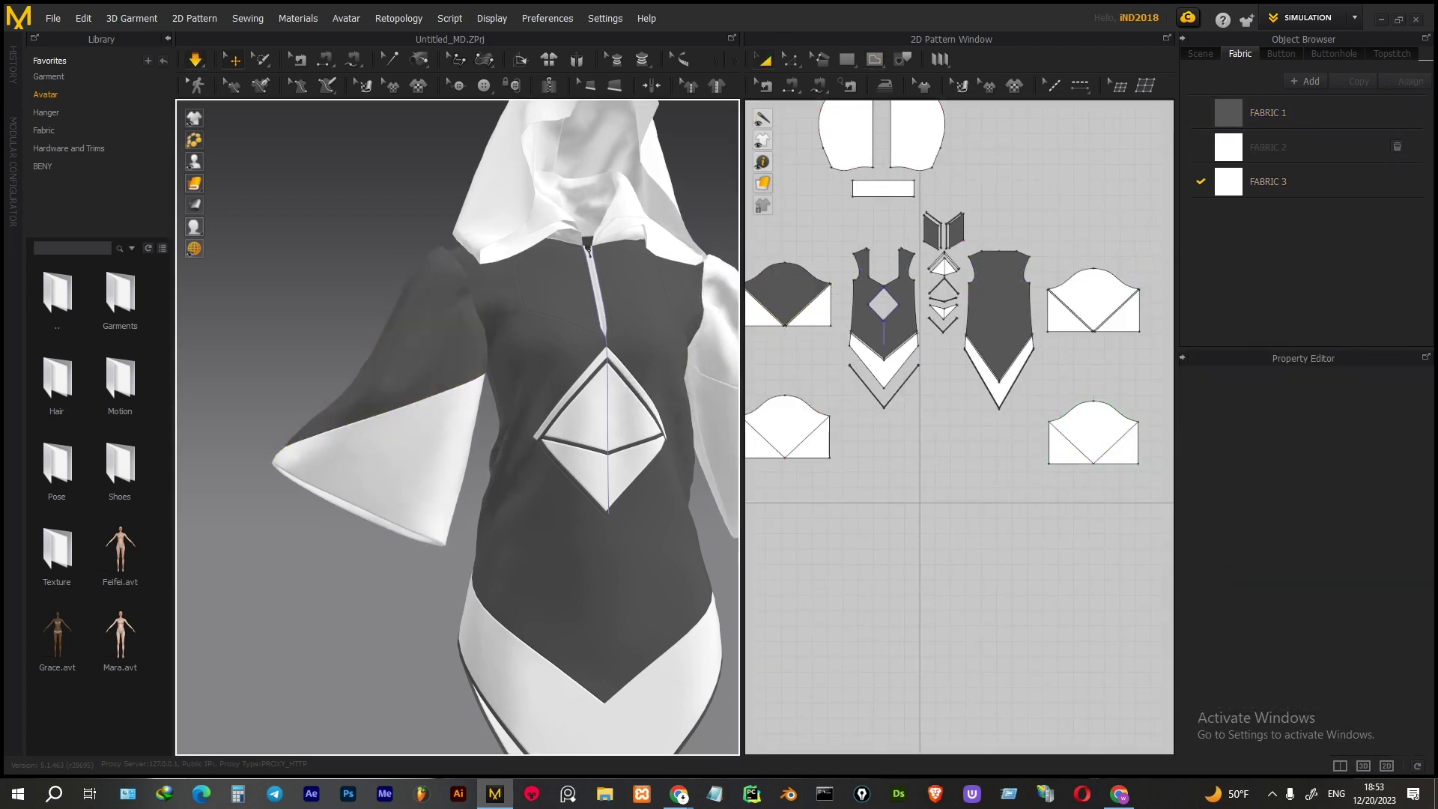
click(1094, 299)
drag(1229, 112, 1093, 299)
click(974, 599)
Create matching offset internal lines along the edges of both hood pieces
scroll(898, 224, up, 2)
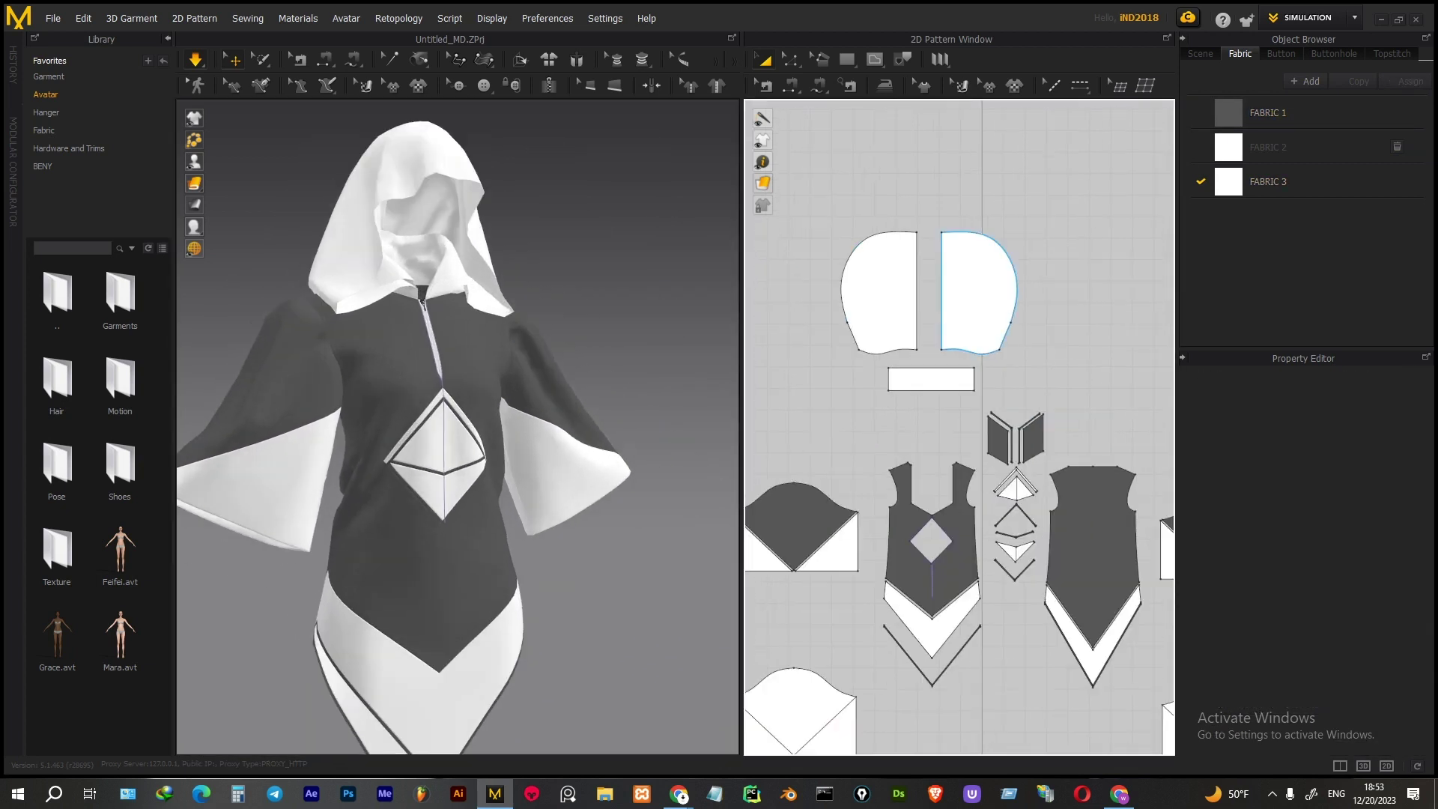
click(850, 285)
click(929, 247)
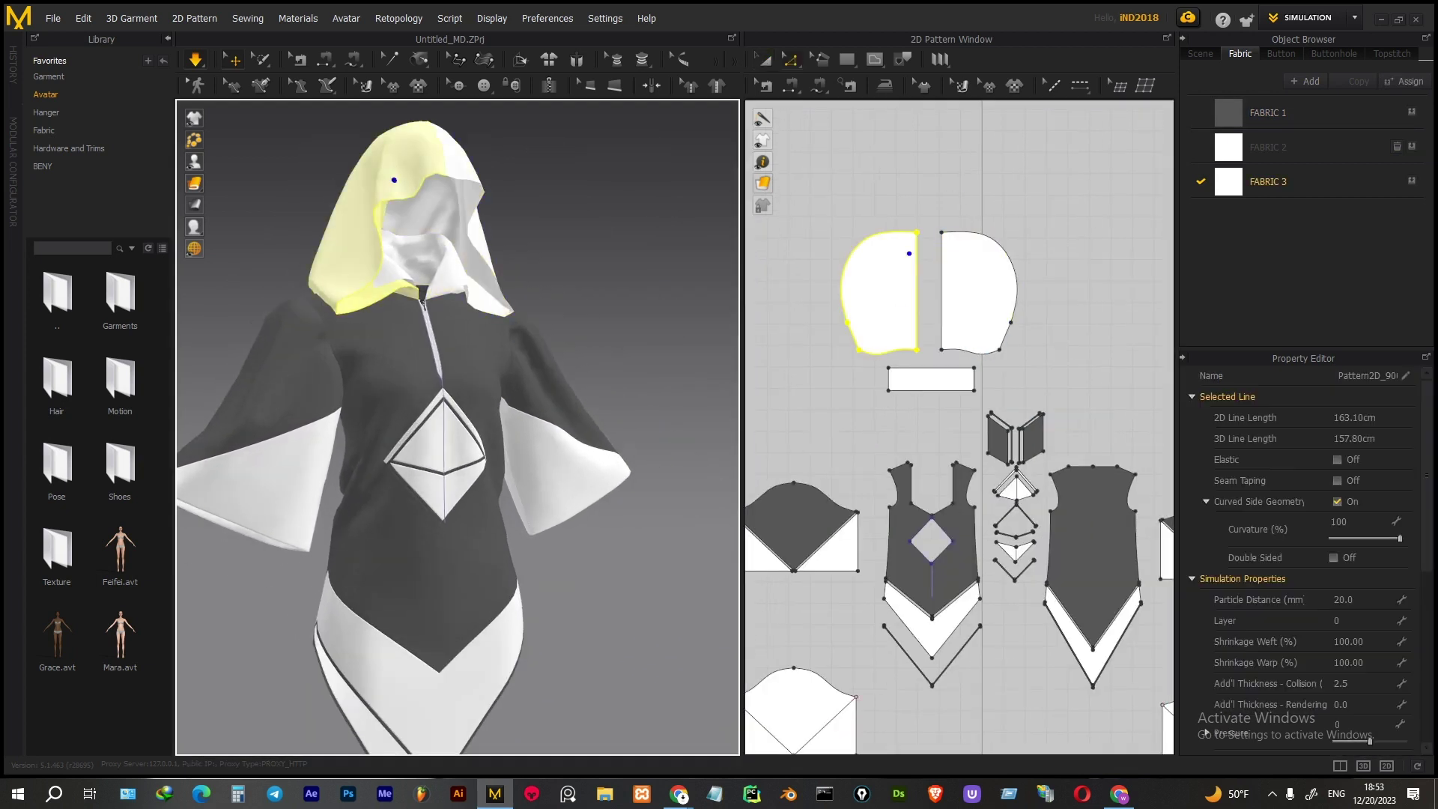
click(928, 247)
right_click(917, 299)
click(974, 389)
key(Return)
scroll(958, 375, up, 3)
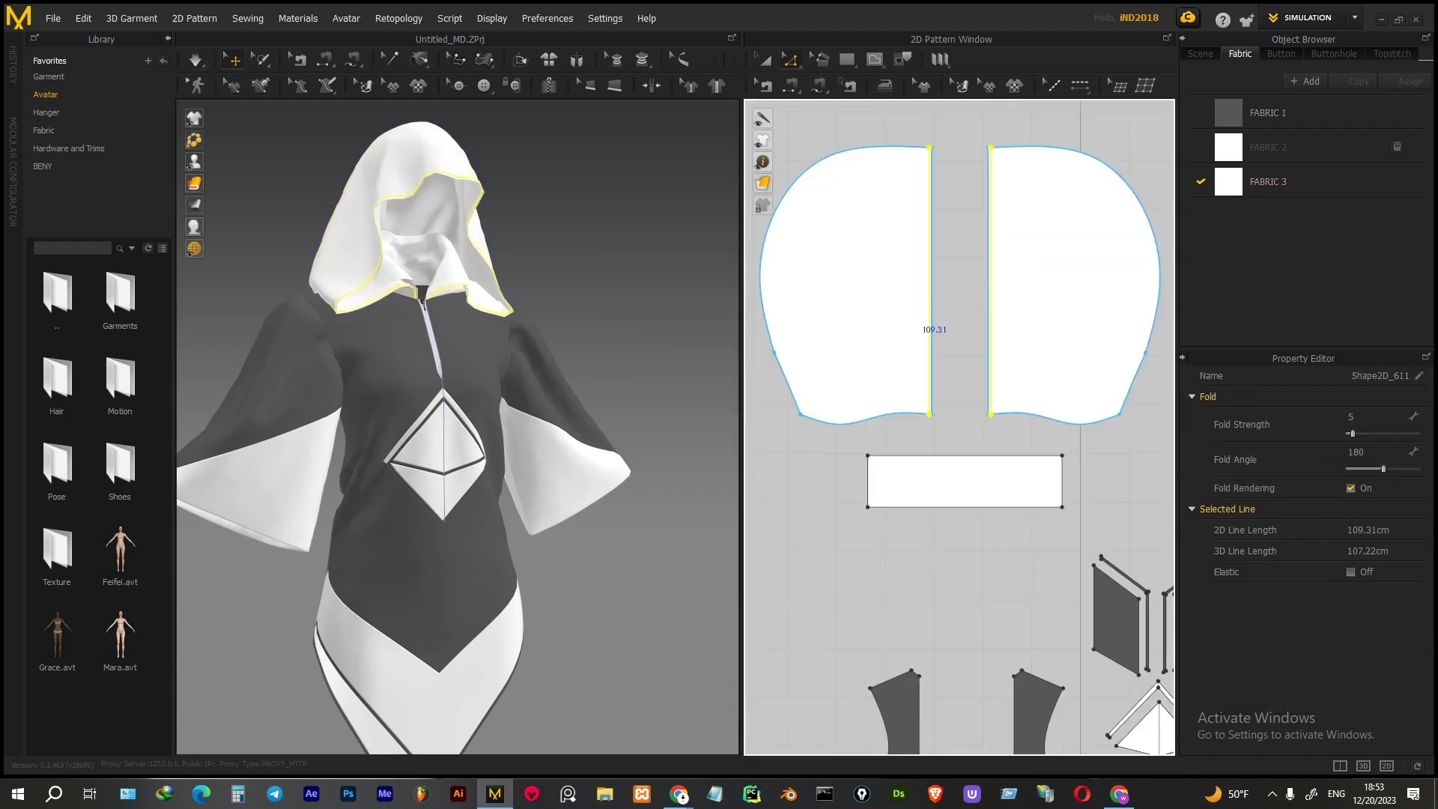
right_click(956, 290)
click(996, 385)
scroll(419, 225, up, 5)
Apply the dark grey fabric to the hood's outer panels, leaving the inner collar band white
click(314, 259)
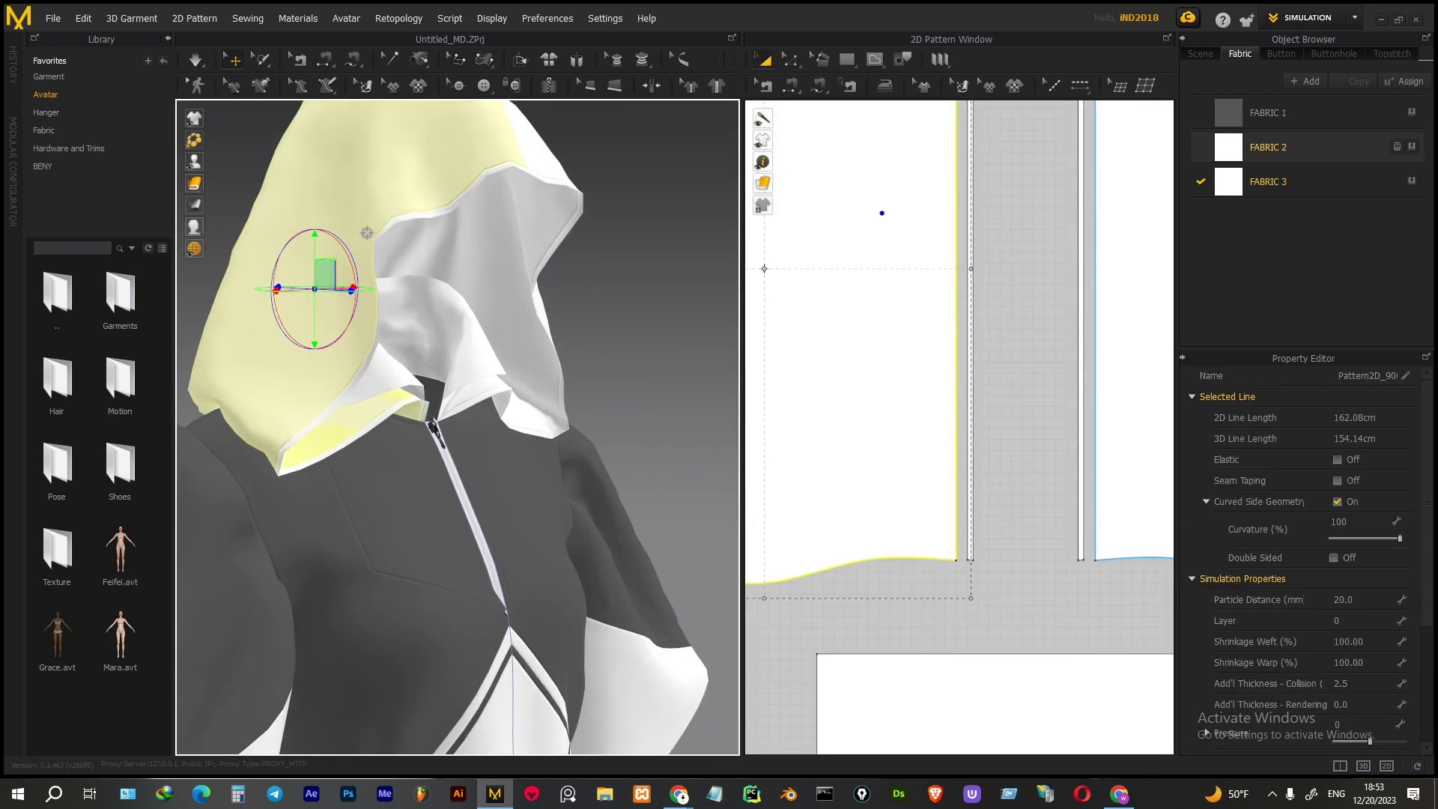
right_drag(524, 450, 375, 450)
key(Escape)
key(2)
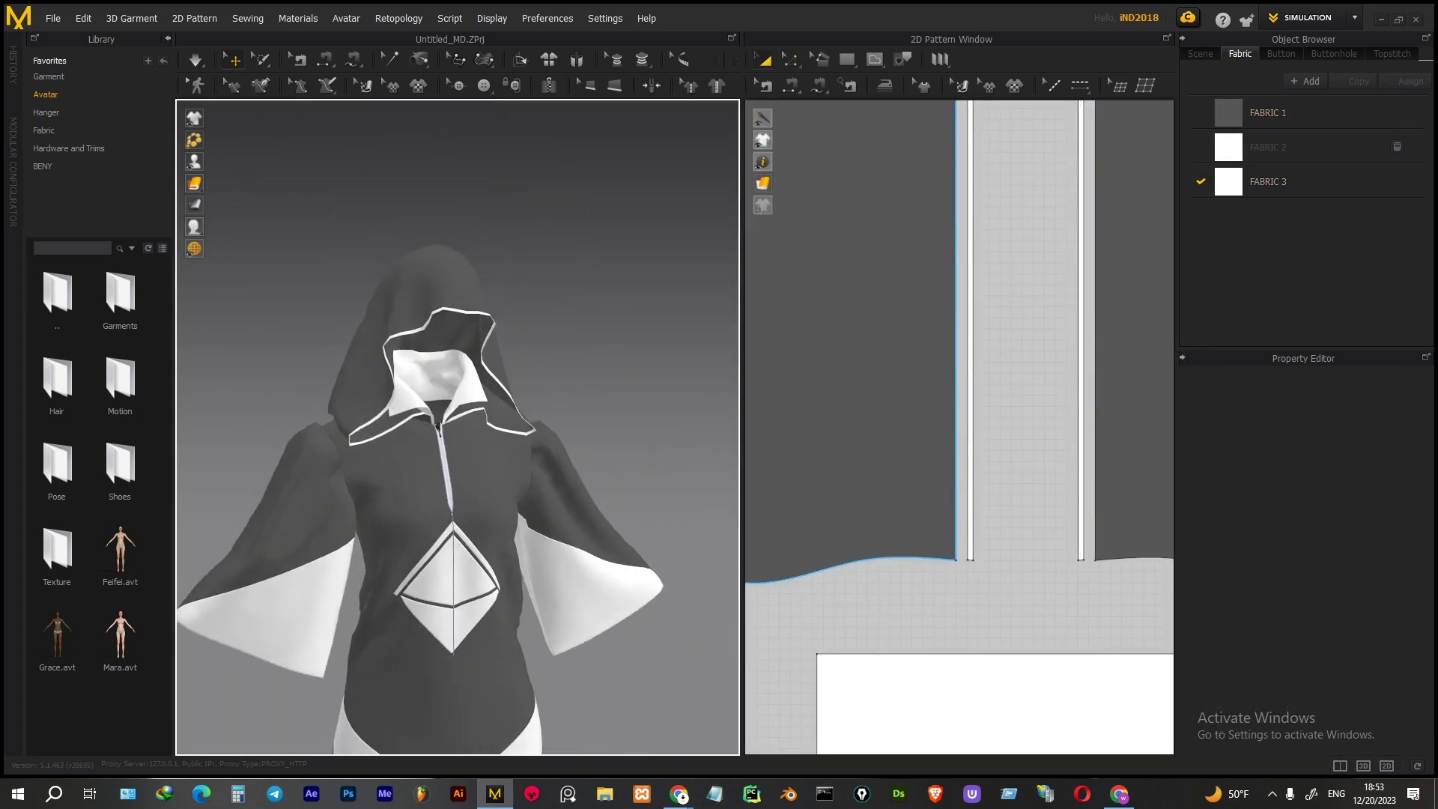
scroll(456, 427, up, 2)
click(442, 307)
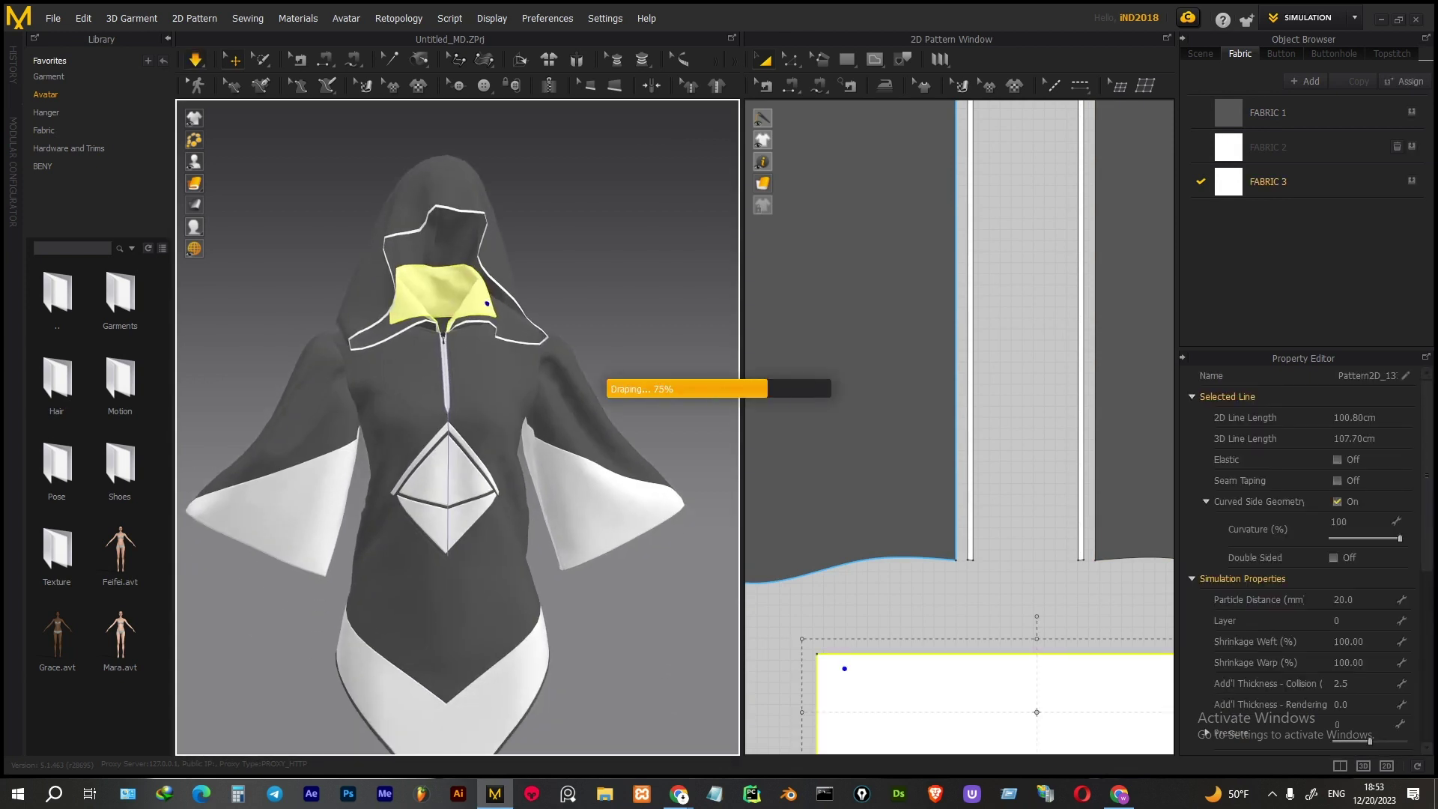
scroll(445, 328, down, 3)
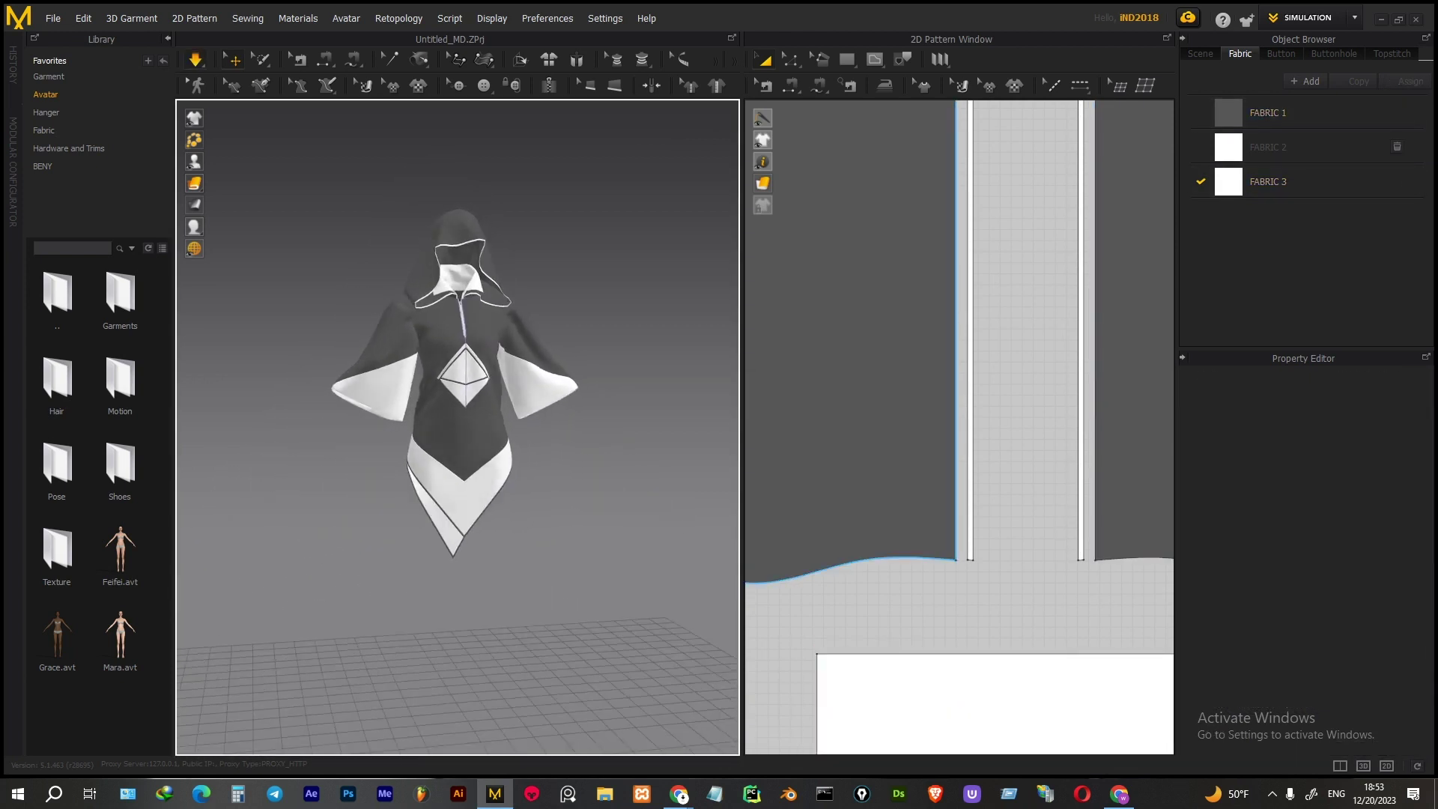
scroll(459, 428, up, 5)
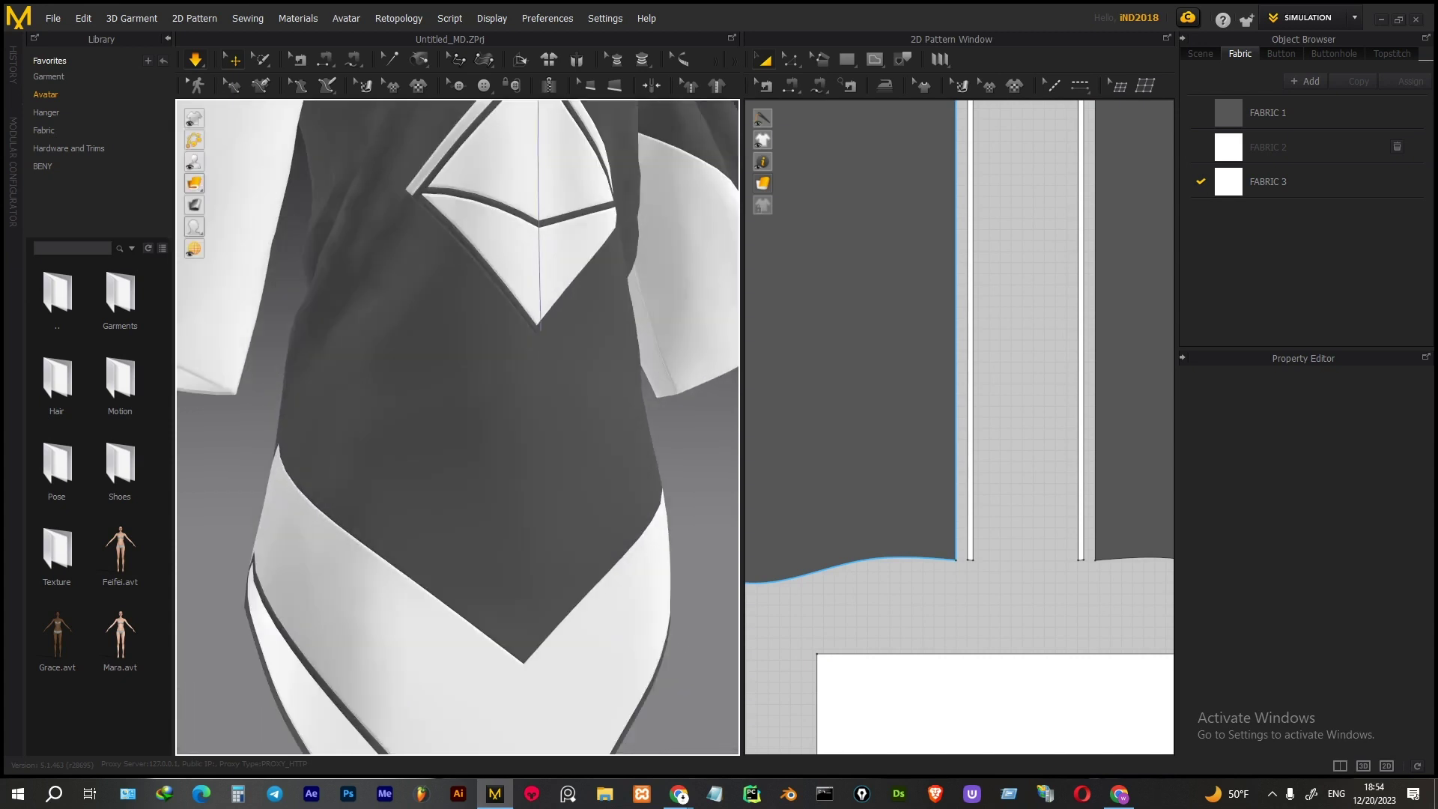
scroll(460, 428, down, 2)
scroll(459, 428, down, 2)
scroll(459, 427, down, 2)
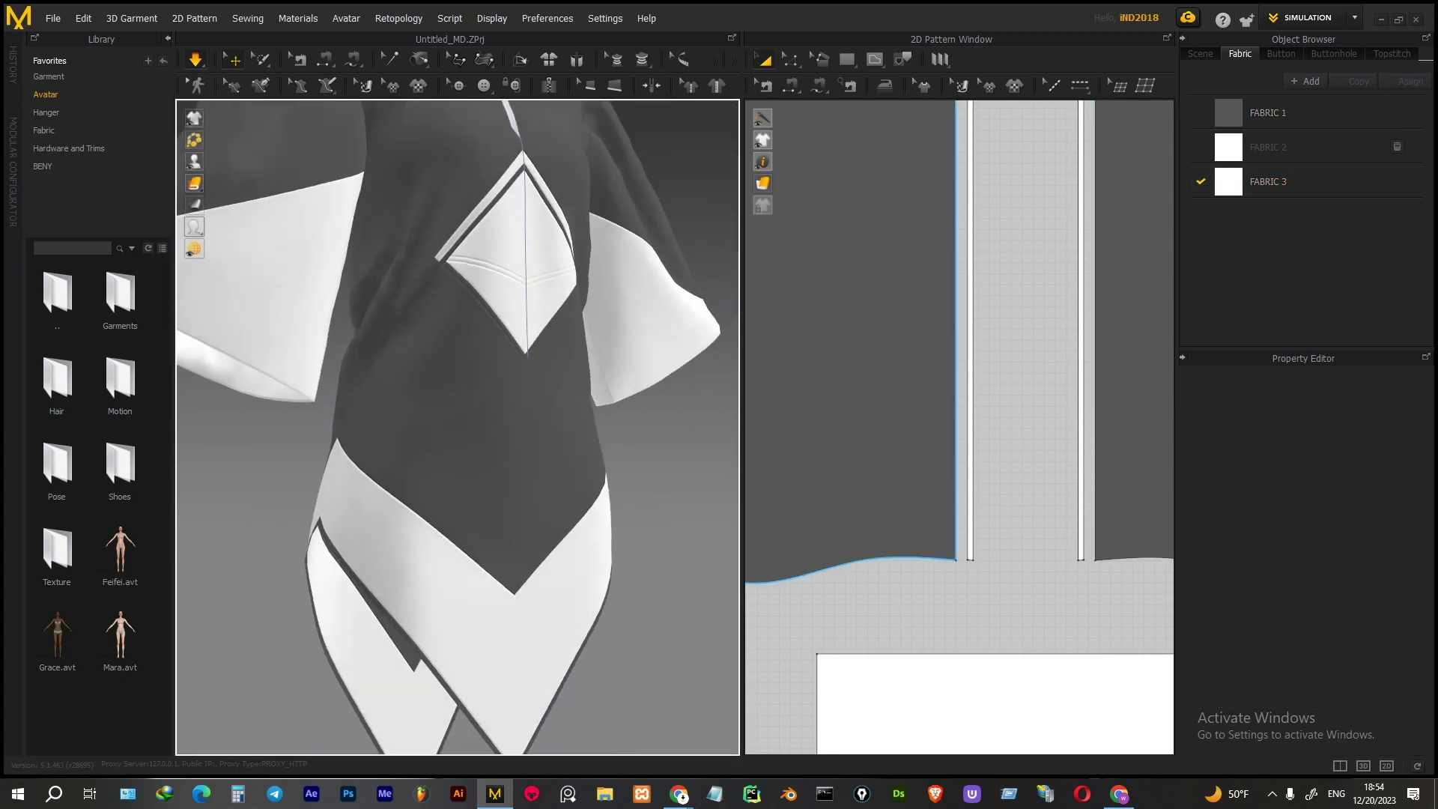
scroll(460, 428, down, 2)
scroll(460, 428, down, 2)
scroll(958, 427, down, 3)
scroll(958, 427, down, 3)
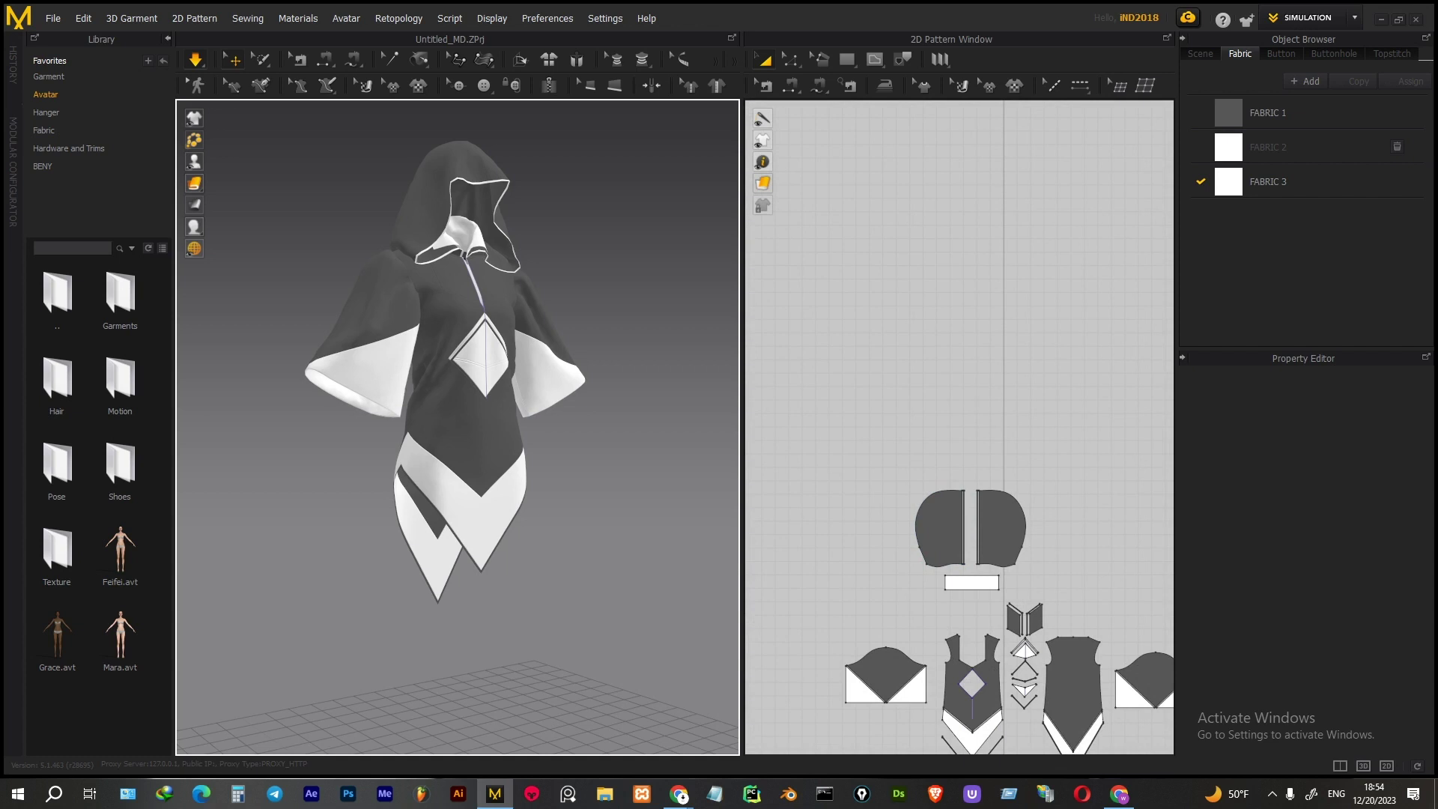
Save the finished tunic project, then bring up Blender's FBX import browser listing 8.fbx
middle_drag(1004, 613, 928, 395)
scroll(929, 395, down, 2)
key(ctrl+a)
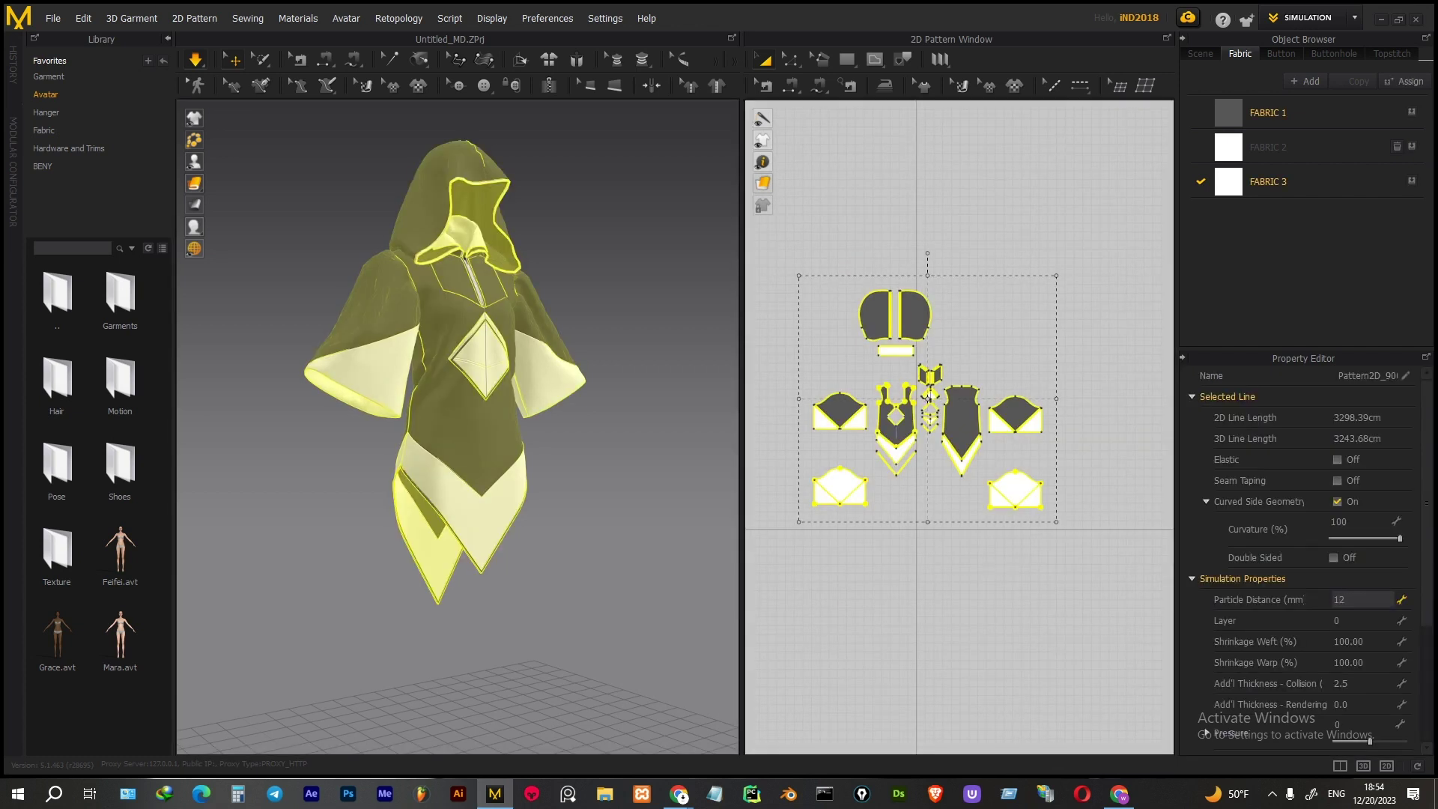
key(Escape)
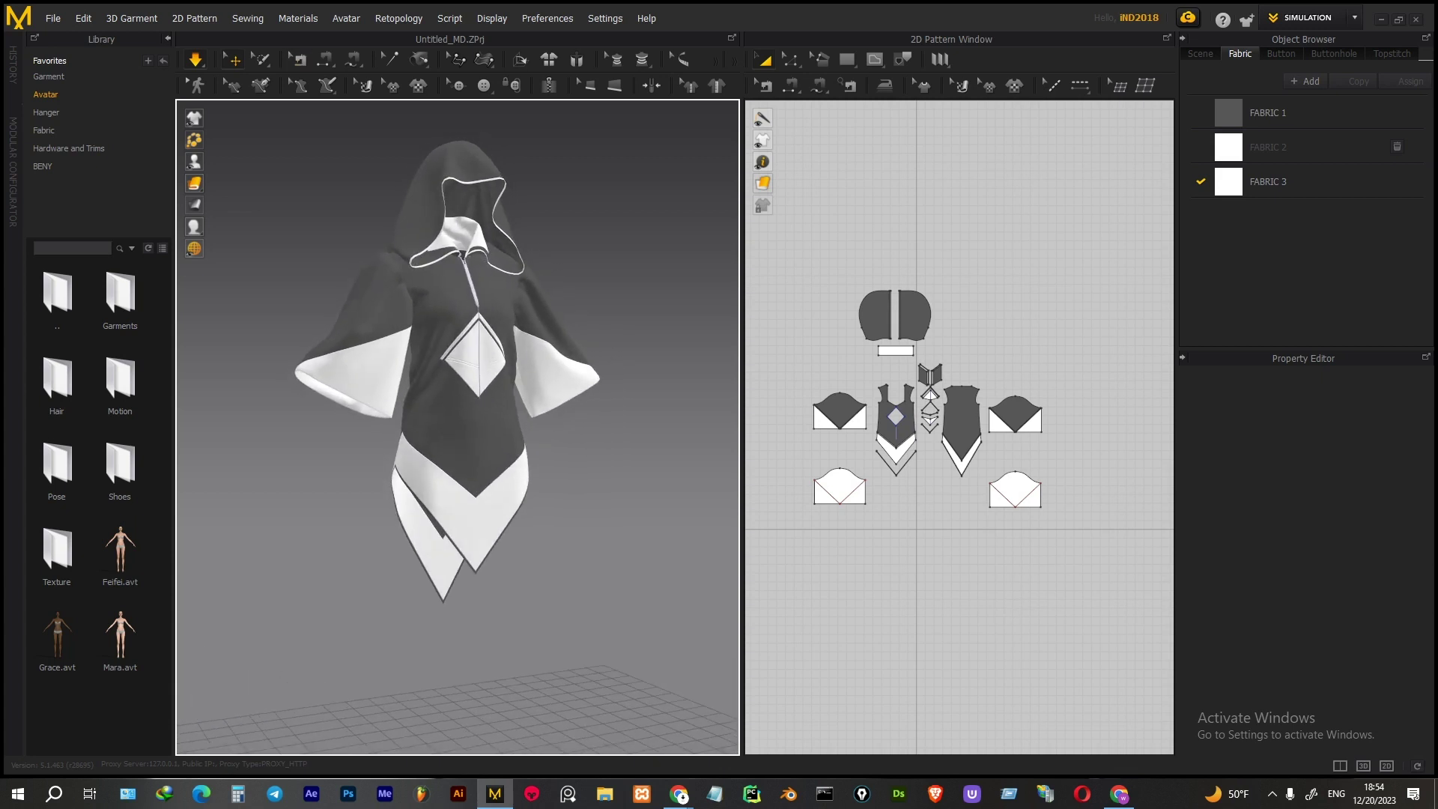
click(53, 18)
mouse_move(65, 123)
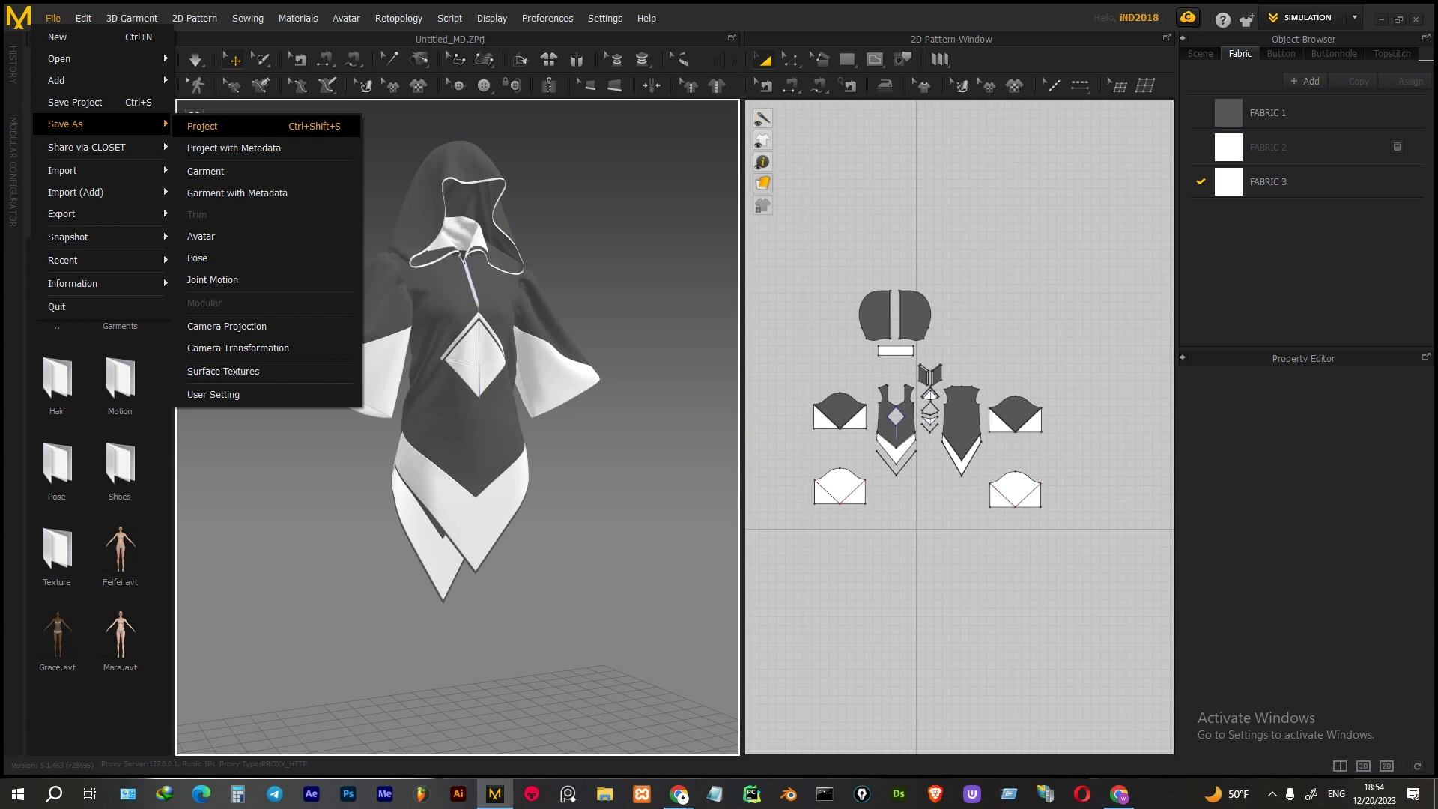
click(202, 236)
click(674, 442)
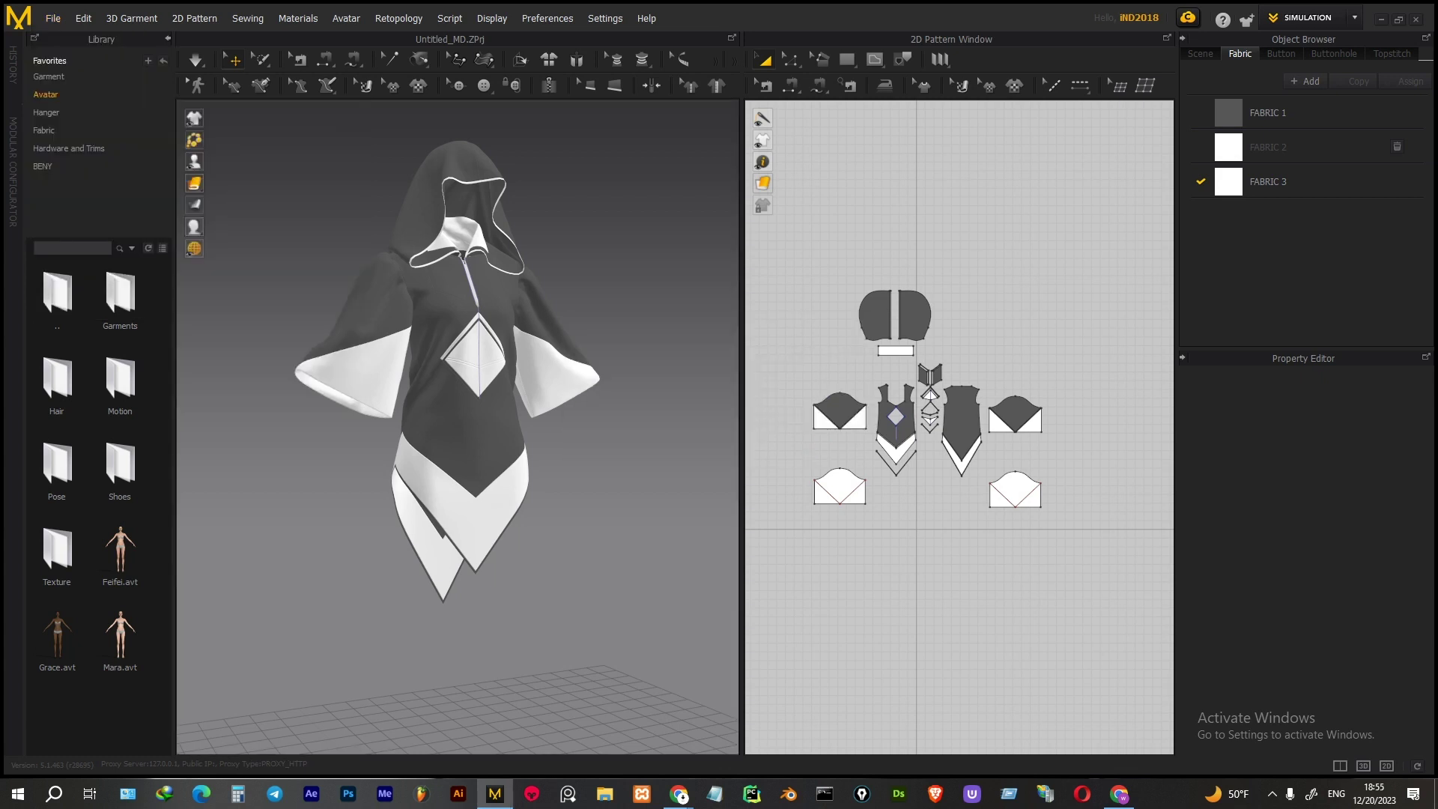
click(203, 379)
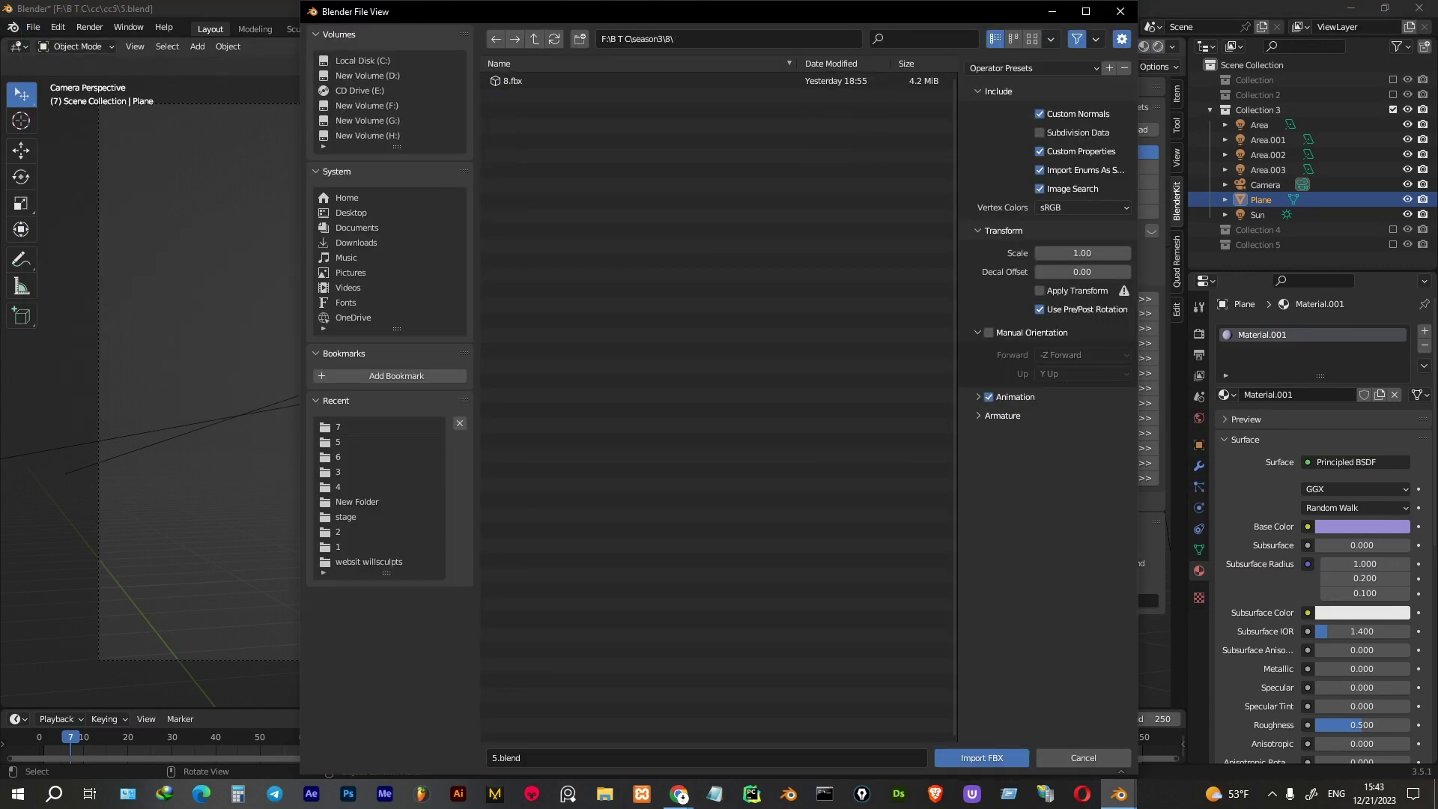
Import 8.fbx, scale it to 0.938, reposition it, and preview in Rendered shading
double_click(512, 80)
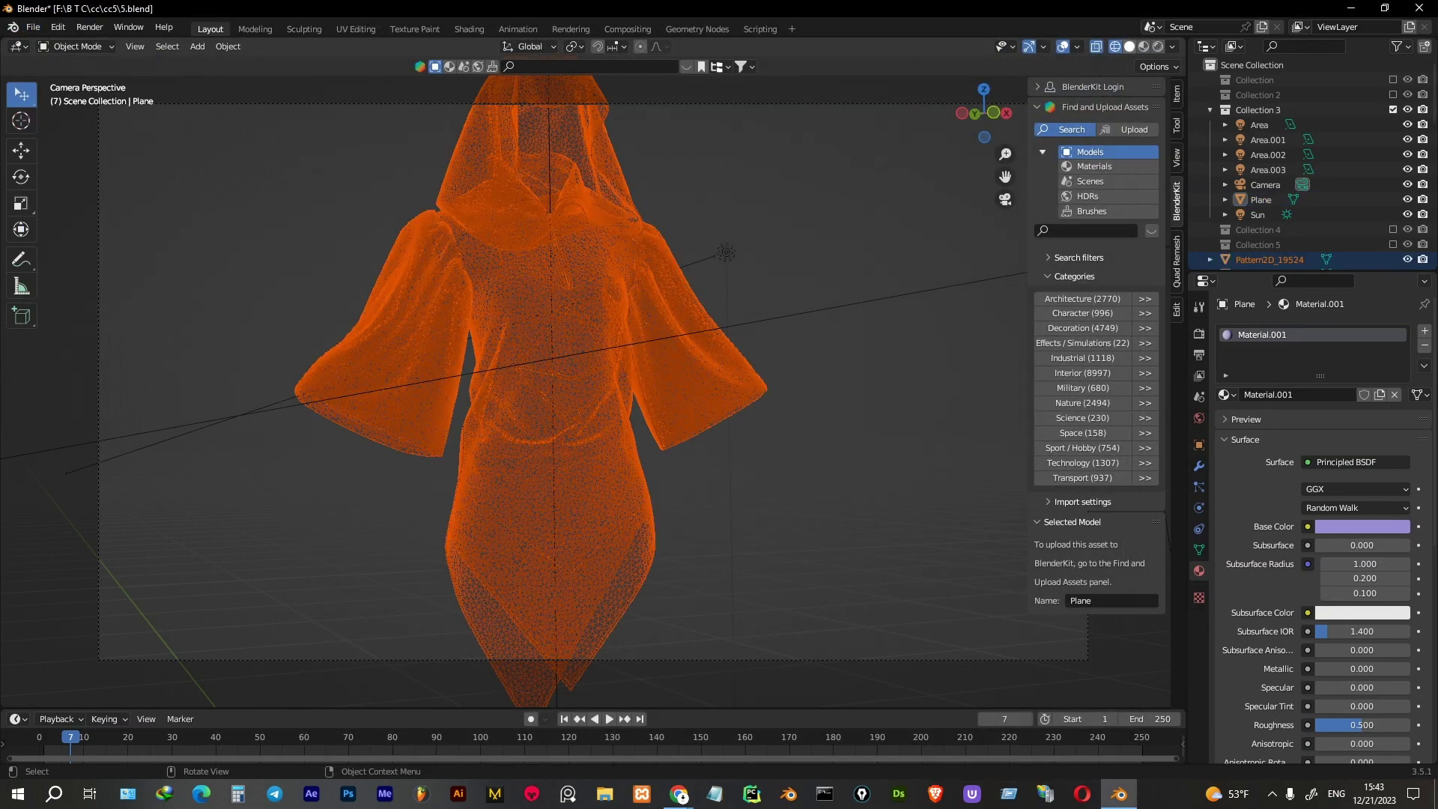
key(s)
key(Return)
key(g)
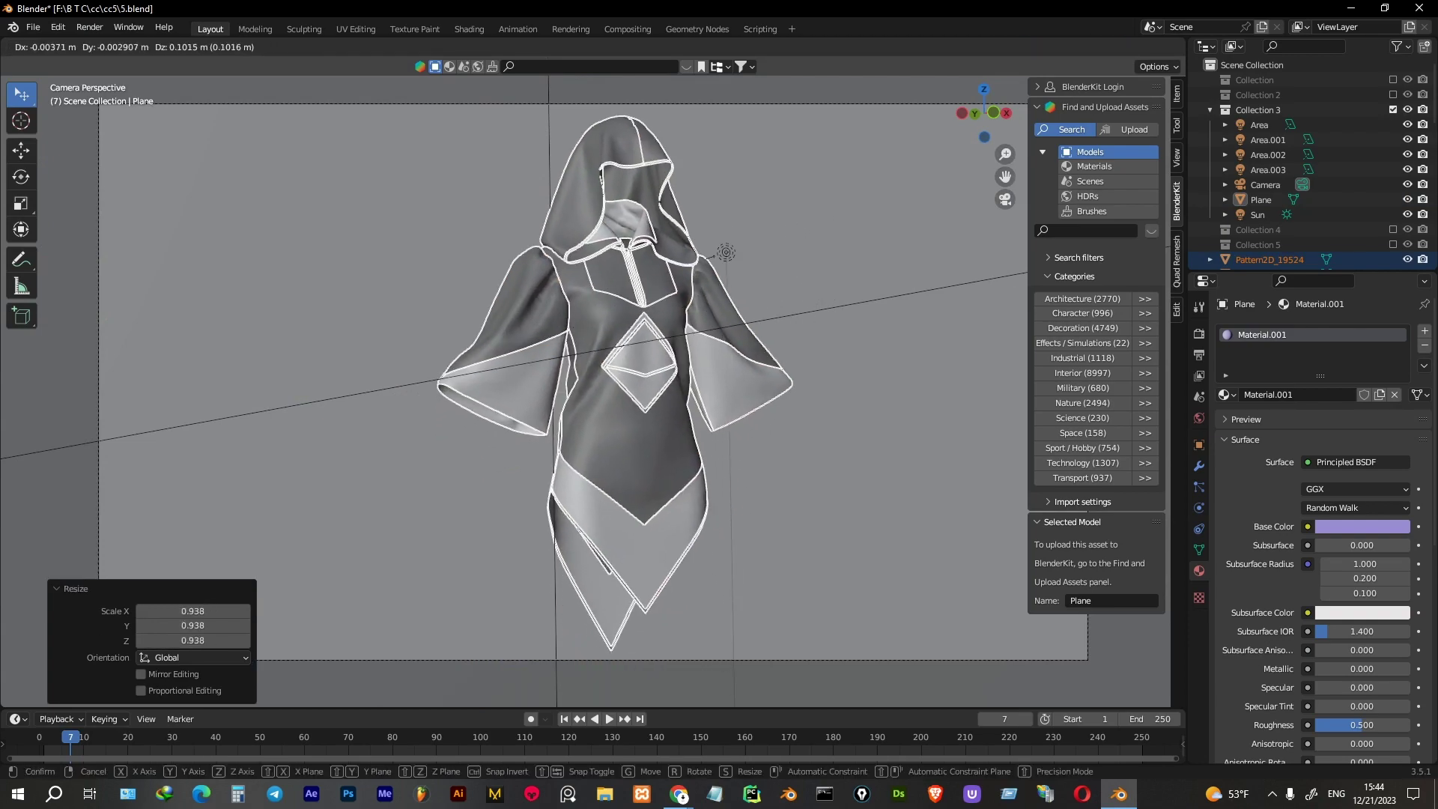
key(Return)
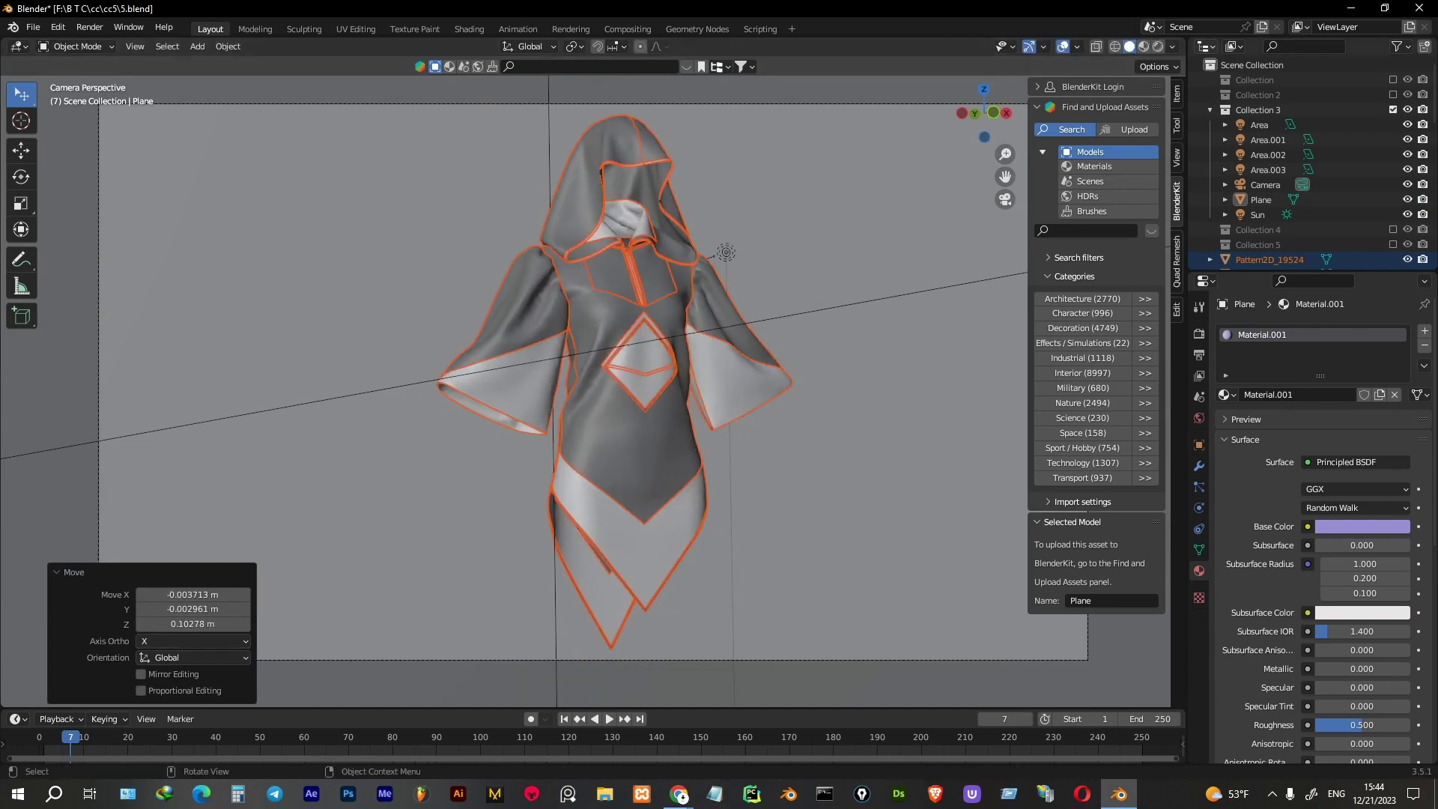
click(1158, 47)
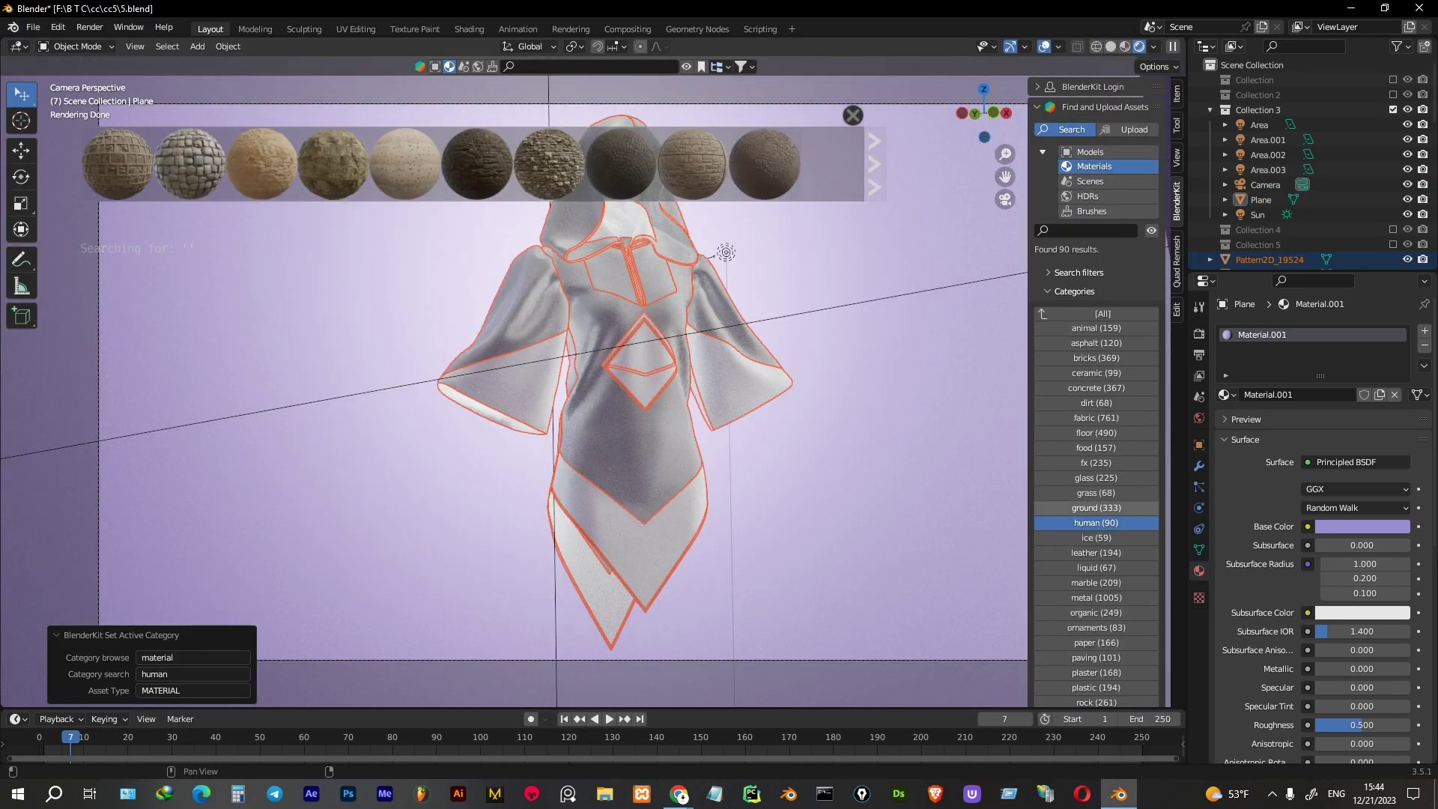
Browse the concrete materials in the BlenderKit asset bar
click(1095, 477)
click(1095, 418)
click(1096, 388)
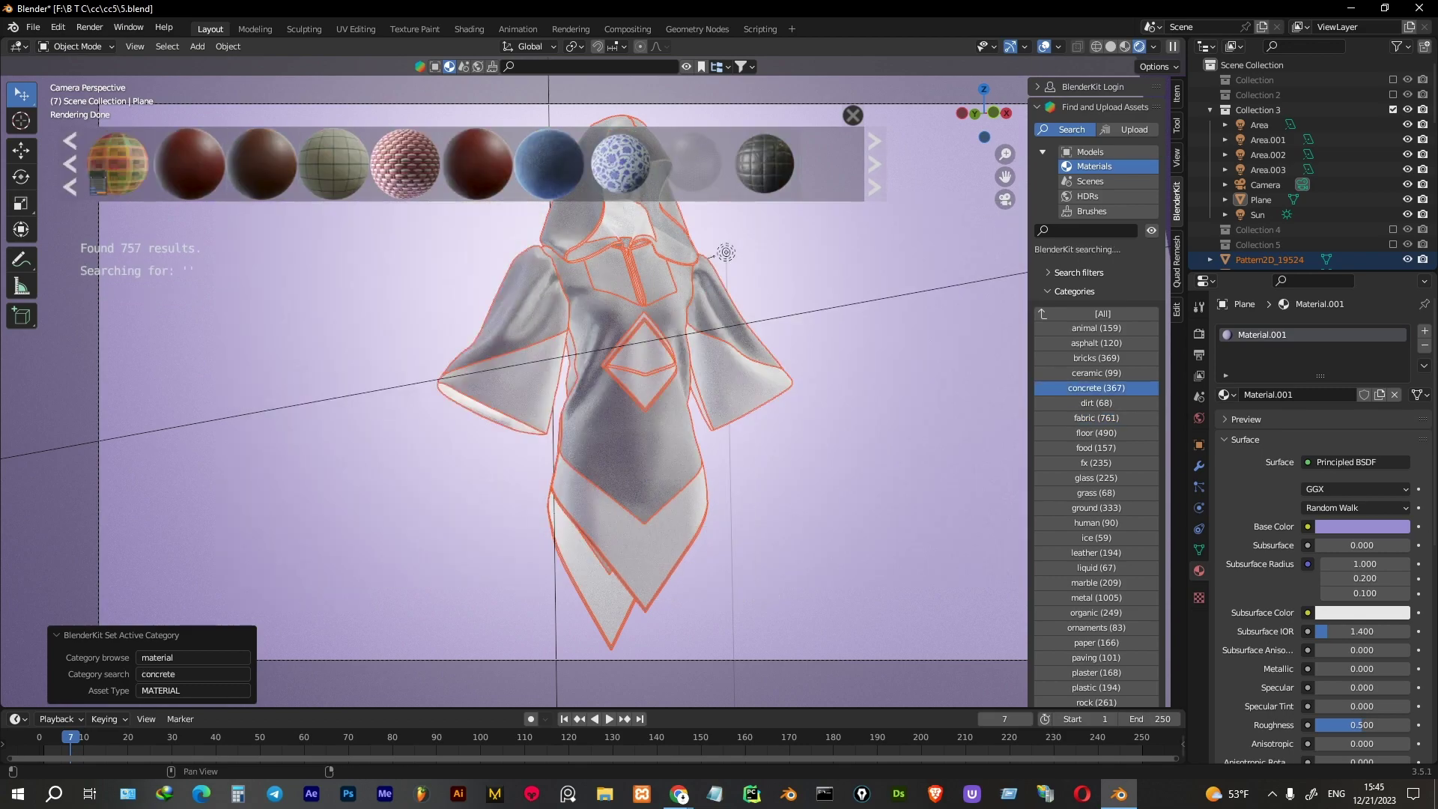
scroll(479, 165, down, 5)
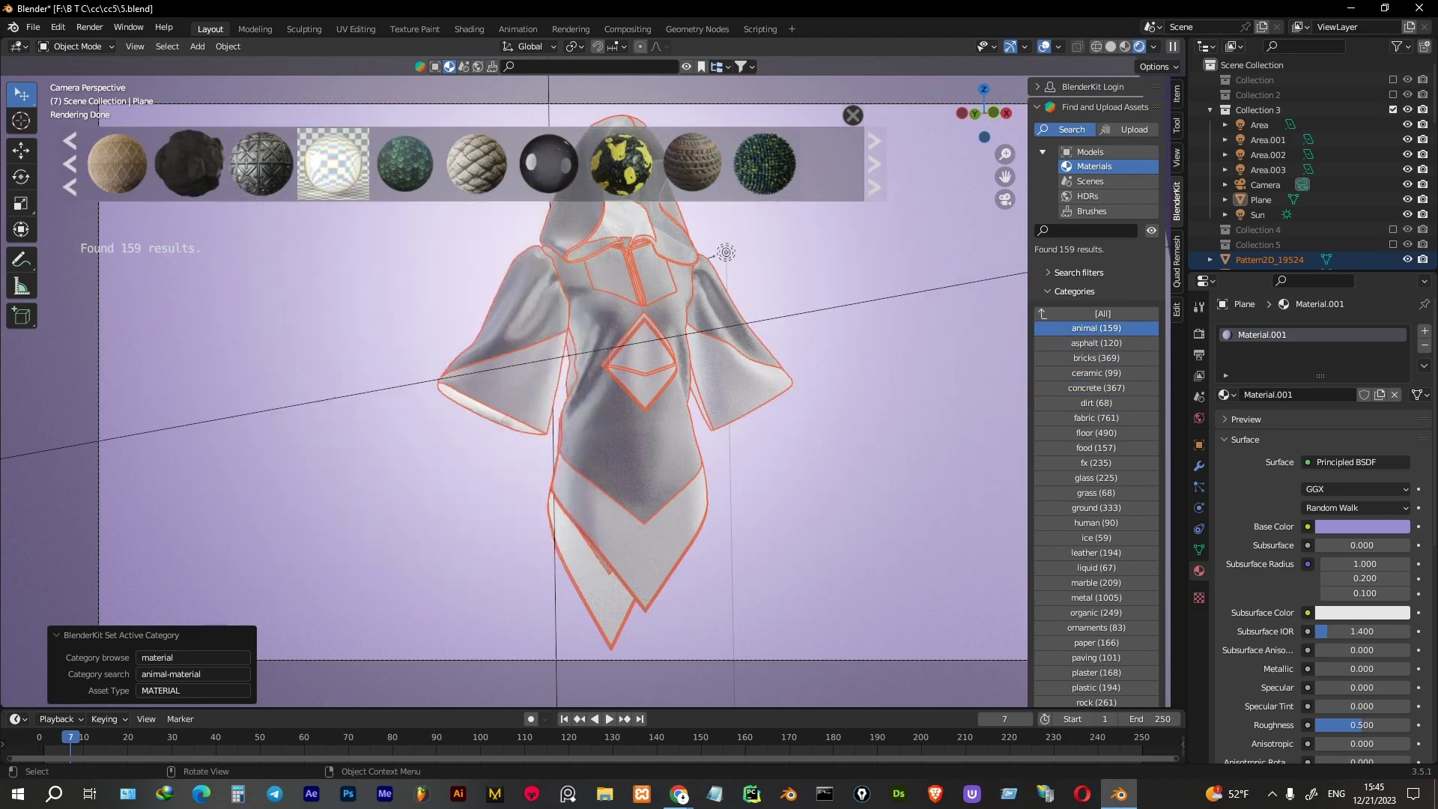
scroll(480, 165, down, 2)
scroll(480, 165, down, 2)
scroll(479, 164, down, 2)
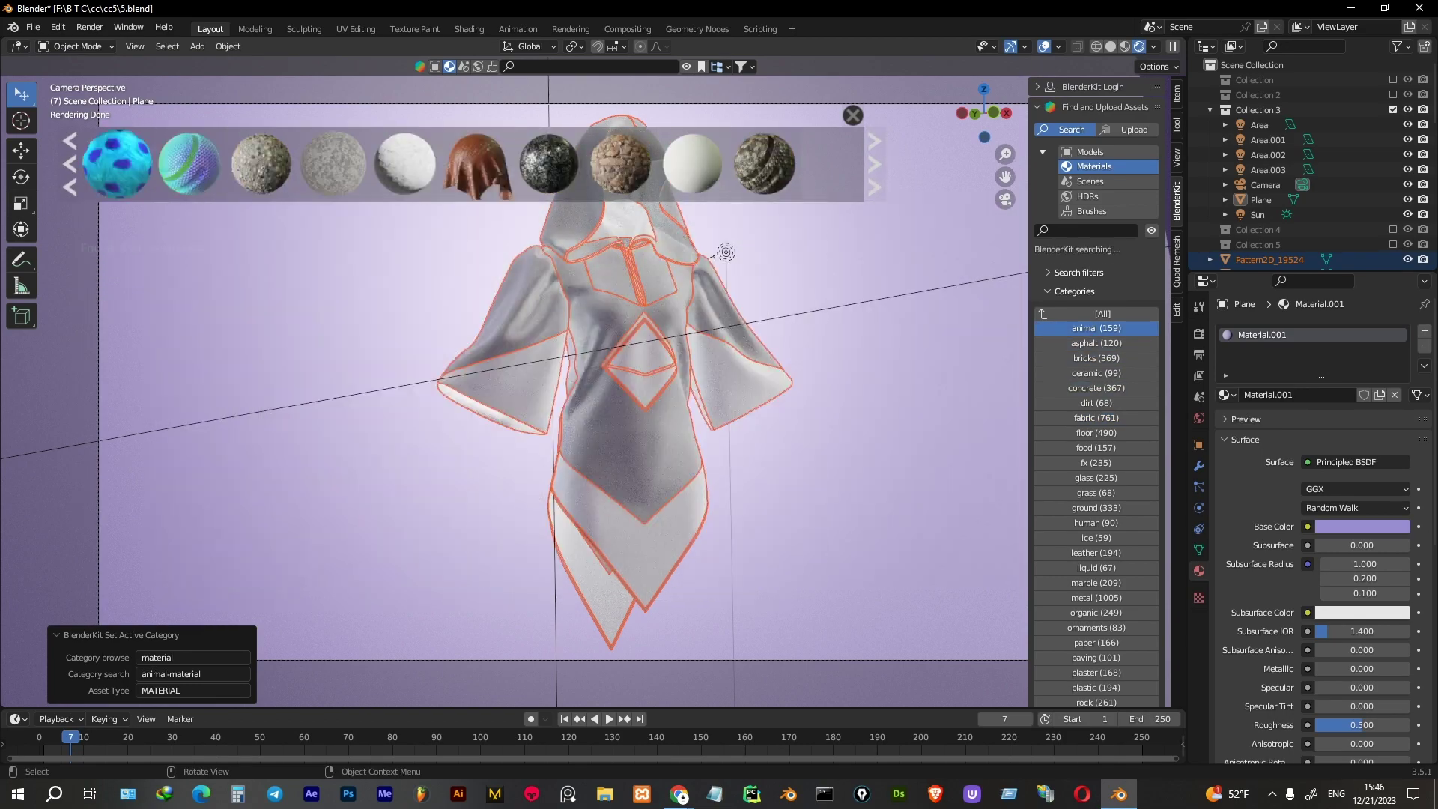
scroll(479, 164, down, 2)
scroll(479, 165, down, 2)
scroll(479, 165, down, 2)
scroll(479, 165, down, 2)
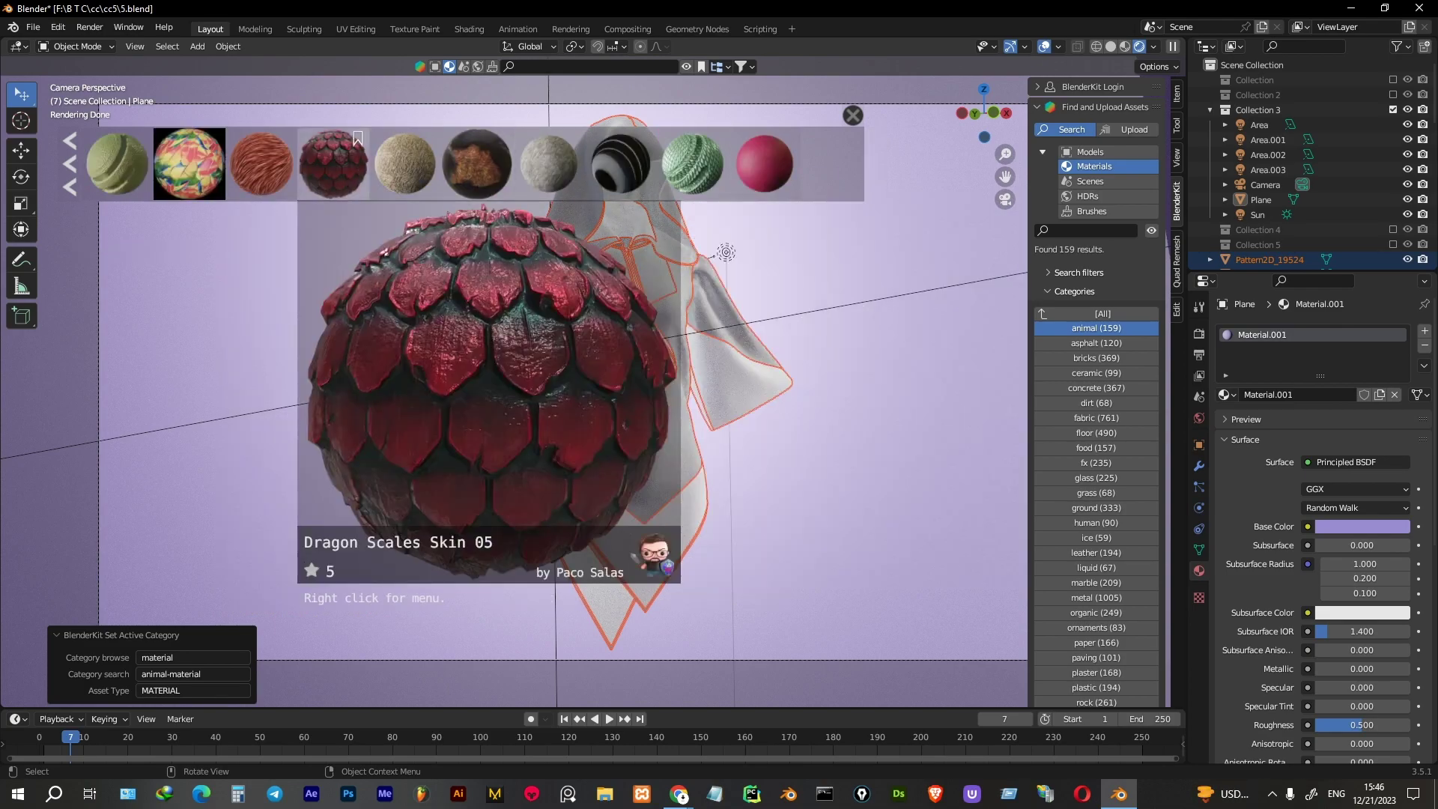
Browse the marble, rock and rust categories, ending on the stone materials
click(1096, 583)
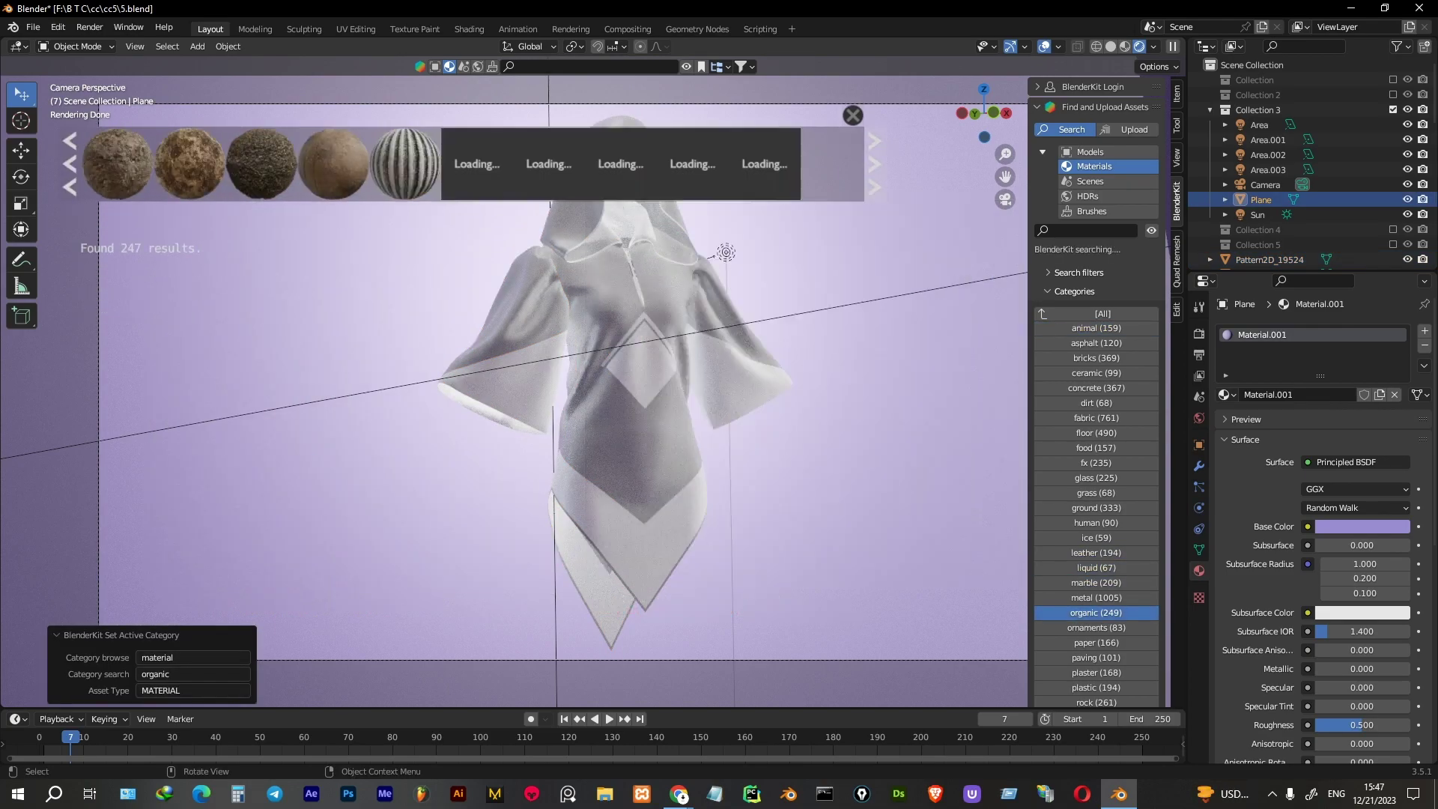
scroll(480, 165, down, 2)
scroll(479, 164, down, 2)
scroll(479, 165, down, 2)
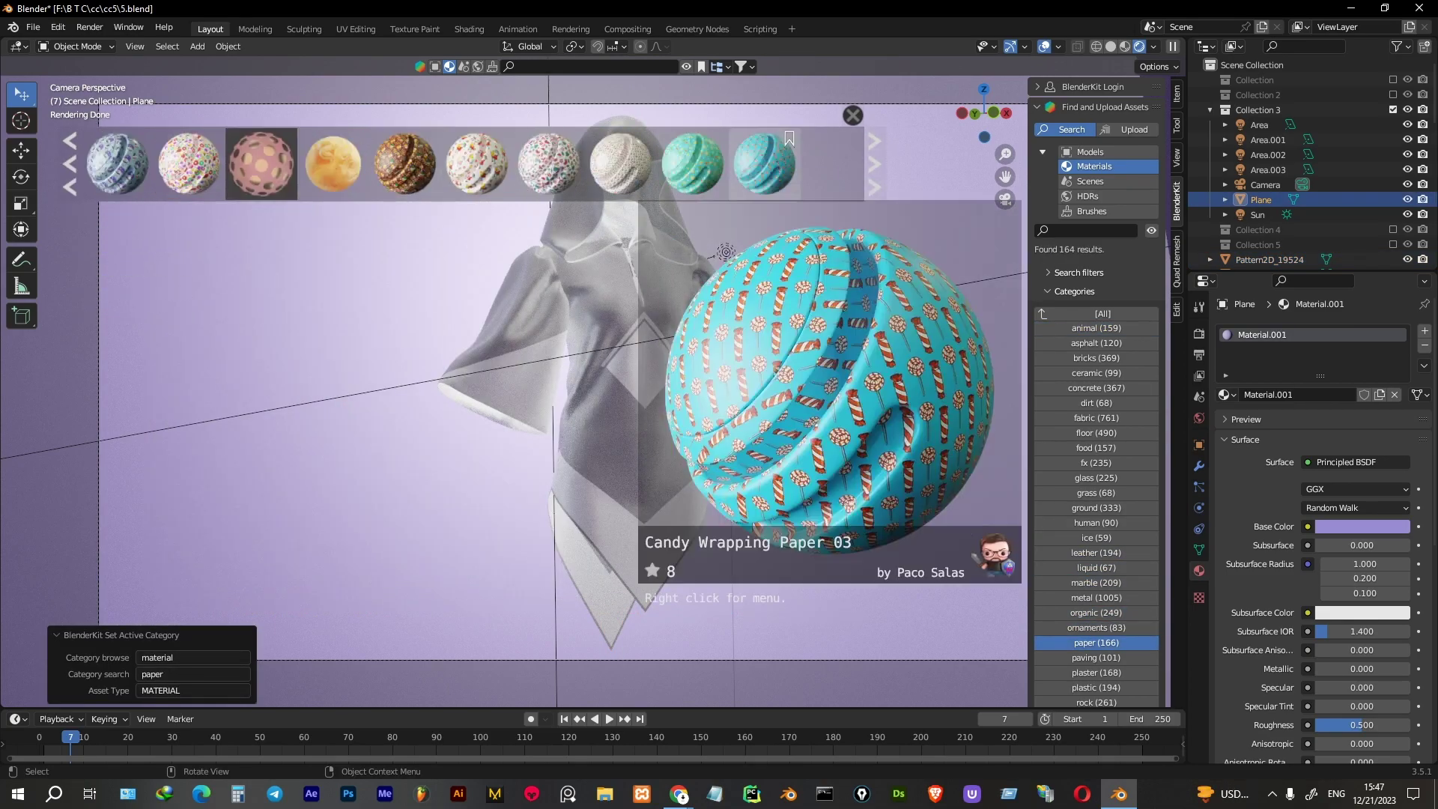
scroll(479, 165, down, 2)
scroll(614, 161, down, 2)
scroll(614, 161, down, 2)
scroll(614, 161, down, 2)
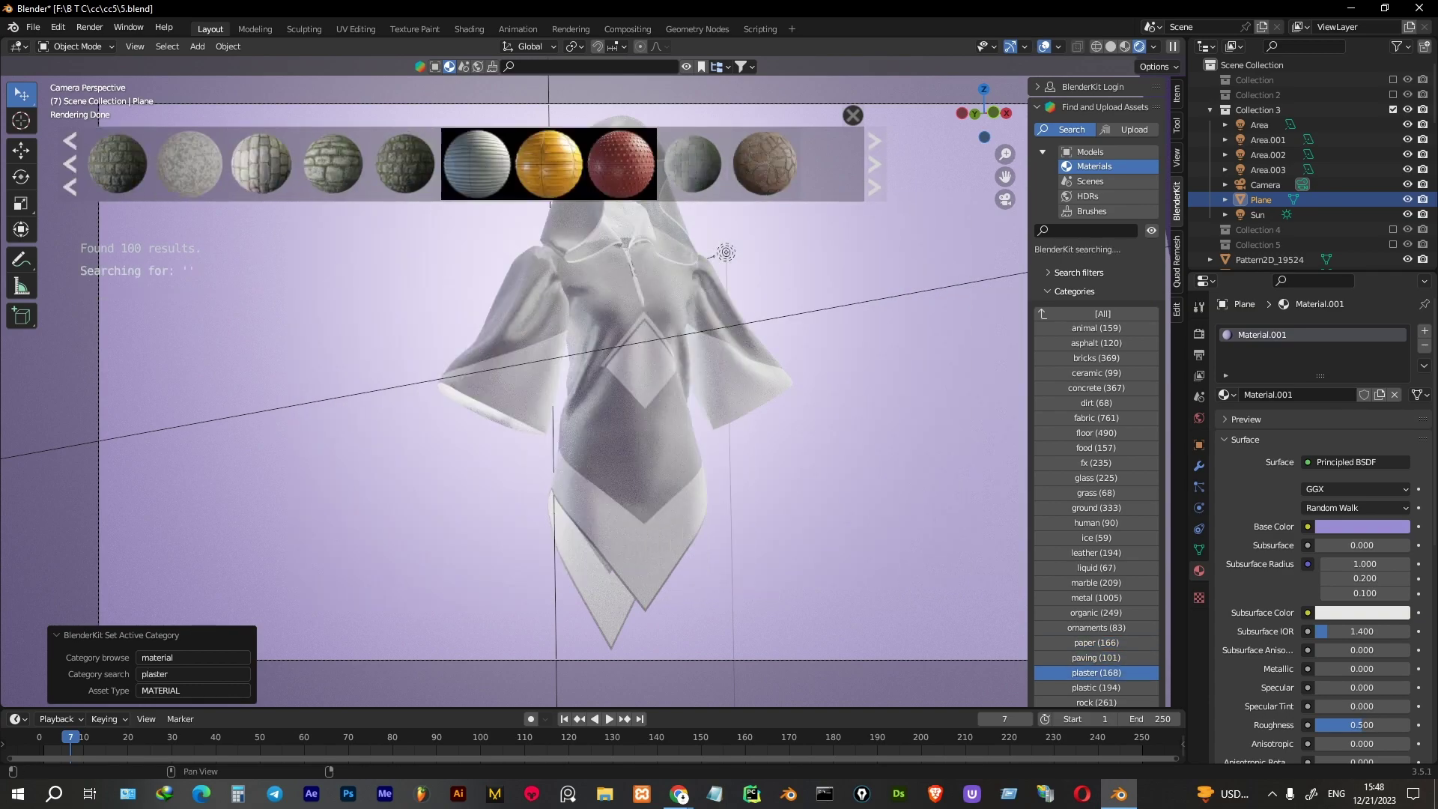
click(1096, 702)
scroll(1096, 637, down, 3)
scroll(1095, 644, down, 1)
click(1095, 627)
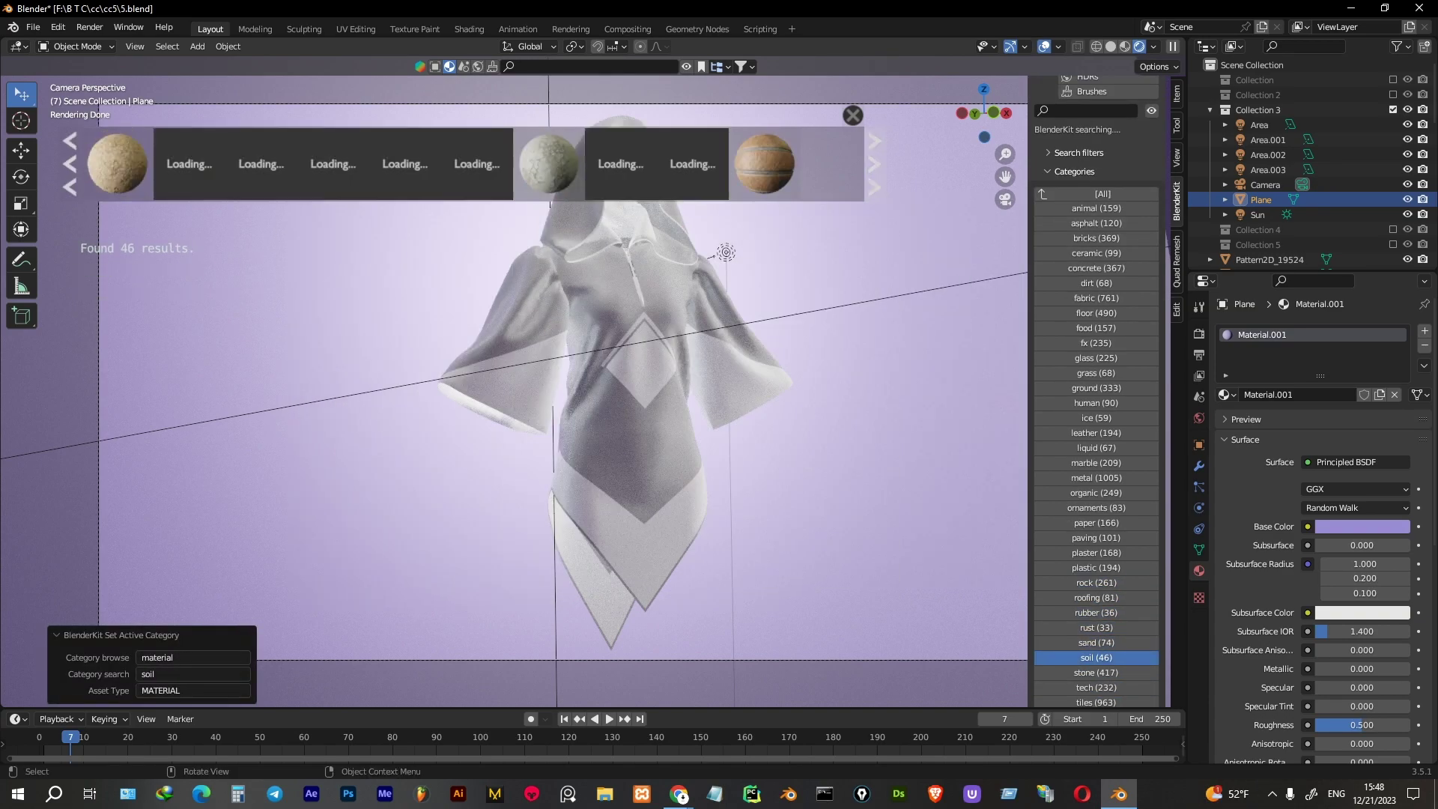
click(1095, 672)
scroll(620, 163, down, 2)
scroll(621, 163, down, 2)
scroll(620, 163, down, 2)
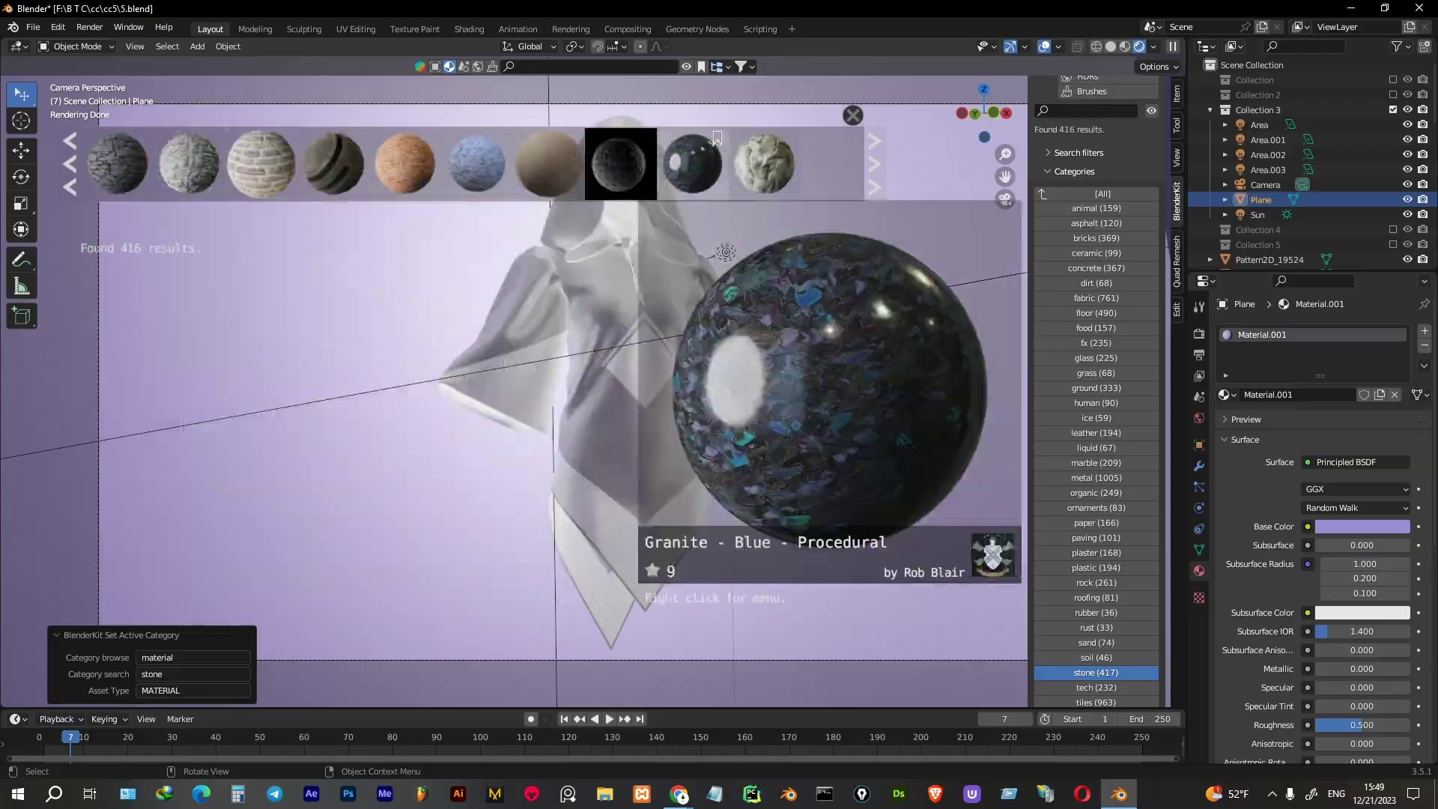
scroll(716, 161, down, 2)
Apply the Procedural Marble material to a sleeve panel and zoom in on it
drag(404, 163, 517, 315)
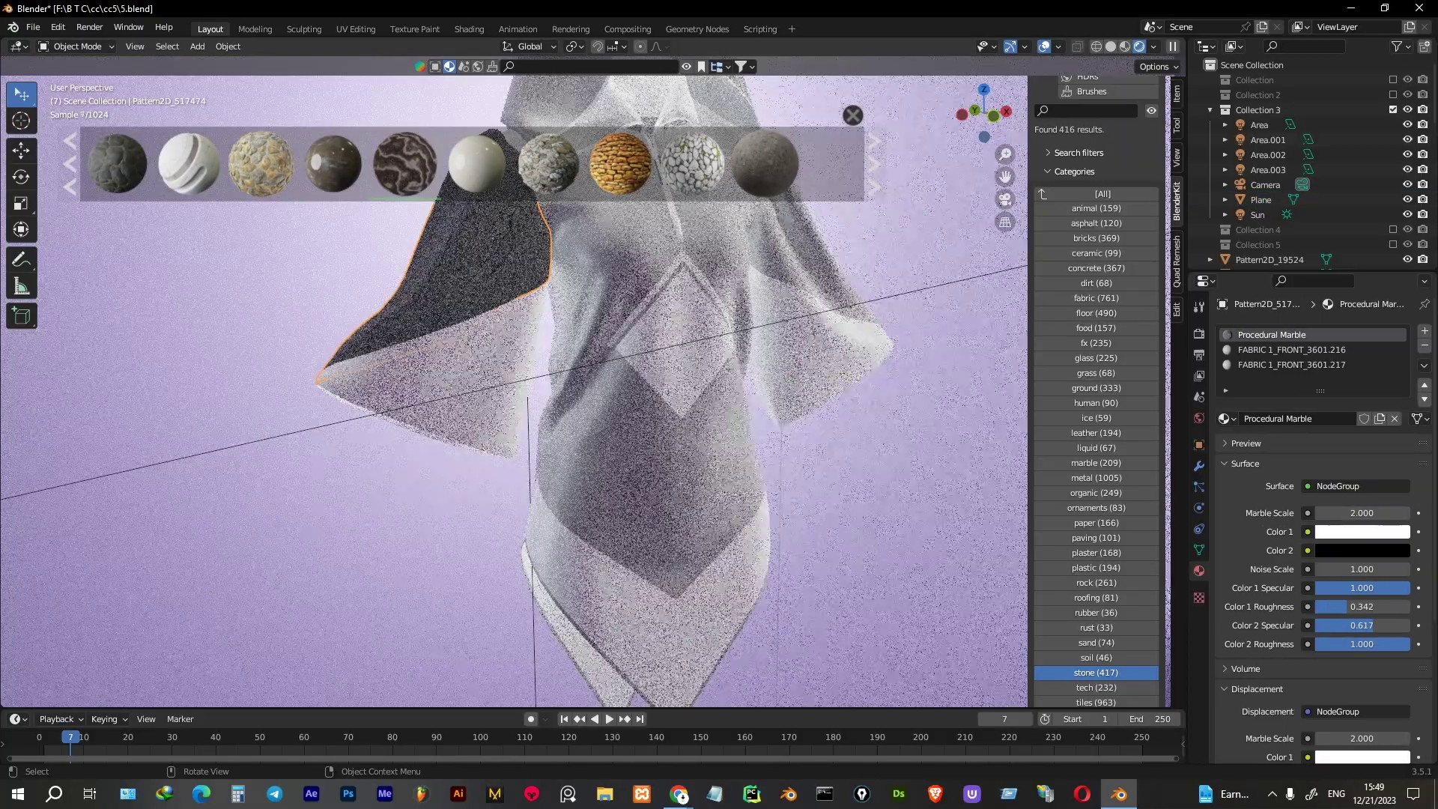
middle_drag(524, 374, 419, 390)
scroll(524, 374, up, 3)
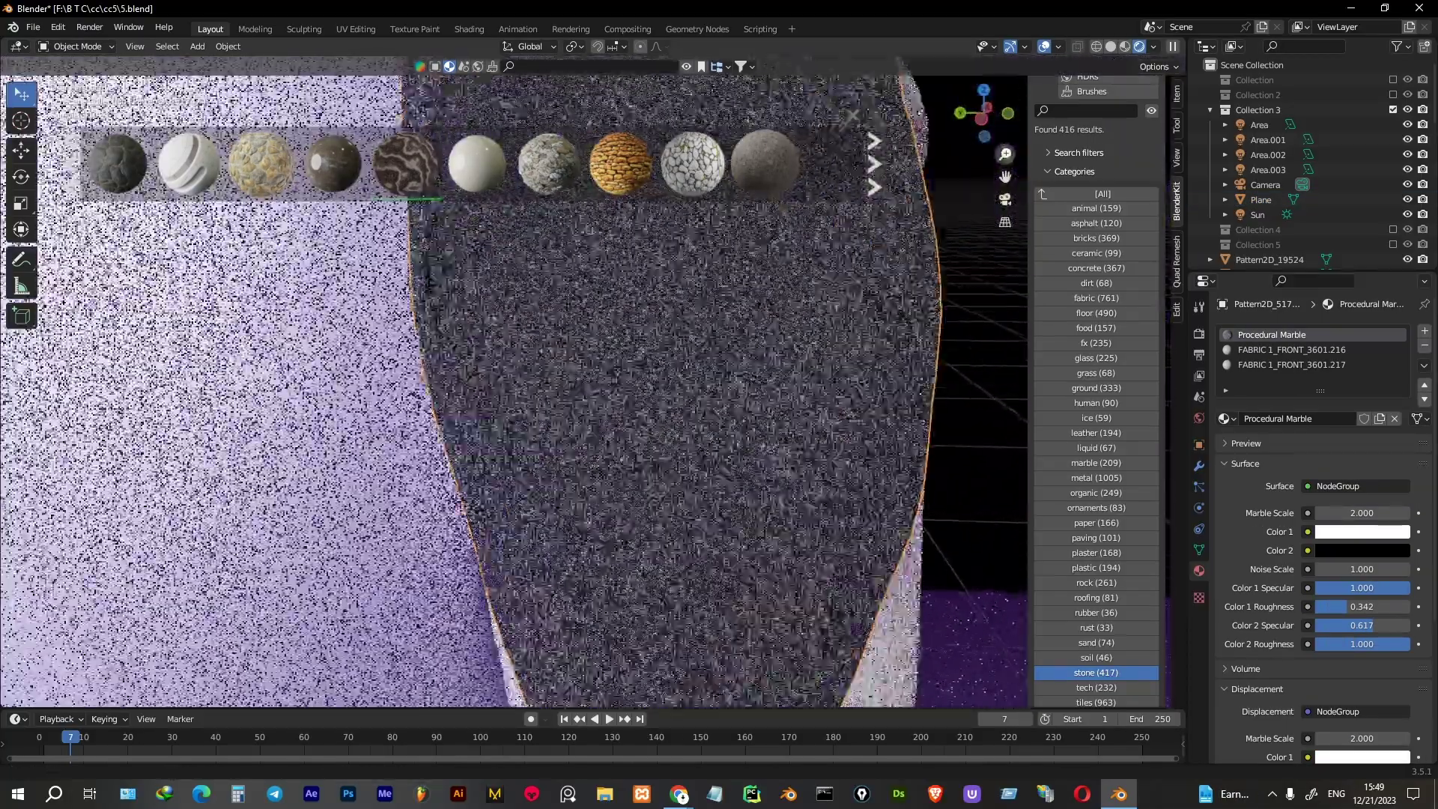
scroll(524, 374, up, 1)
scroll(524, 375, up, 1)
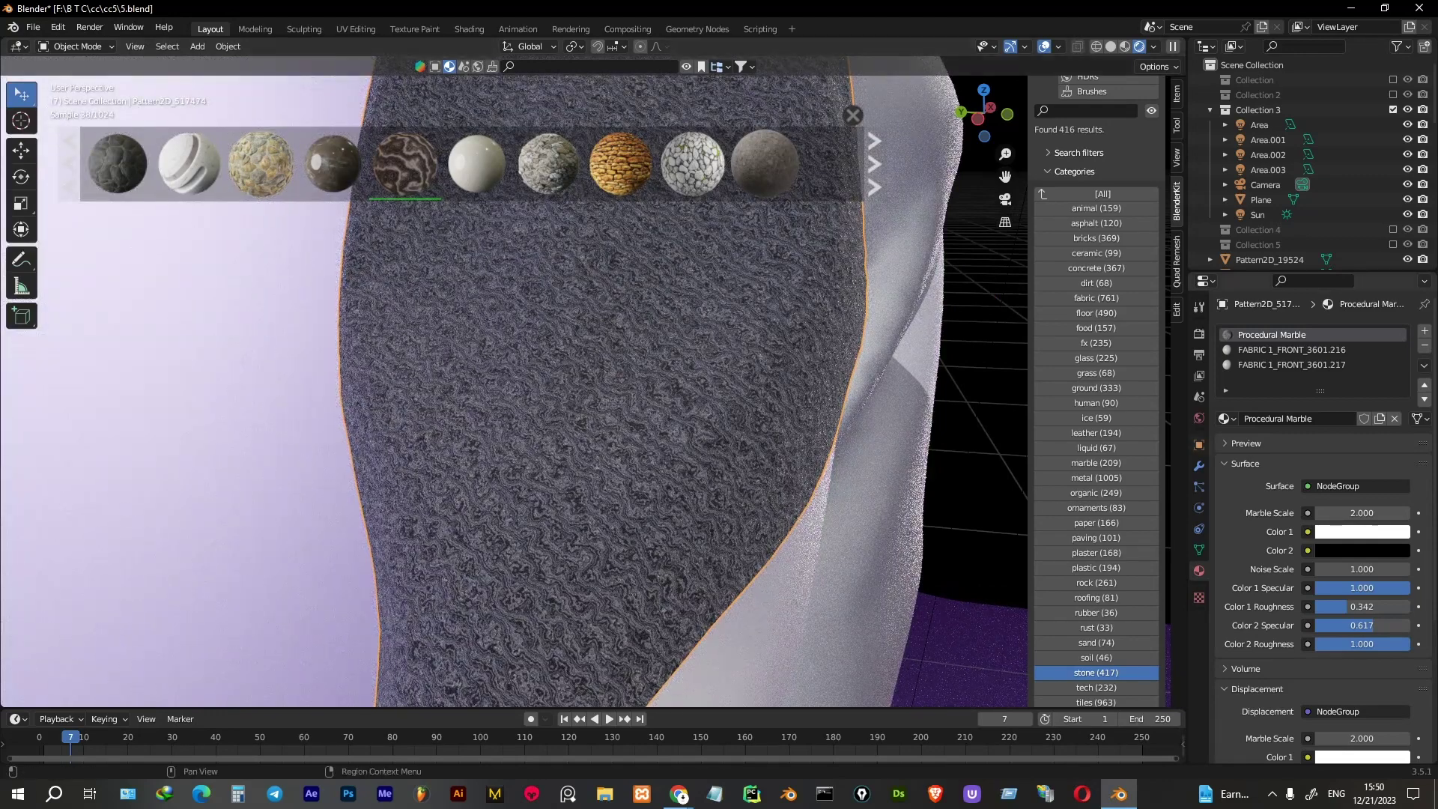
Split the viewport and turn the right area into a Shader Editor showing the marble nodes
click(613, 374)
click(635, 46)
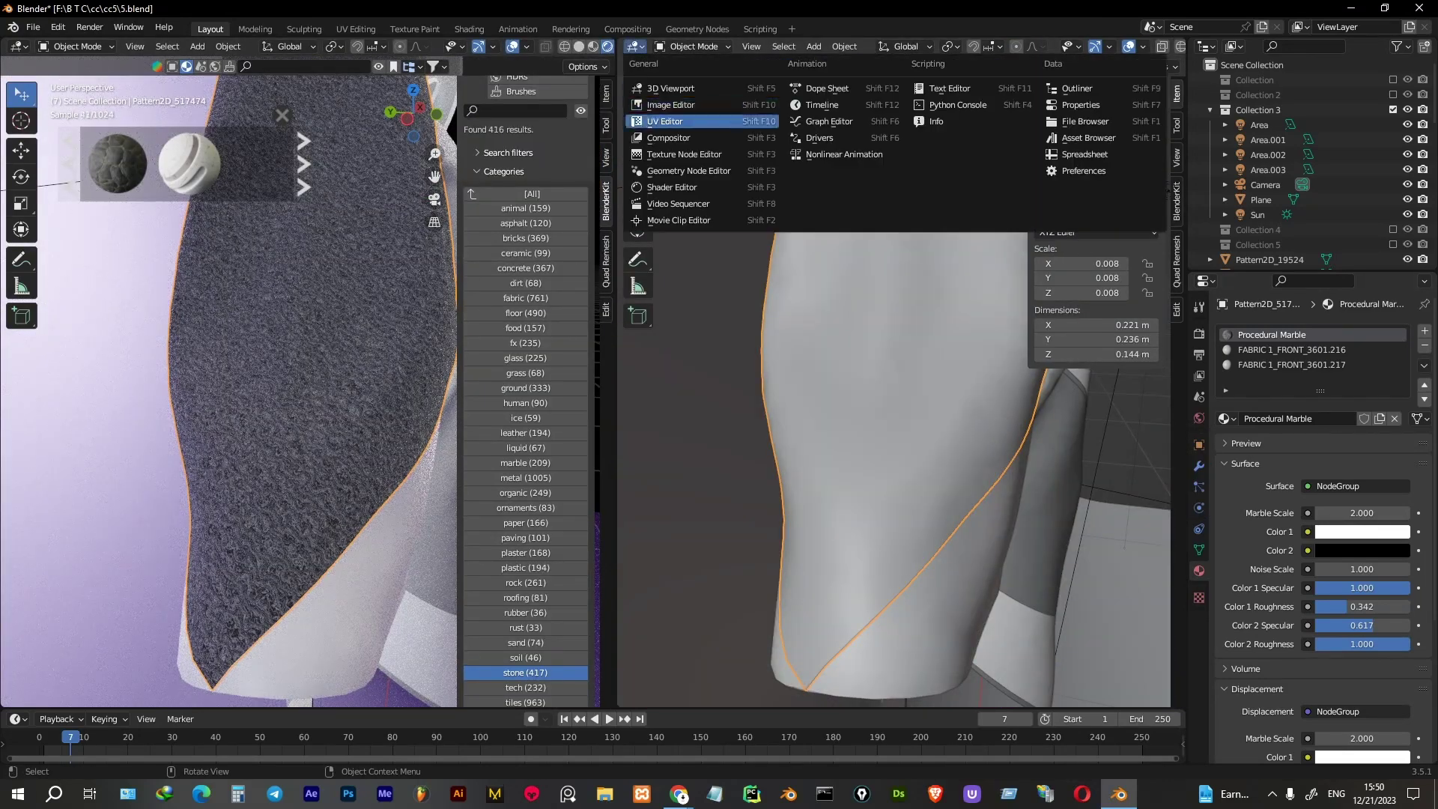
click(664, 120)
key(Tab)
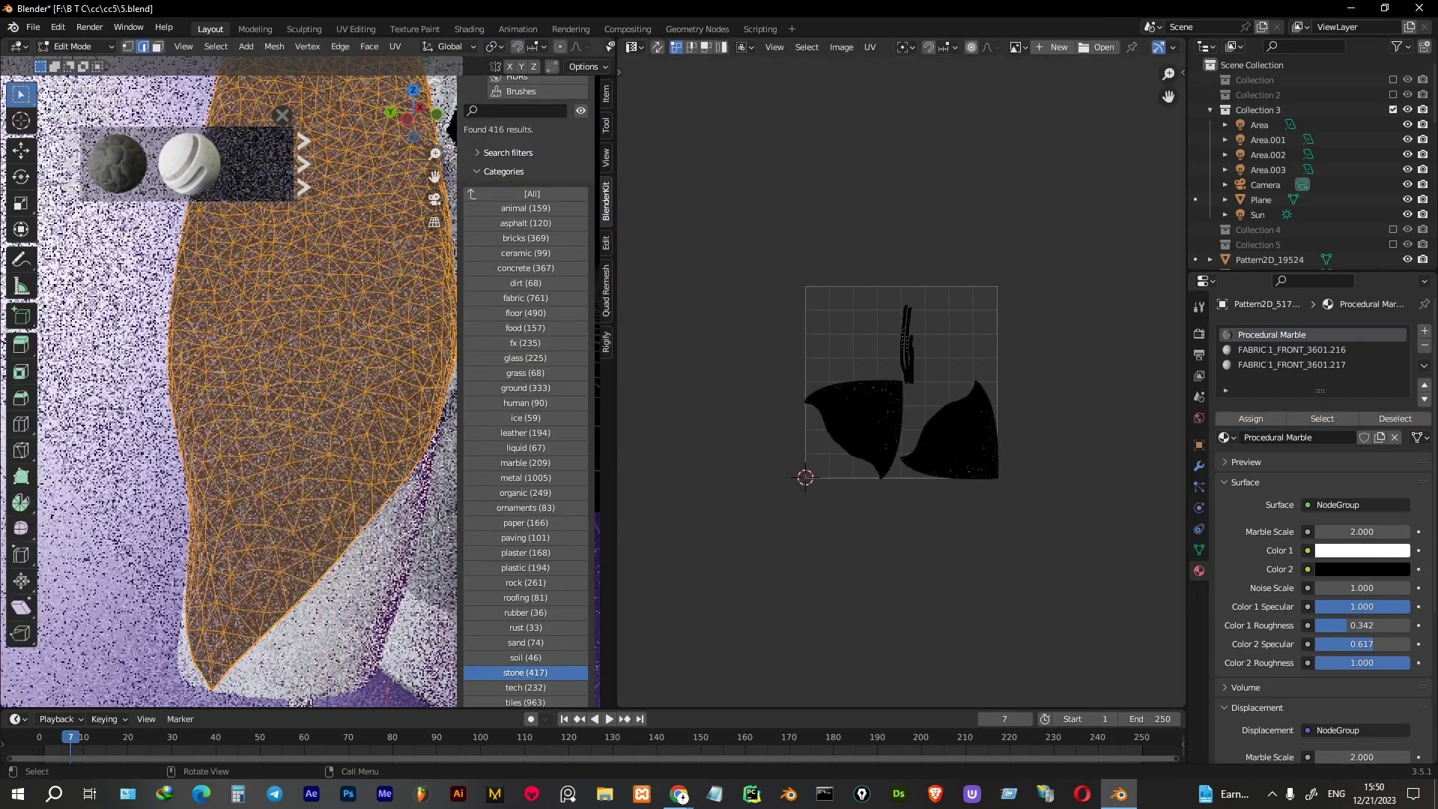
click(635, 47)
click(671, 188)
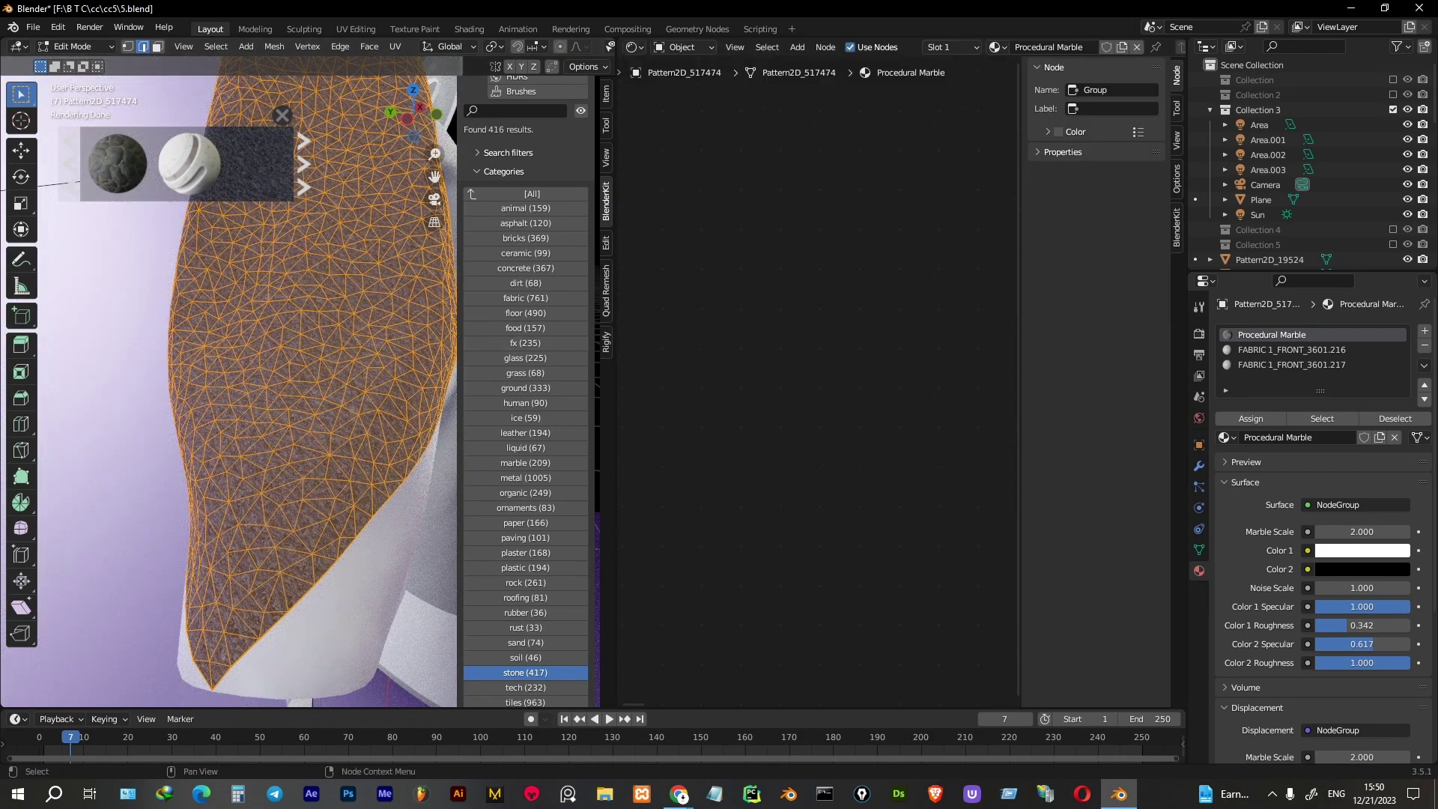
key(Tab)
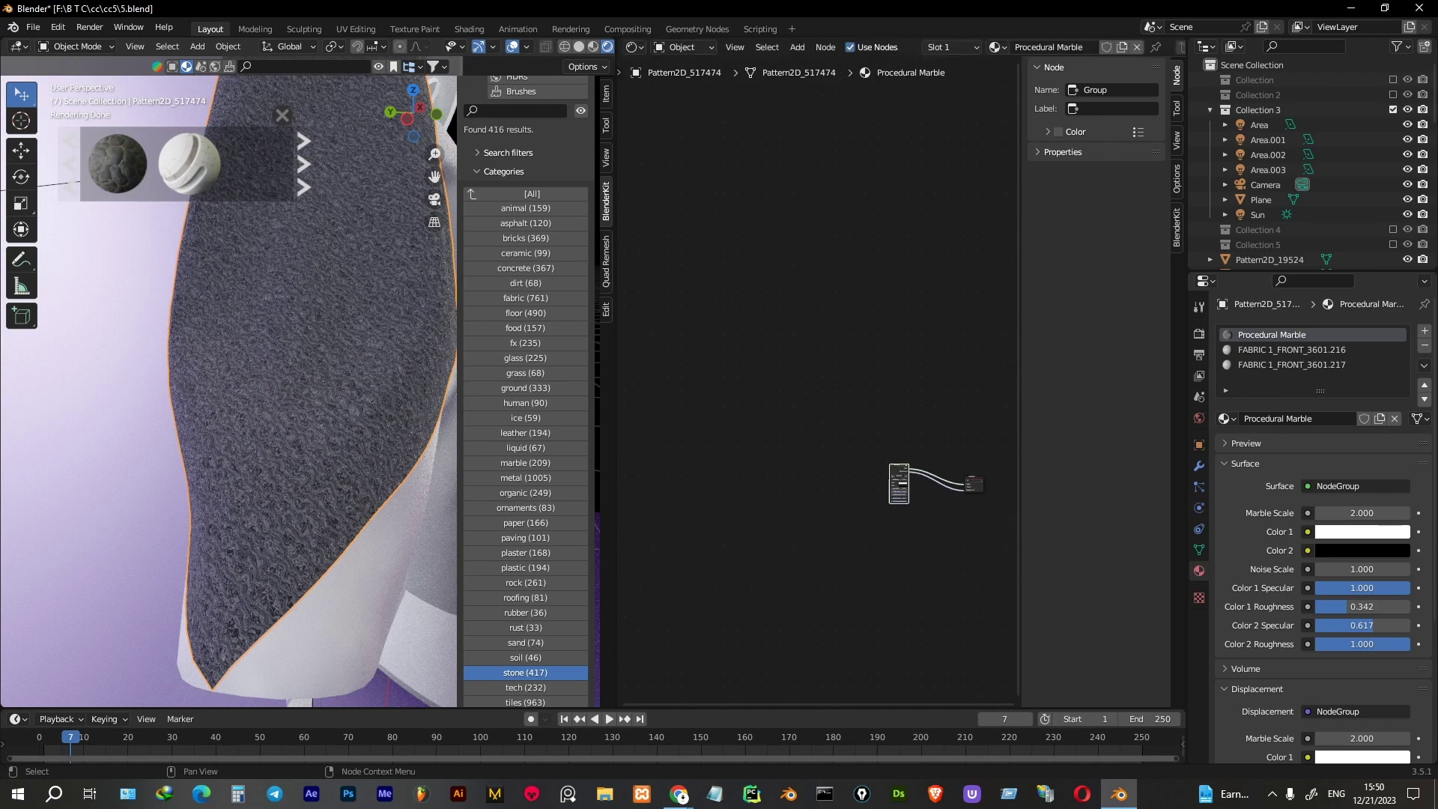
Set the marble group node's Marble Scale to -0.100
scroll(969, 507, up, 4)
scroll(969, 507, up, 3)
drag(636, 301, 888, 314)
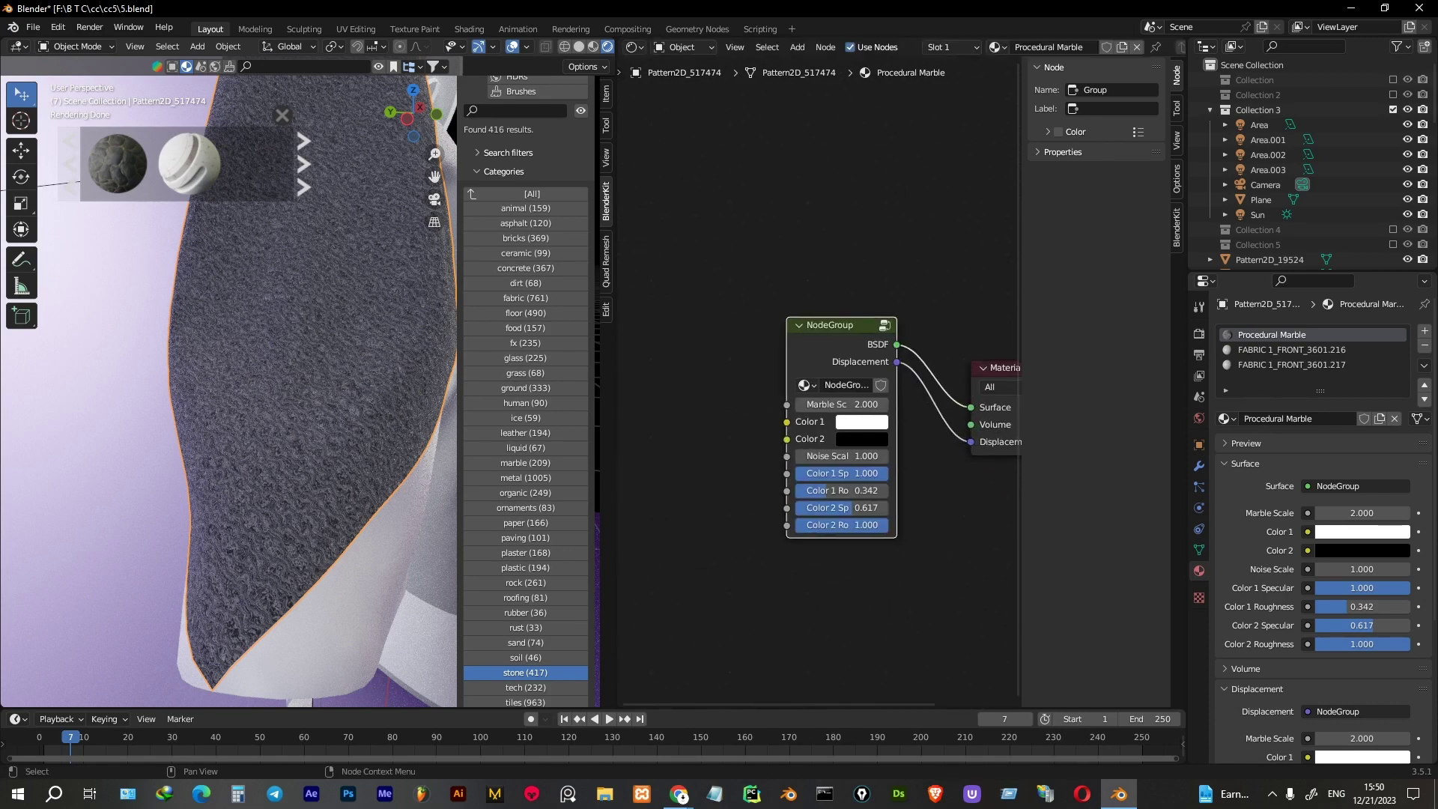
scroll(849, 386, up, 1)
scroll(819, 382, up, 1)
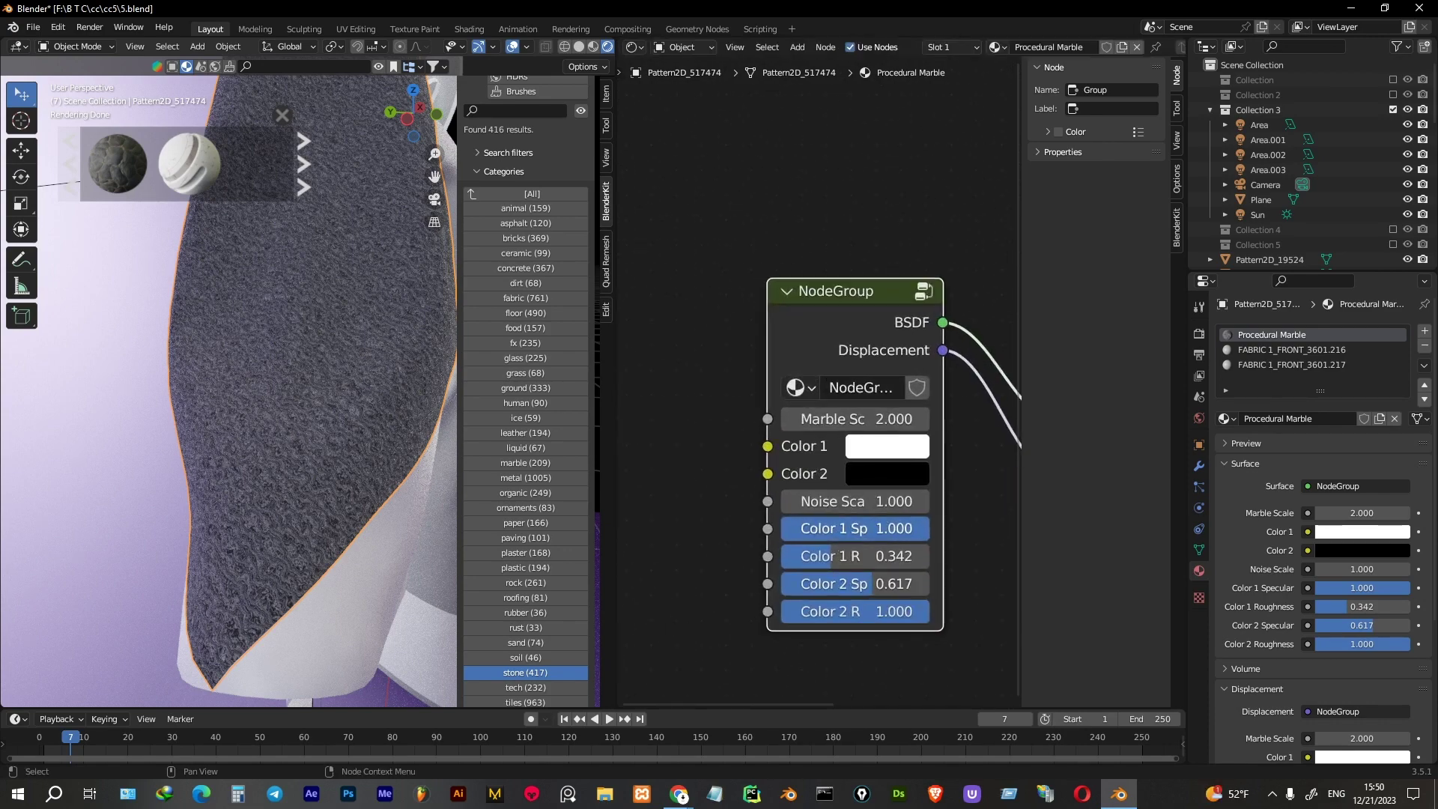
drag(861, 418, 794, 419)
click(788, 418)
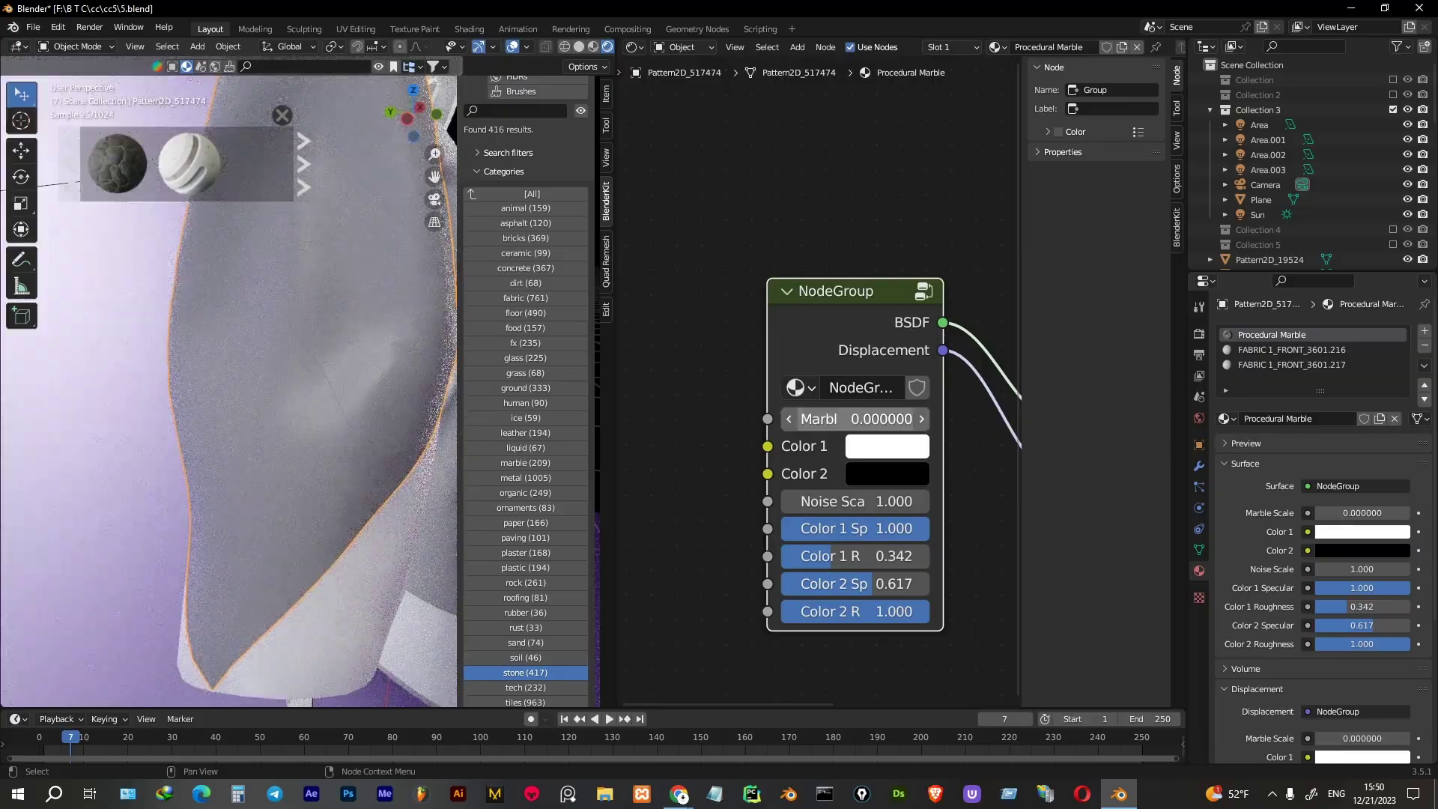
Return to the camera view and join the Shader Editor back into the viewport
middle_drag(225, 375, 300, 359)
key(KP_0)
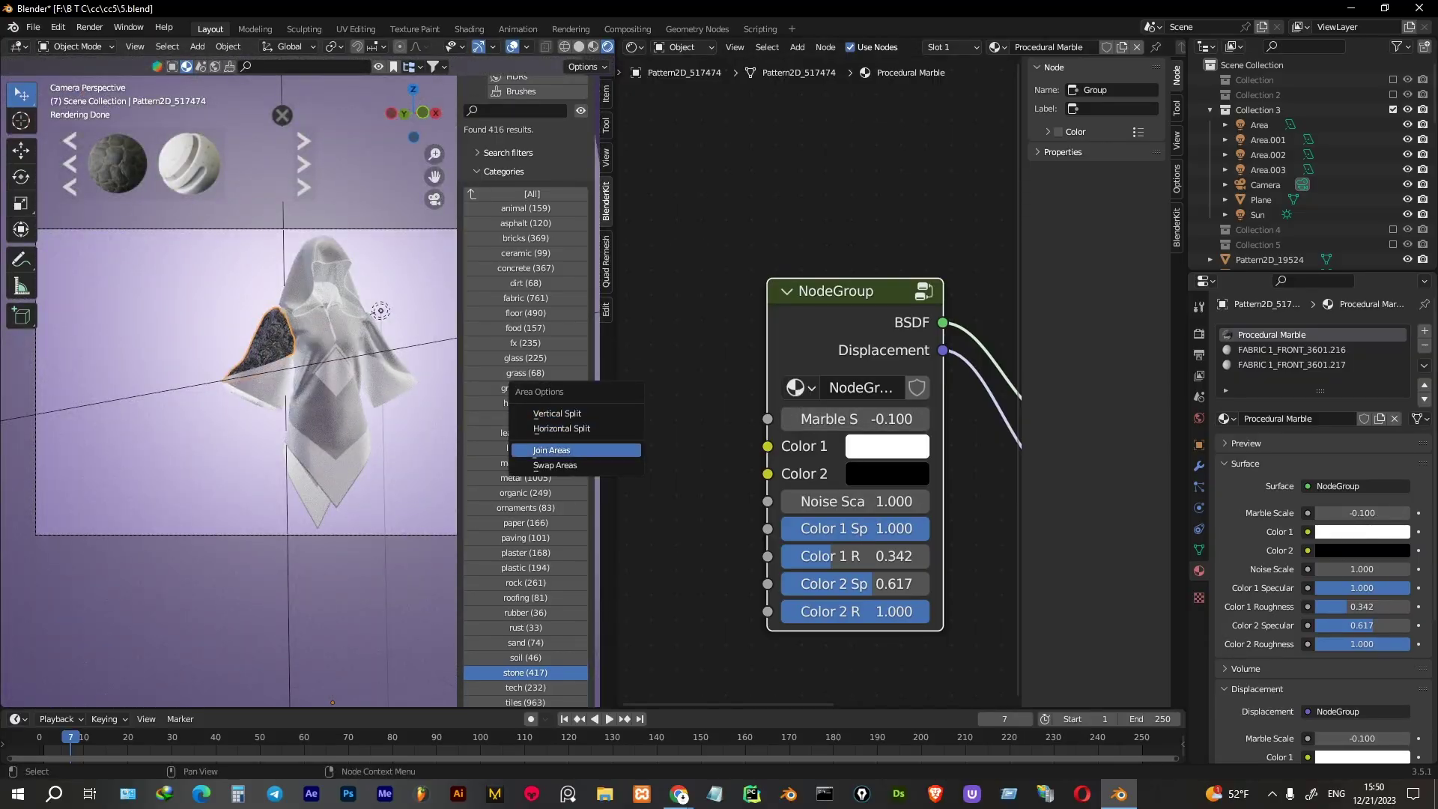
click(550, 449)
click(749, 337)
Finish joining the editor areas and extend the marble material to the hood
click(405, 163)
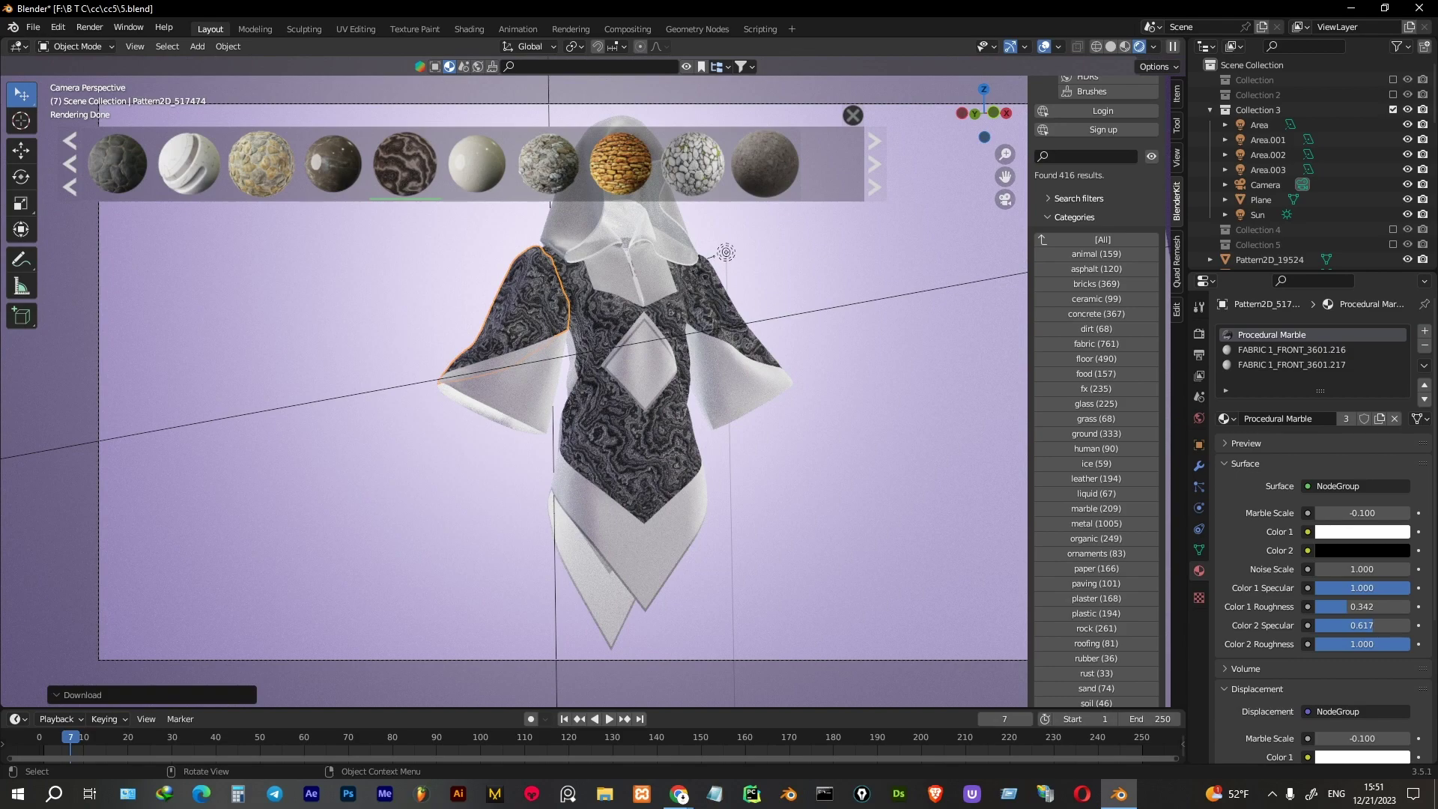
drag(726, 253, 726, 253)
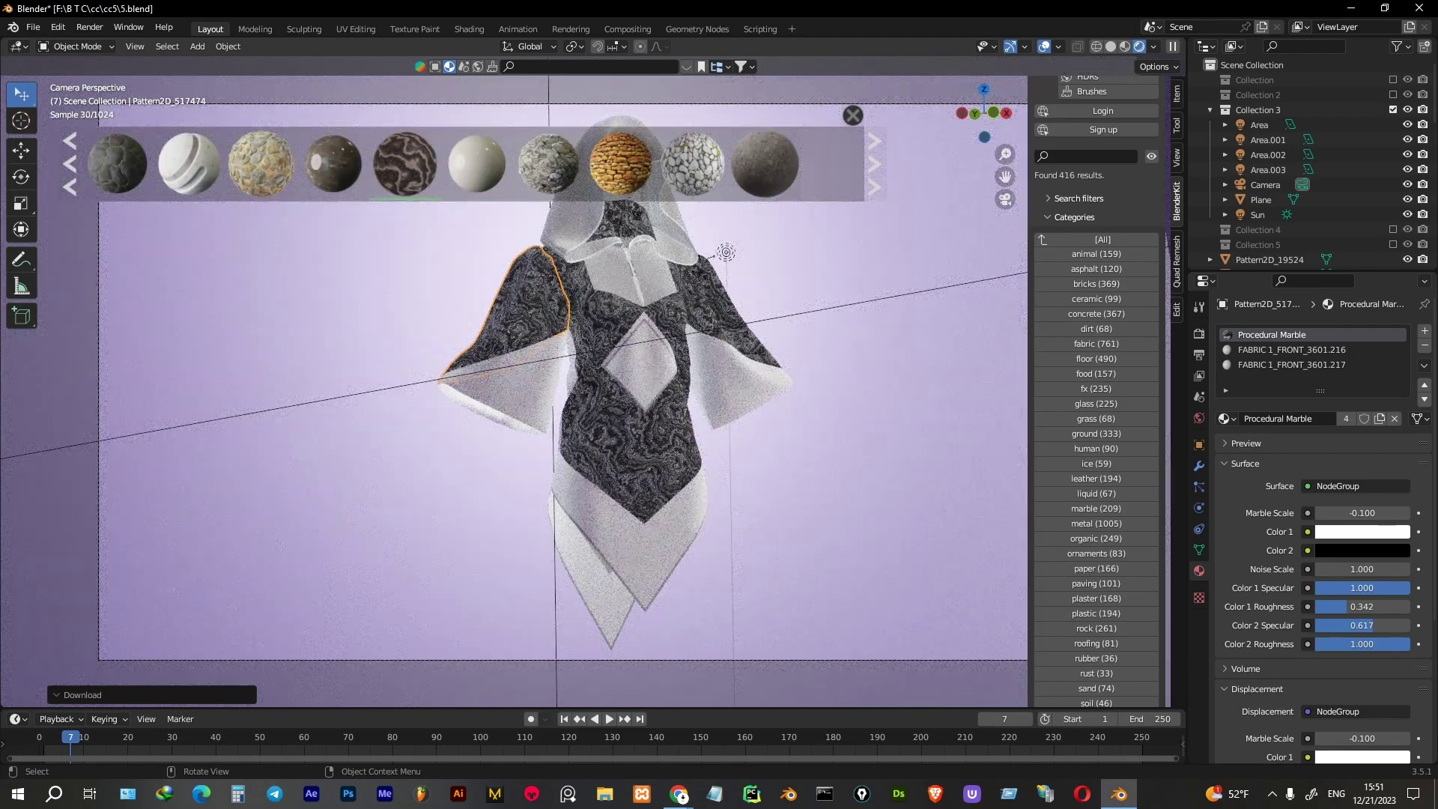
scroll(471, 164, down, 5)
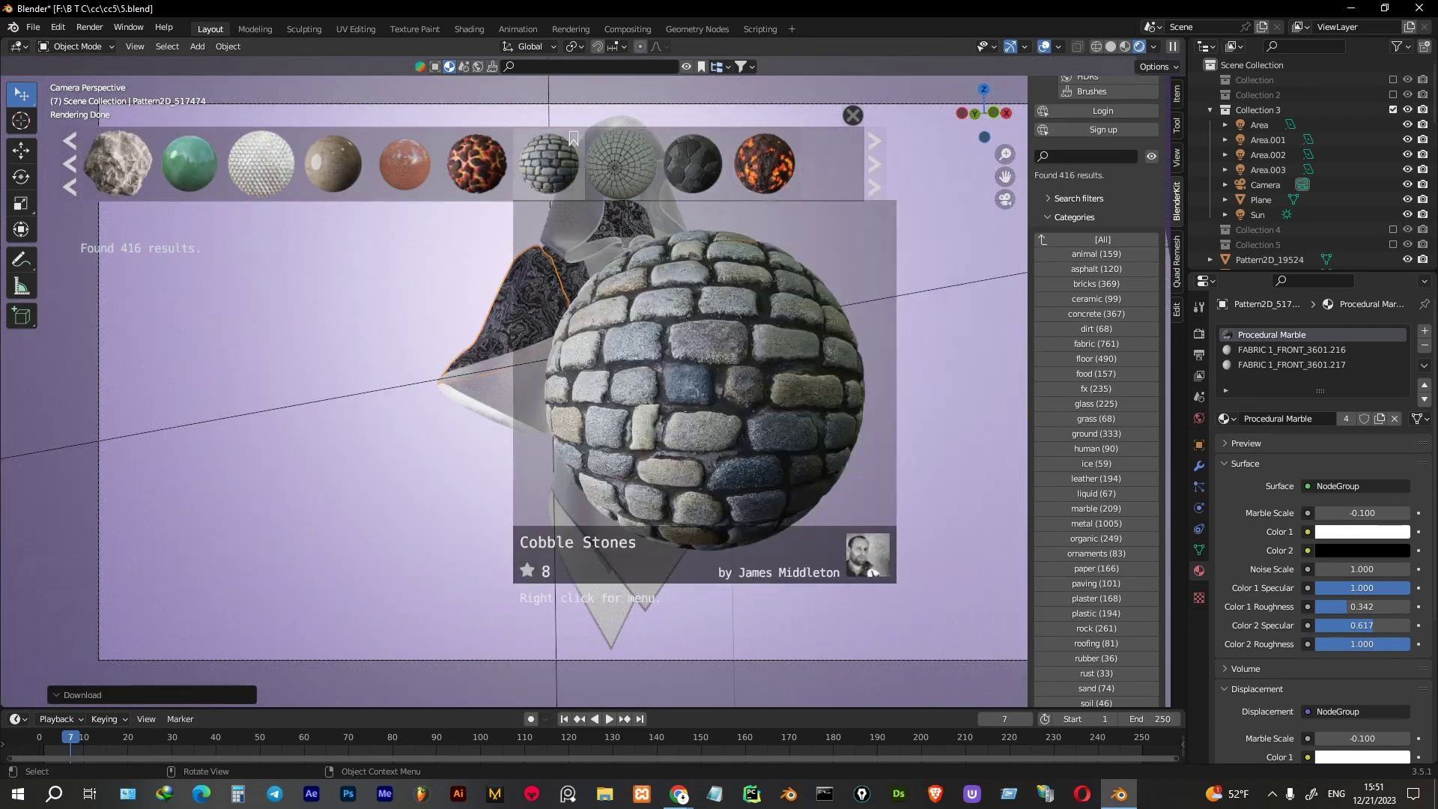
scroll(472, 163, down, 3)
scroll(472, 164, down, 3)
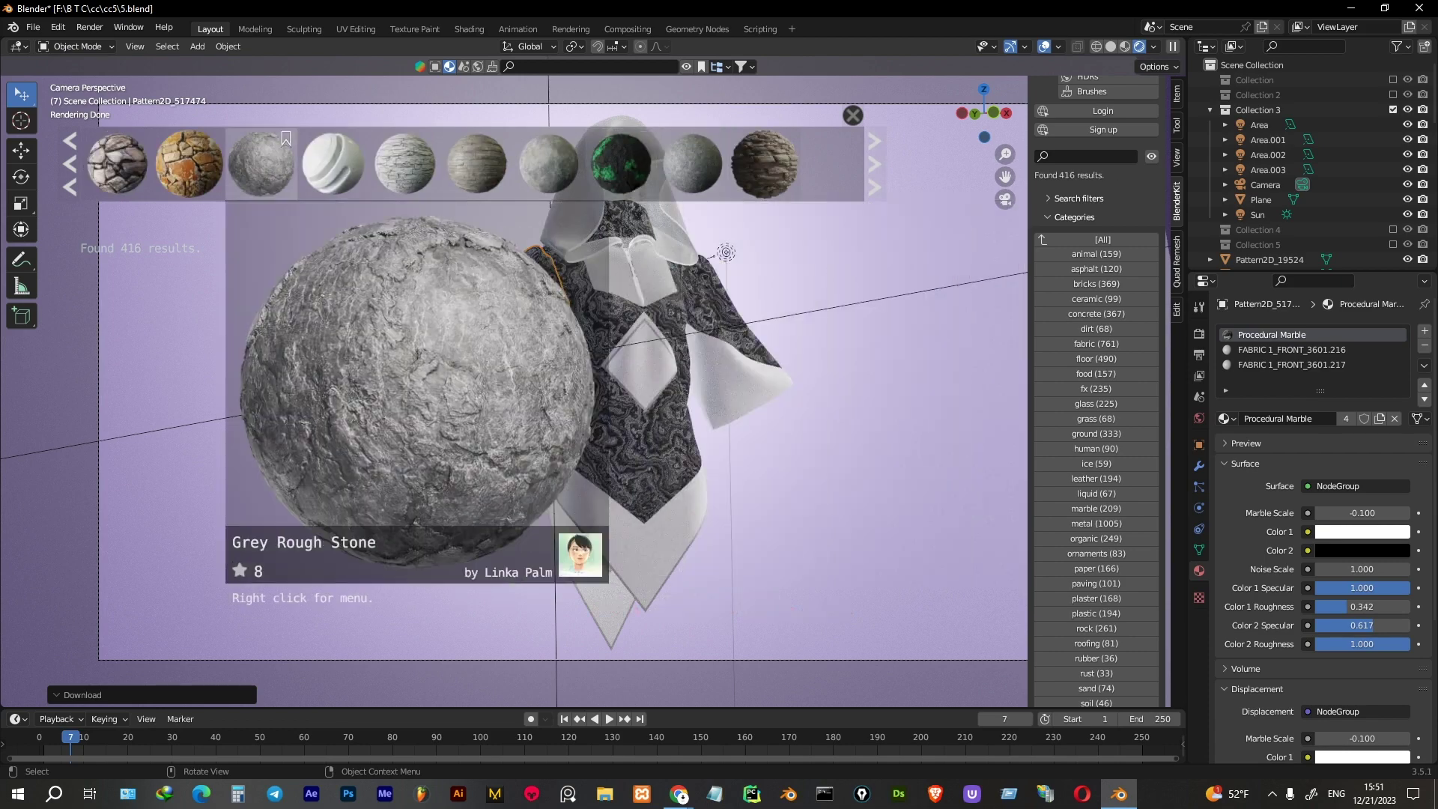
scroll(472, 163, down, 3)
scroll(472, 163, down, 3)
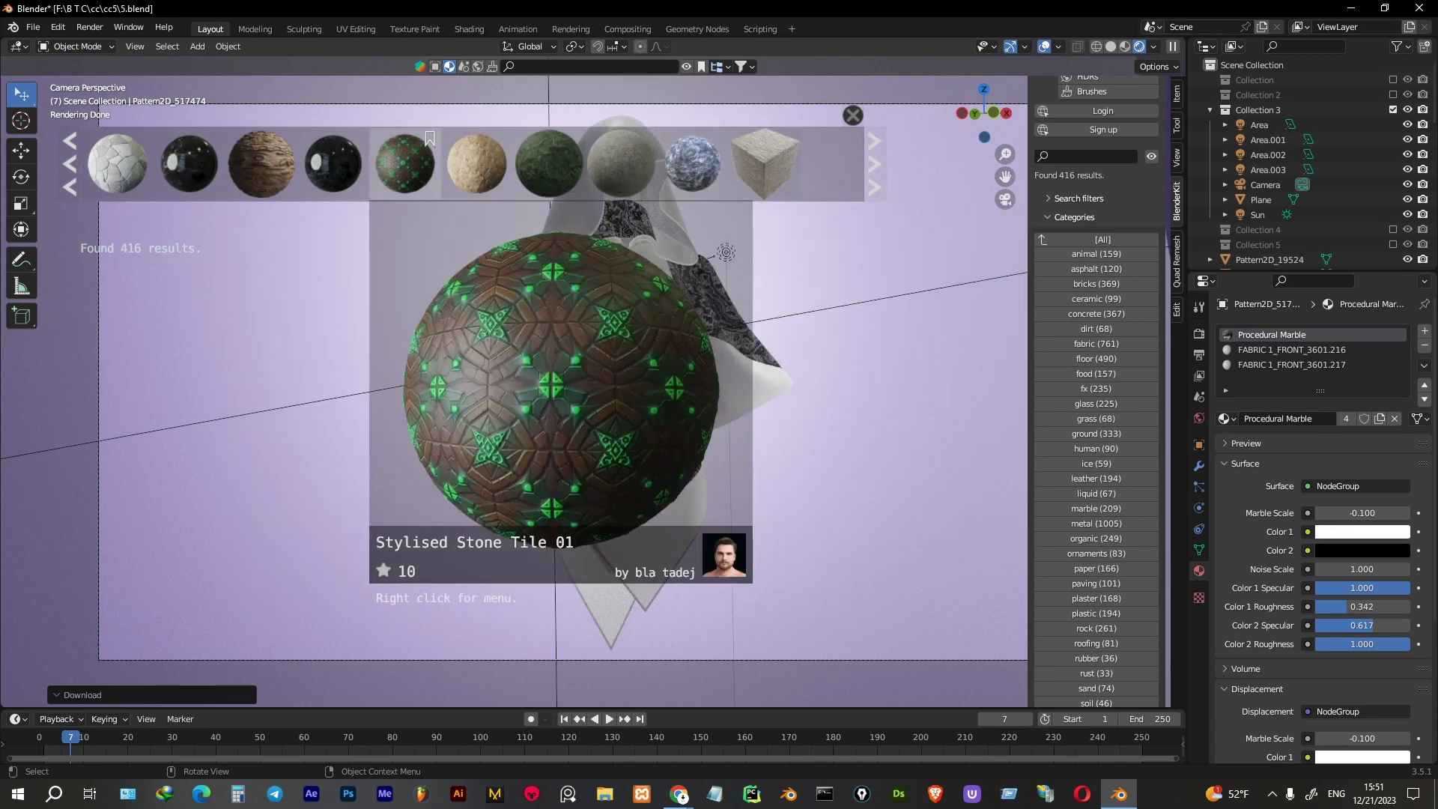
Drag Stylised Stone Tile 01 onto the left sleeve panels until they show the green tile
drag(404, 163, 599, 240)
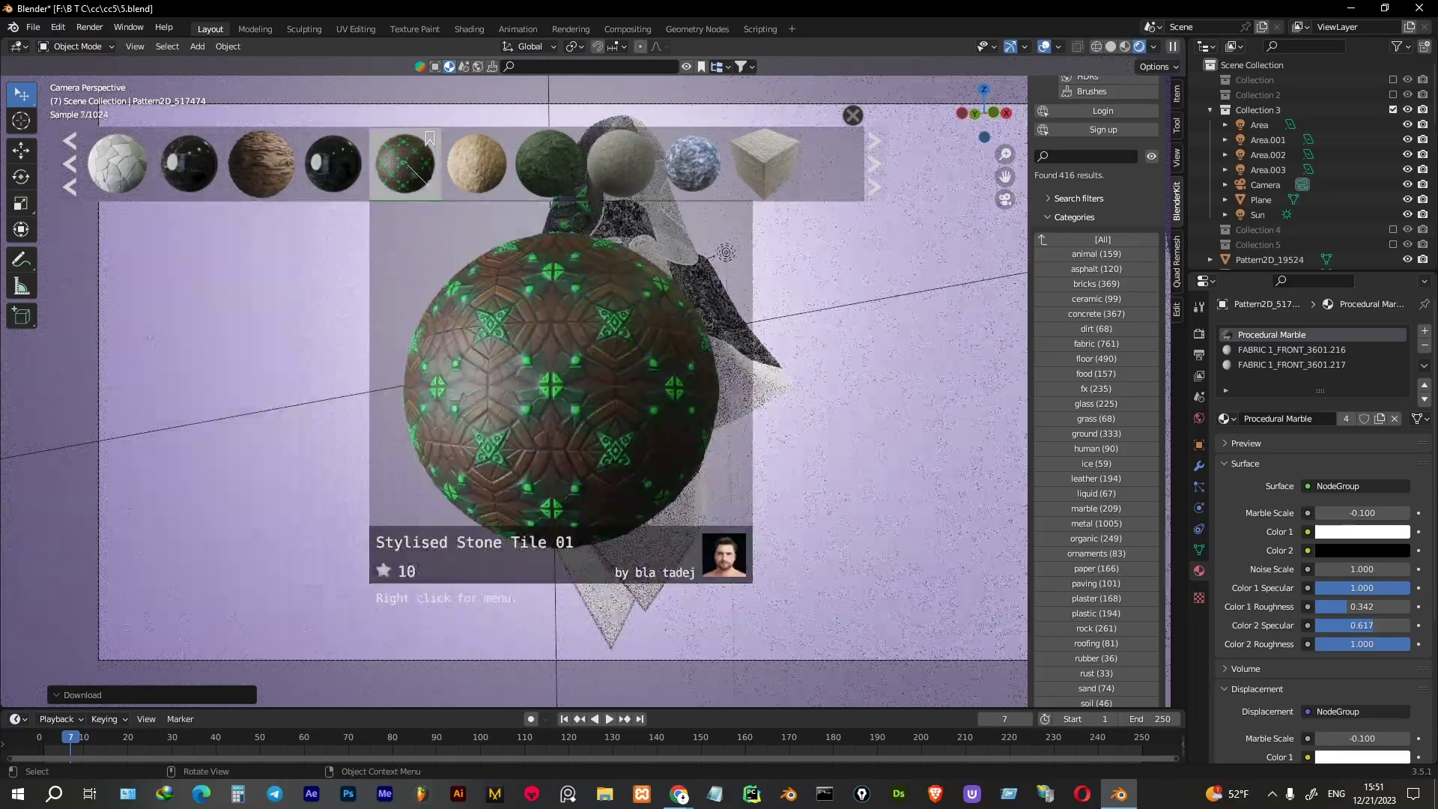
drag(430, 184, 528, 375)
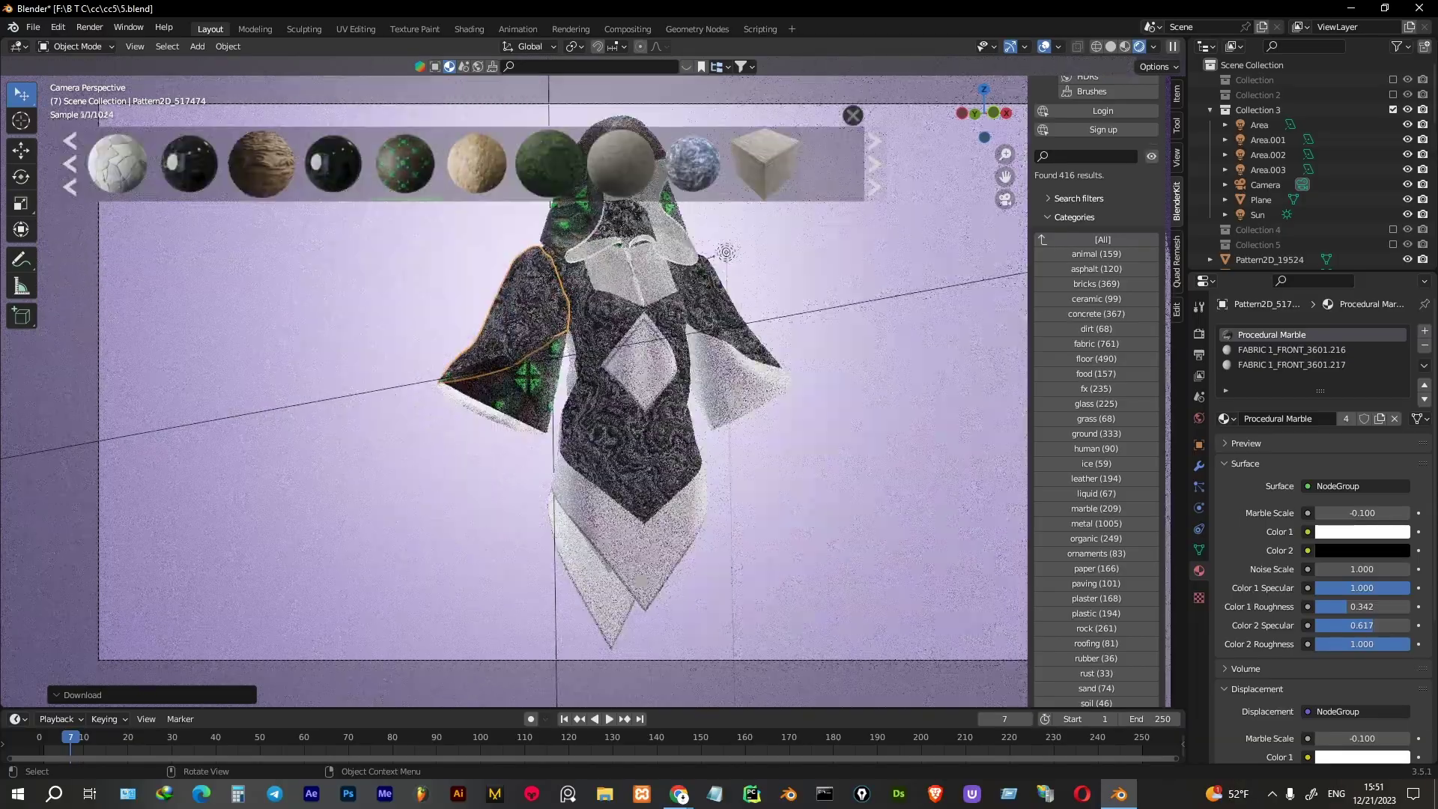
mouse_move(405, 163)
mouse_down()
mouse_move(677, 390)
mouse_move(647, 359)
mouse_up()
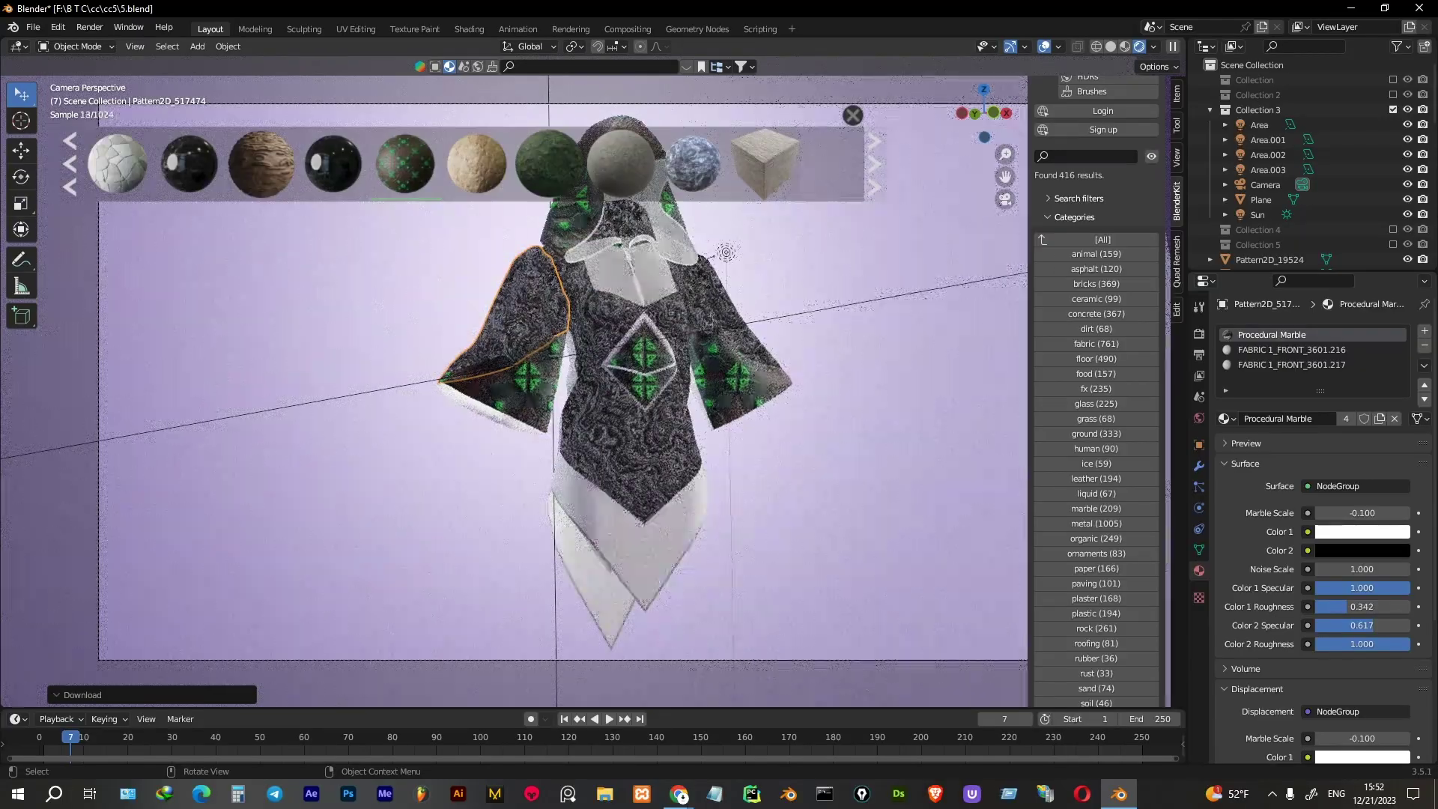
drag(404, 163, 513, 266)
drag(658, 310, 657, 310)
drag(404, 163, 498, 241)
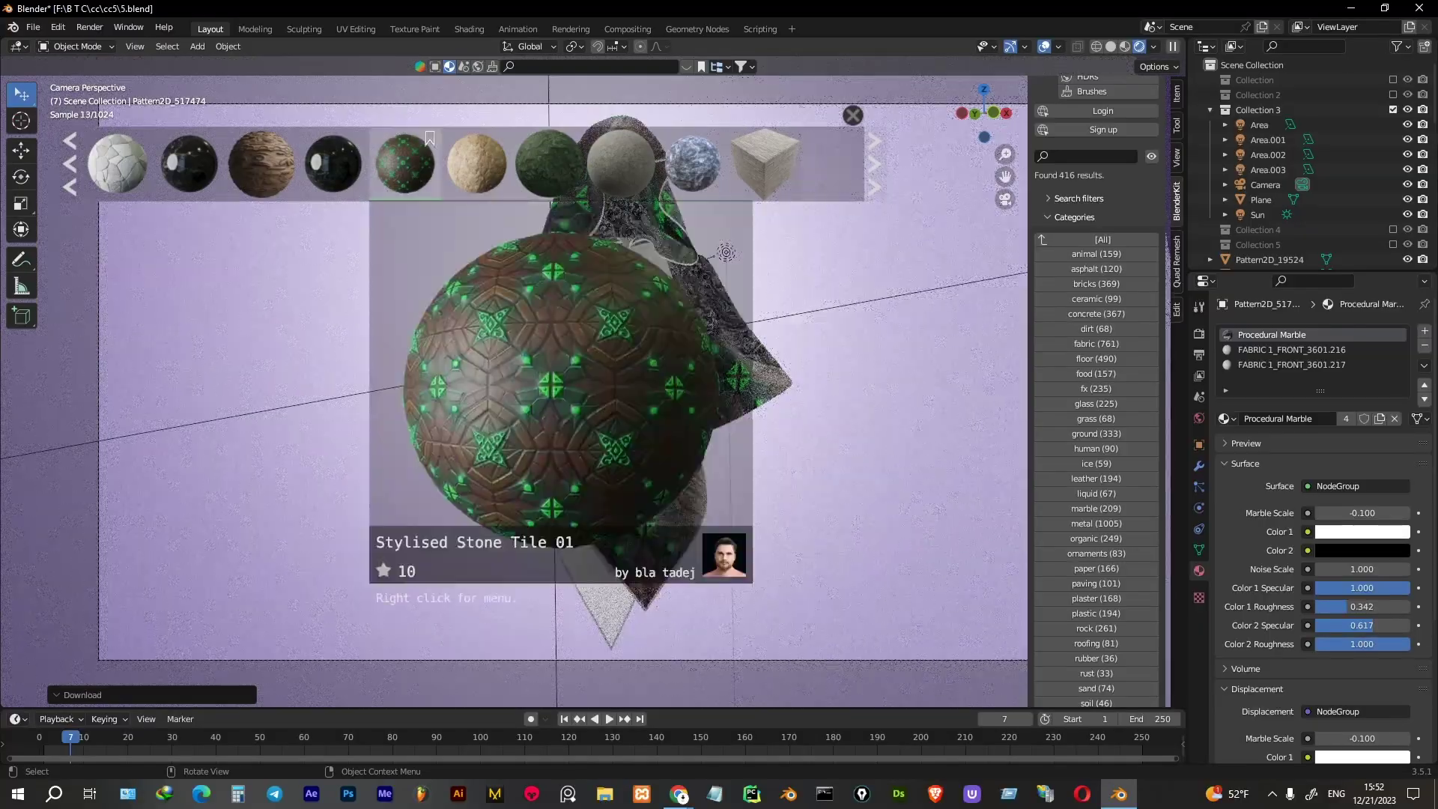
drag(404, 163, 494, 337)
middle_drag(726, 252, 674, 314)
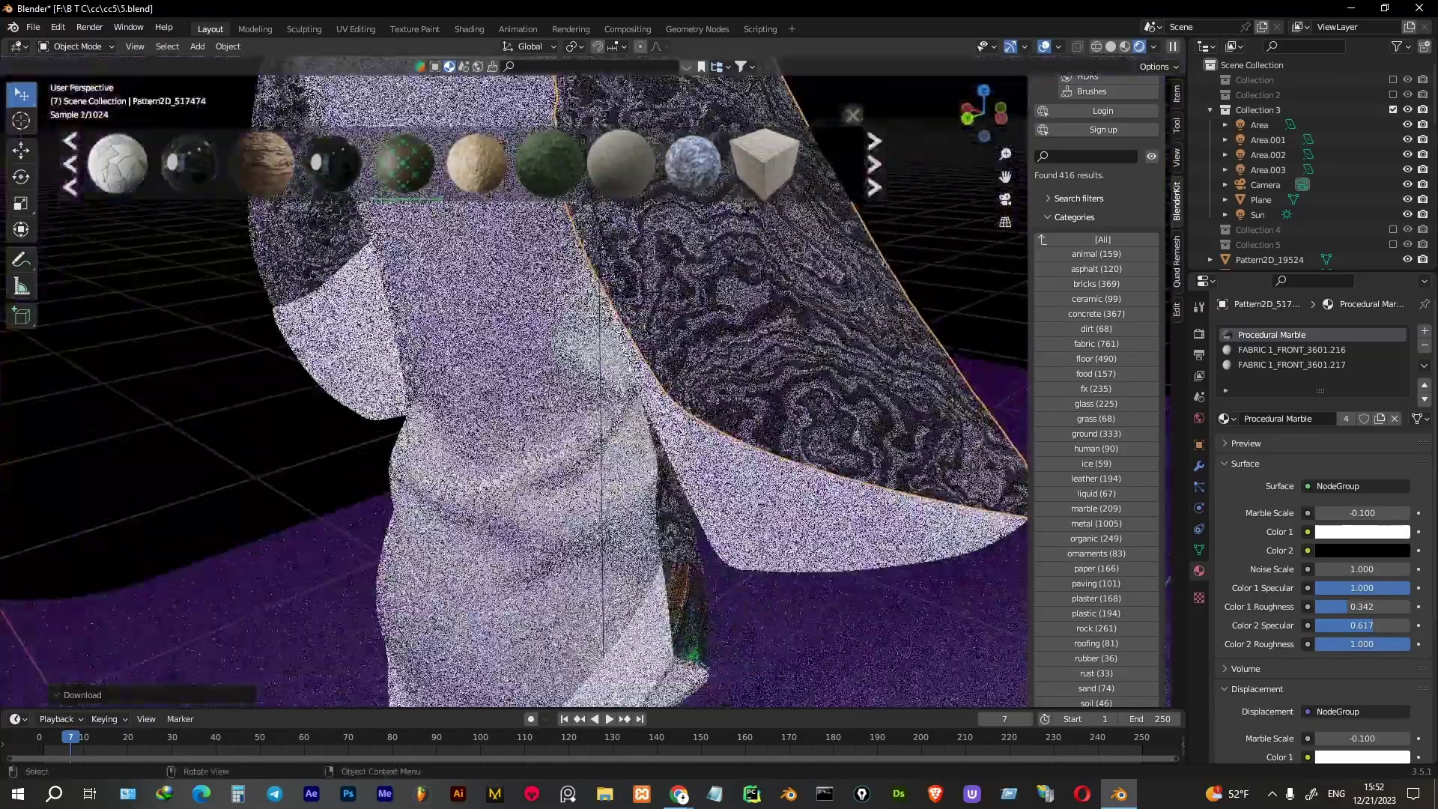
Apply Procedural Marble to the front piece and Stylised Stone Tile to the right sleeve
click(487, 449)
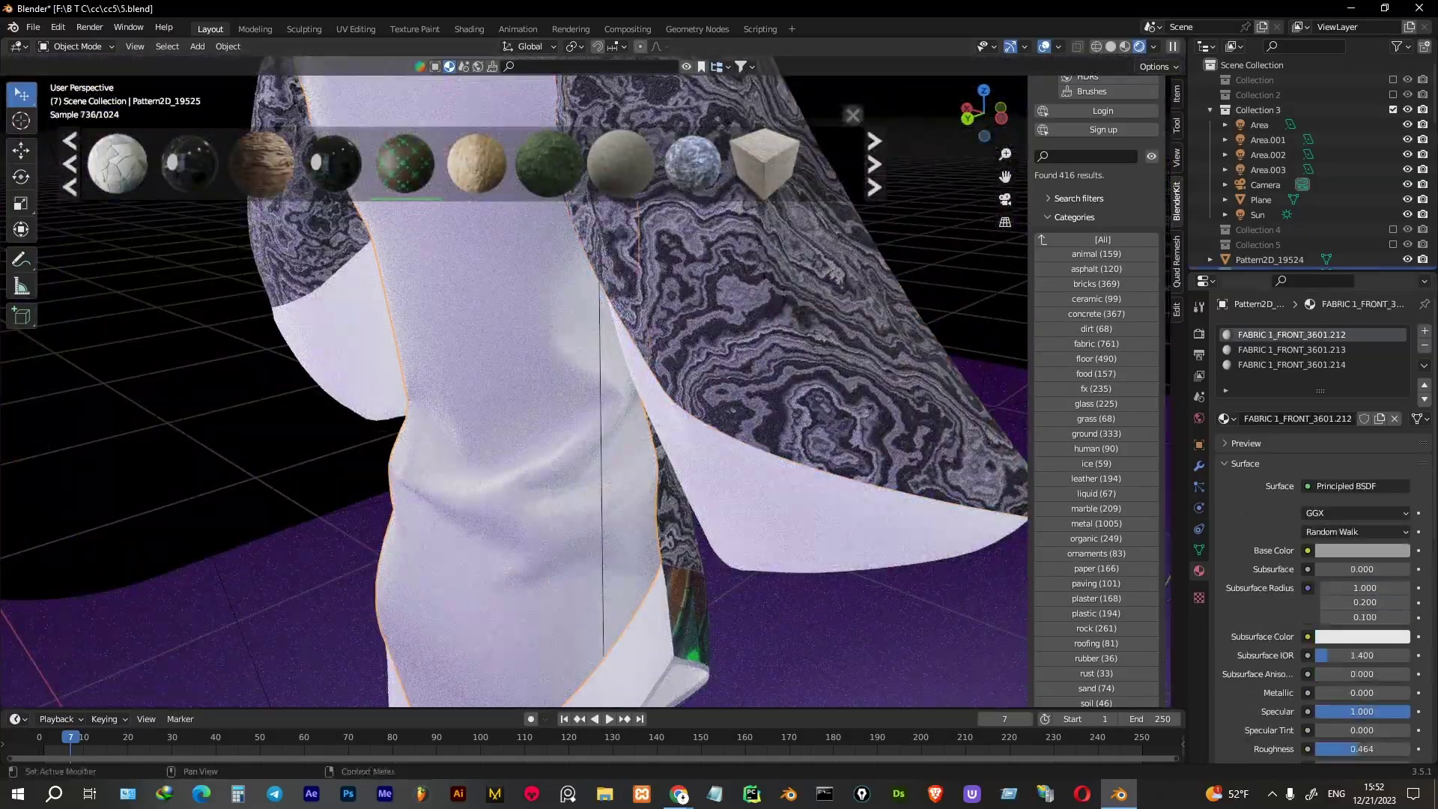
click(1225, 418)
text(p)
click(1276, 469)
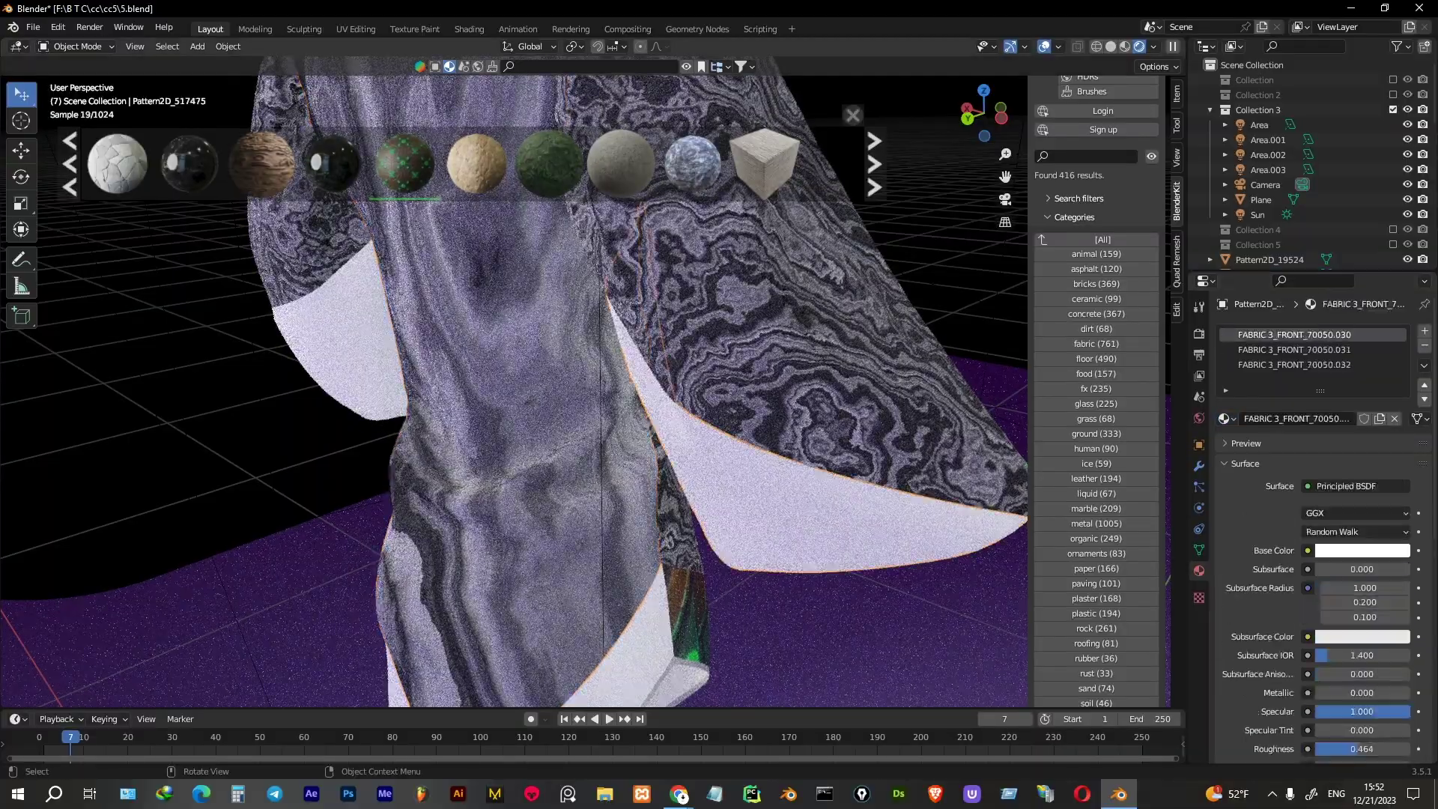
mouse_move(404, 163)
mouse_down()
mouse_move(749, 449)
mouse_move(438, 413)
mouse_up()
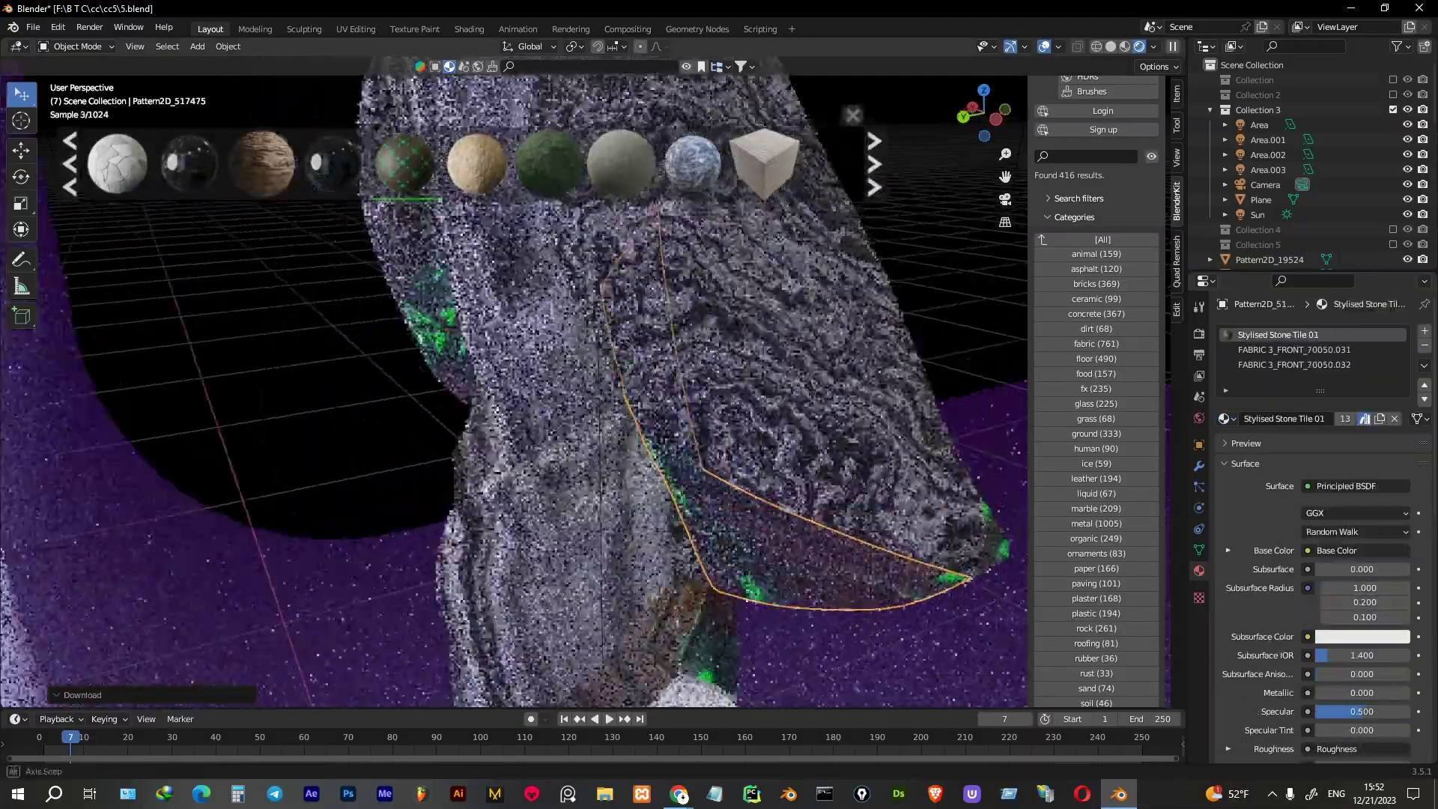
scroll(479, 375, up, 5)
middle_drag(524, 375, 450, 359)
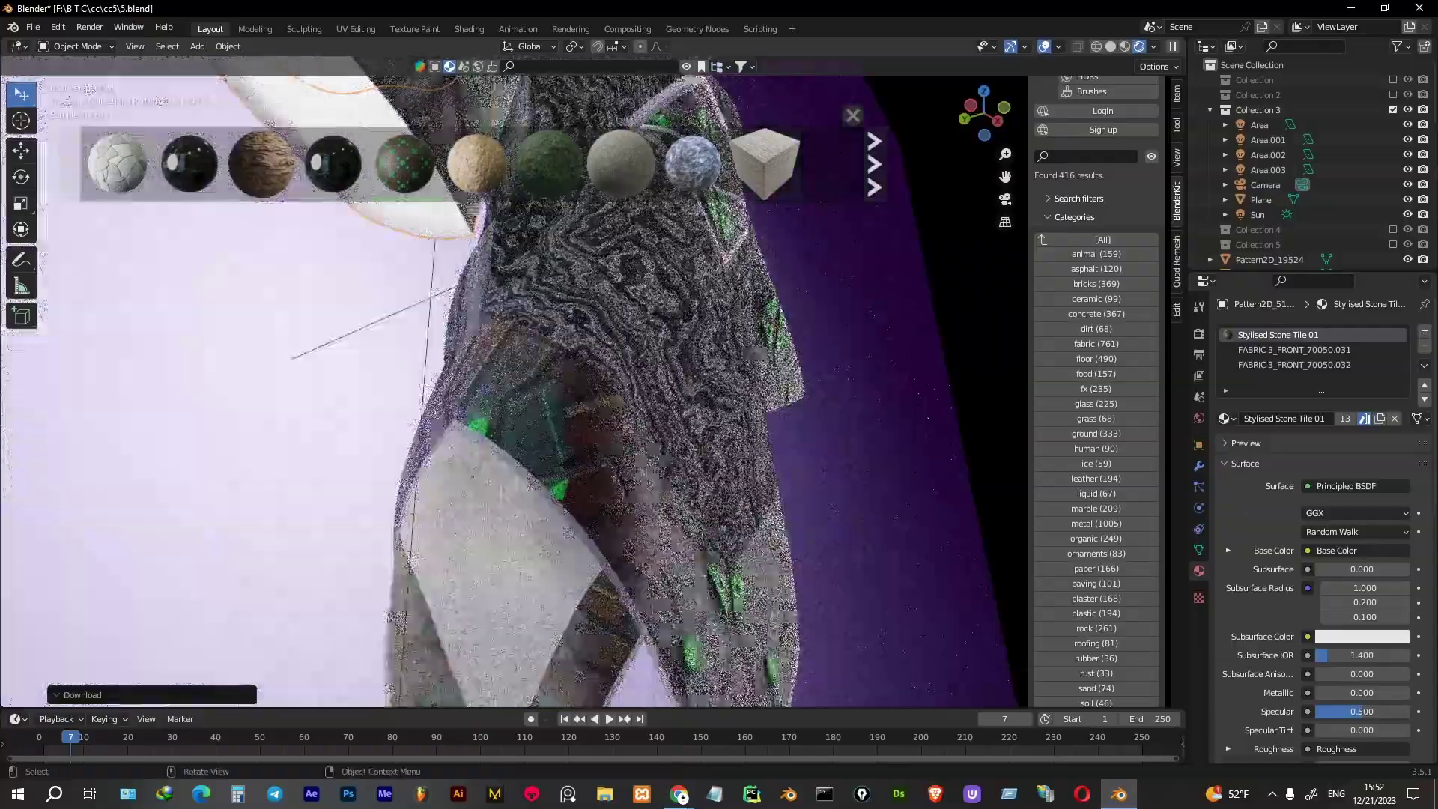
Select another cloth piece around the tunic and give it Procedural Marble
click(637, 315)
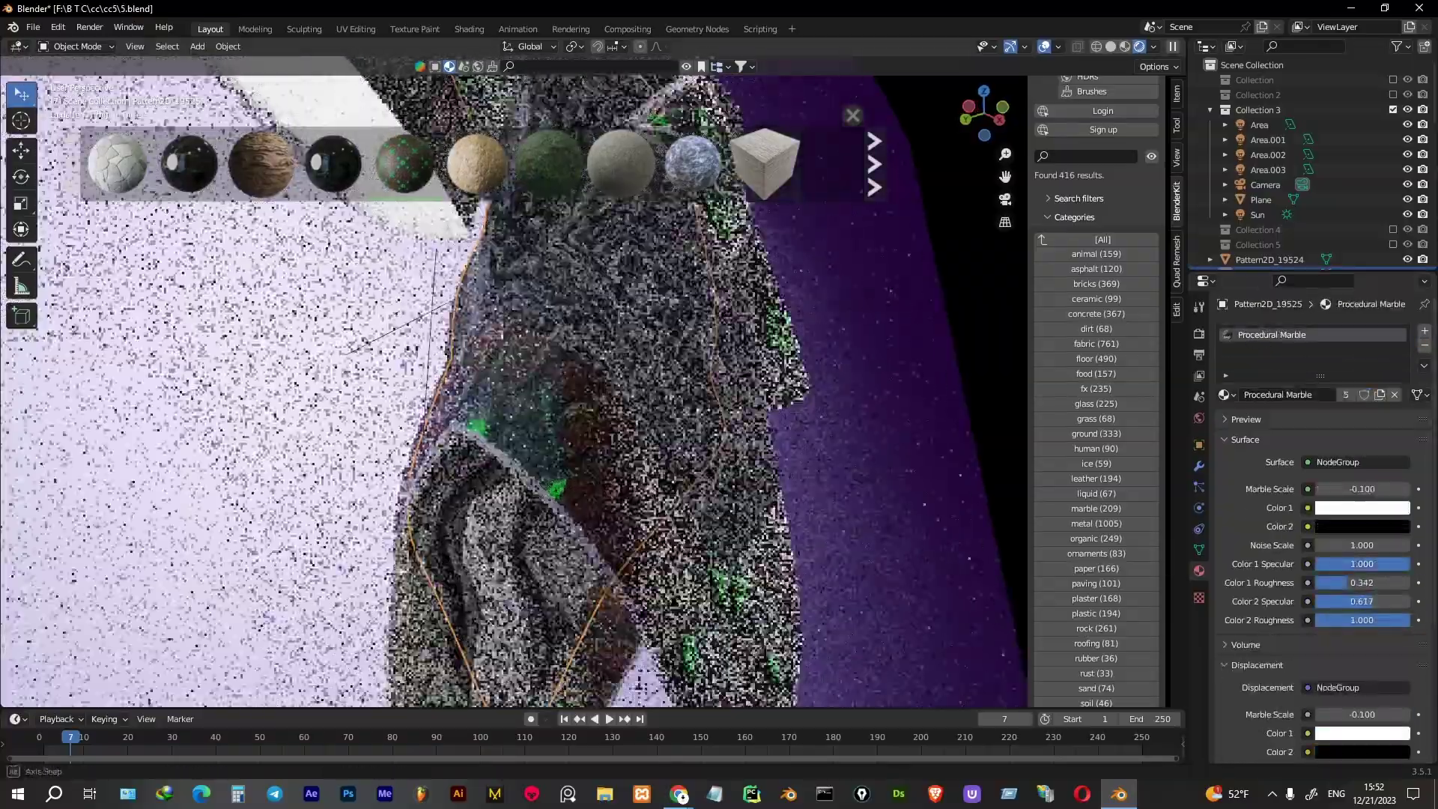
middle_drag(524, 374, 599, 360)
click(532, 515)
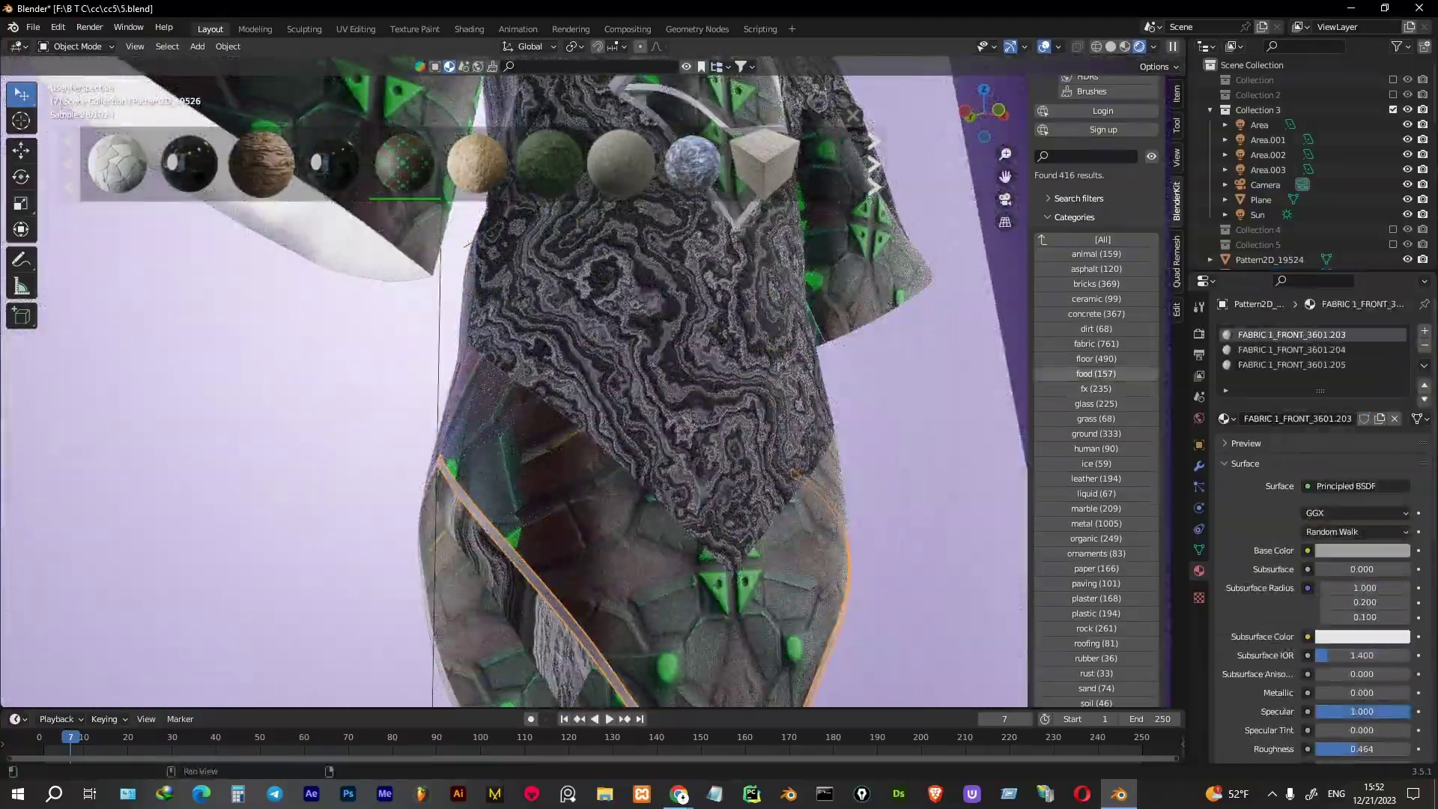
click(466, 244)
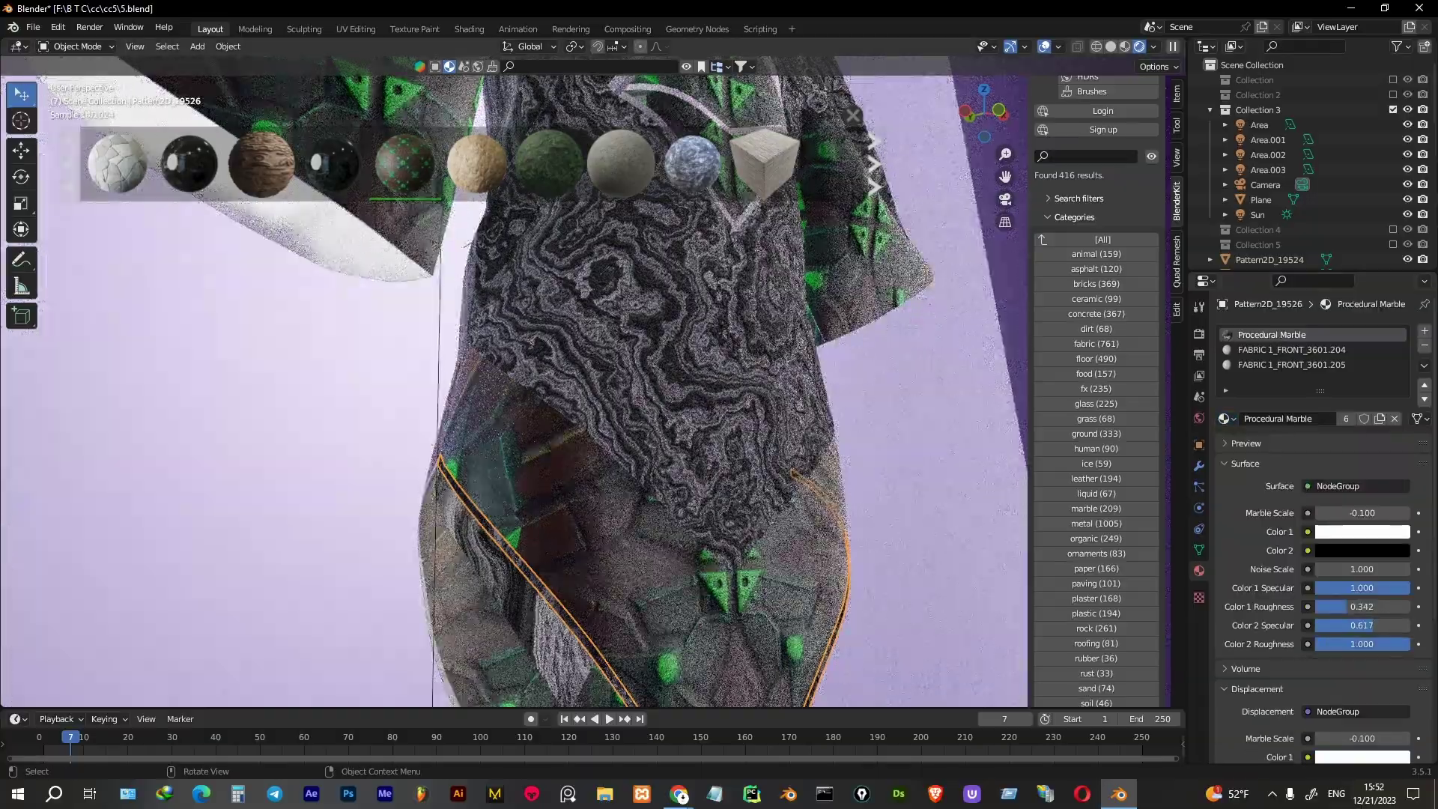
click(466, 244)
click(467, 244)
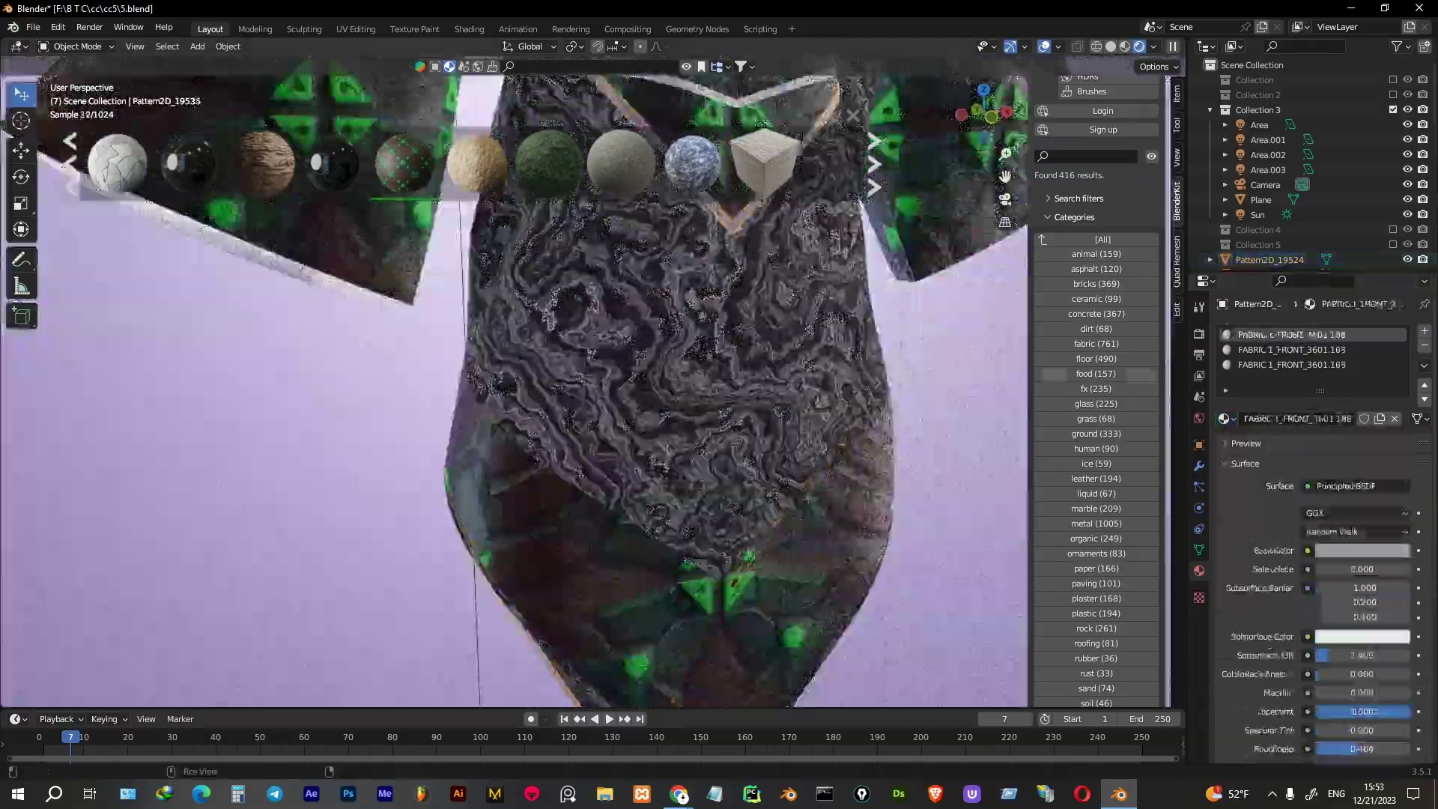
click(467, 245)
text(F)
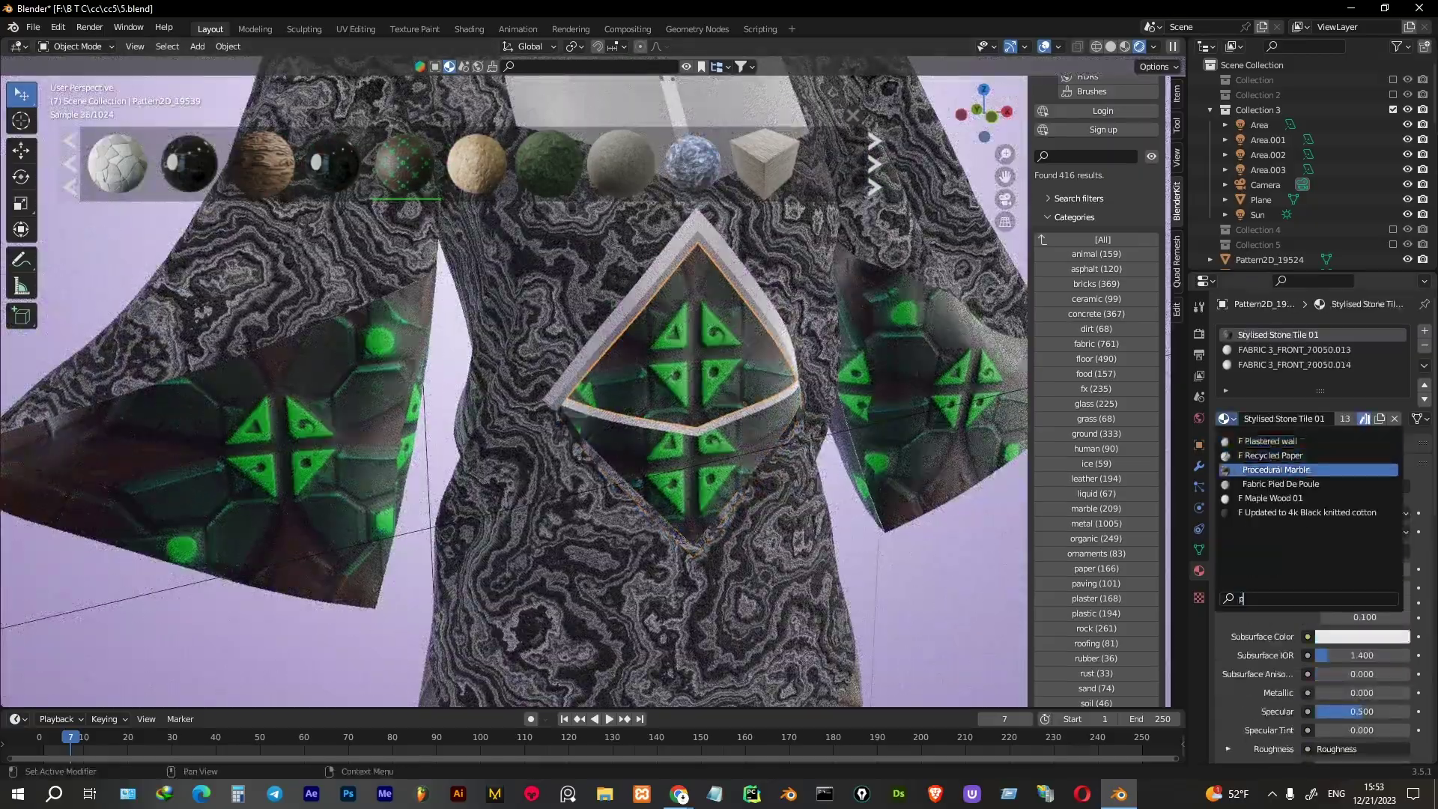
click(1309, 469)
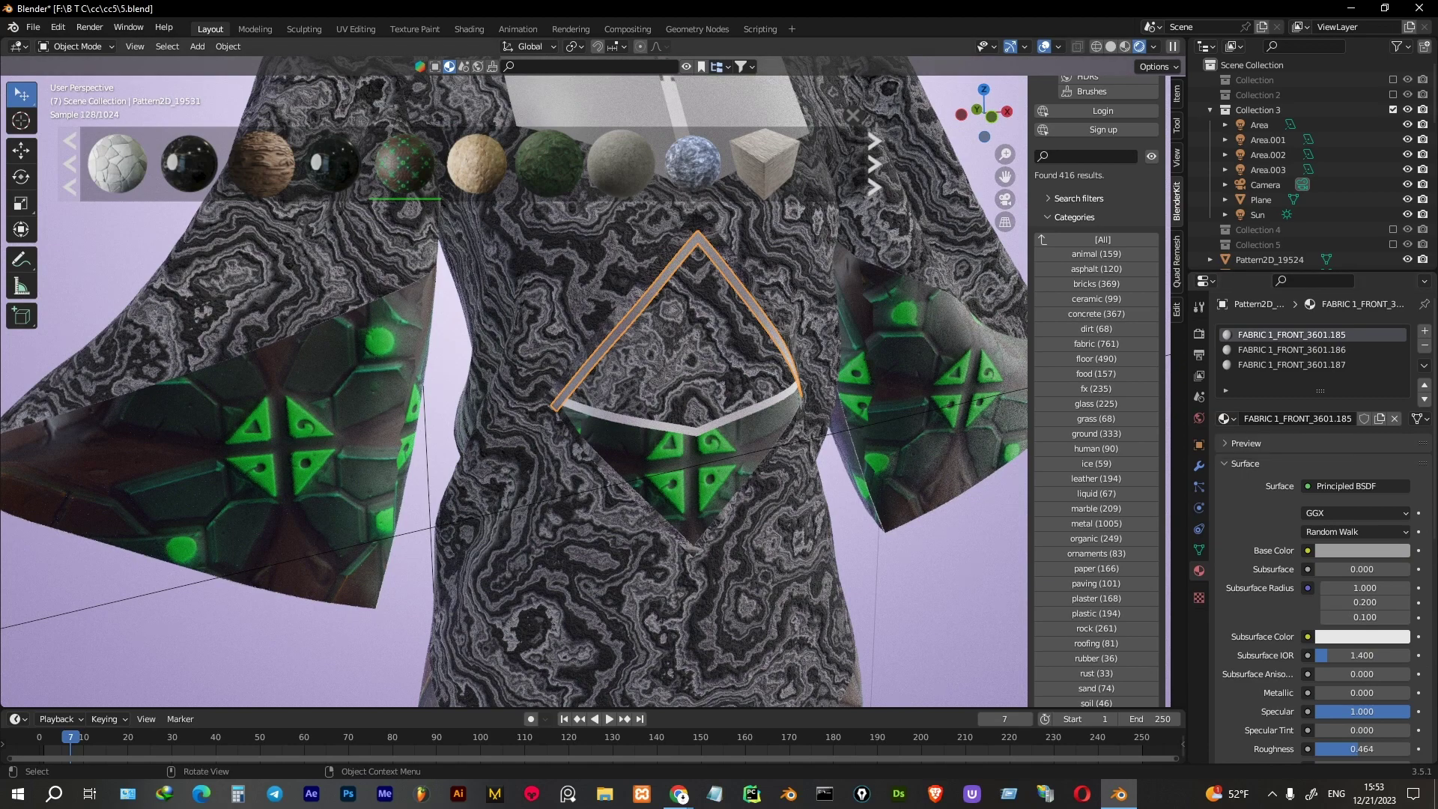
Search the material list for 'p' and apply Procedural Marble to the selected piece
click(1225, 418)
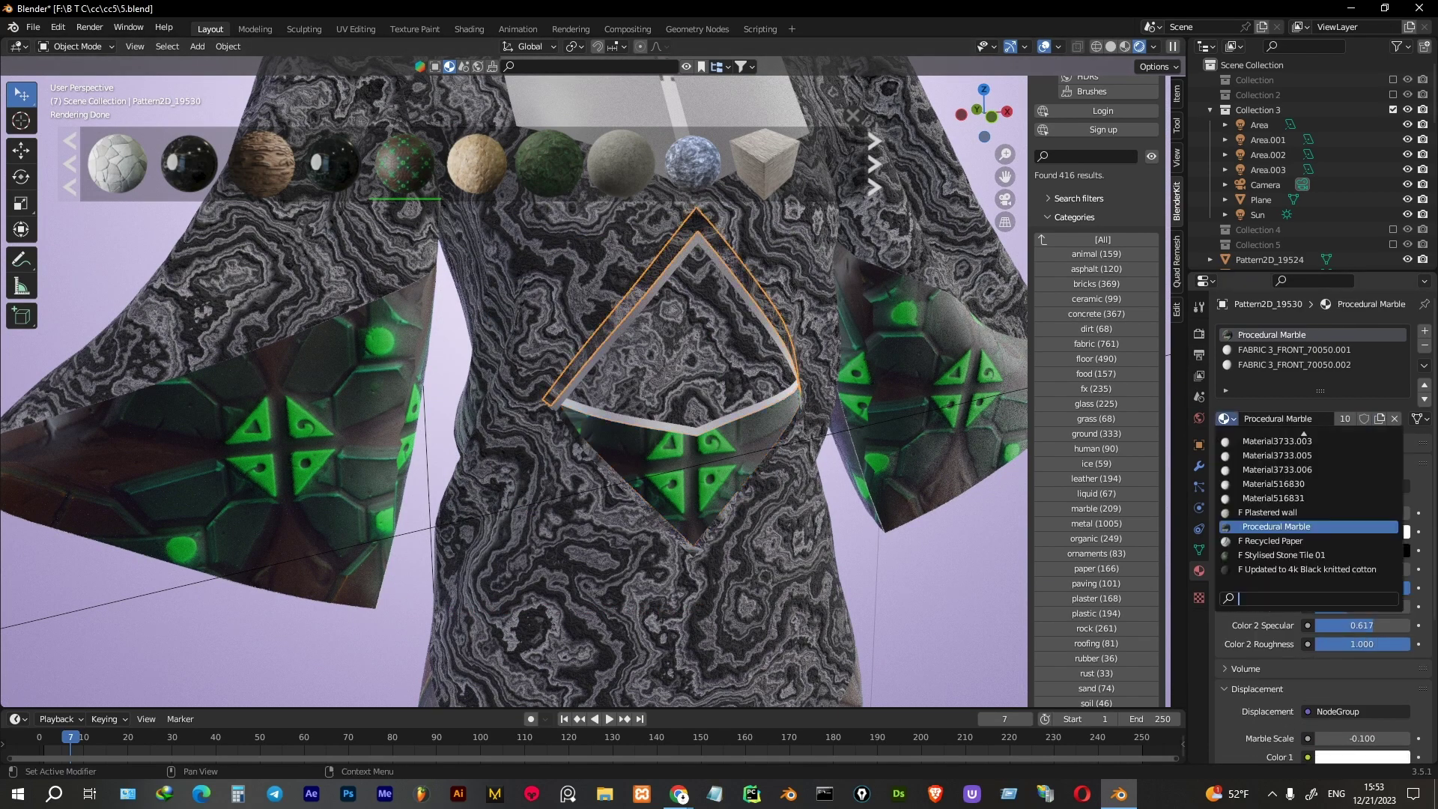
text(s)
key(Return)
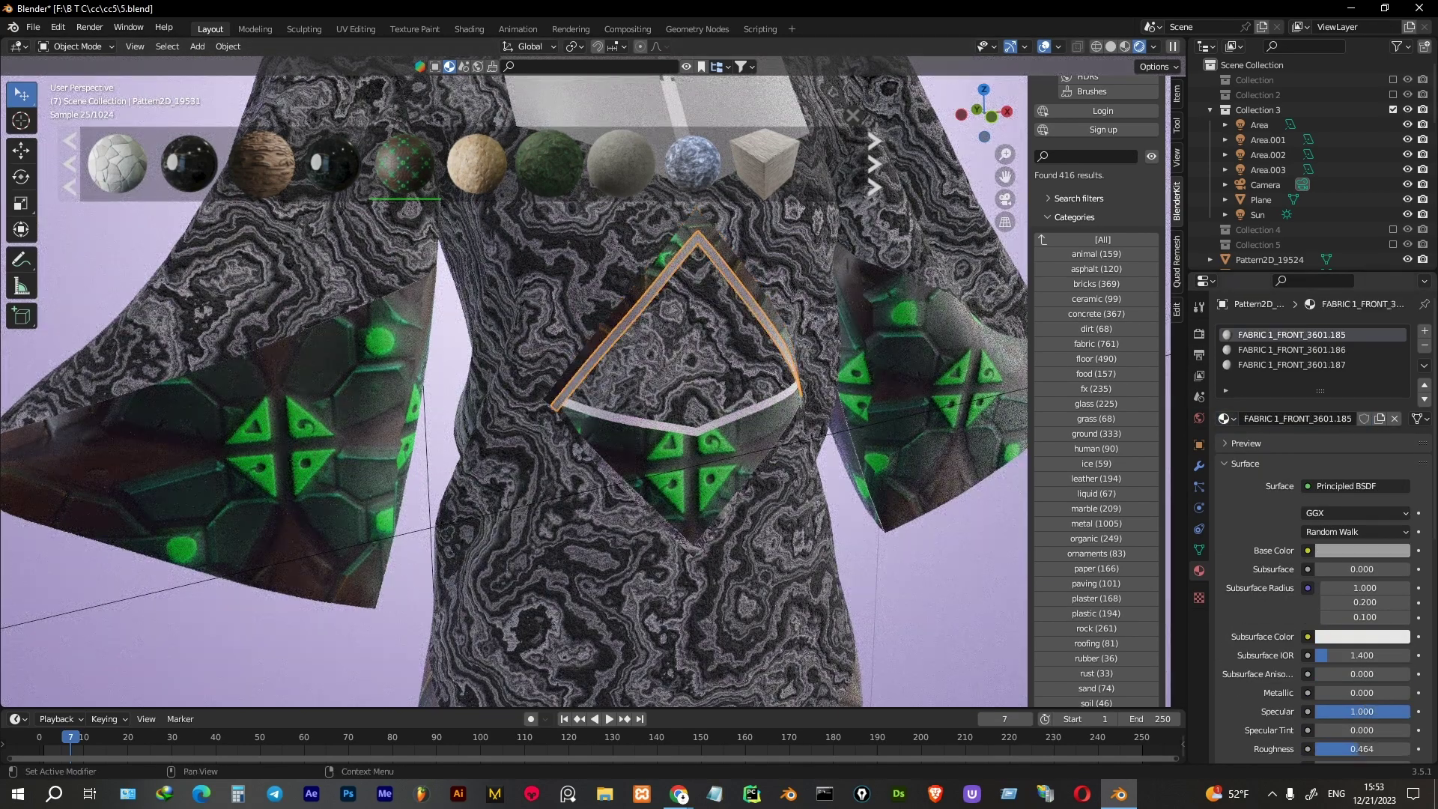
click(1224, 418)
text(p)
key(Return)
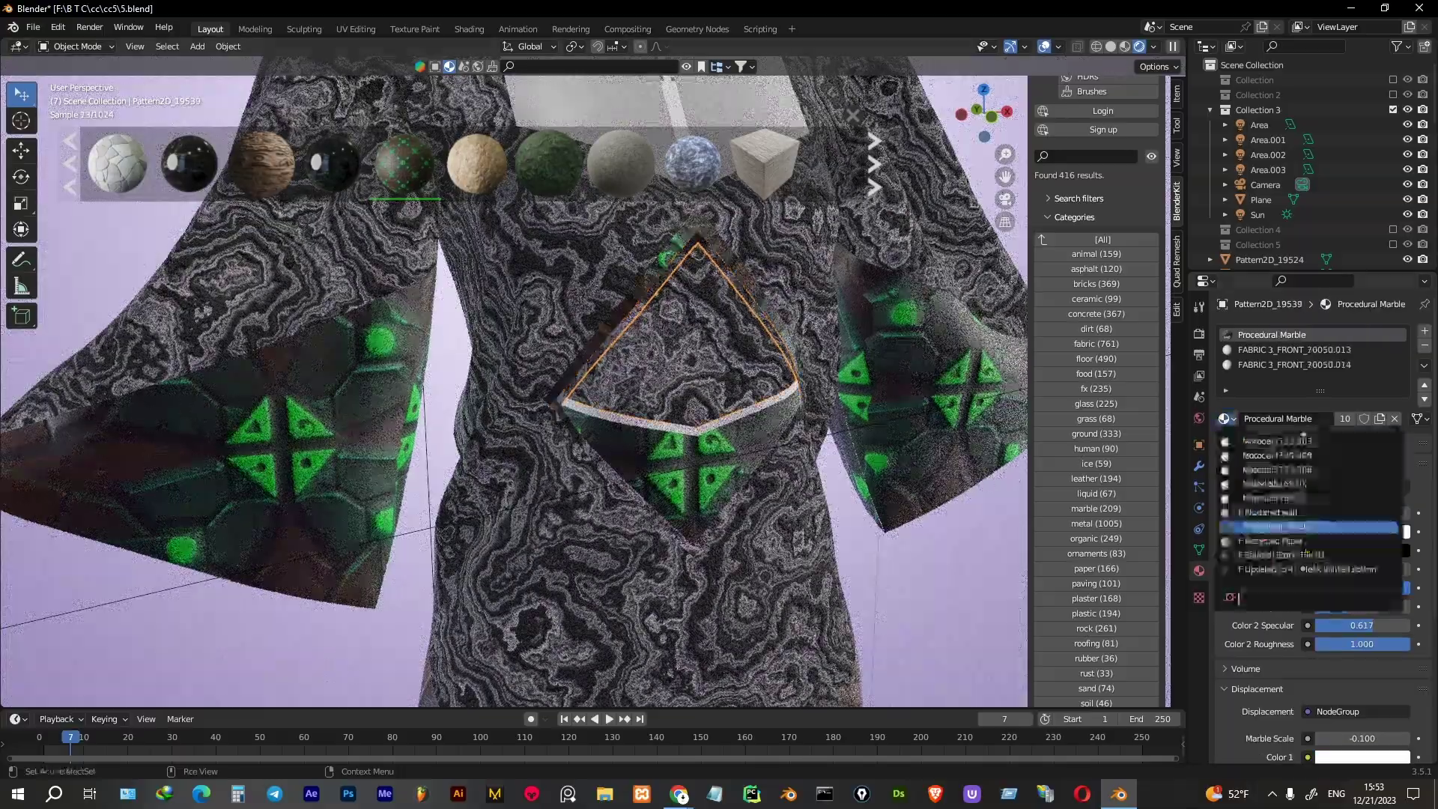
key(Return)
Give the belt piece Procedural Marble
click(678, 419)
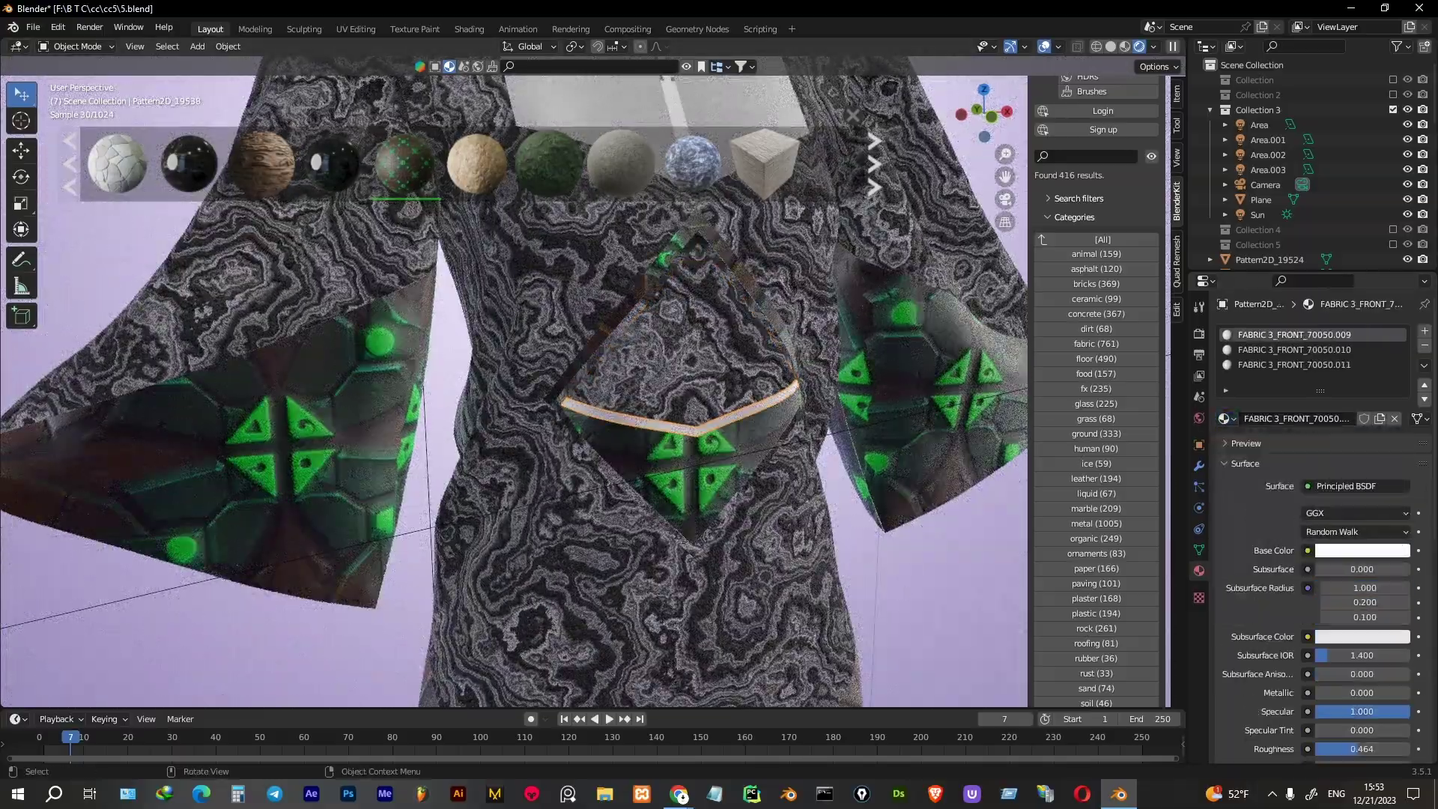
click(1224, 419)
text(p)
key(Return)
Give both collar pieces Stylised Stone Tile 01
shift+middle_drag(524, 300, 524, 457)
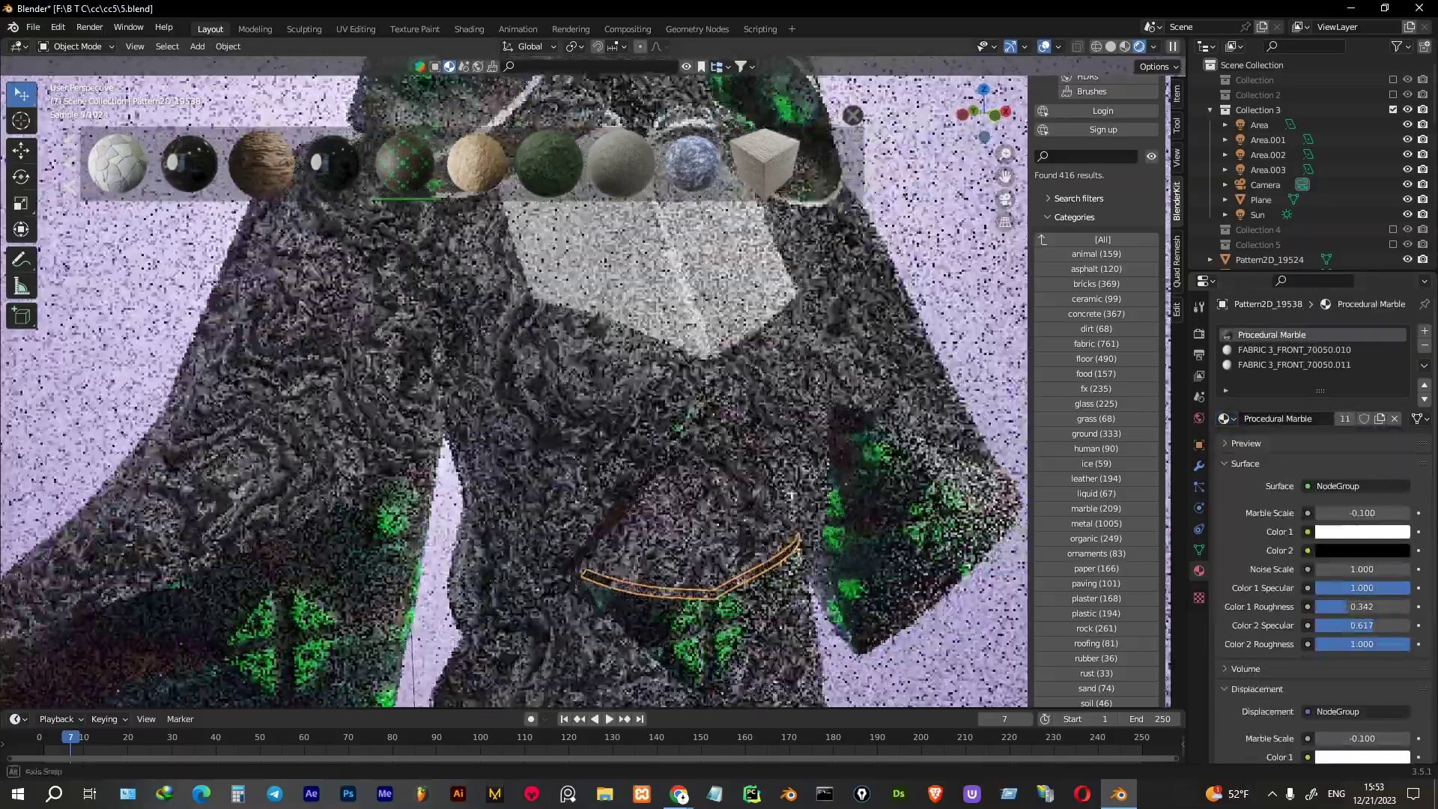
click(659, 285)
click(1223, 418)
key(Return)
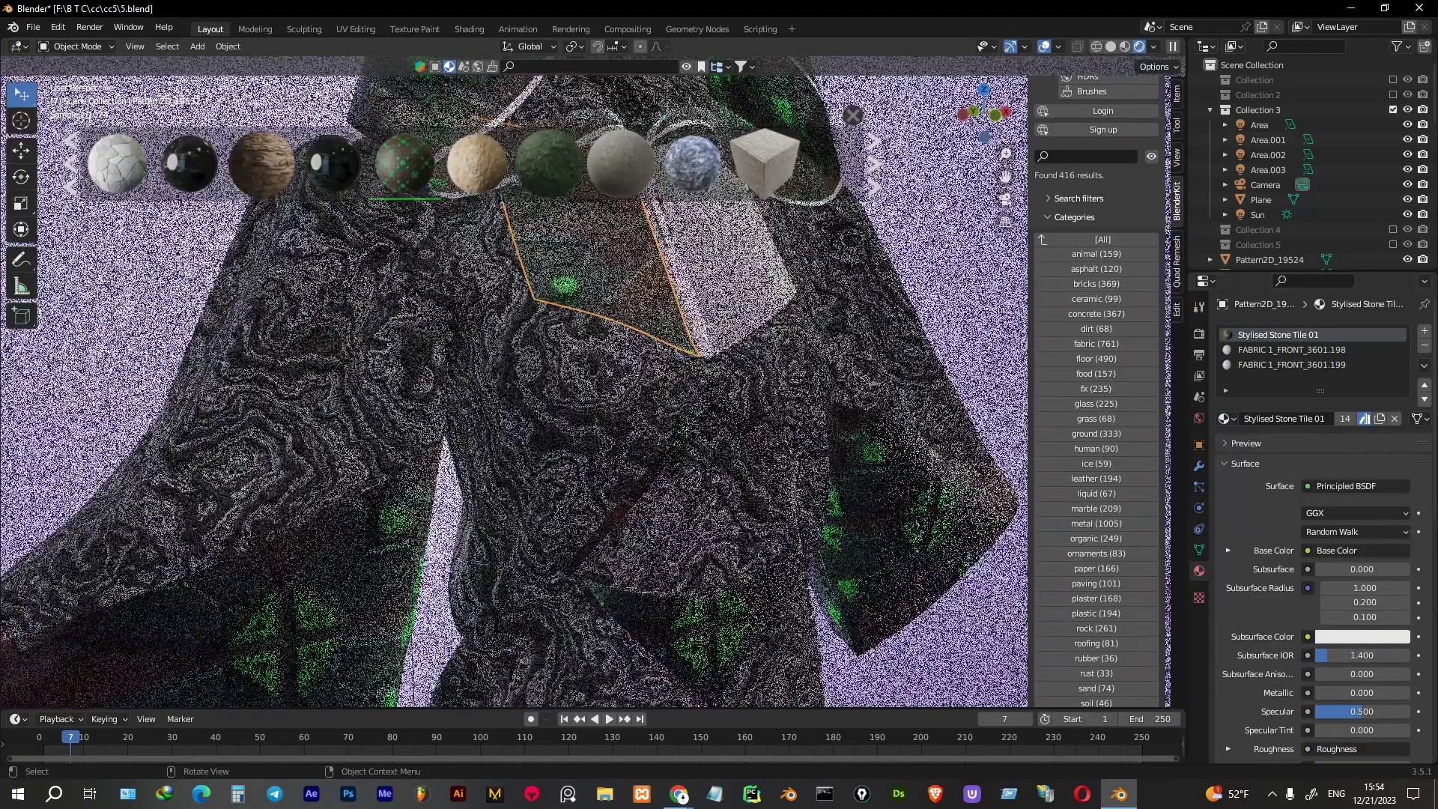
click(741, 254)
click(1224, 419)
text(s)
key(Return)
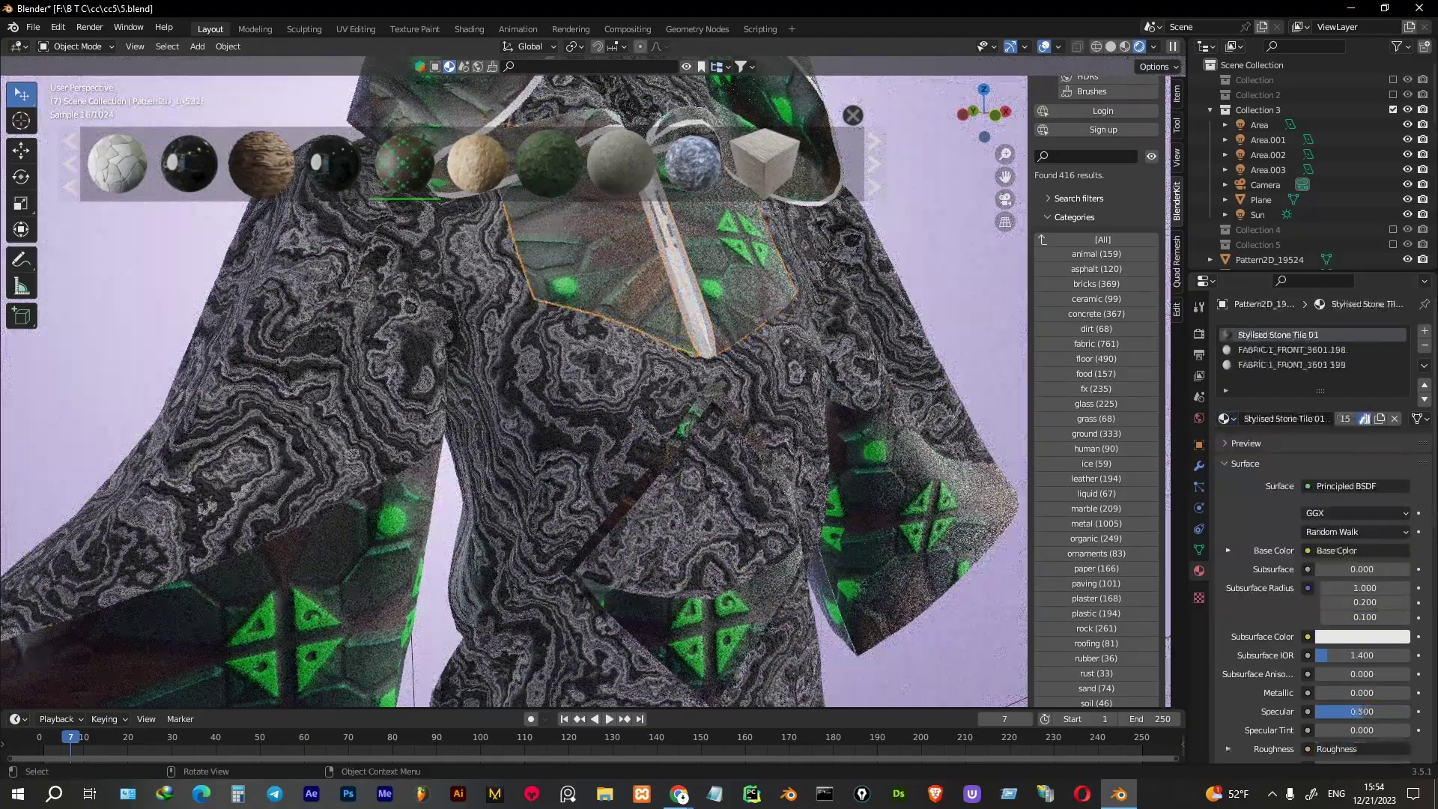
click(1223, 419)
text(r)
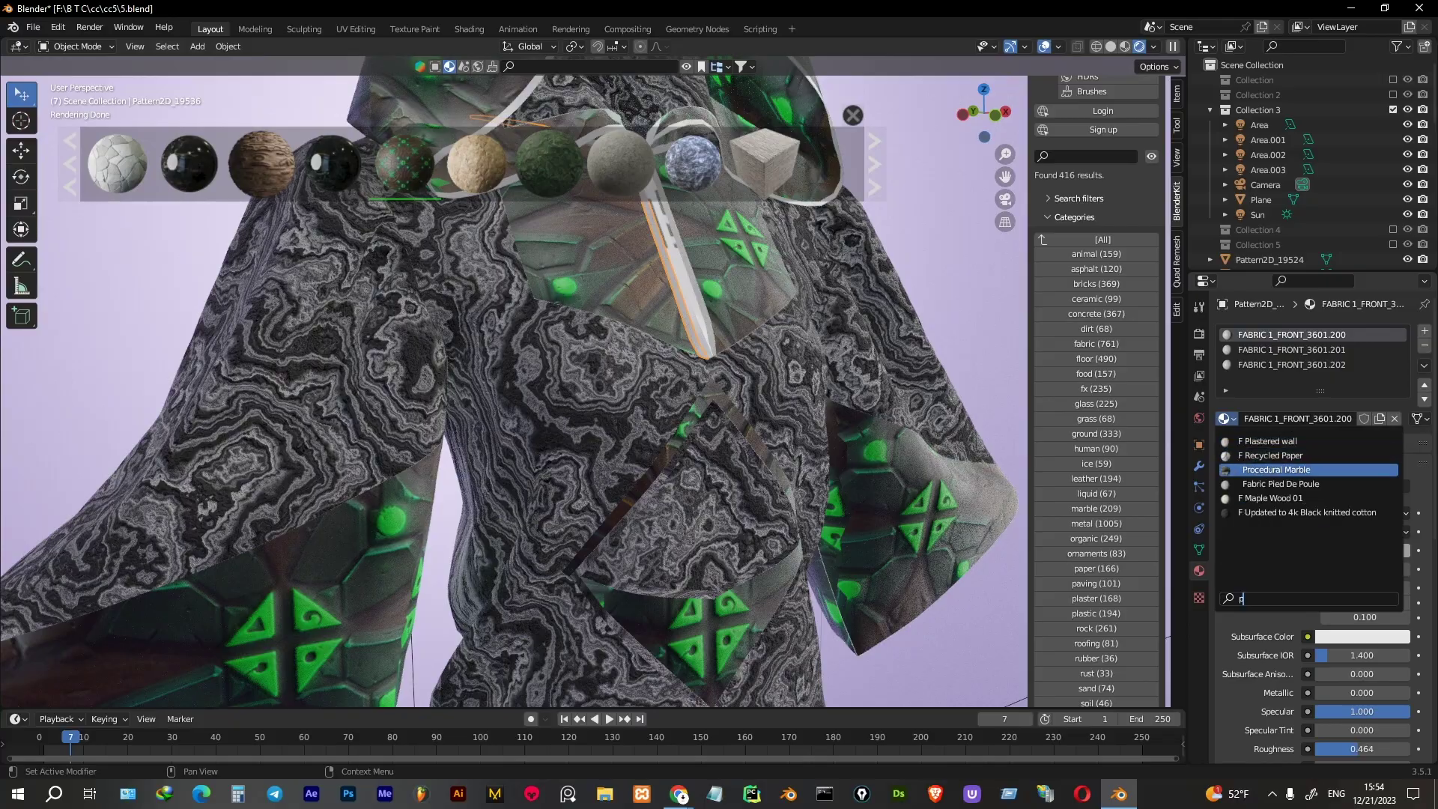
key(Return)
Apply Procedural Marble to the first two zipper pieces
click(701, 322)
click(1223, 419)
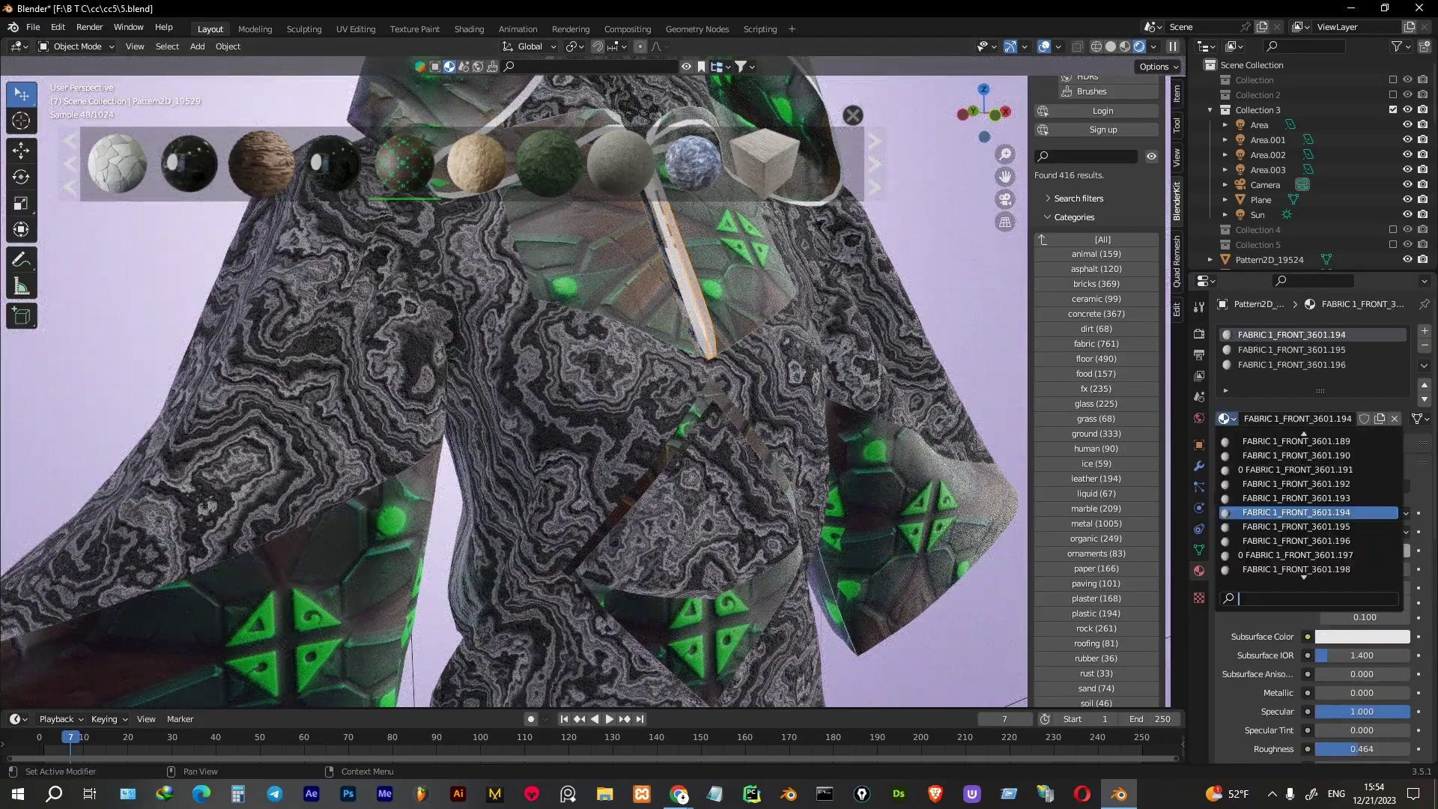
key(Return)
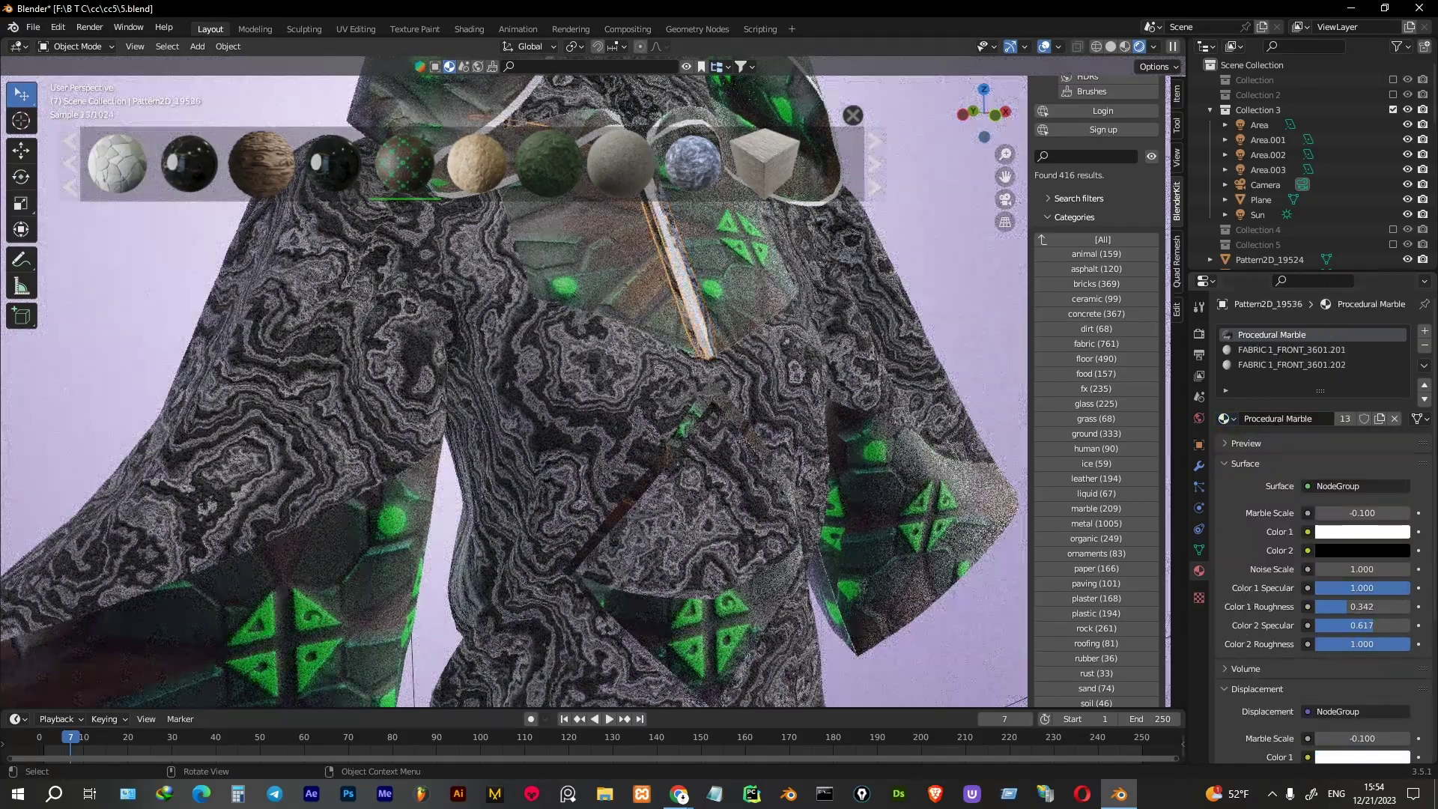
click(689, 300)
click(1224, 419)
key(Return)
Give the next zipper piece Procedural Marble and start assigning it to the cord
click(700, 322)
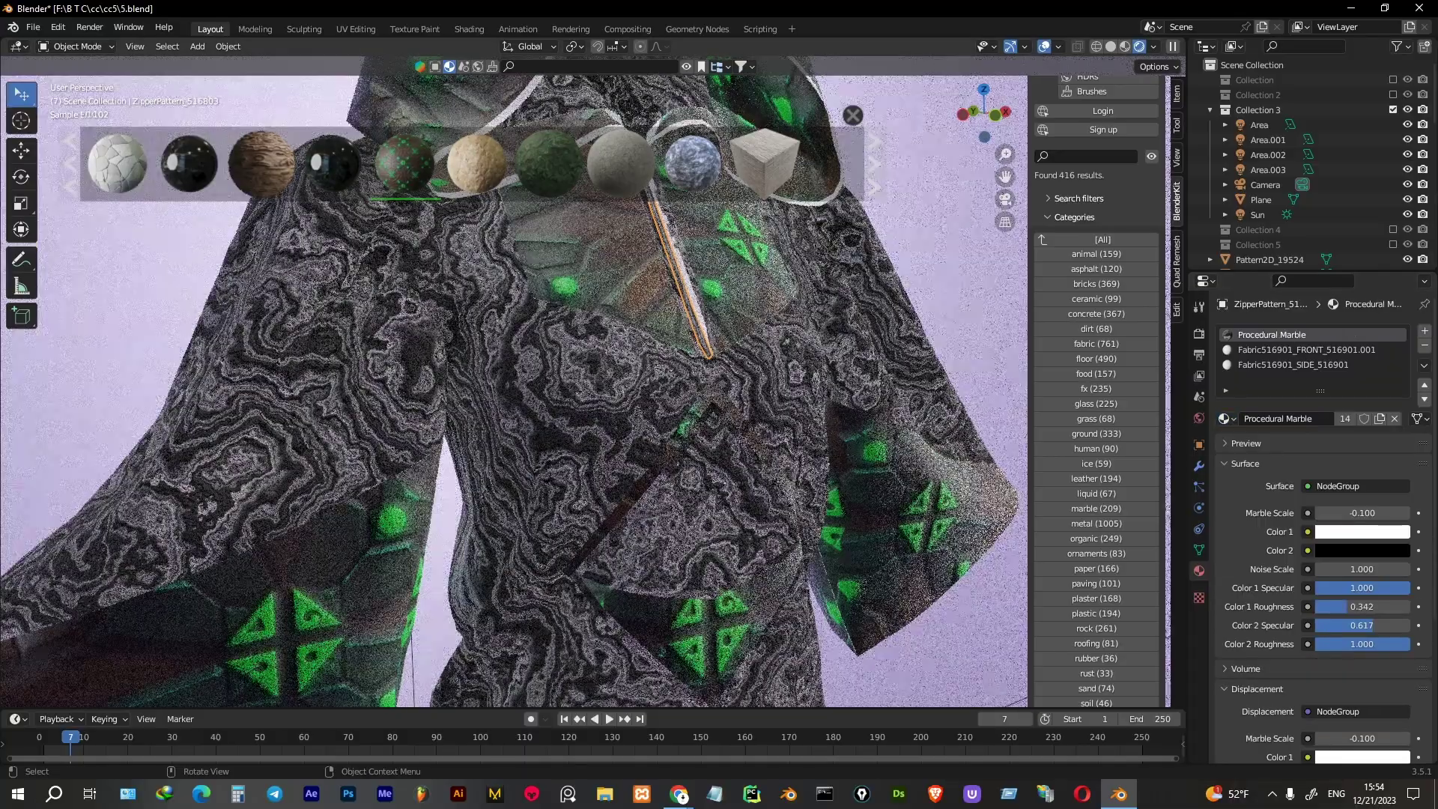
click(1223, 419)
text(p)
key(KP_0)
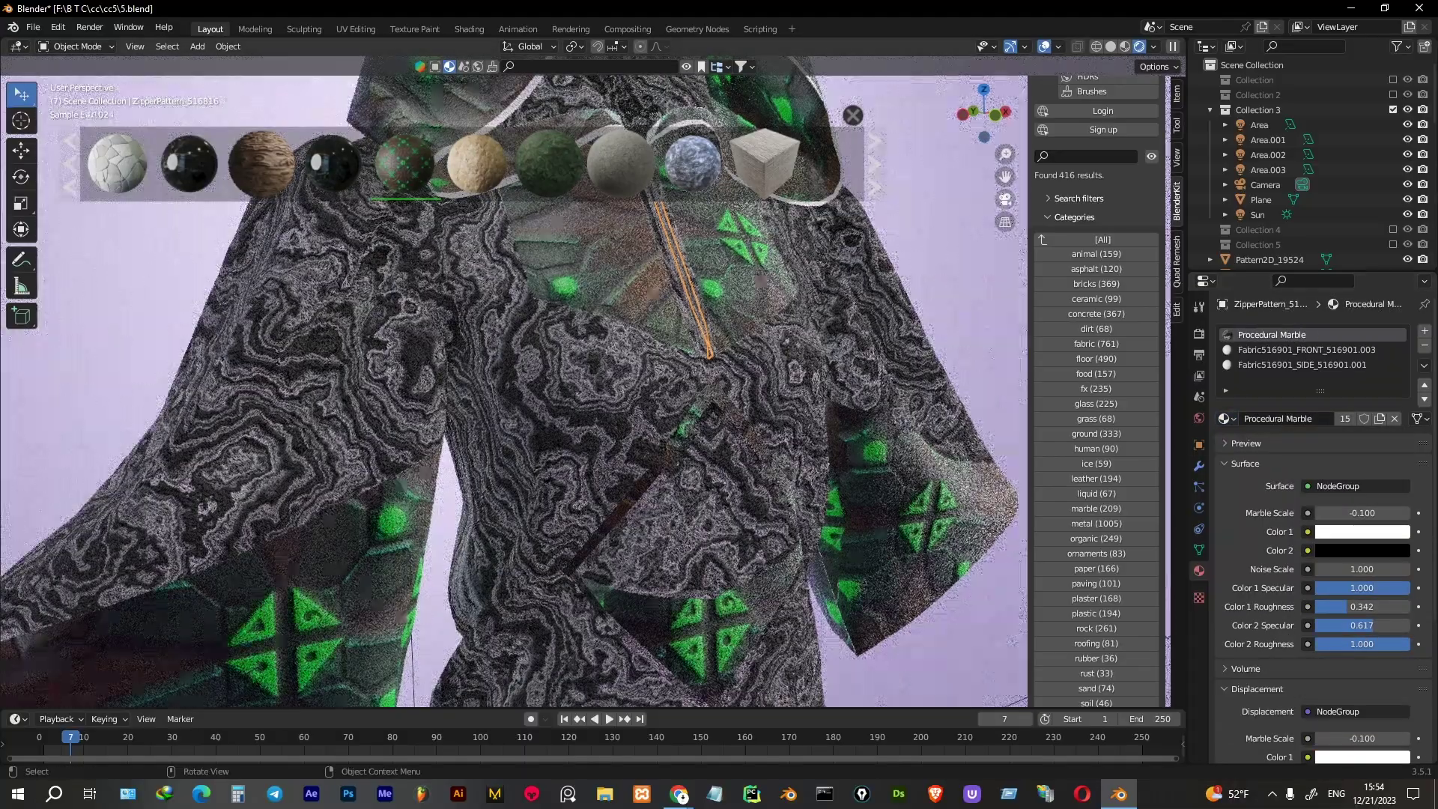
click(588, 240)
click(1226, 418)
text(p)
click(1273, 456)
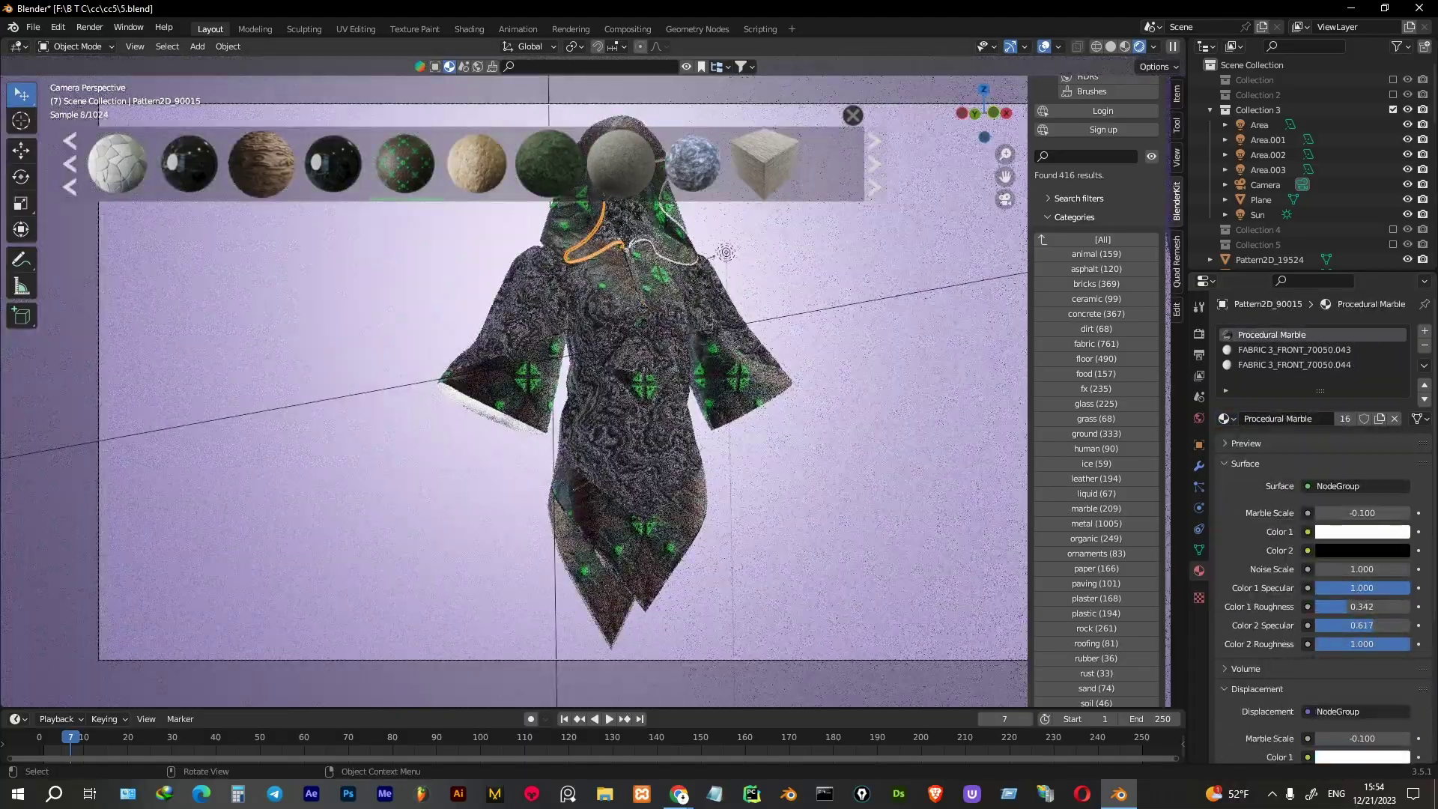
click(667, 247)
click(1225, 419)
click(1276, 469)
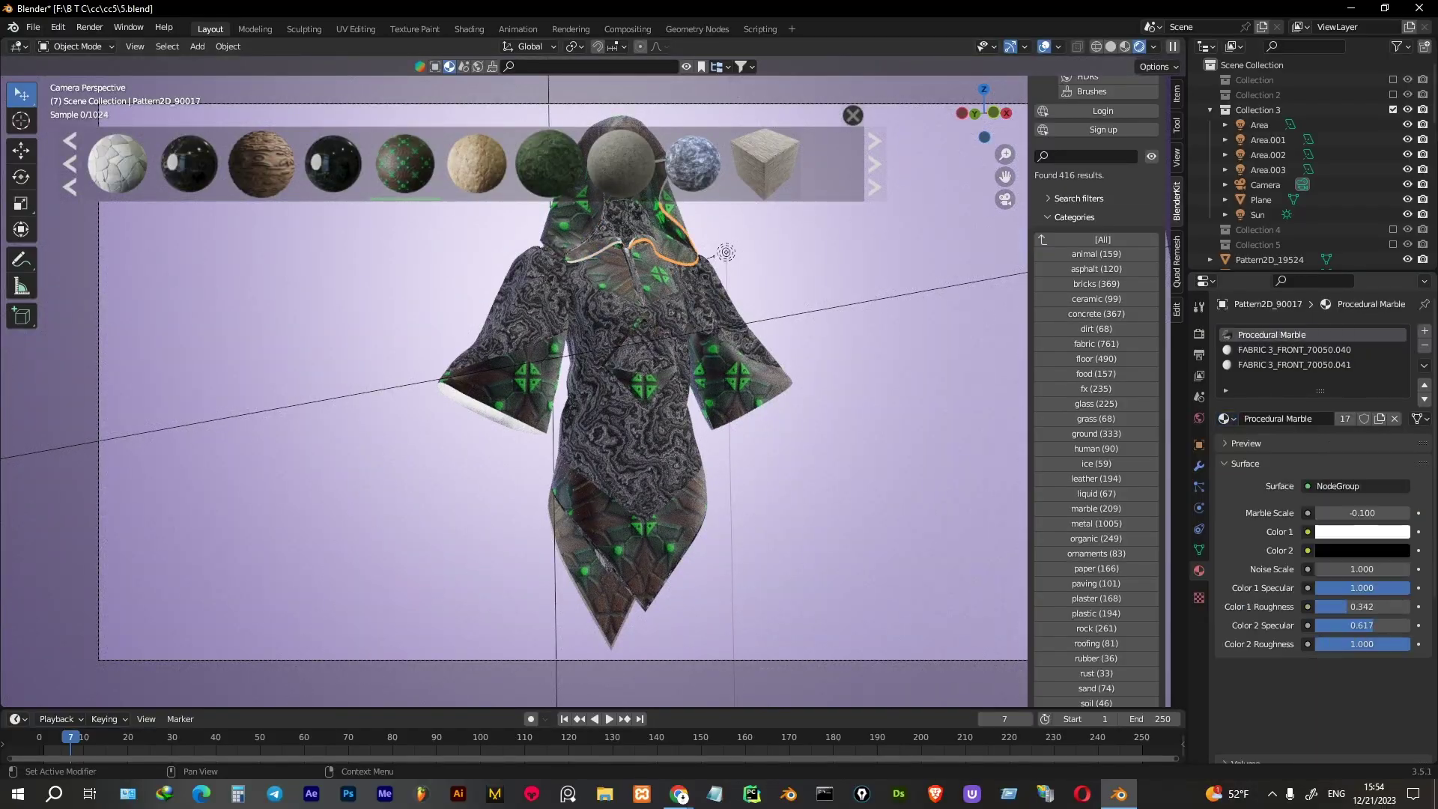
click(588, 243)
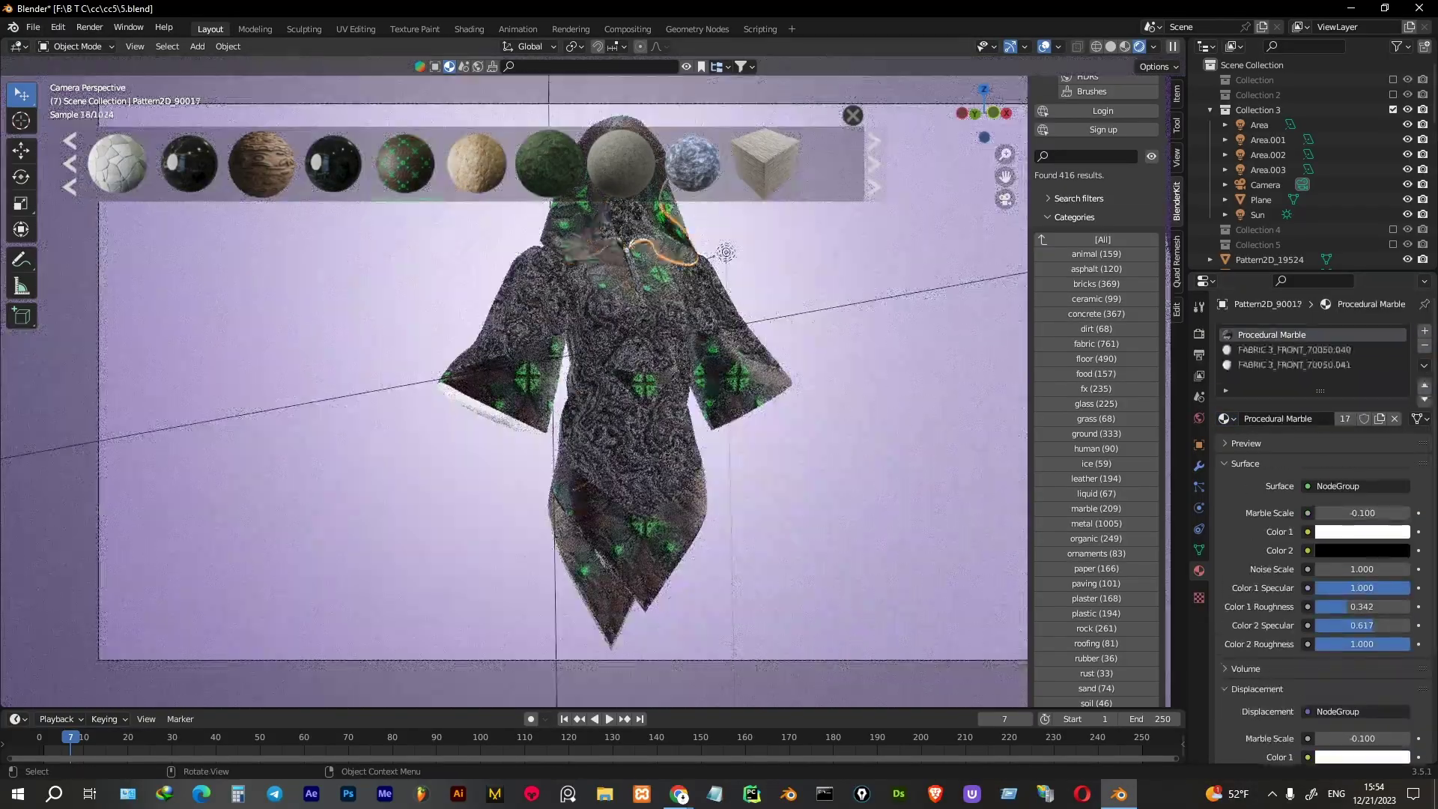
click(678, 243)
click(625, 244)
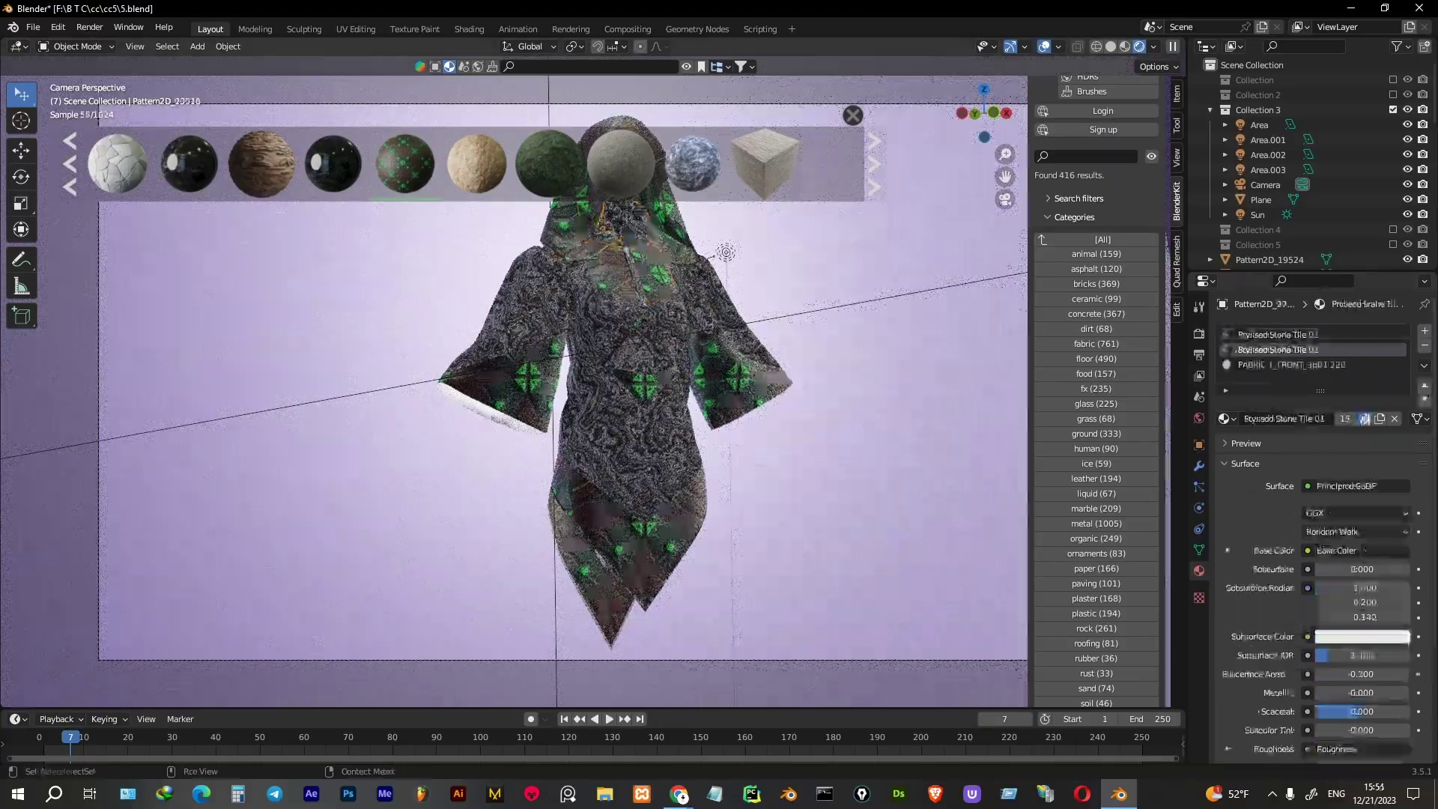
click(678, 247)
click(724, 252)
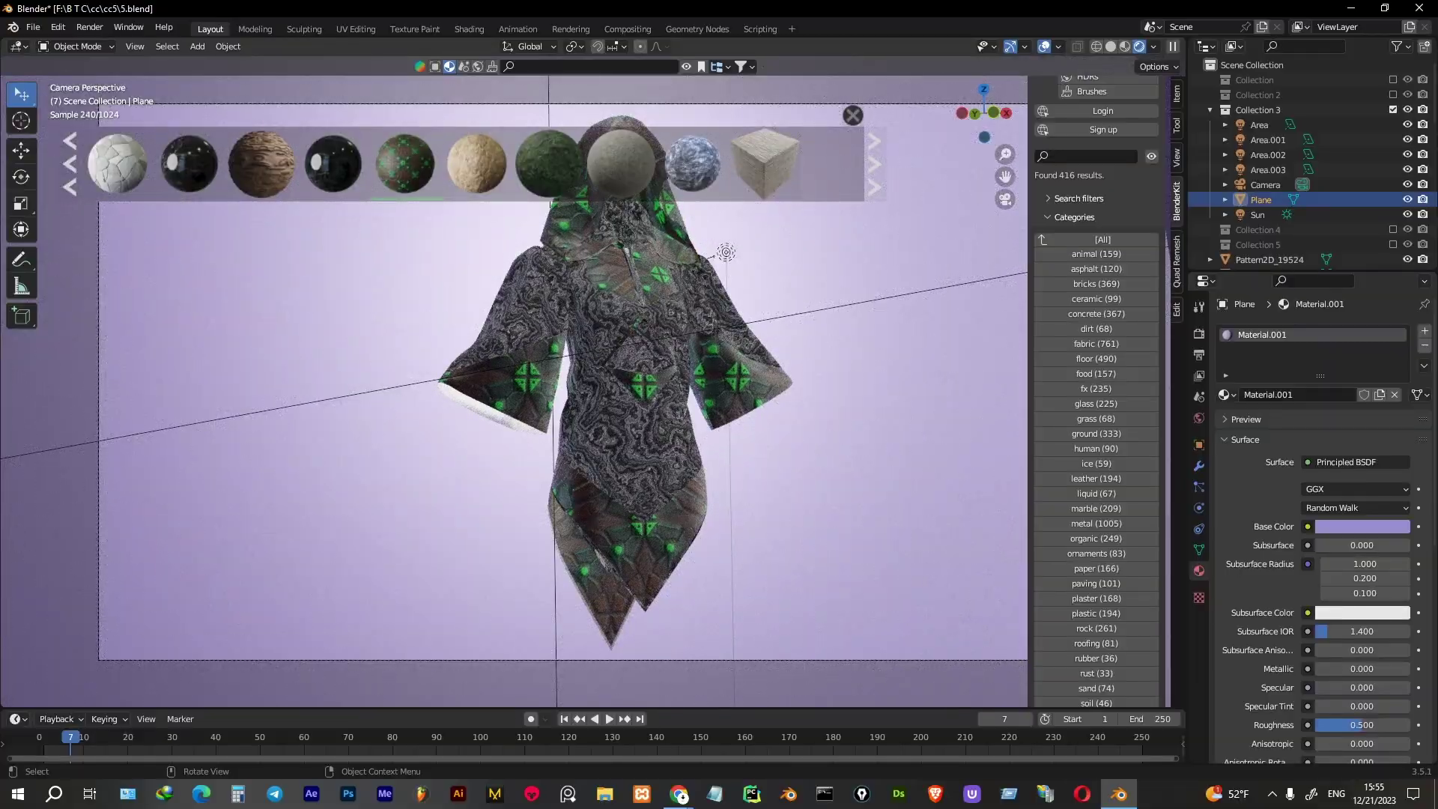
middle_drag(725, 252, 675, 321)
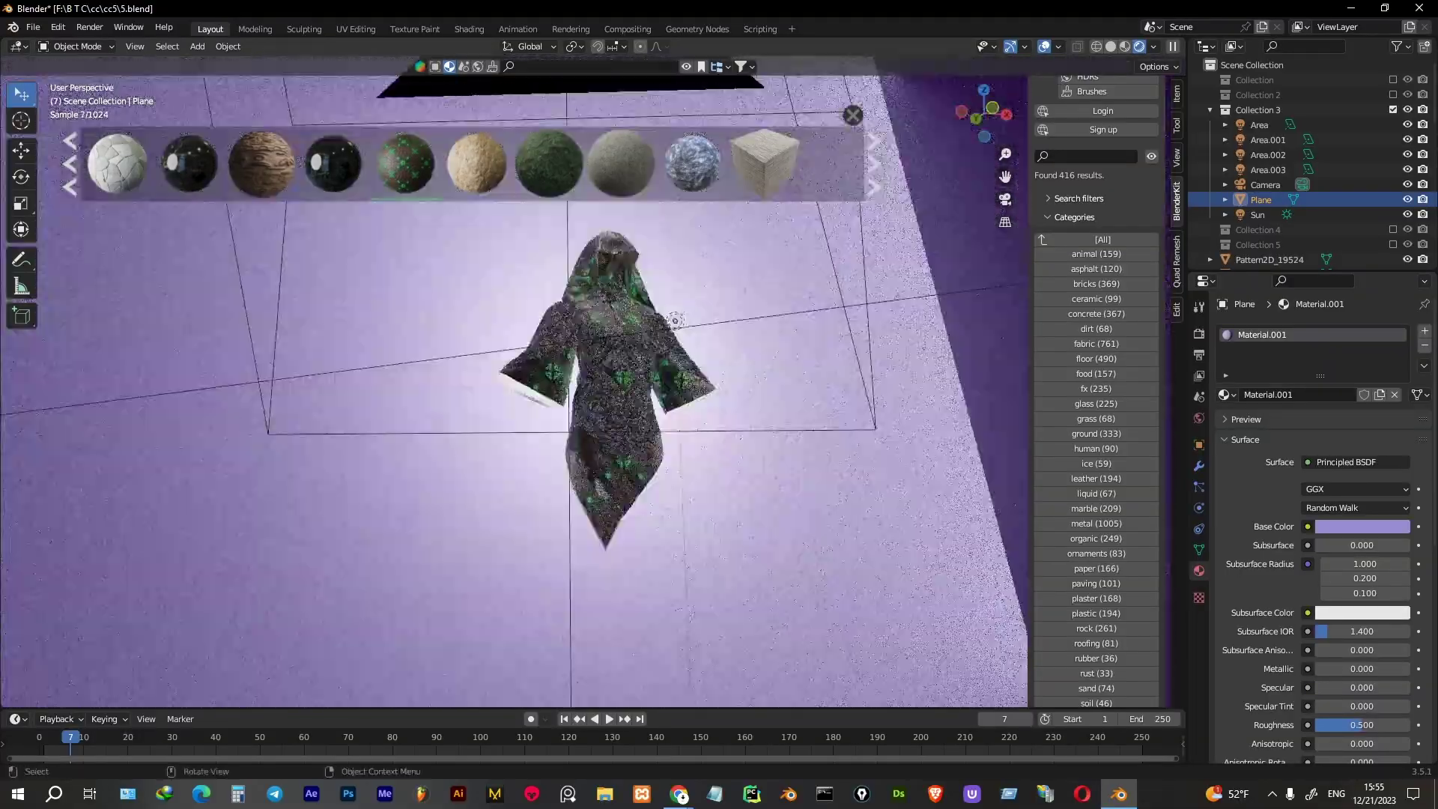
click(675, 320)
click(674, 320)
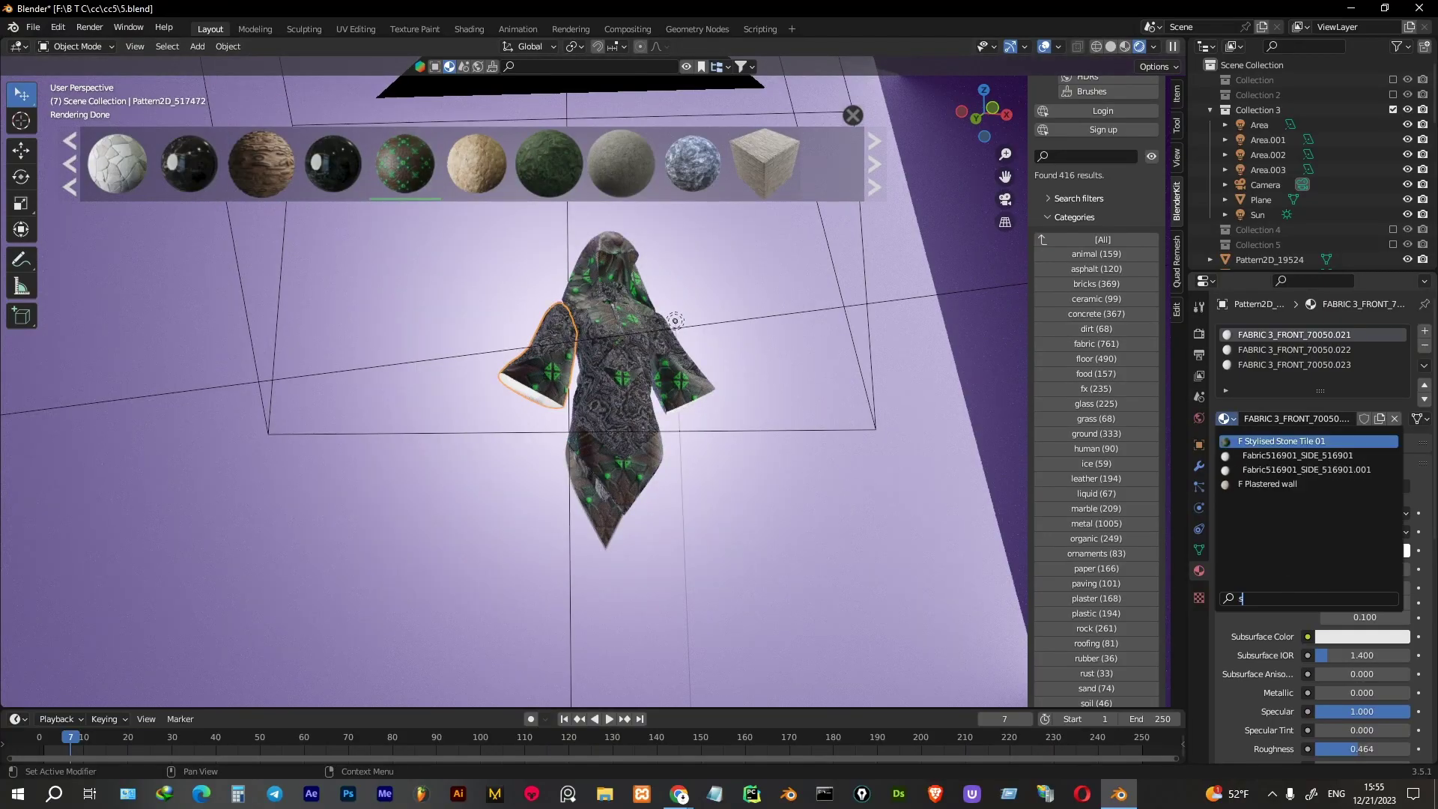
shift+click(675, 321)
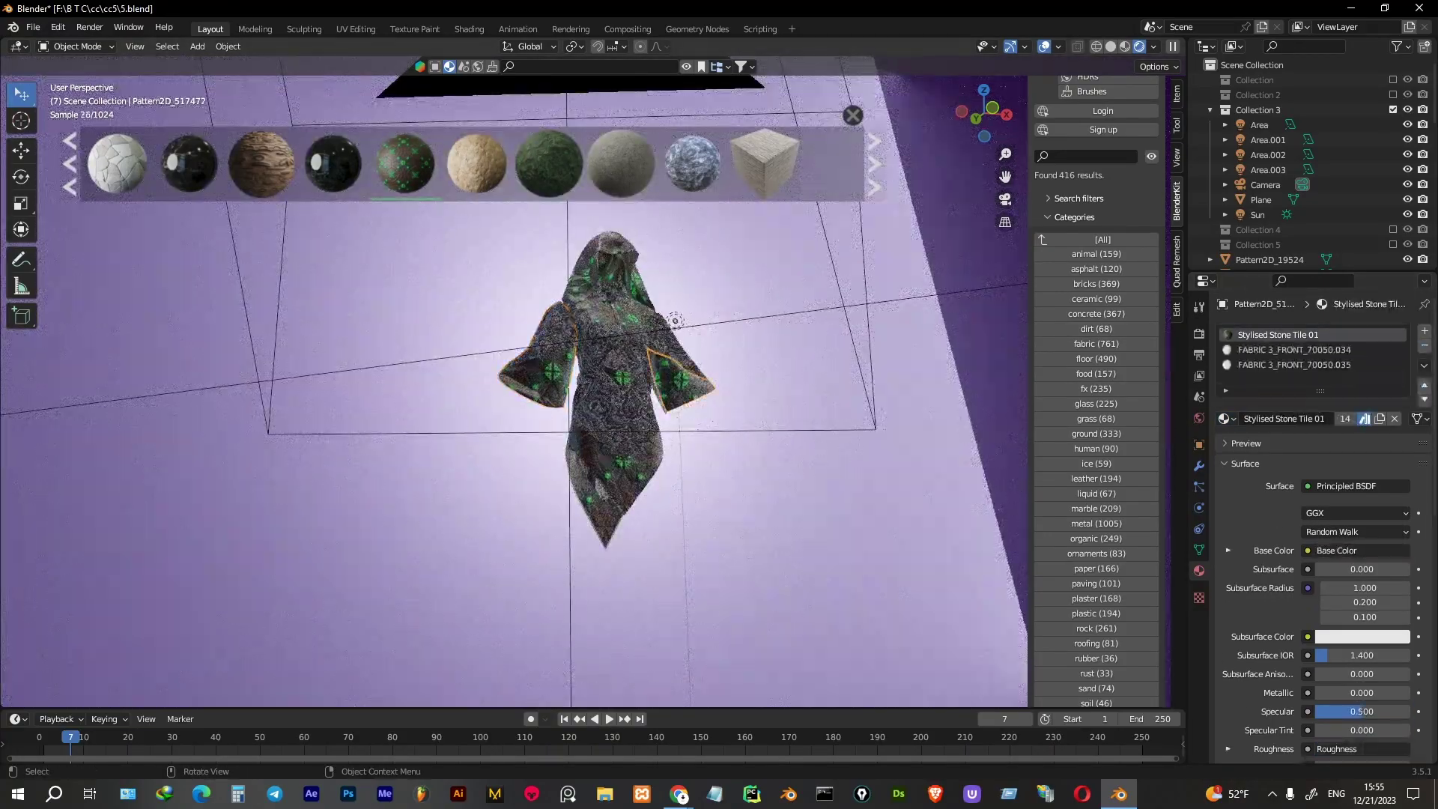
middle_drag(674, 322, 749, 284)
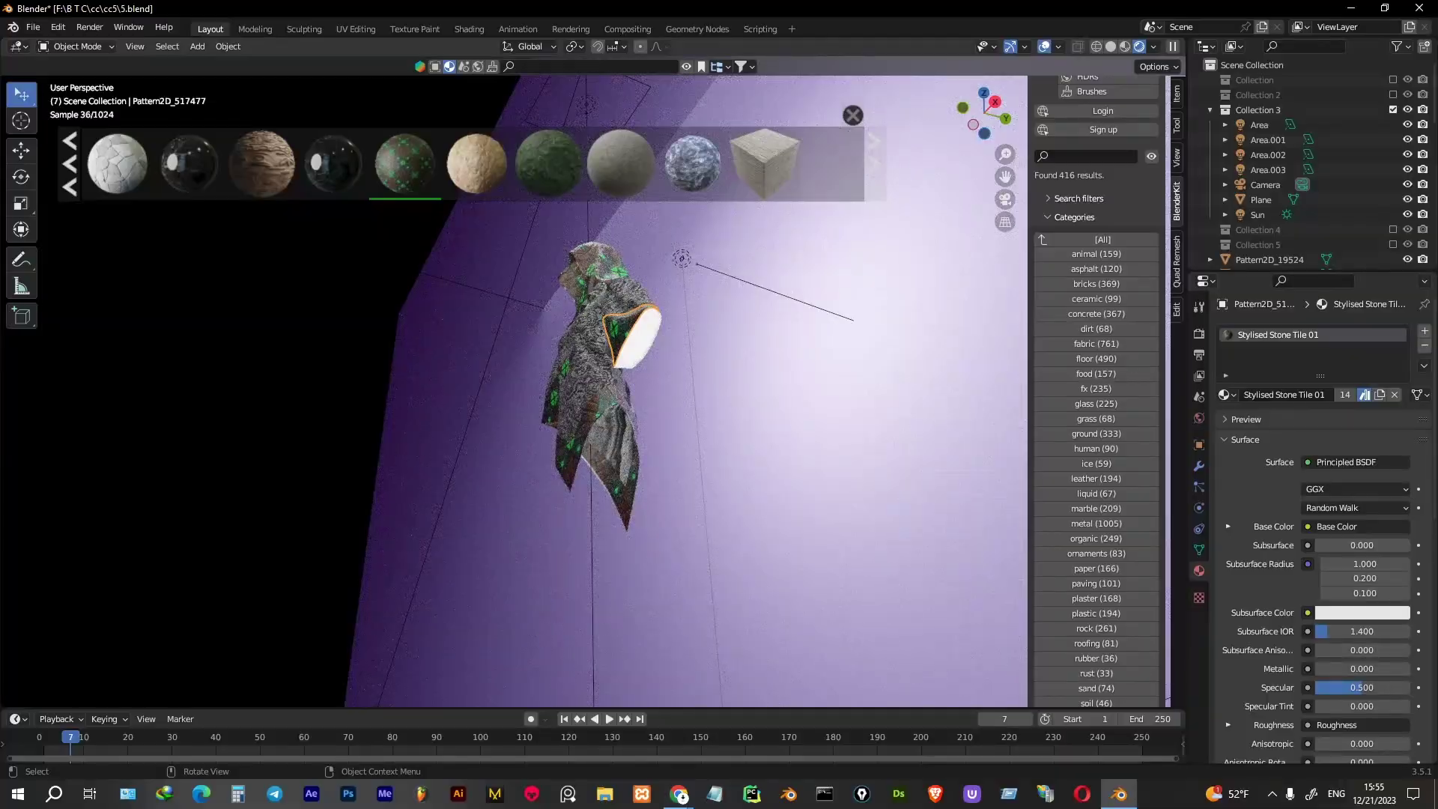
shift+click(620, 315)
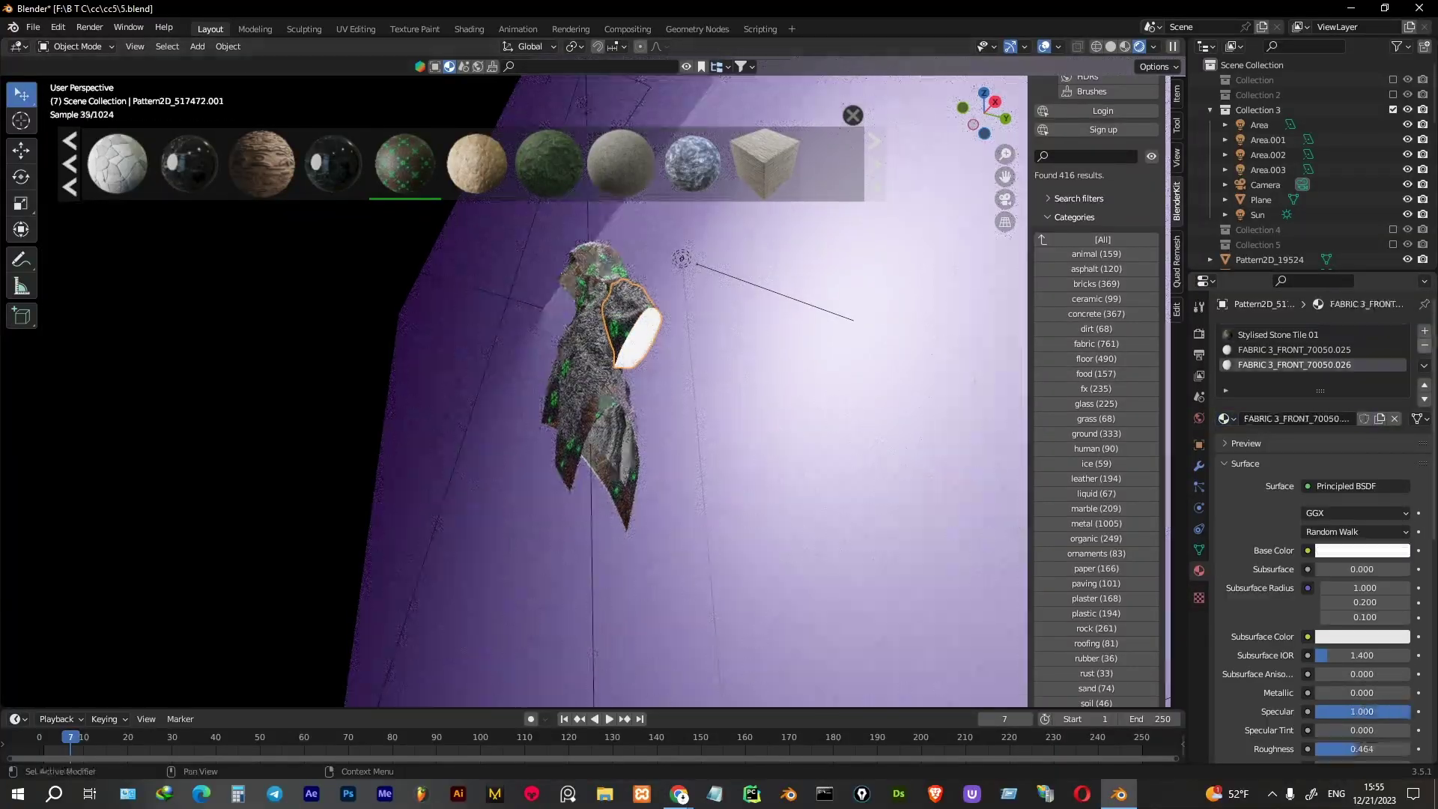
key(KP_0)
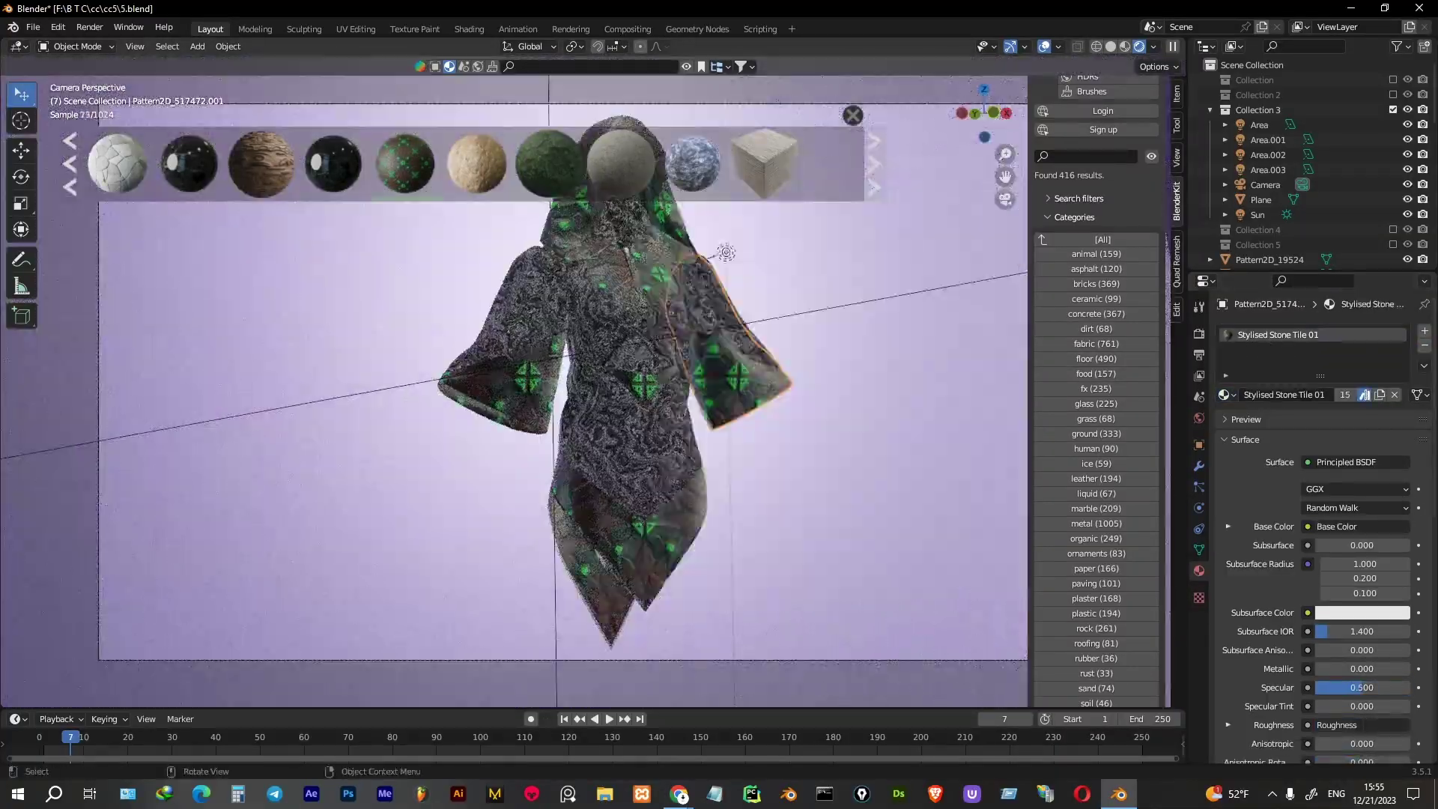
click(625, 253)
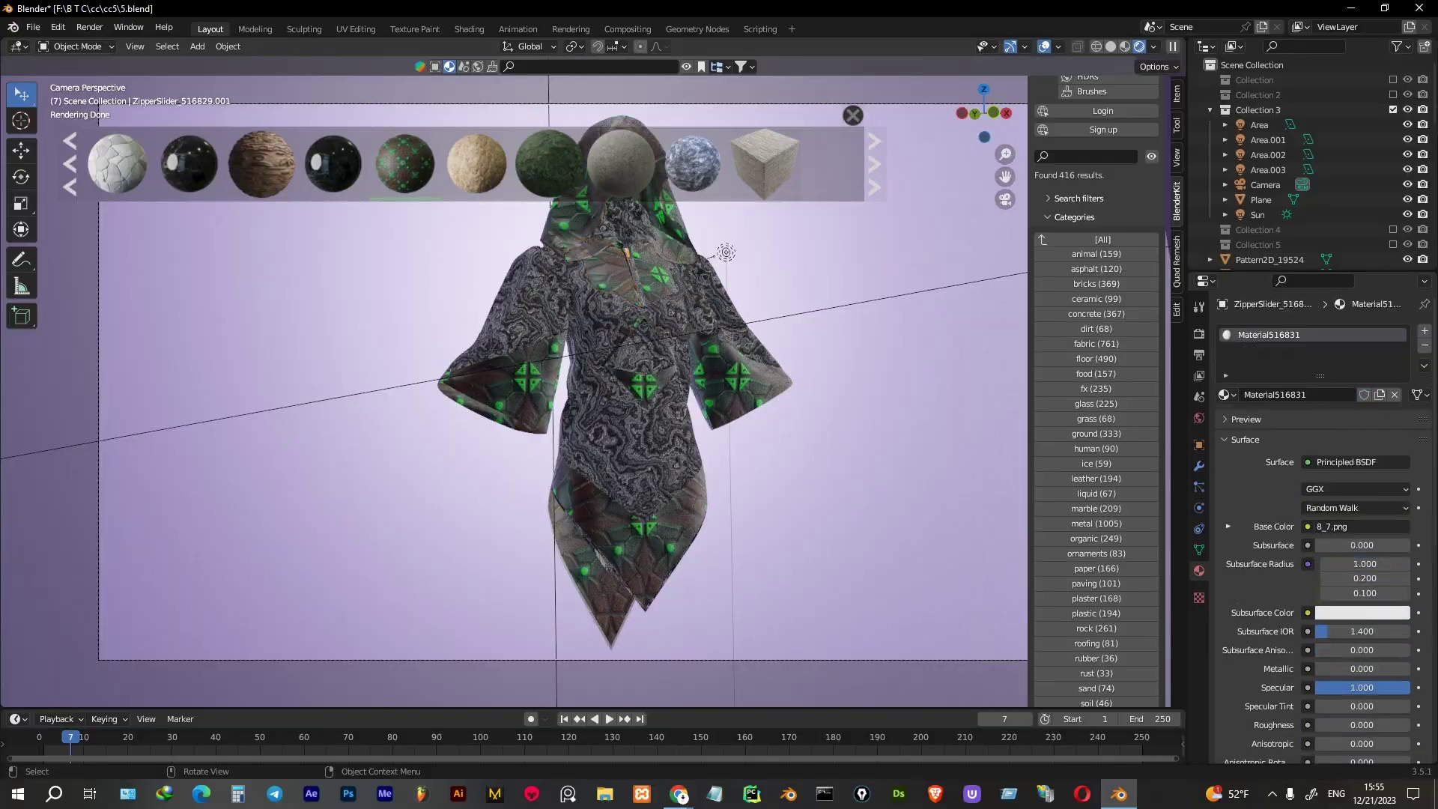
click(1225, 395)
Zoom in on the zipper slider, give it Procedural Marble, and return to camera view
mouse_move(516, 375)
middle_down()
mouse_move(584, 344)
mouse_move(539, 374)
mouse_move(554, 367)
middle_up()
scroll(517, 375, up, 3)
scroll(517, 374, up, 3)
scroll(517, 390, up, 3)
scroll(516, 389, up, 2)
scroll(516, 389, up, 3)
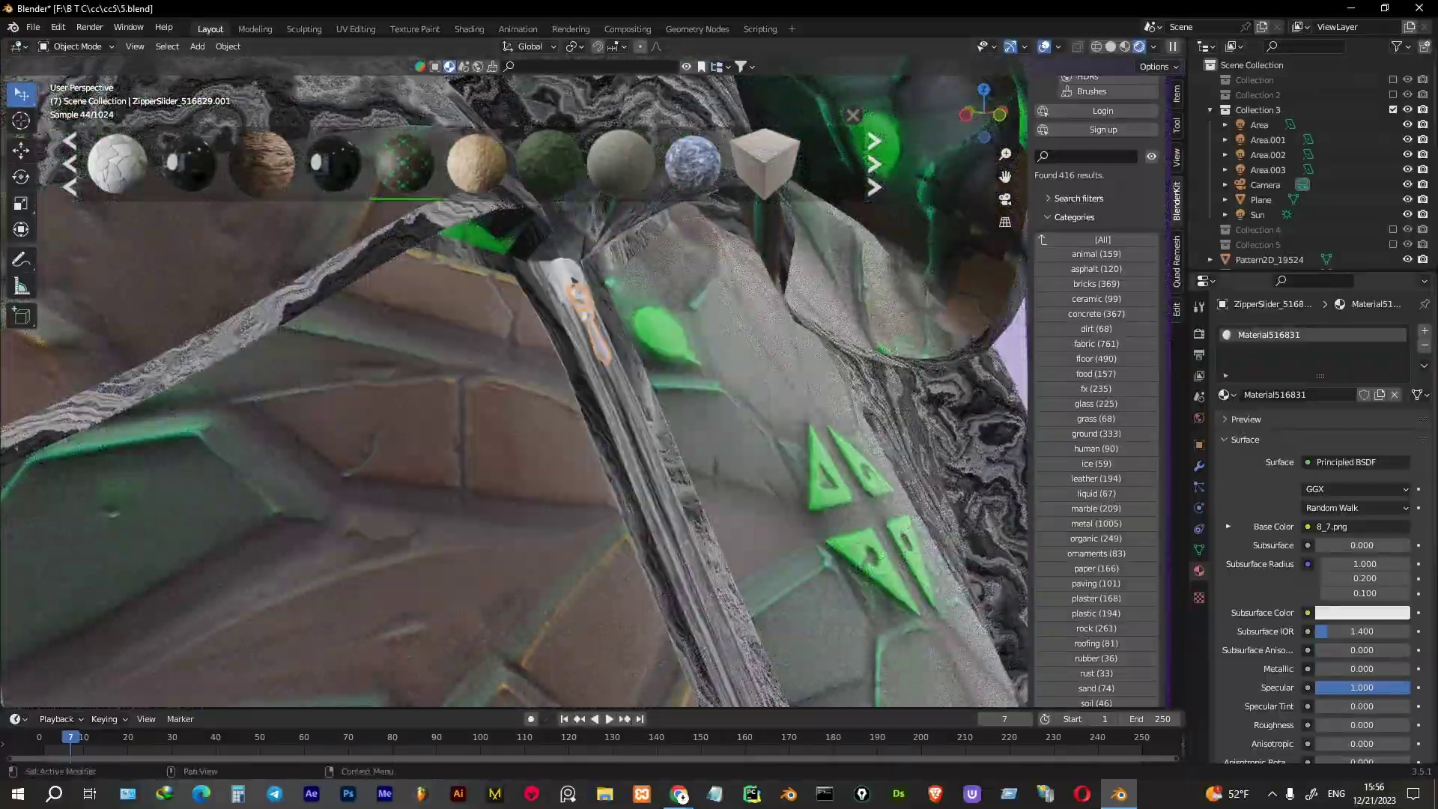
click(1224, 395)
key(Return)
click(1224, 395)
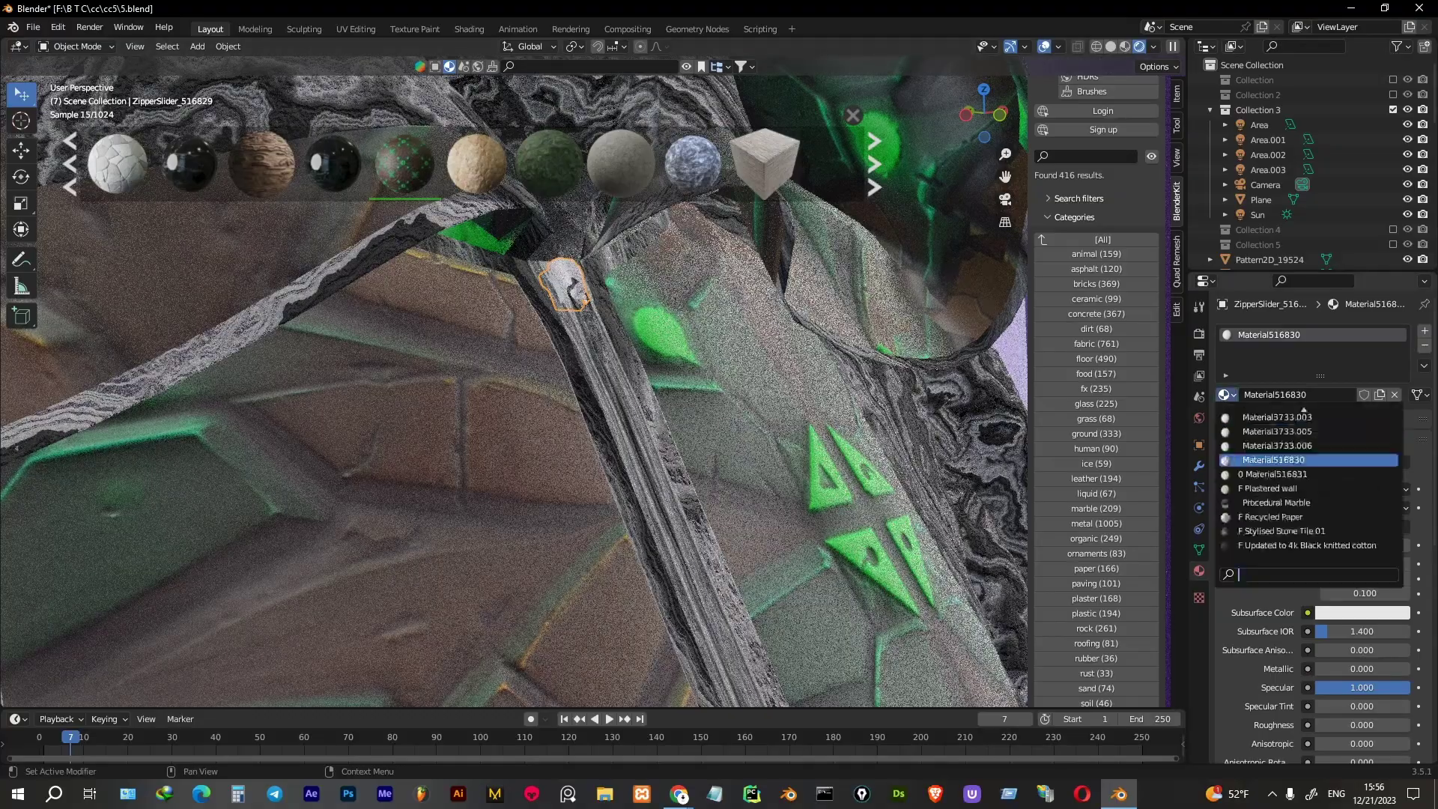
click(1288, 445)
key(KP_0)
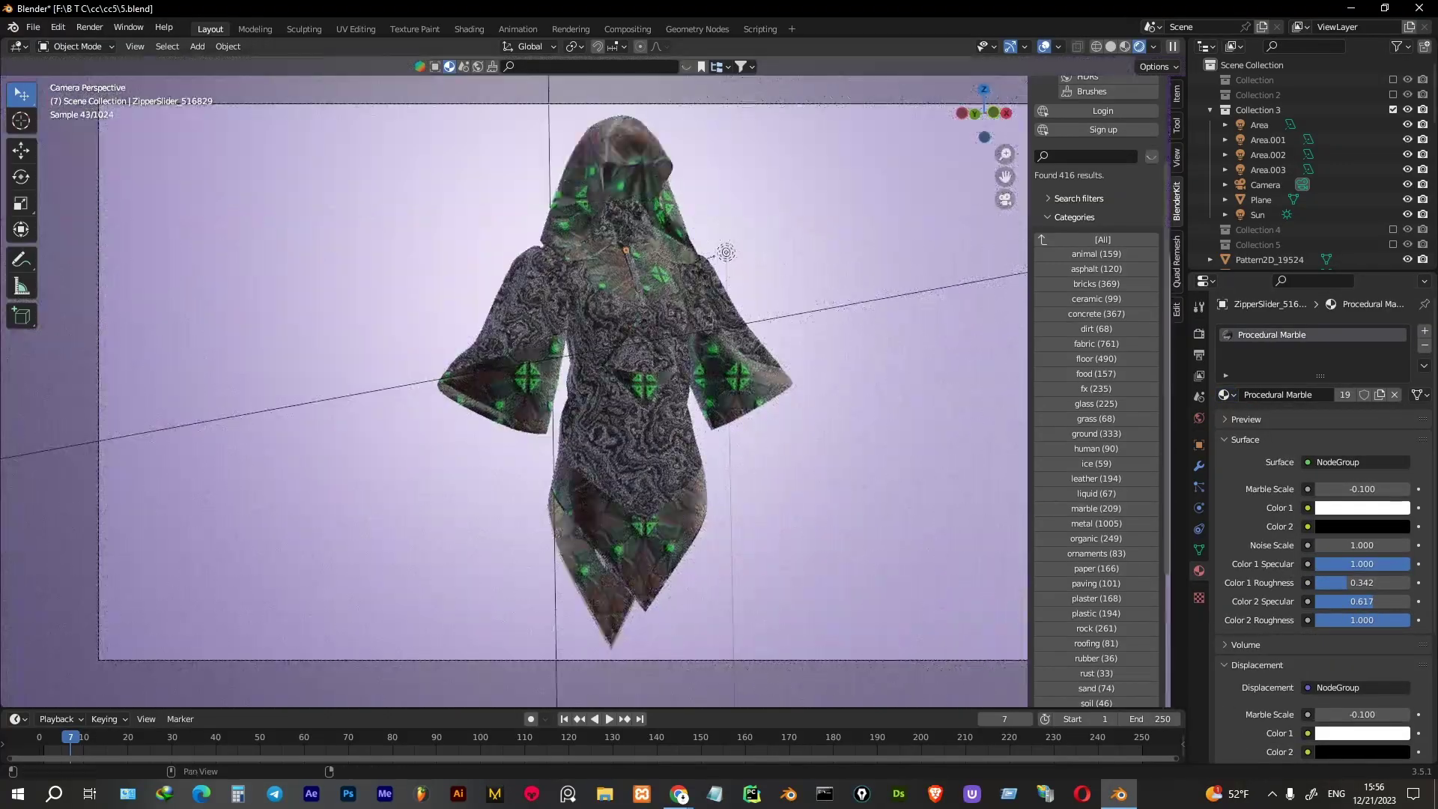
right_click(1168, 429)
Split the viewport and turn the new area into a Shader Editor
click(1144, 466)
click(704, 449)
click(725, 47)
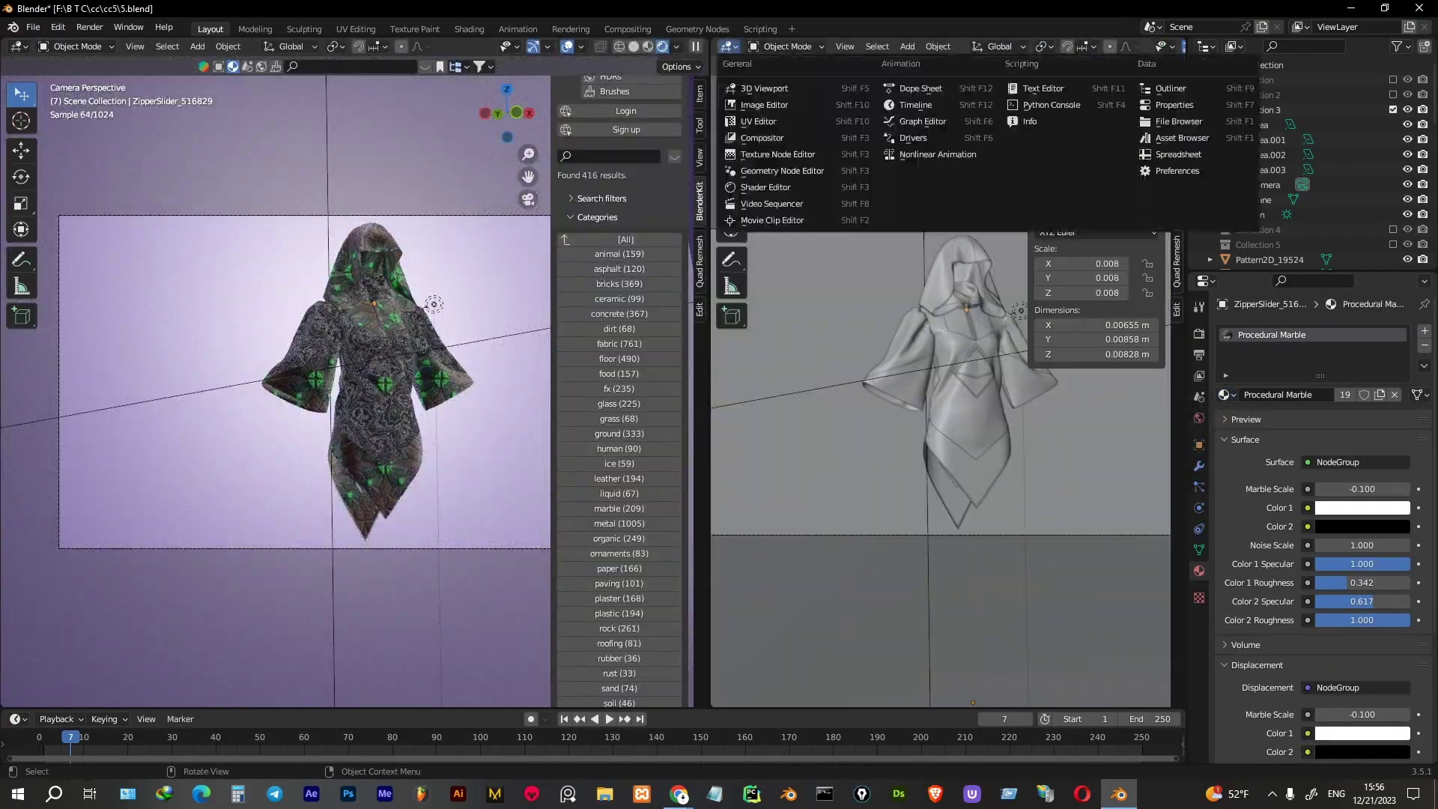
click(757, 190)
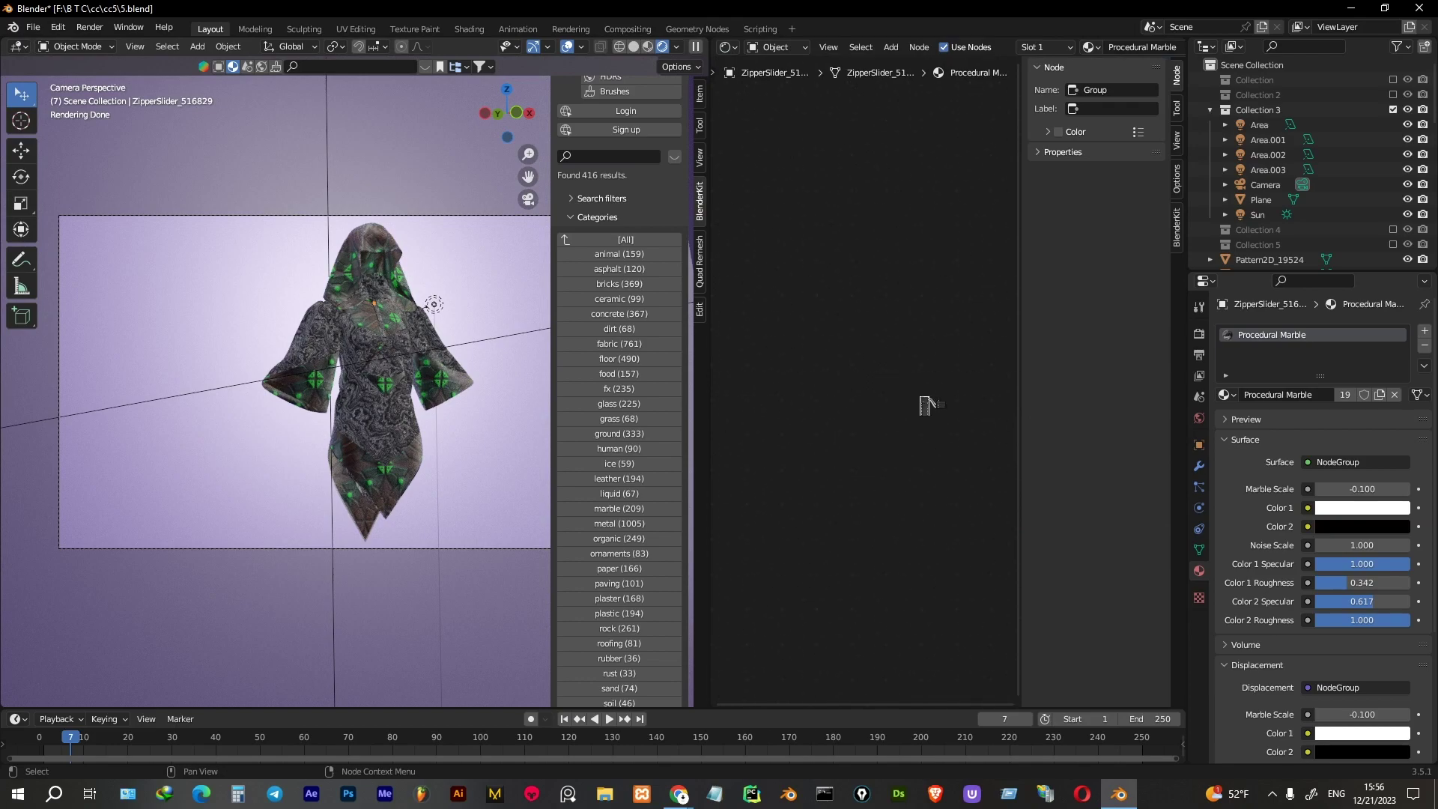
scroll(924, 412, up, 3)
scroll(337, 375, up, 2)
Select the stone-tiled right sleeve and drag its tile scale Value to 11.1
click(699, 157)
click(479, 375)
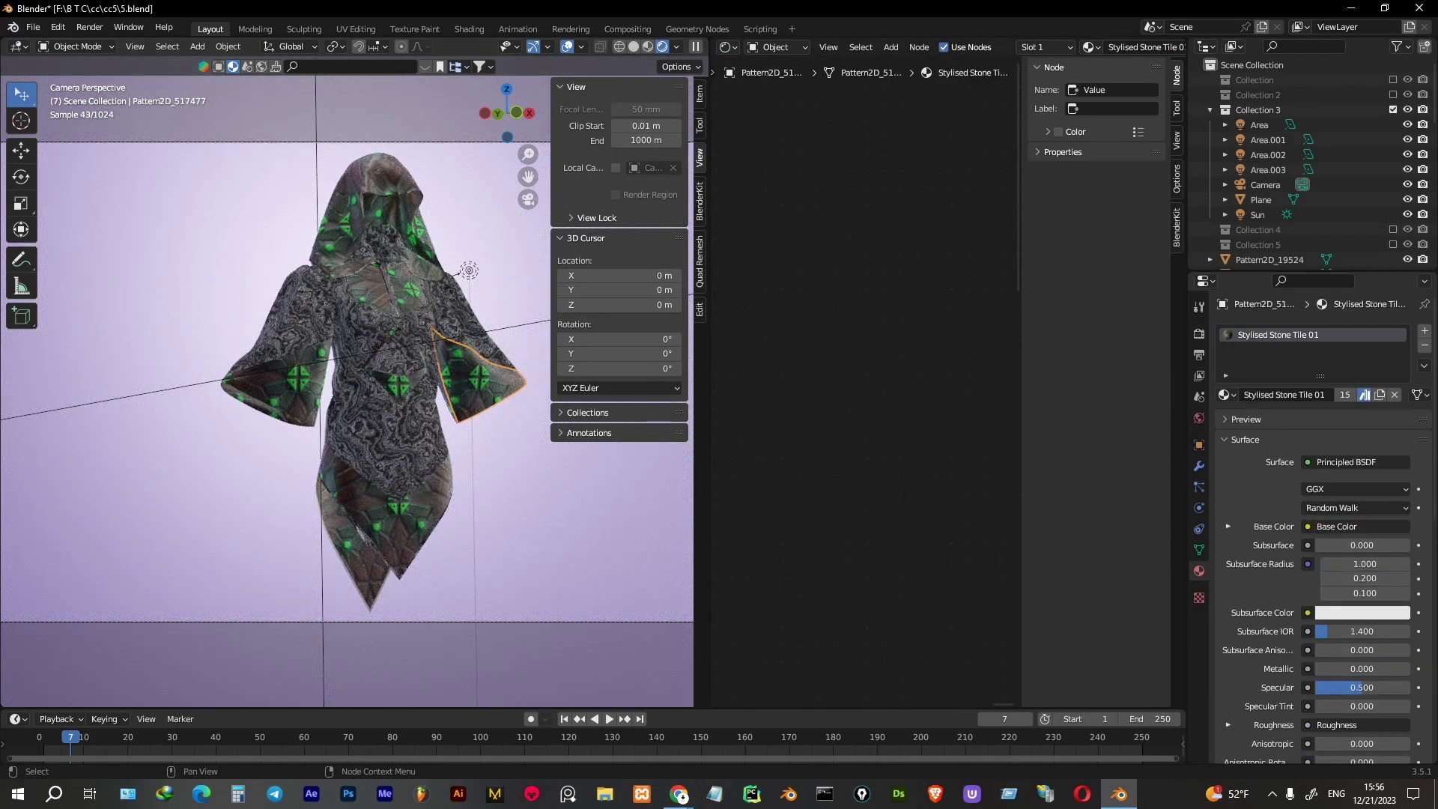
scroll(346, 389, up, 3)
scroll(869, 390, up, 3)
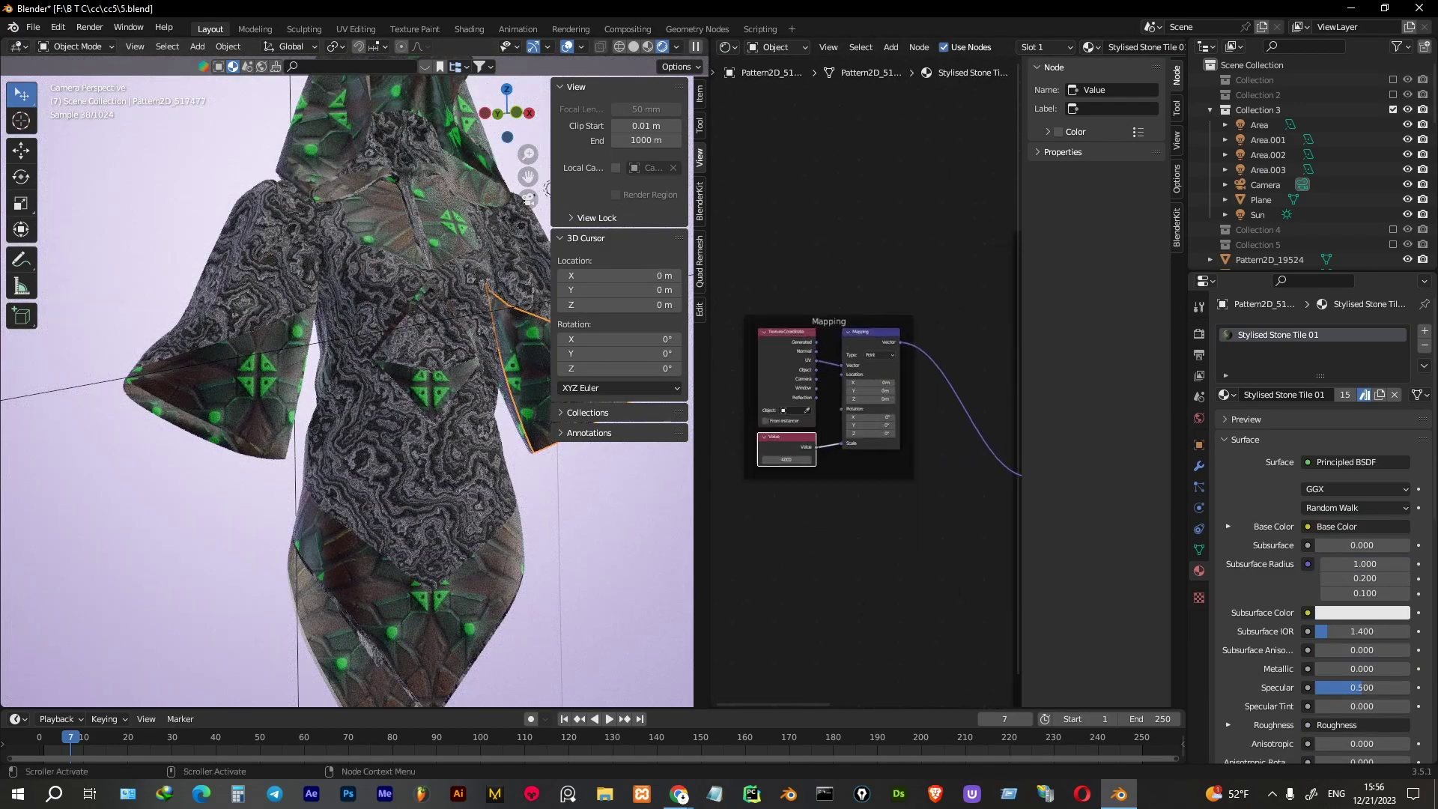
scroll(869, 389, up, 3)
scroll(866, 385, up, 2)
mouse_move(756, 554)
mouse_down()
mouse_move(839, 554)
mouse_move(741, 554)
mouse_move(762, 554)
mouse_up()
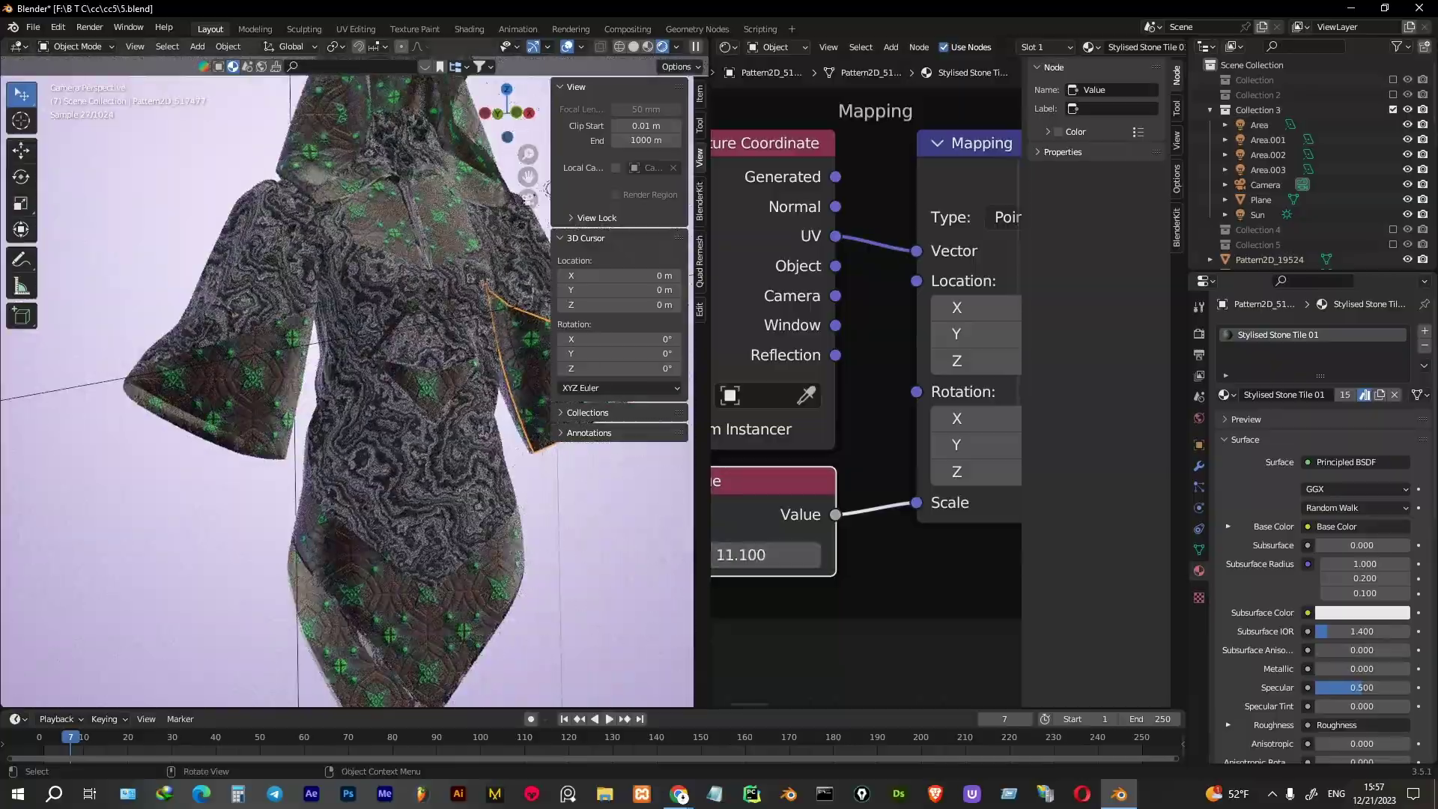
Close the node editor and drag BlenderKit's Automotive led lights material onto the chest diamond
click(643, 387)
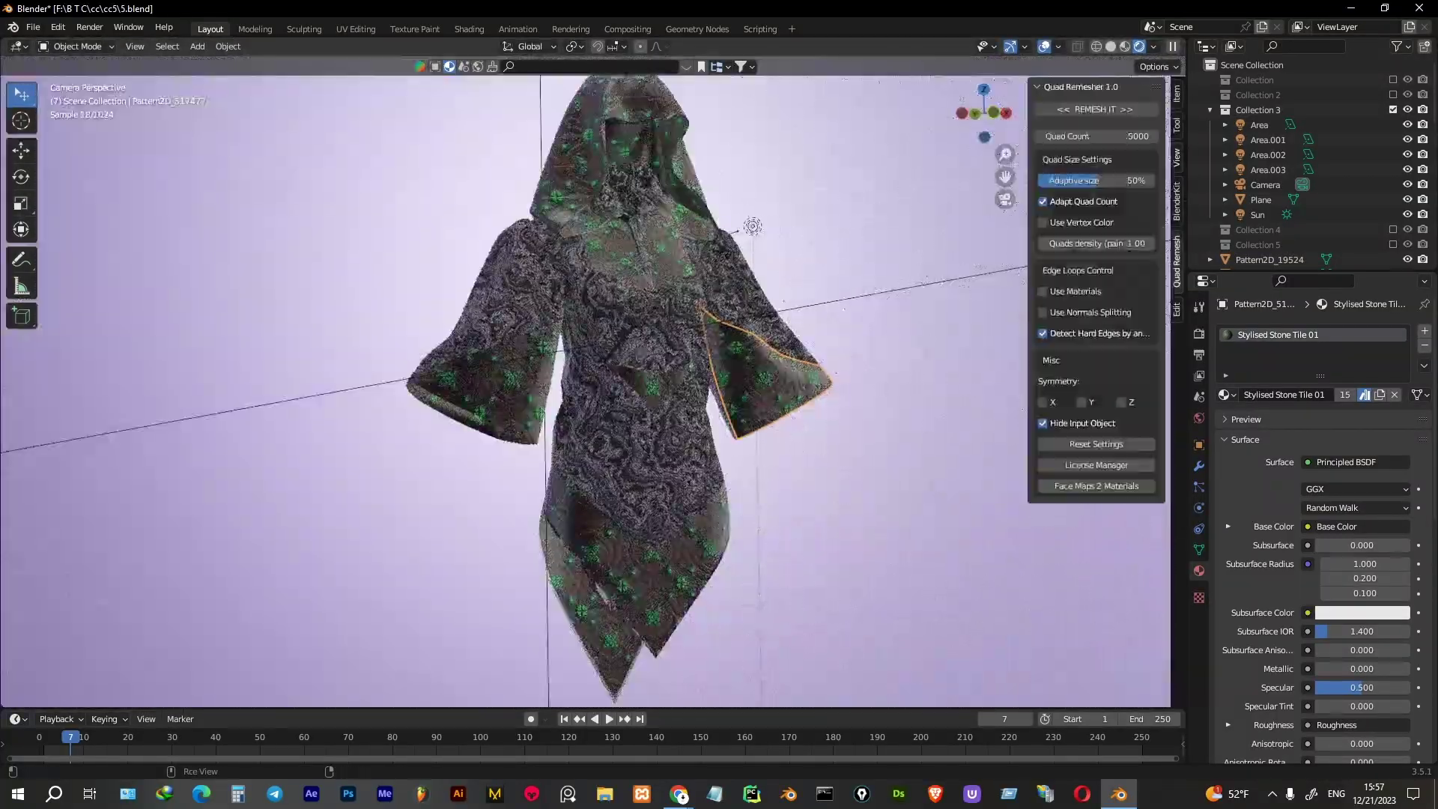
click(1177, 201)
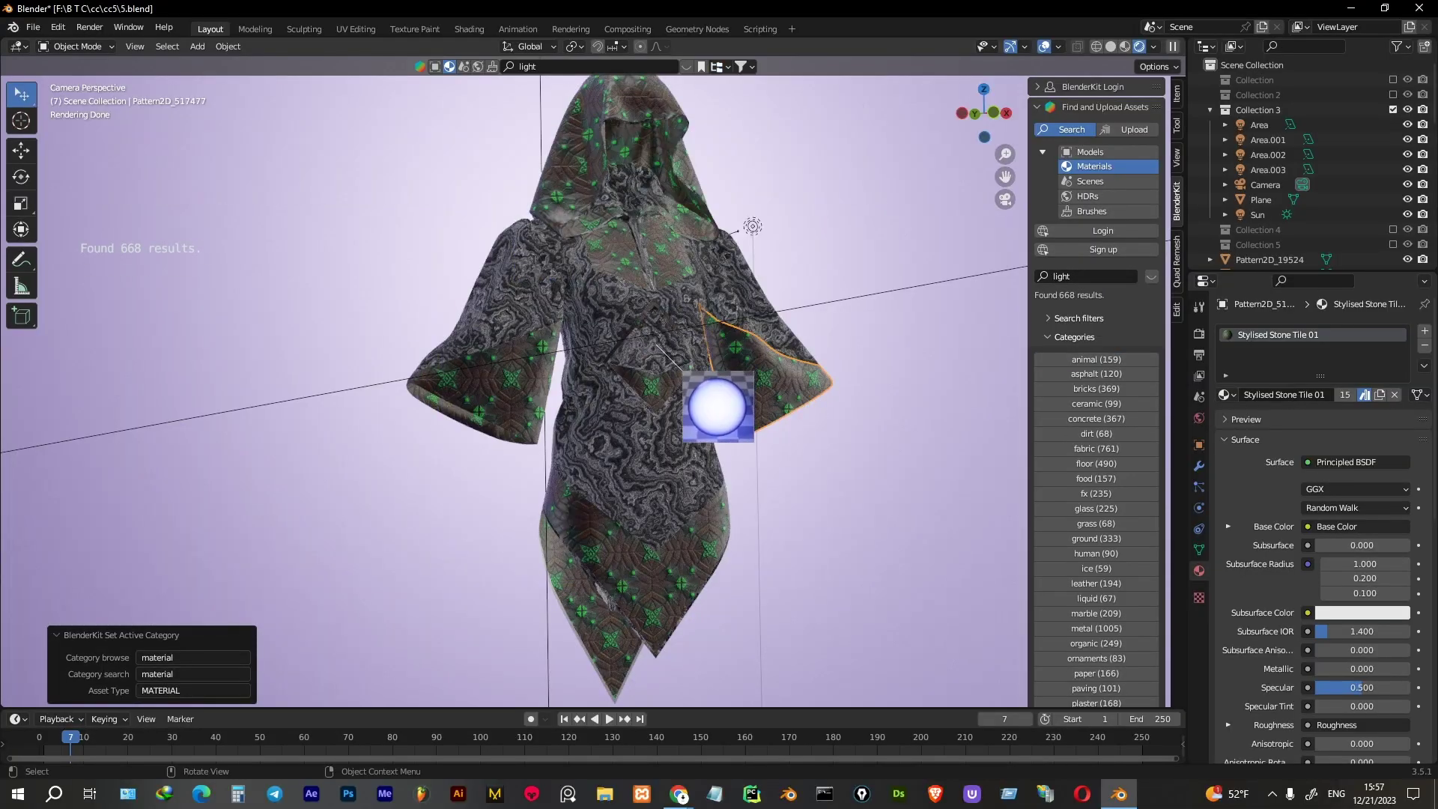
drag(475, 164, 652, 344)
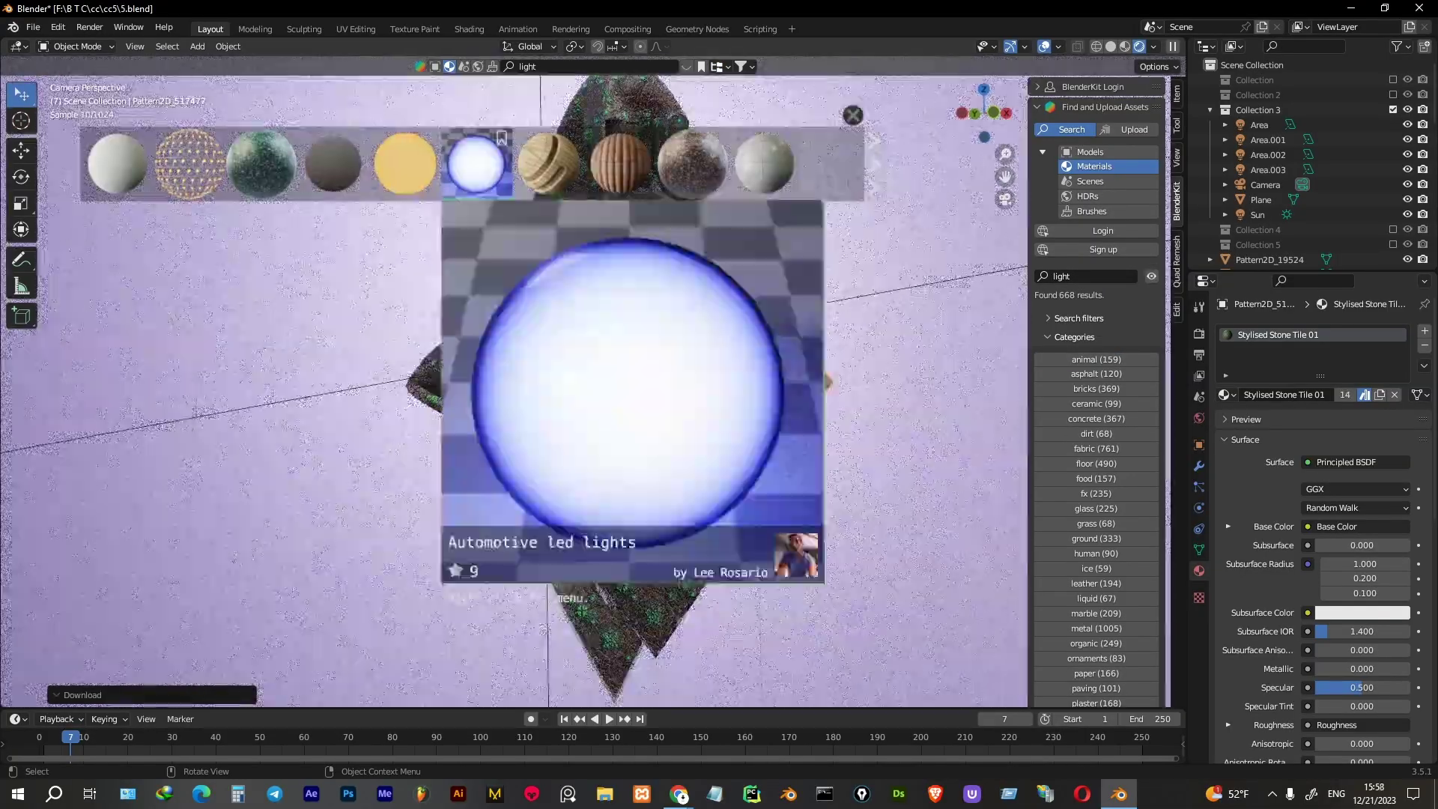
mouse_move(475, 163)
mouse_down()
mouse_move(703, 431)
mouse_move(710, 393)
mouse_up()
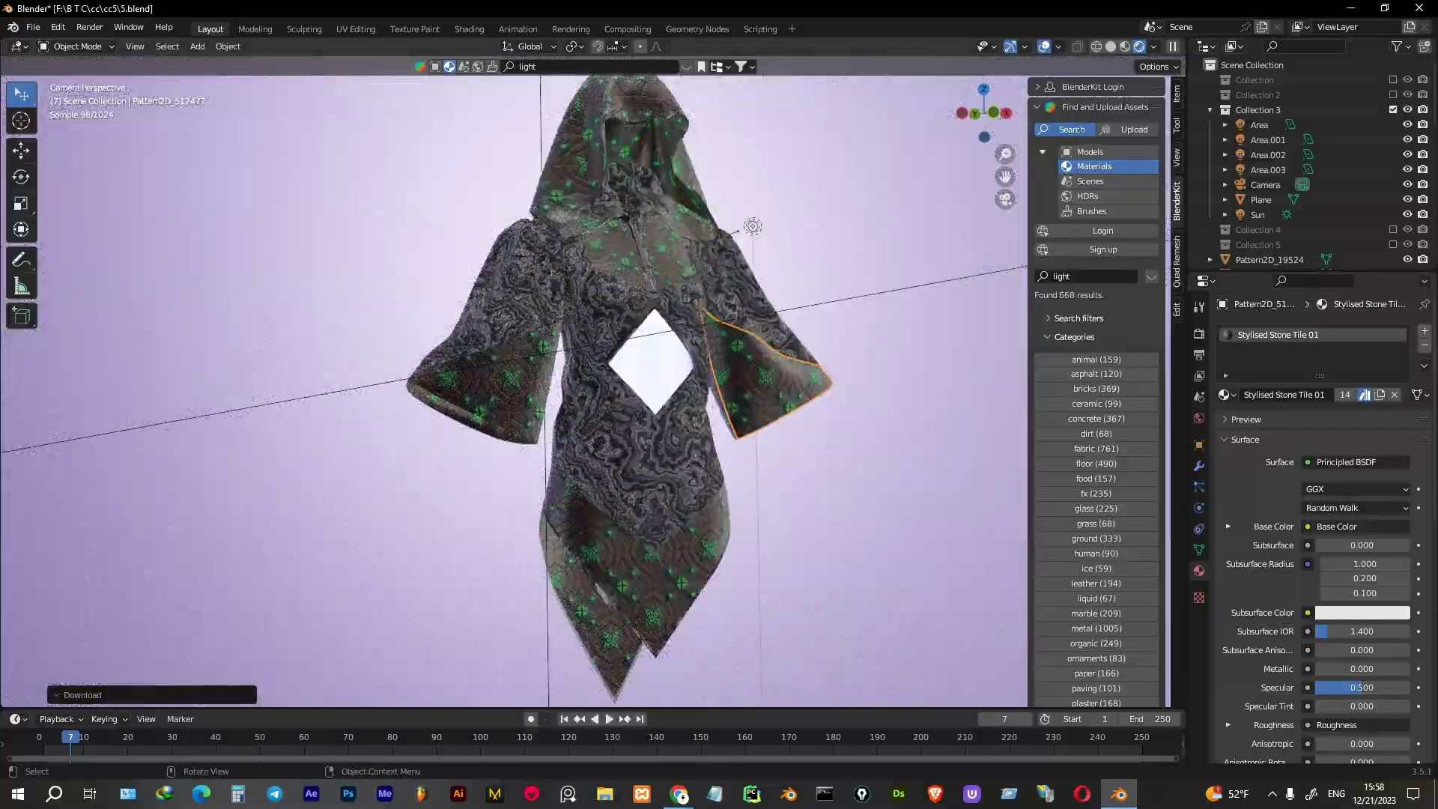
Set the diamond's light colour near white and darken the backdrop almost to black
click(1361, 512)
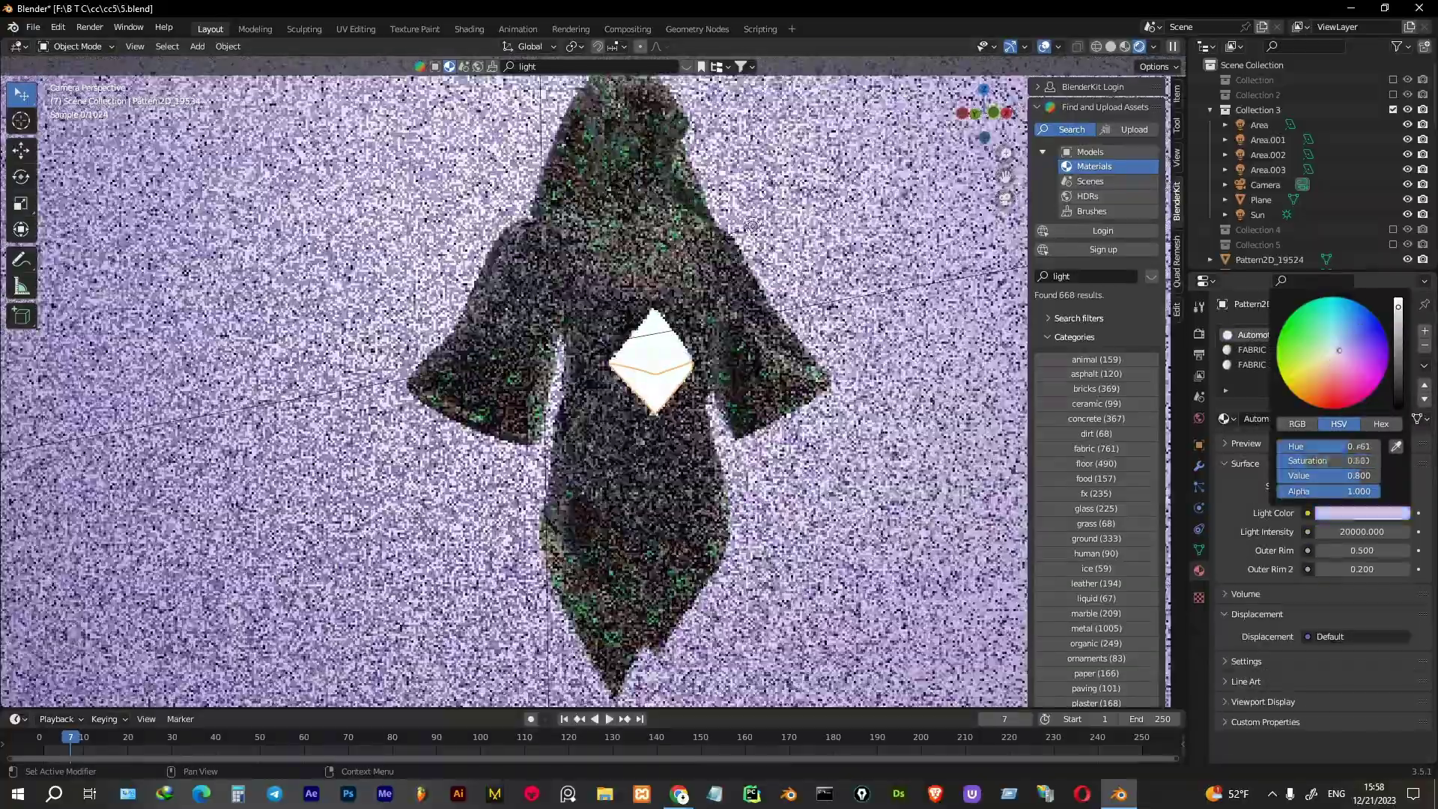
mouse_move(1331, 366)
mouse_down()
mouse_move(1334, 350)
mouse_move(1364, 349)
mouse_move(1397, 388)
mouse_up()
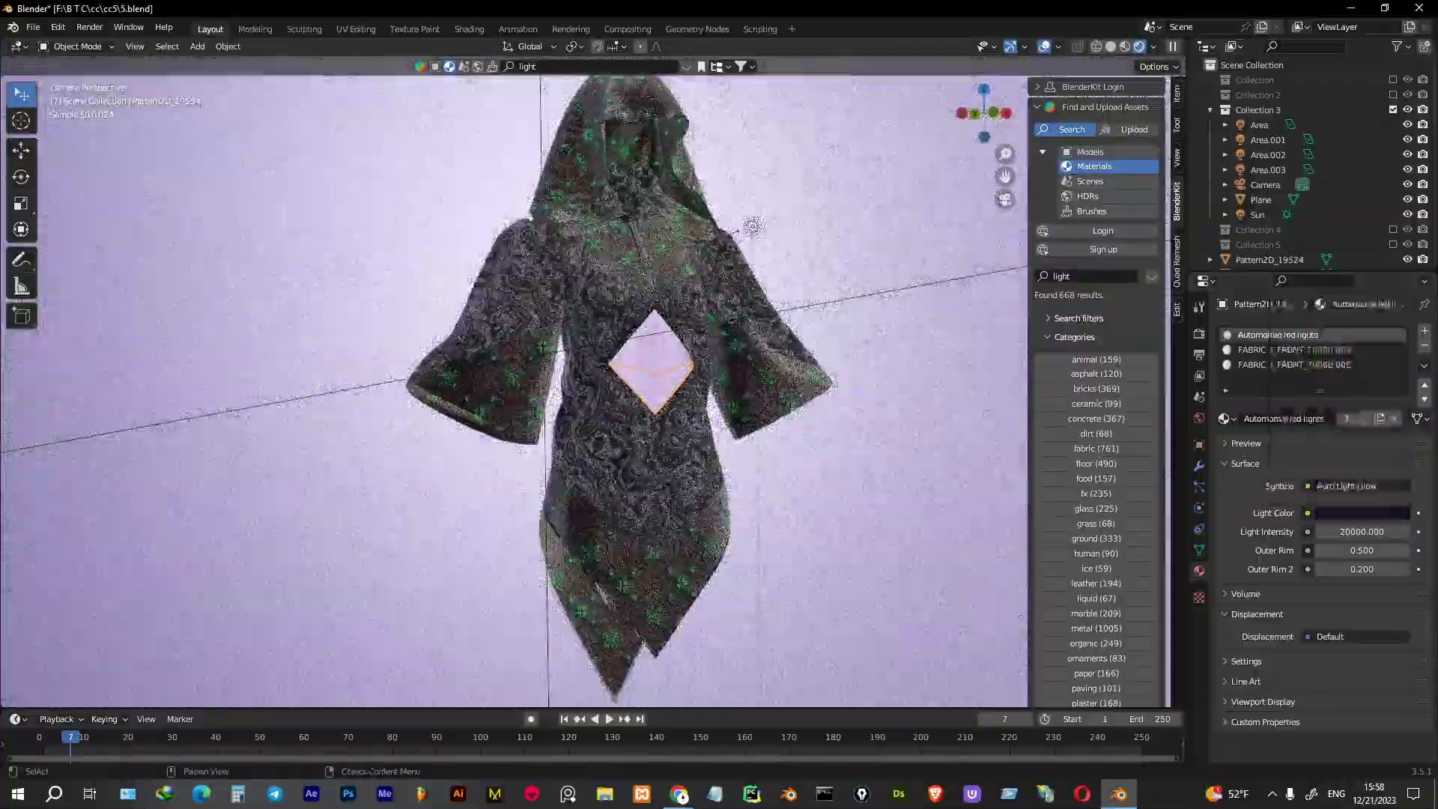
click(1361, 512)
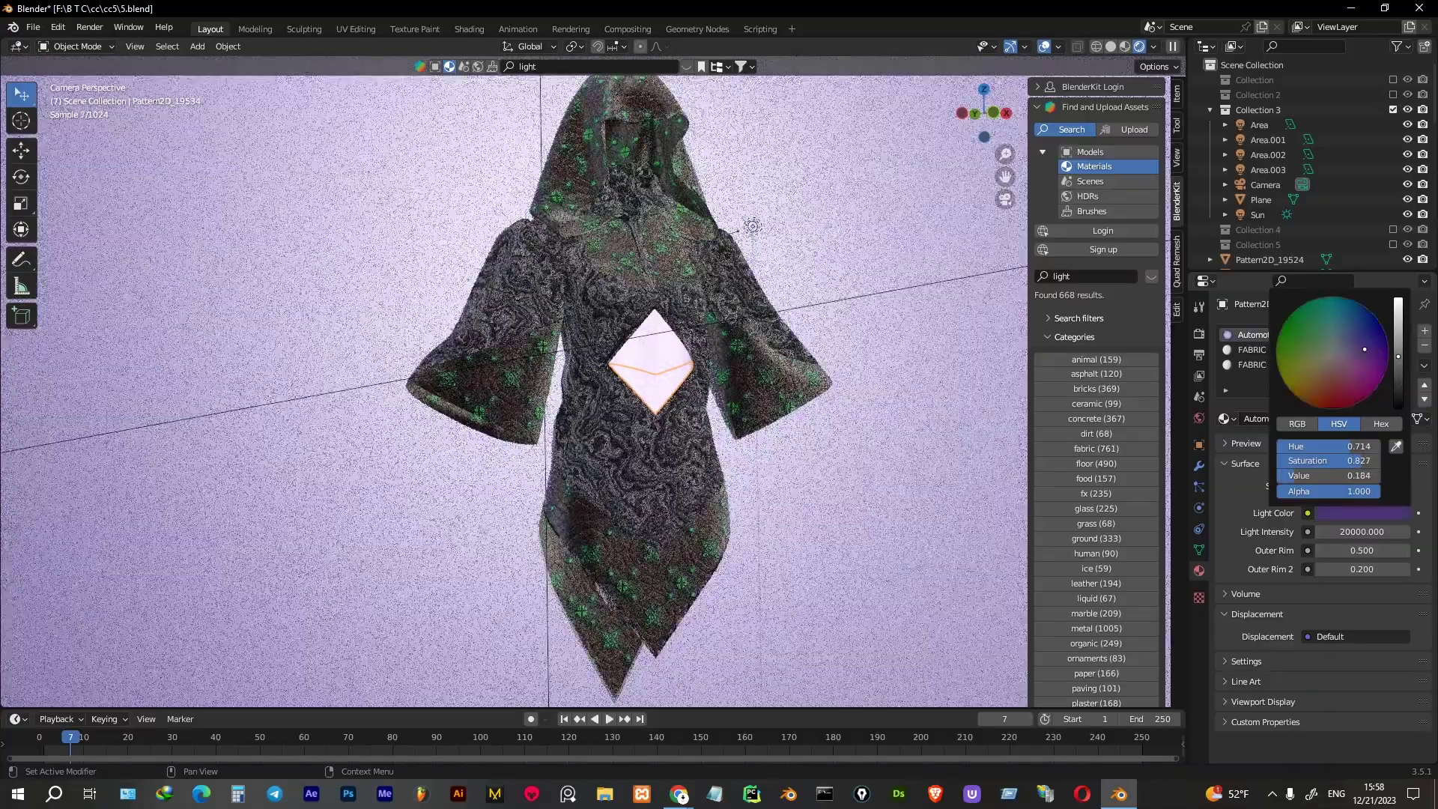
click(651, 360)
click(1362, 527)
drag(1398, 330, 1397, 409)
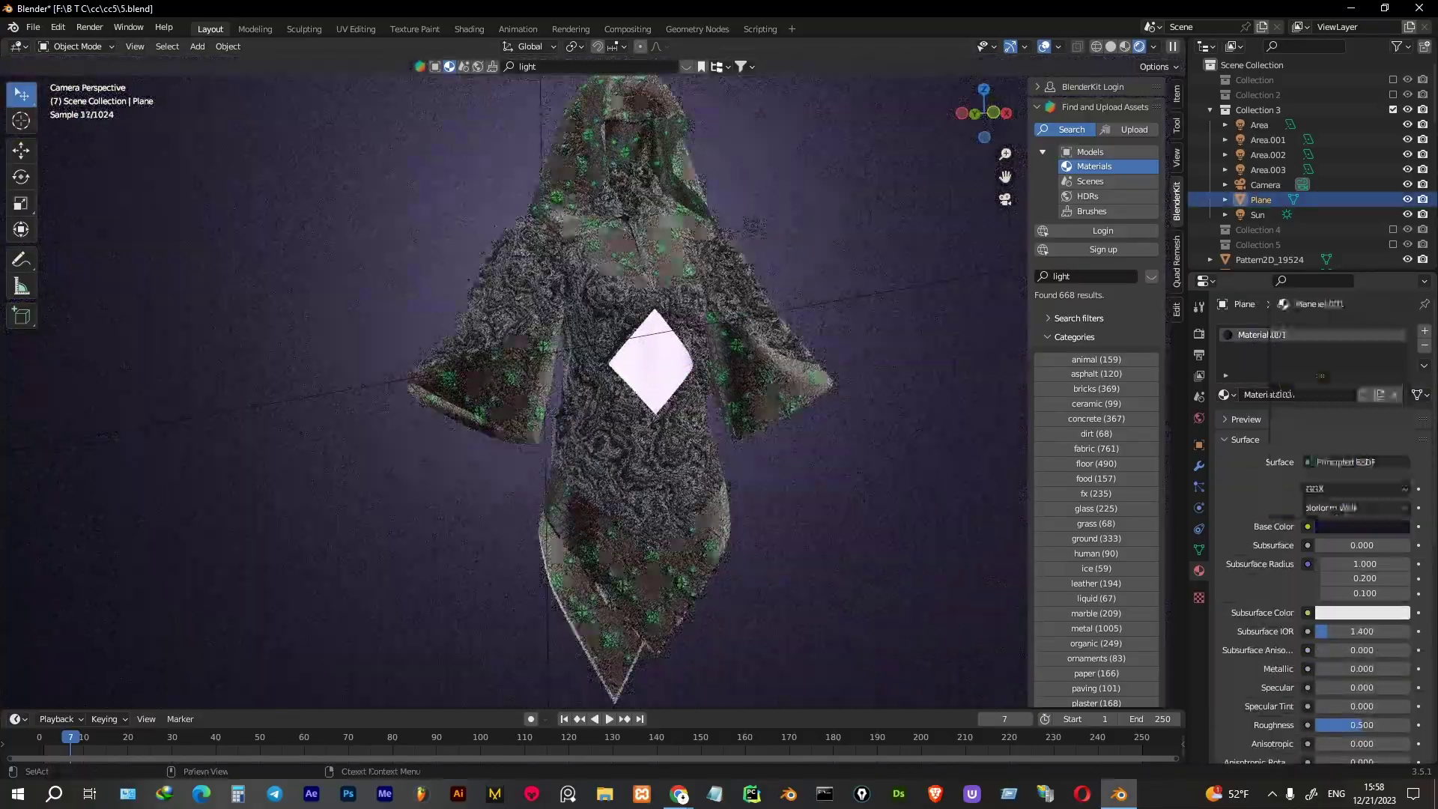
Inspect the marble body and lower panel, hide the sidebar, and reselect the backdrop
click(636, 569)
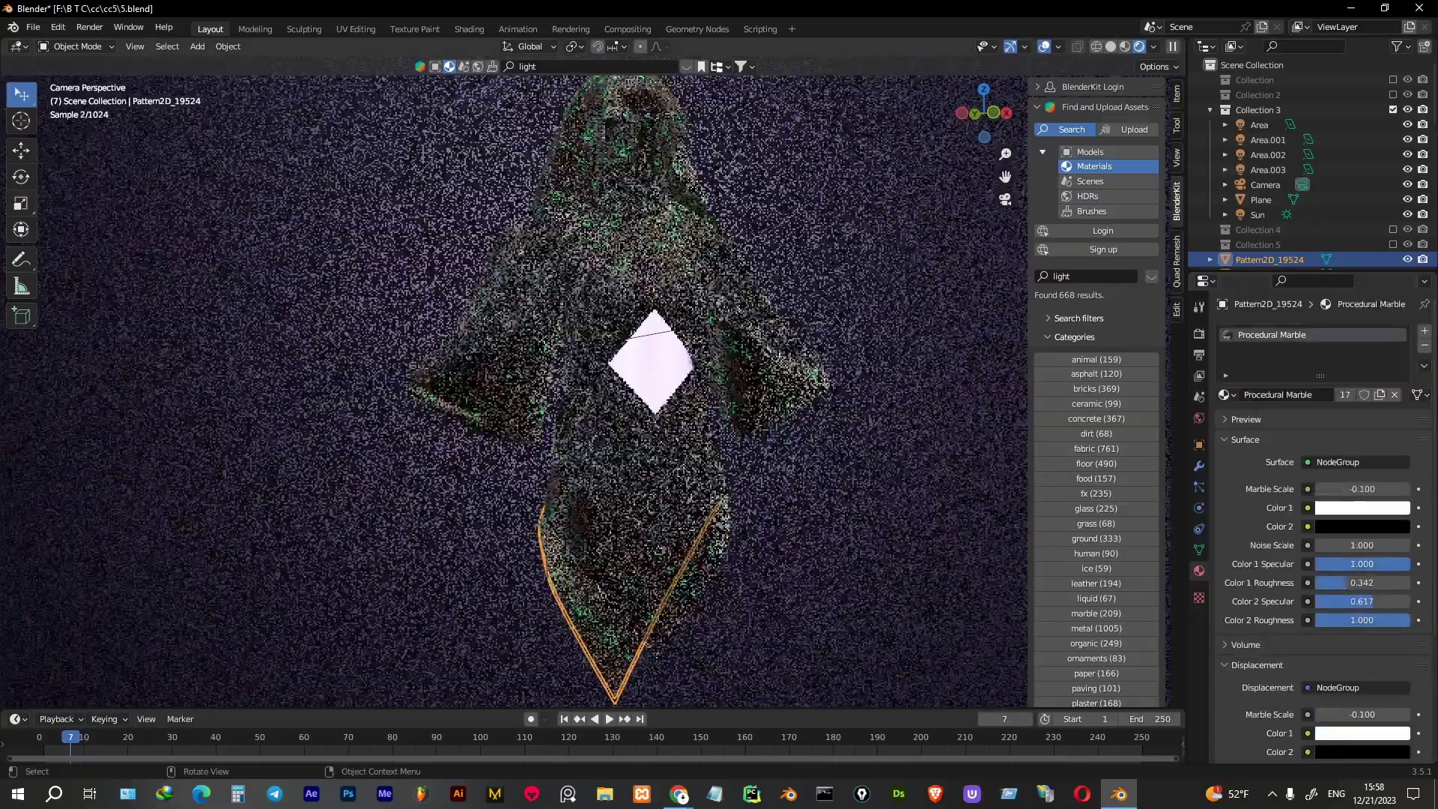
click(637, 591)
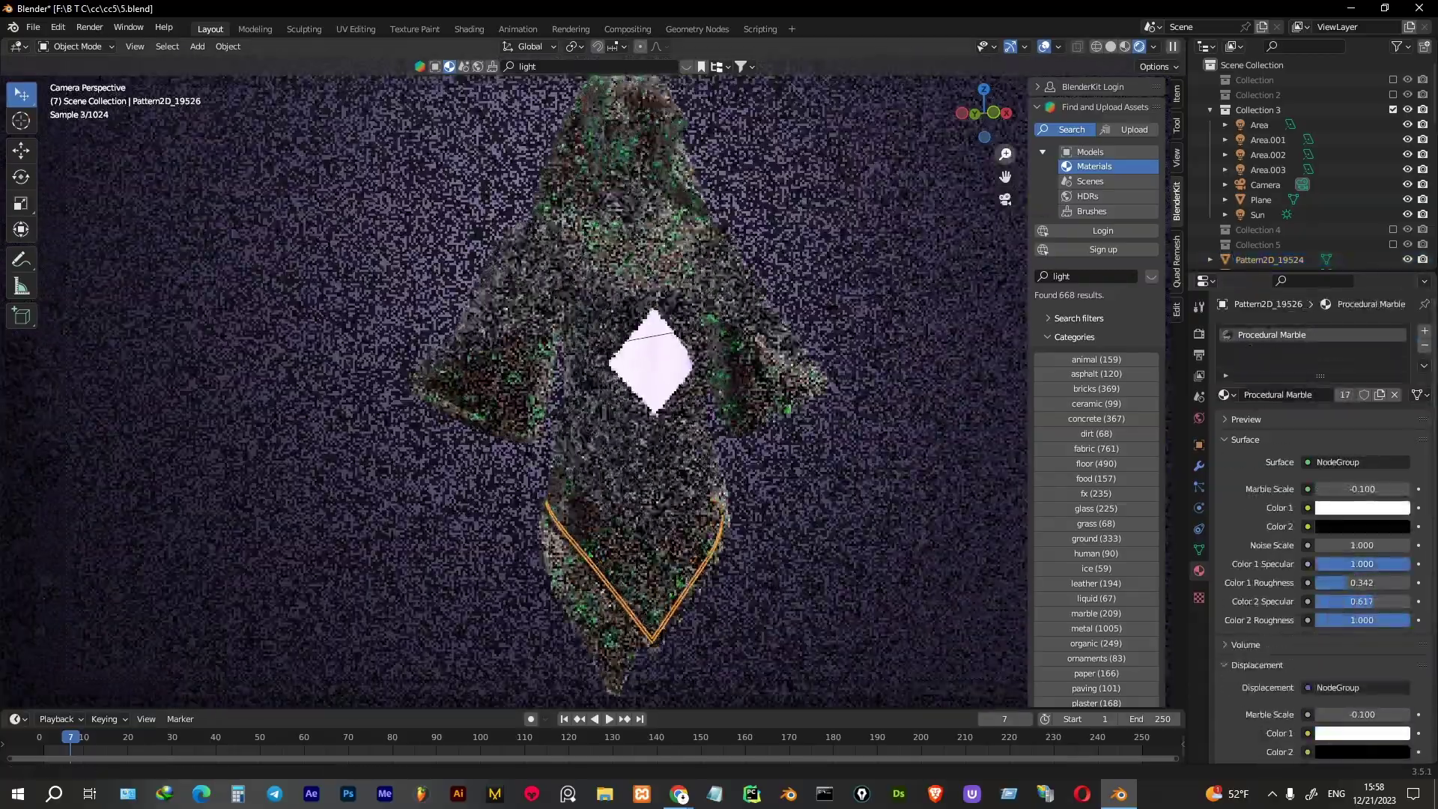
scroll(531, 389, down, 2)
key(n)
scroll(591, 389, up, 1)
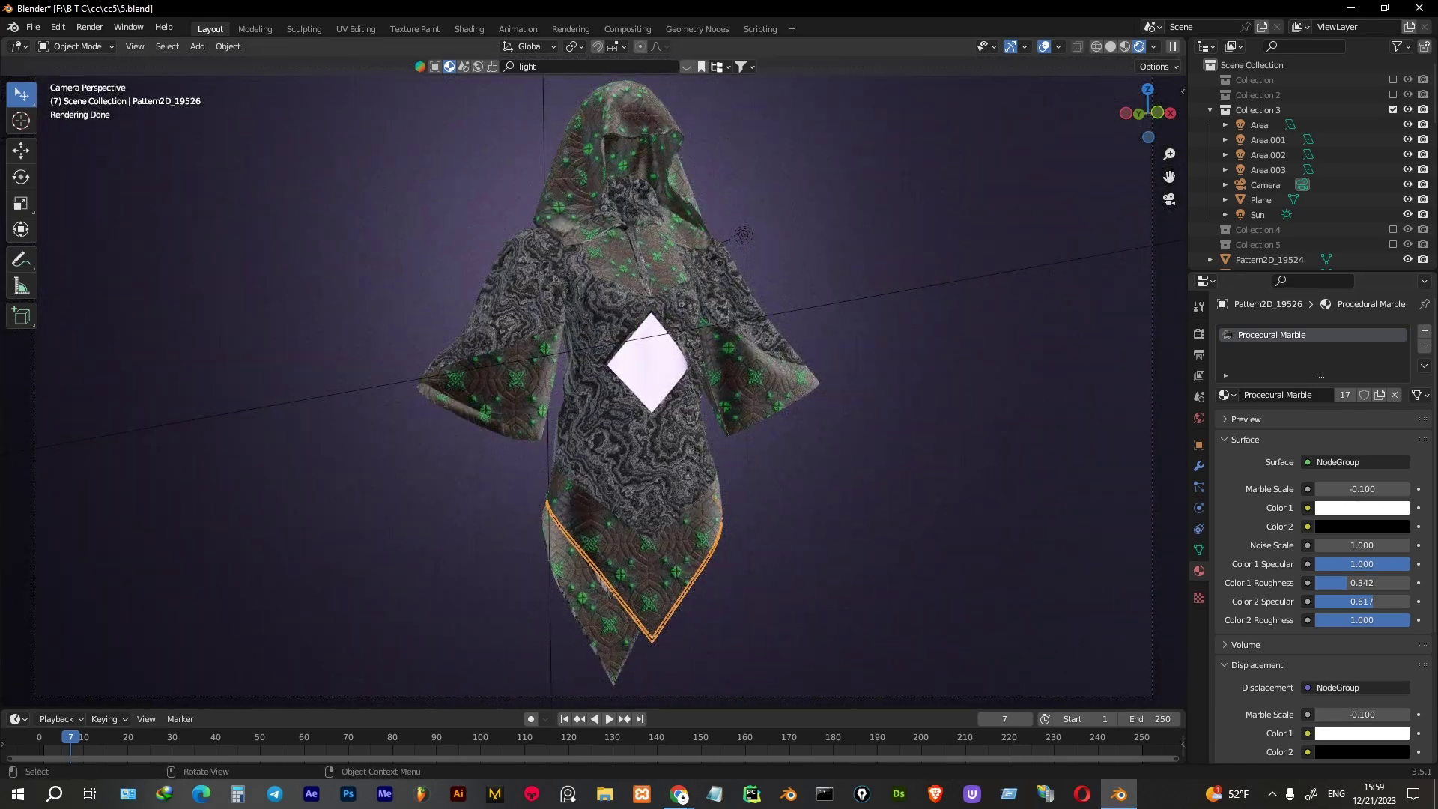
click(1261, 200)
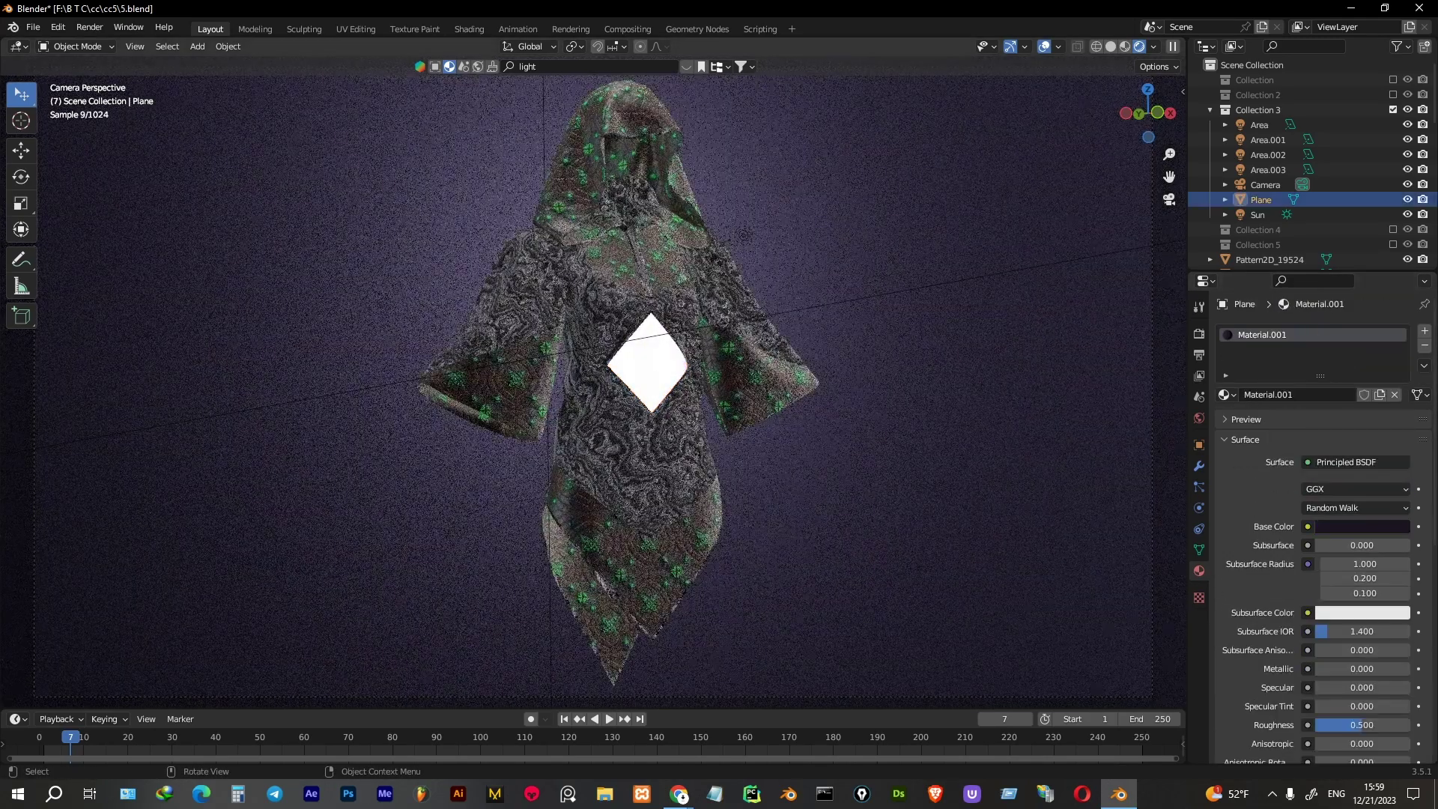
Recolour the diamond's glow to dark, fully saturated green (hue ≈0.334, saturation 1)
click(644, 464)
click(1362, 513)
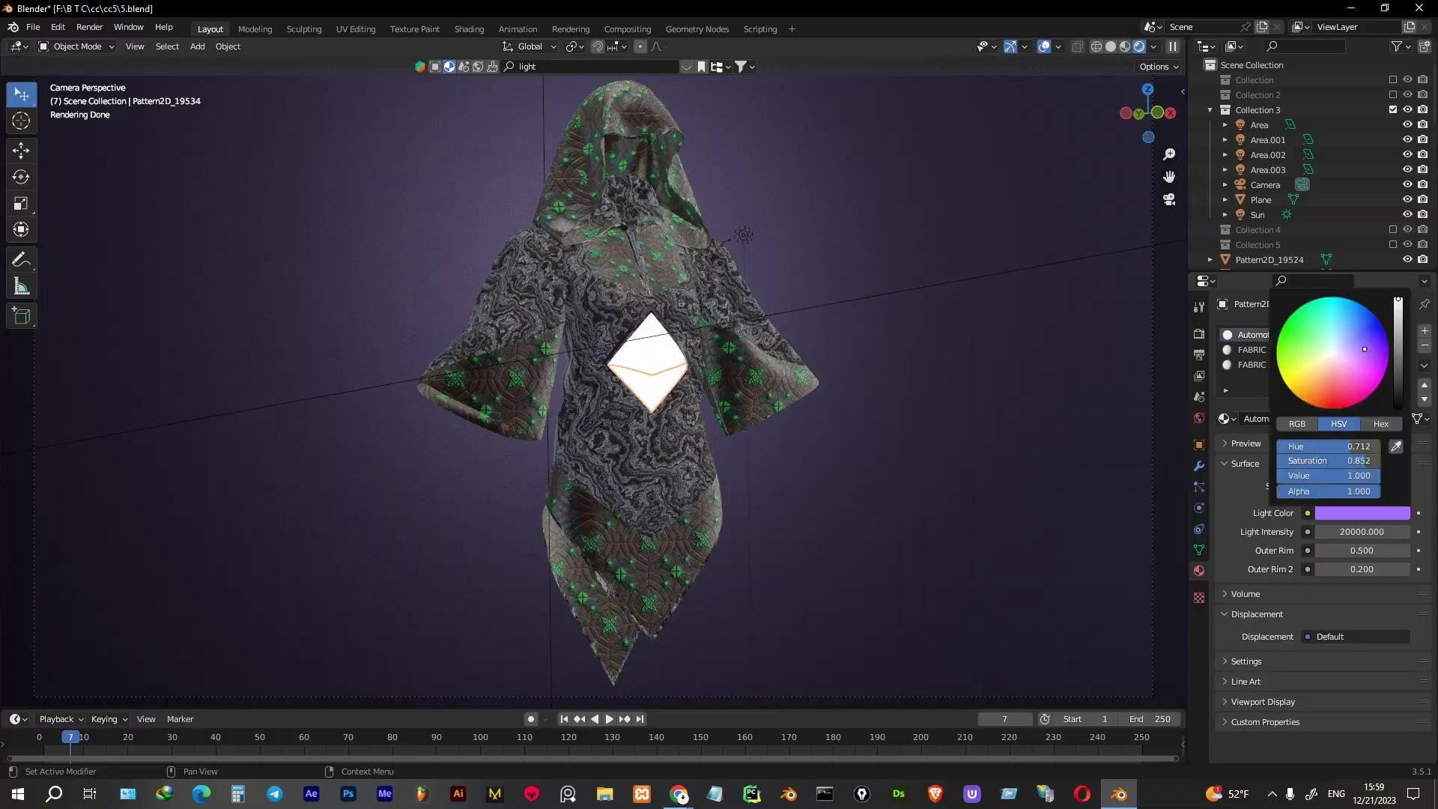
click(1279, 335)
drag(1278, 335, 1283, 323)
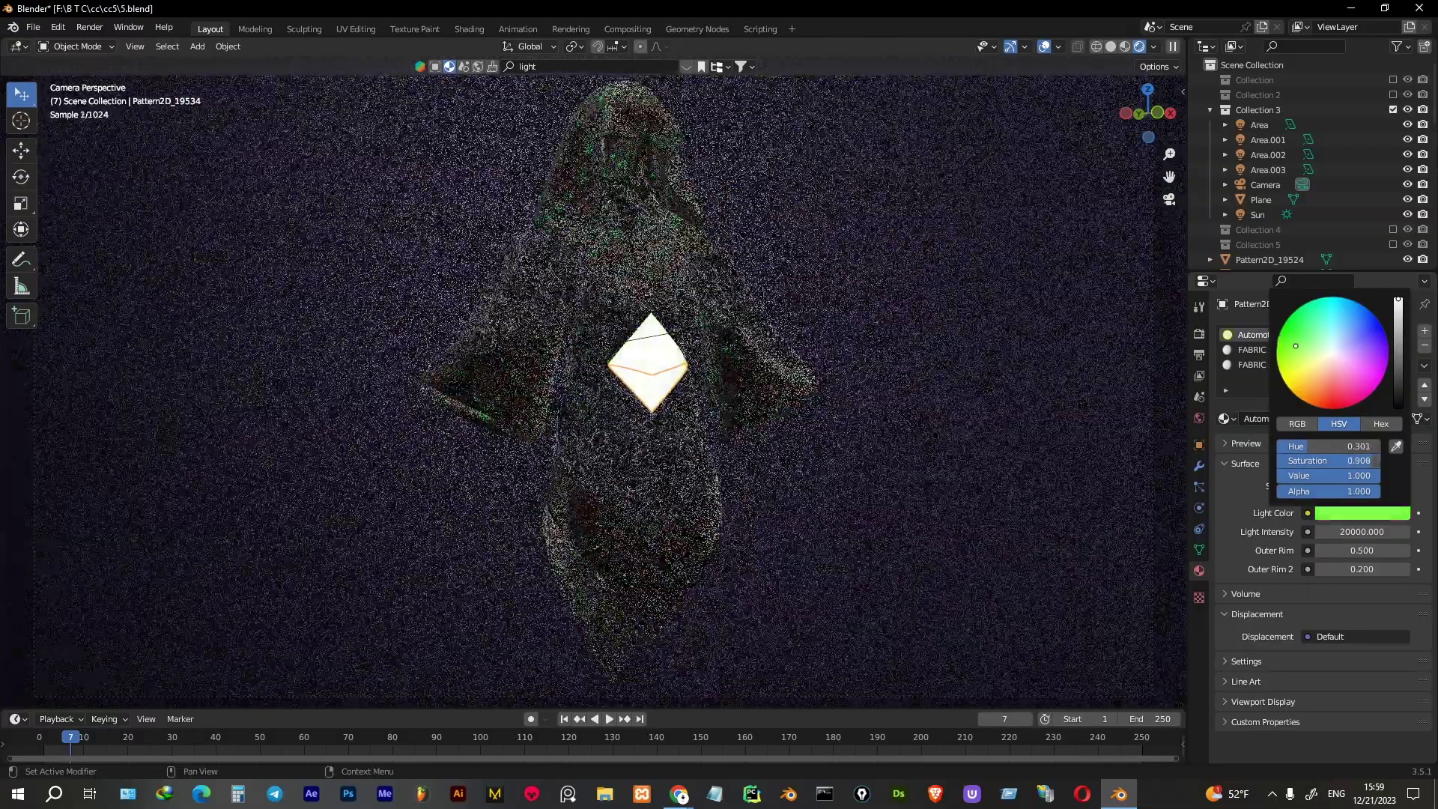
drag(1362, 475, 1341, 475)
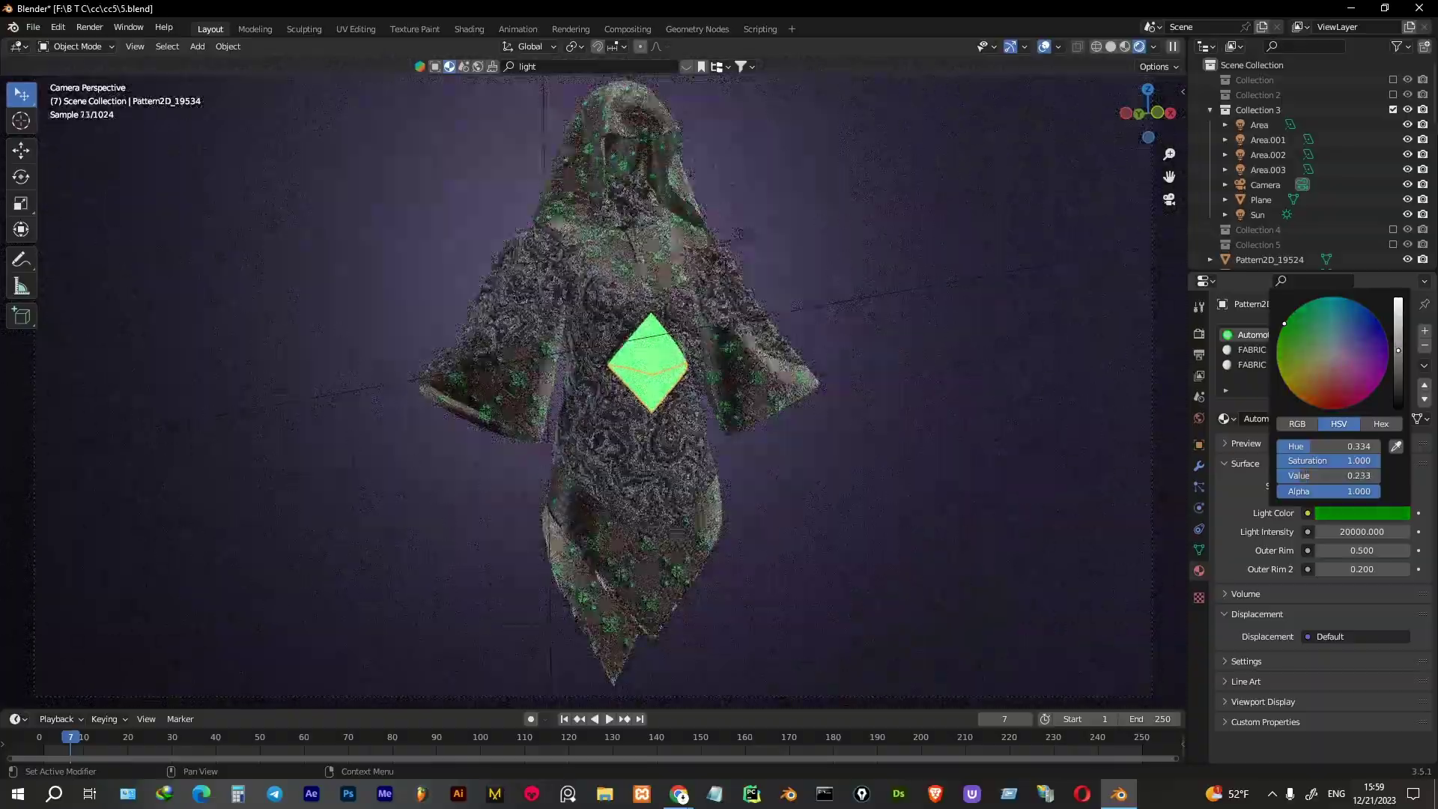
drag(1397, 350, 1397, 335)
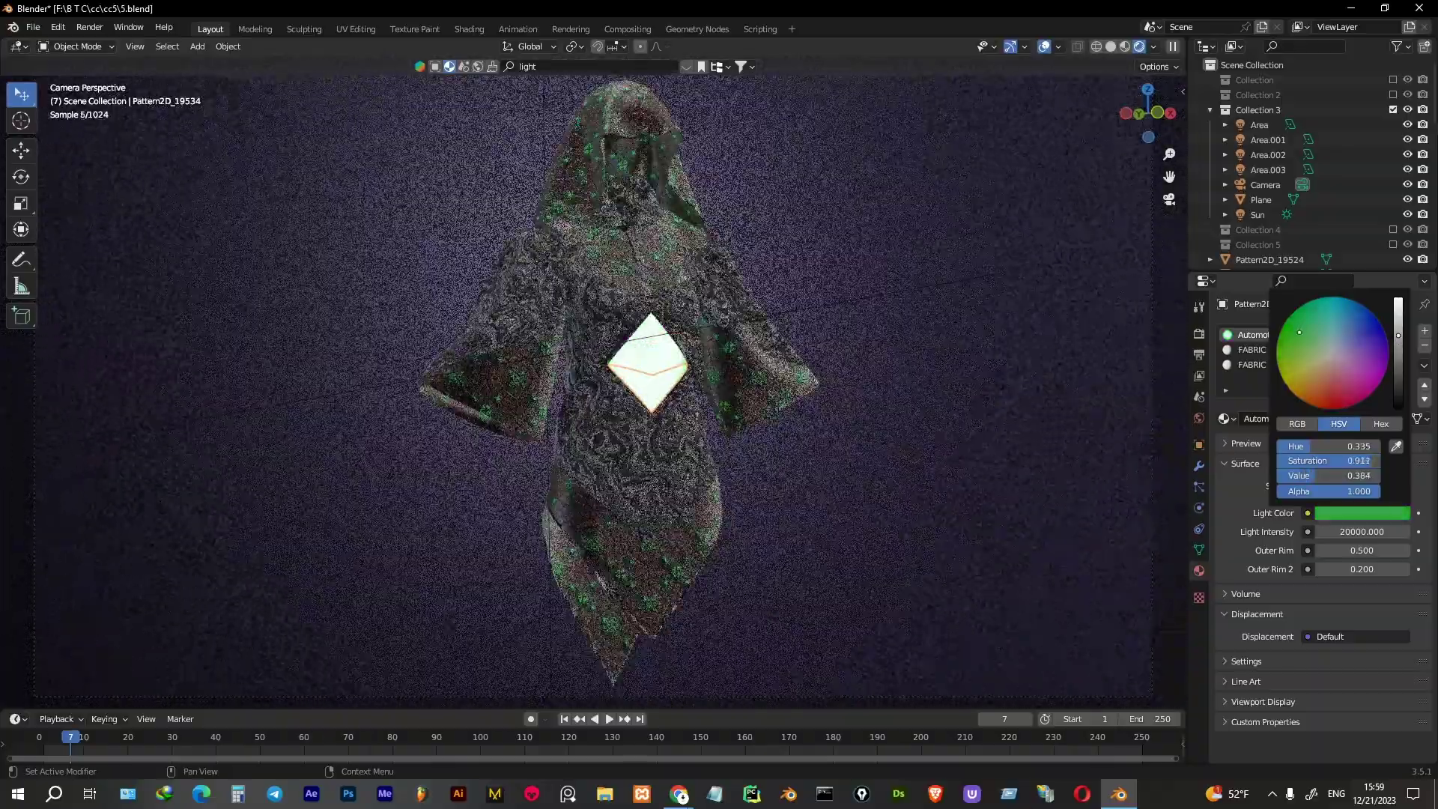
click(1284, 324)
drag(1397, 334, 1398, 380)
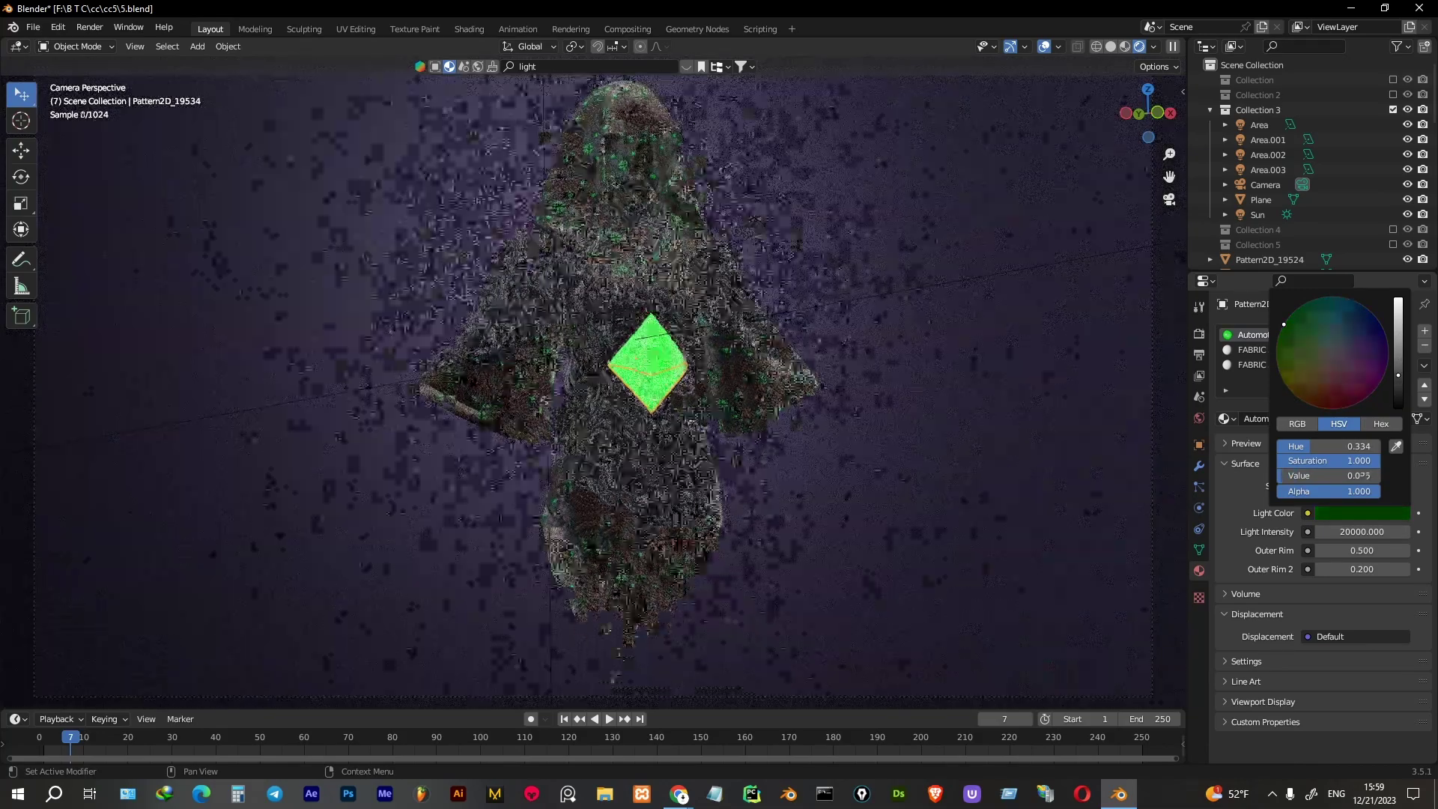
click(779, 389)
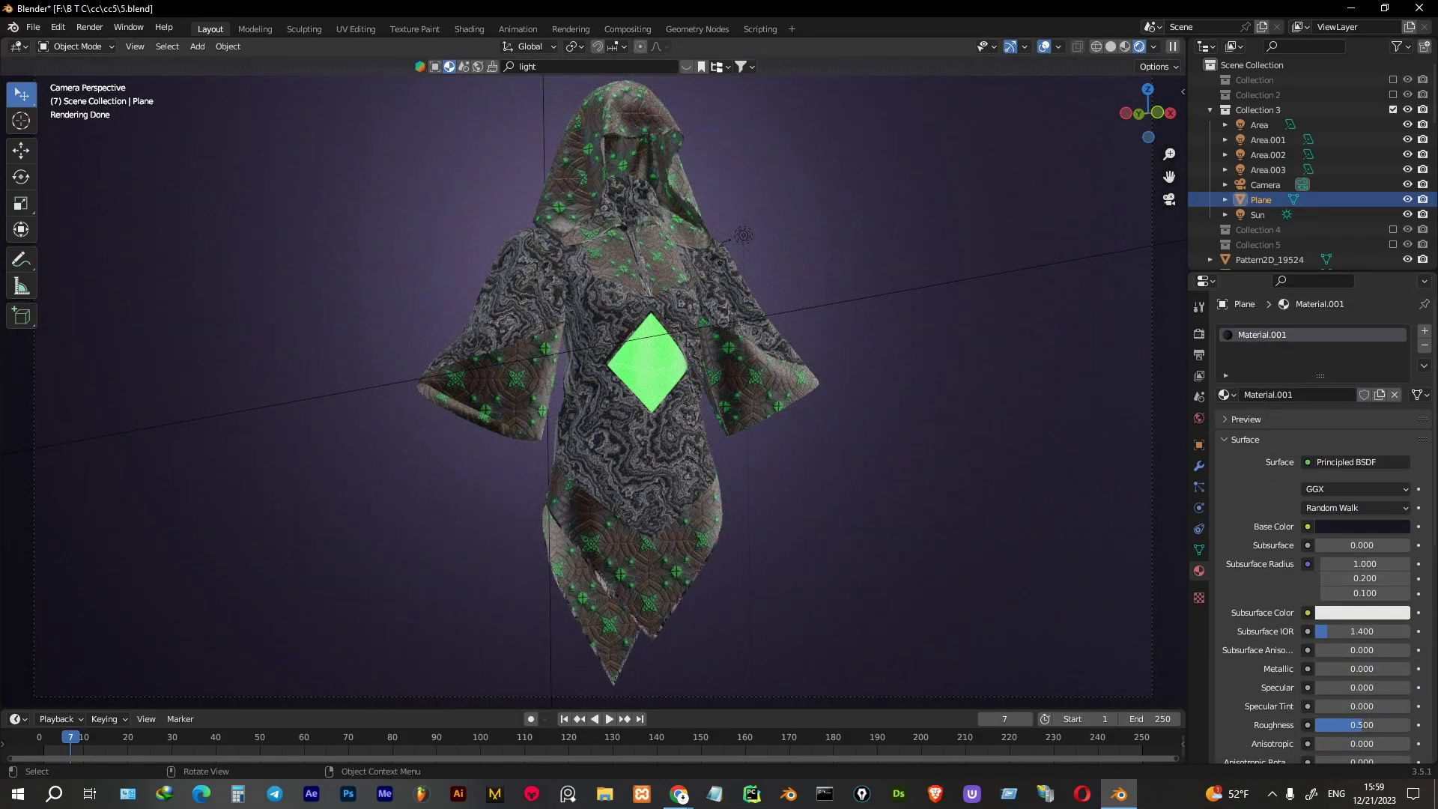
Check the lower flap and an area light, undoing back toward the marble hem piece
click(629, 524)
key(ctrl+z)
click(743, 235)
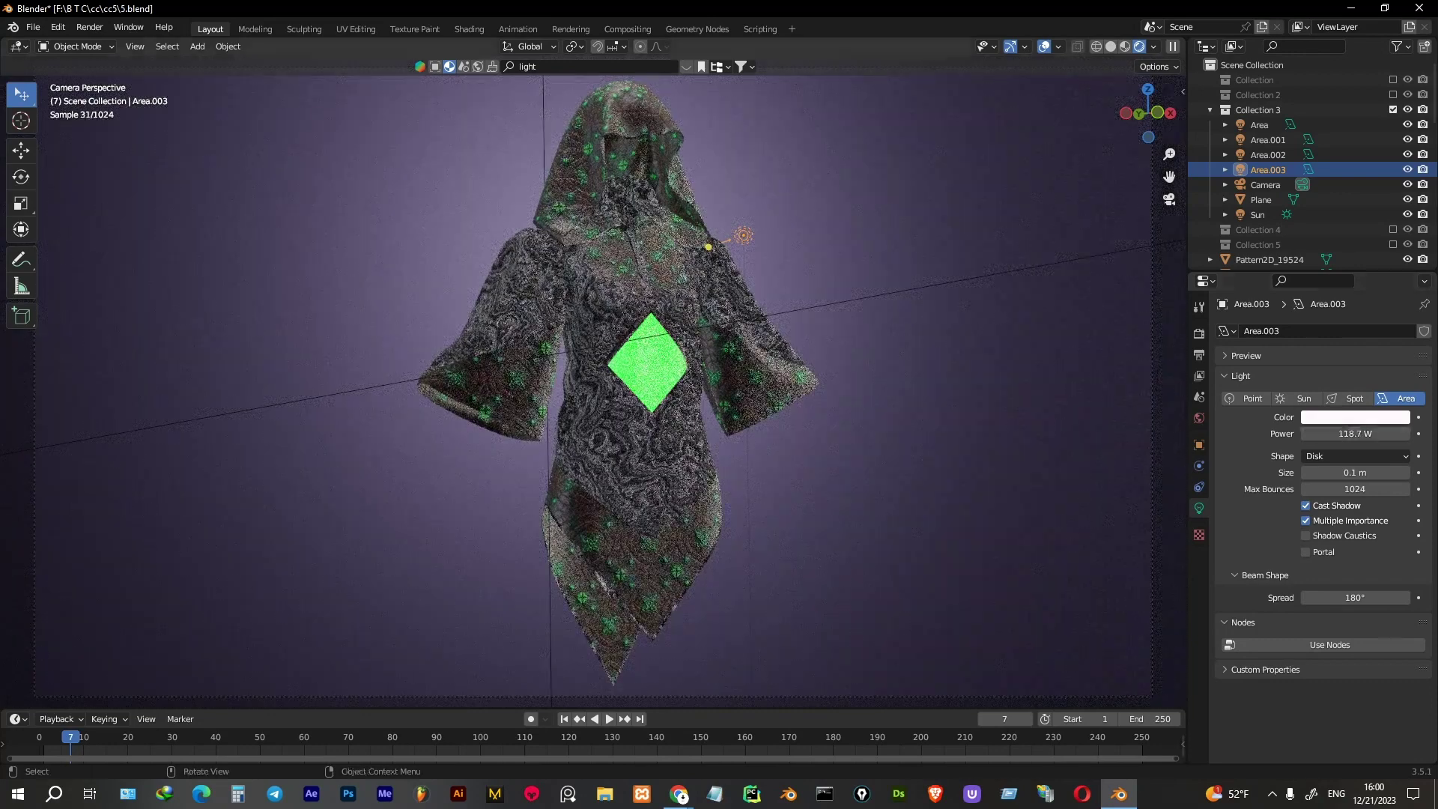
key(ctrl+z)
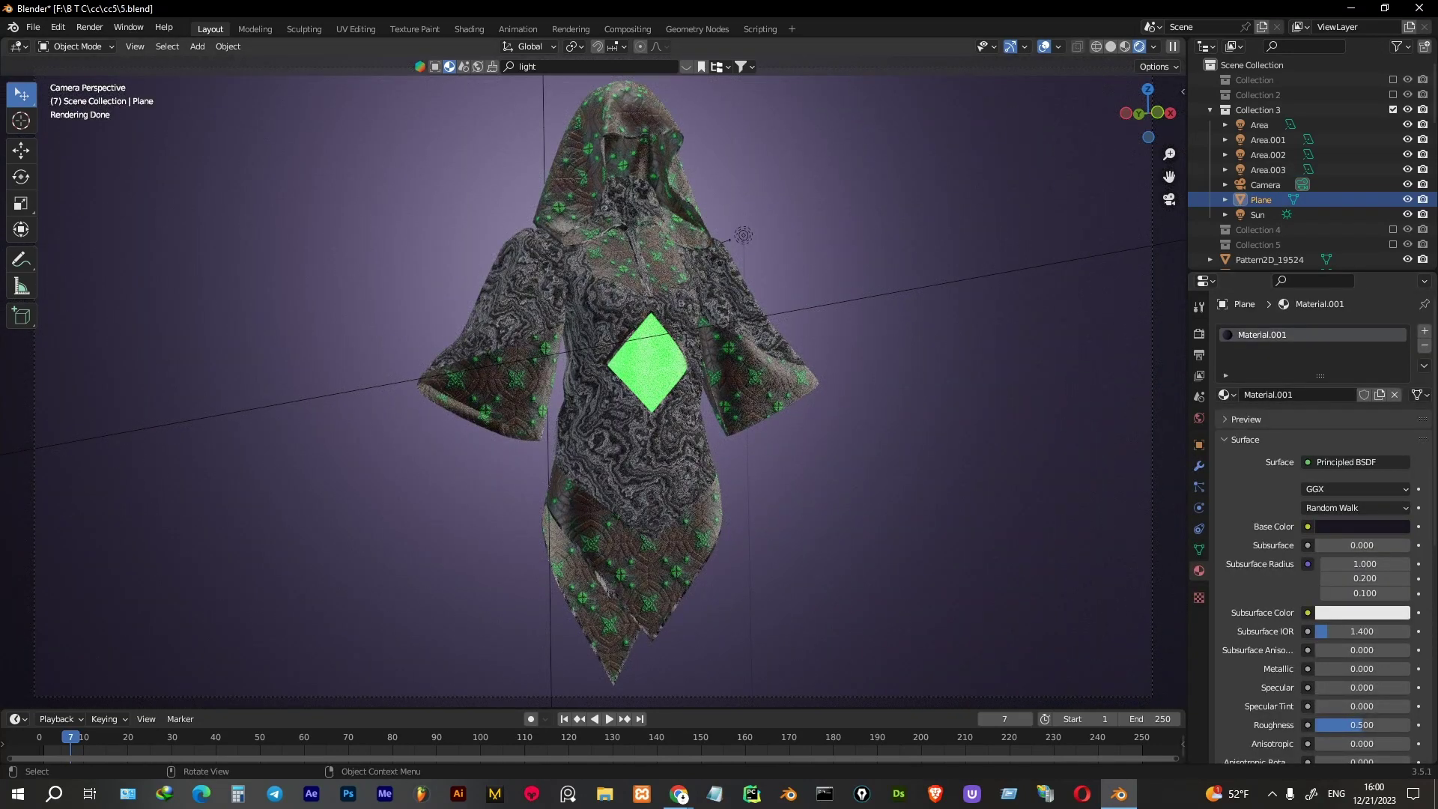
key(ctrl+z)
key(ctrl+z)
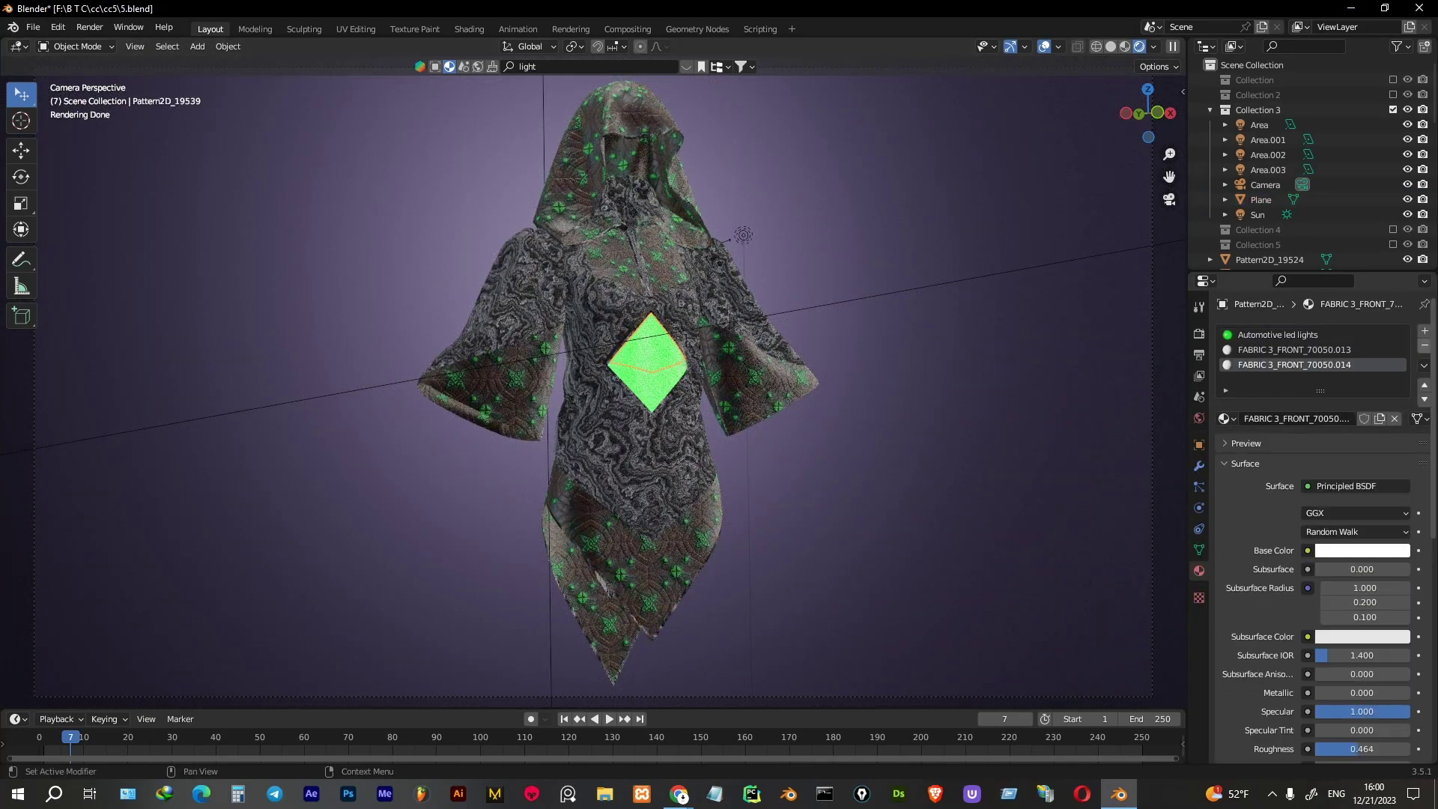
key(ctrl+z)
key(ctrl+z)
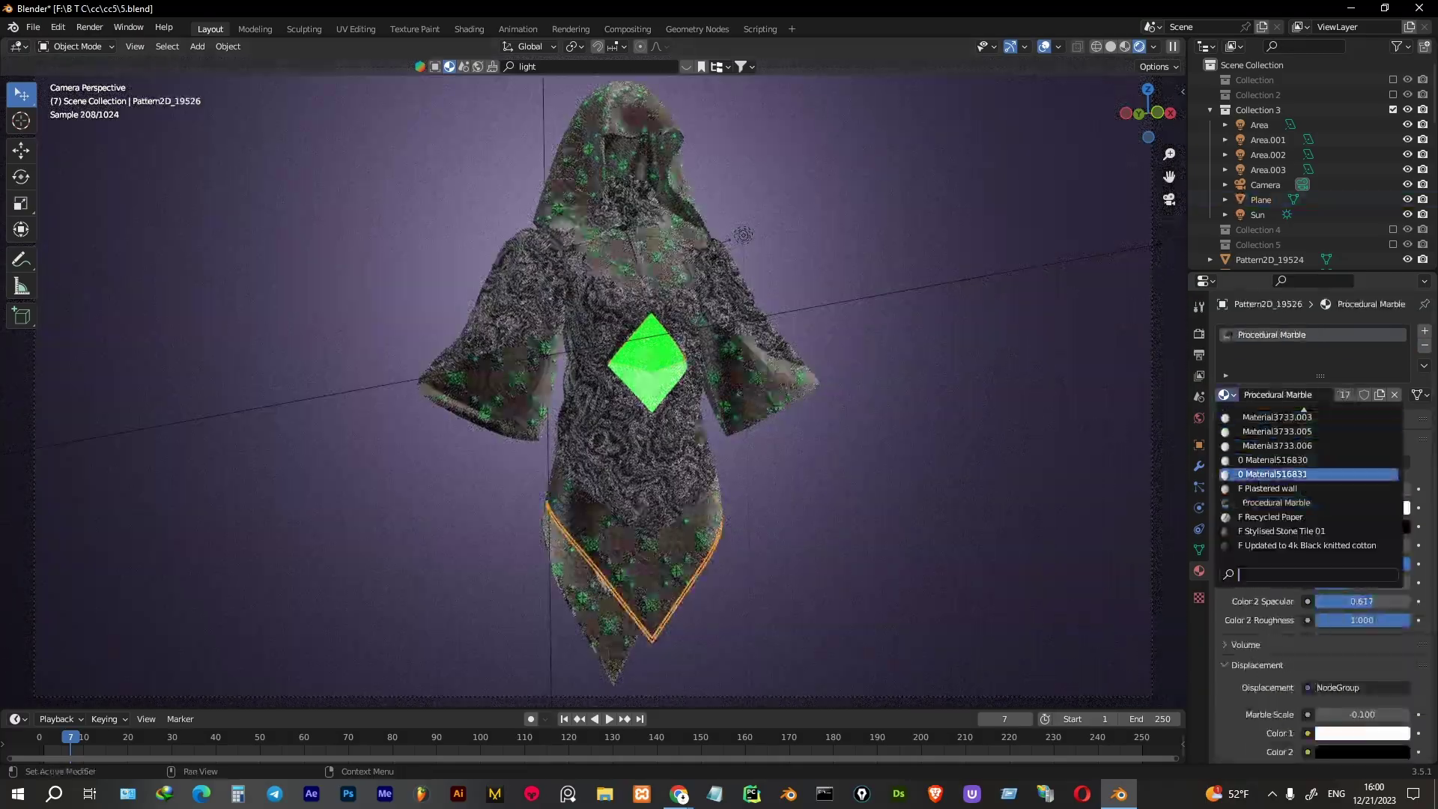
key(ctrl+z)
Undo repeatedly to step back through the stone-tile hem, glowing trim and robe panels
key(ctrl+z)
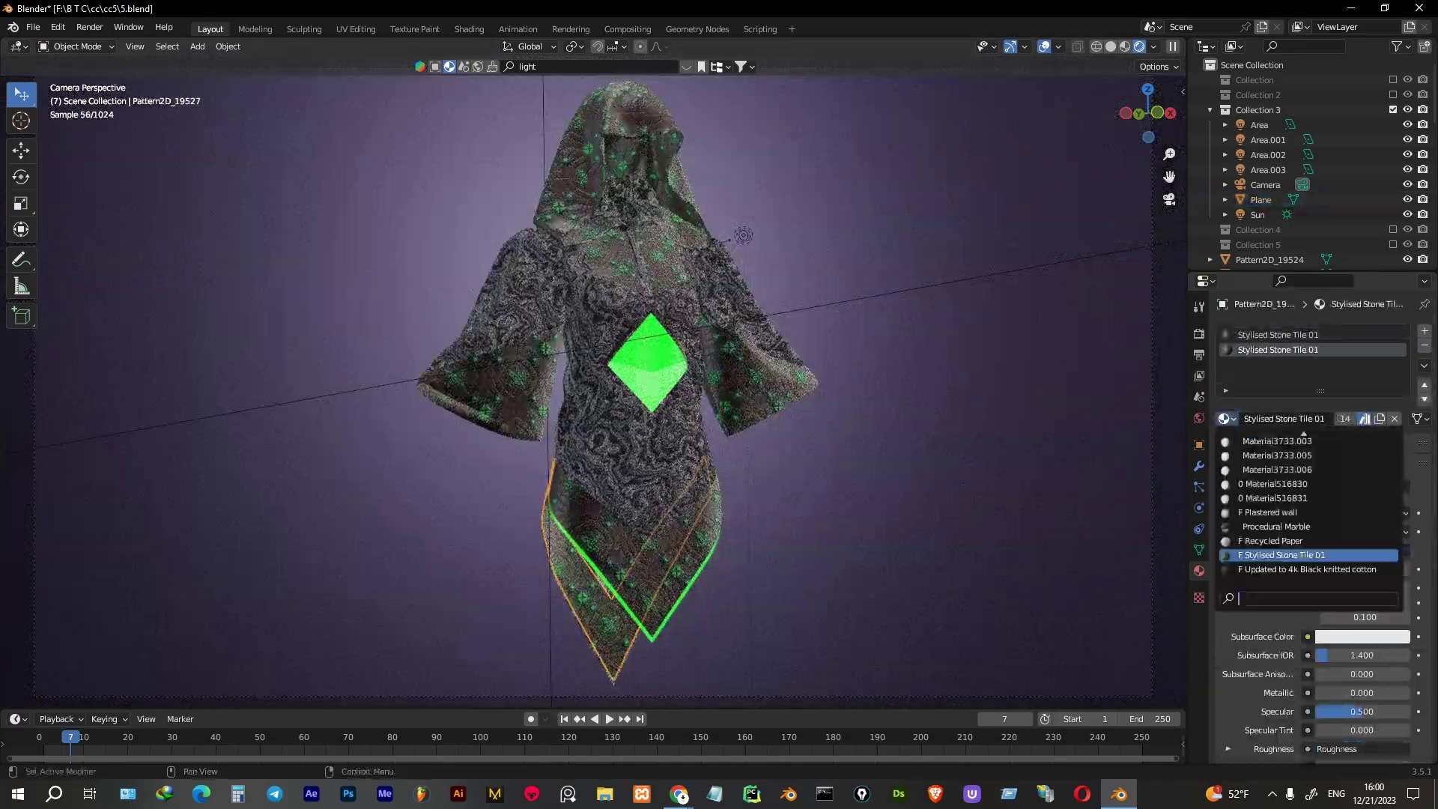
key(ctrl+z)
key(ctrl+z)
key(ctrl+z)
key(ctrl+z)
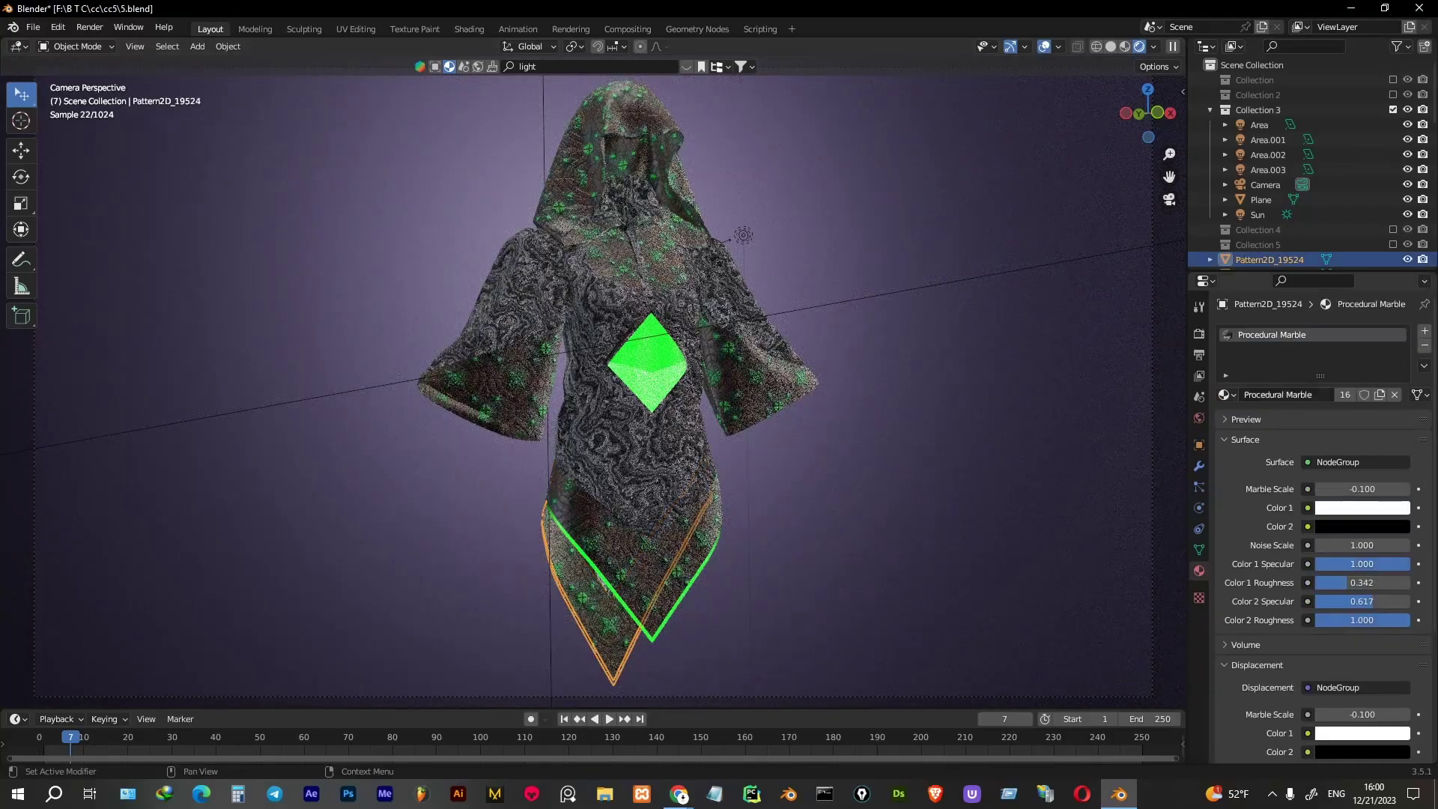
key(ctrl+z)
key(ctrl+z)
key(ctrl+z)
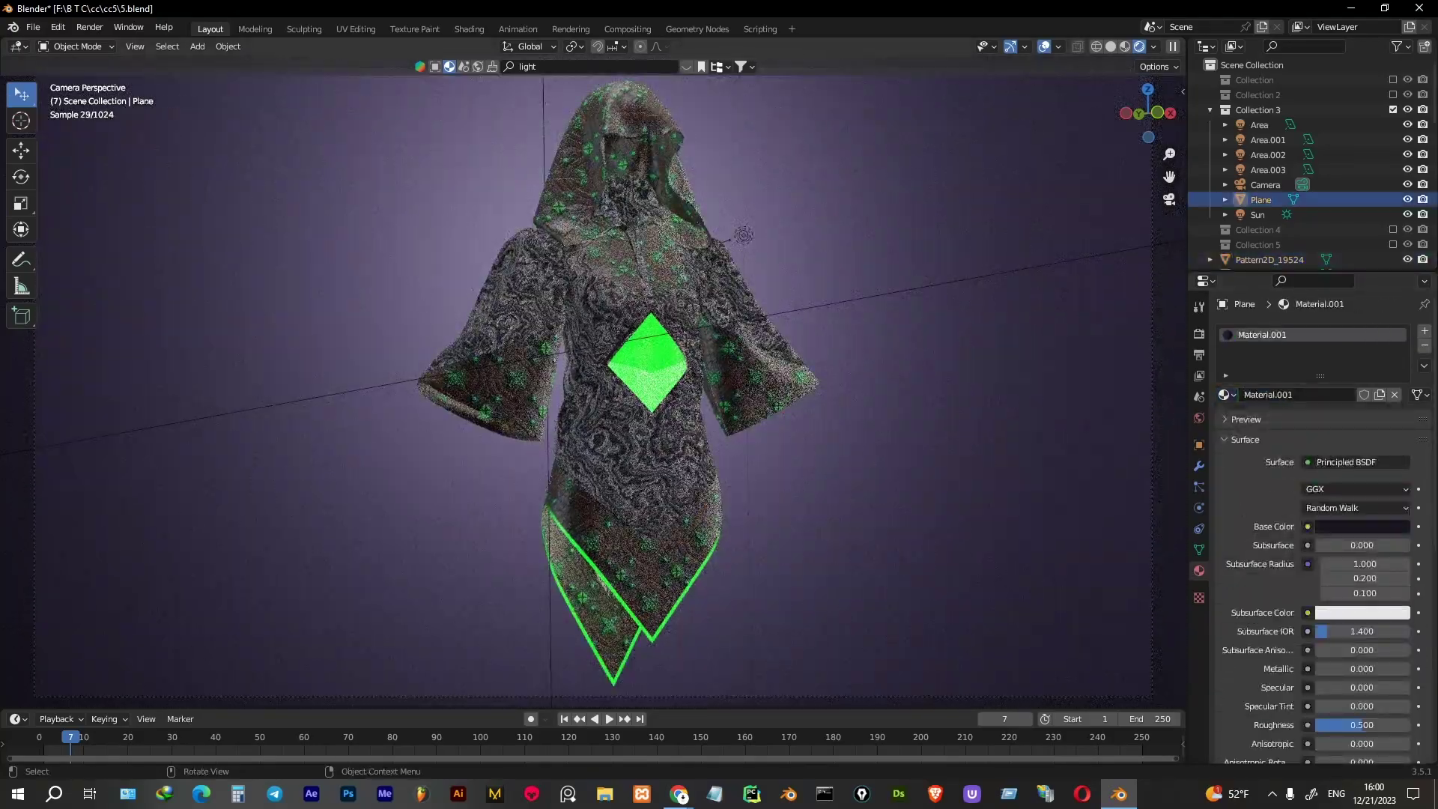
key(ctrl+z)
key(ctrl+z)
key(ctrl+z)
key(ctrl+z)
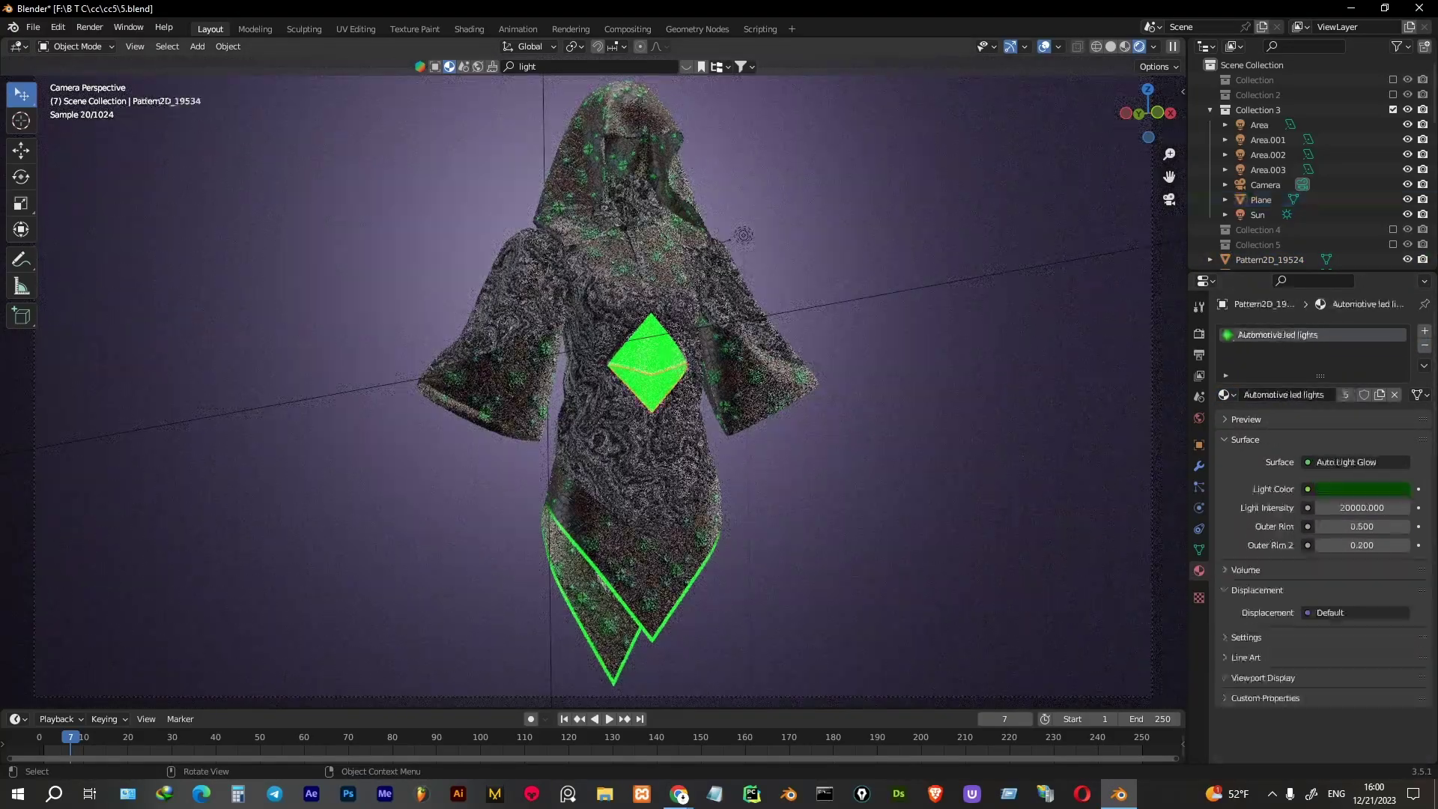
key(ctrl+z)
key(ctrl+z)
key(ctrl+z)
key(ctrl+z)
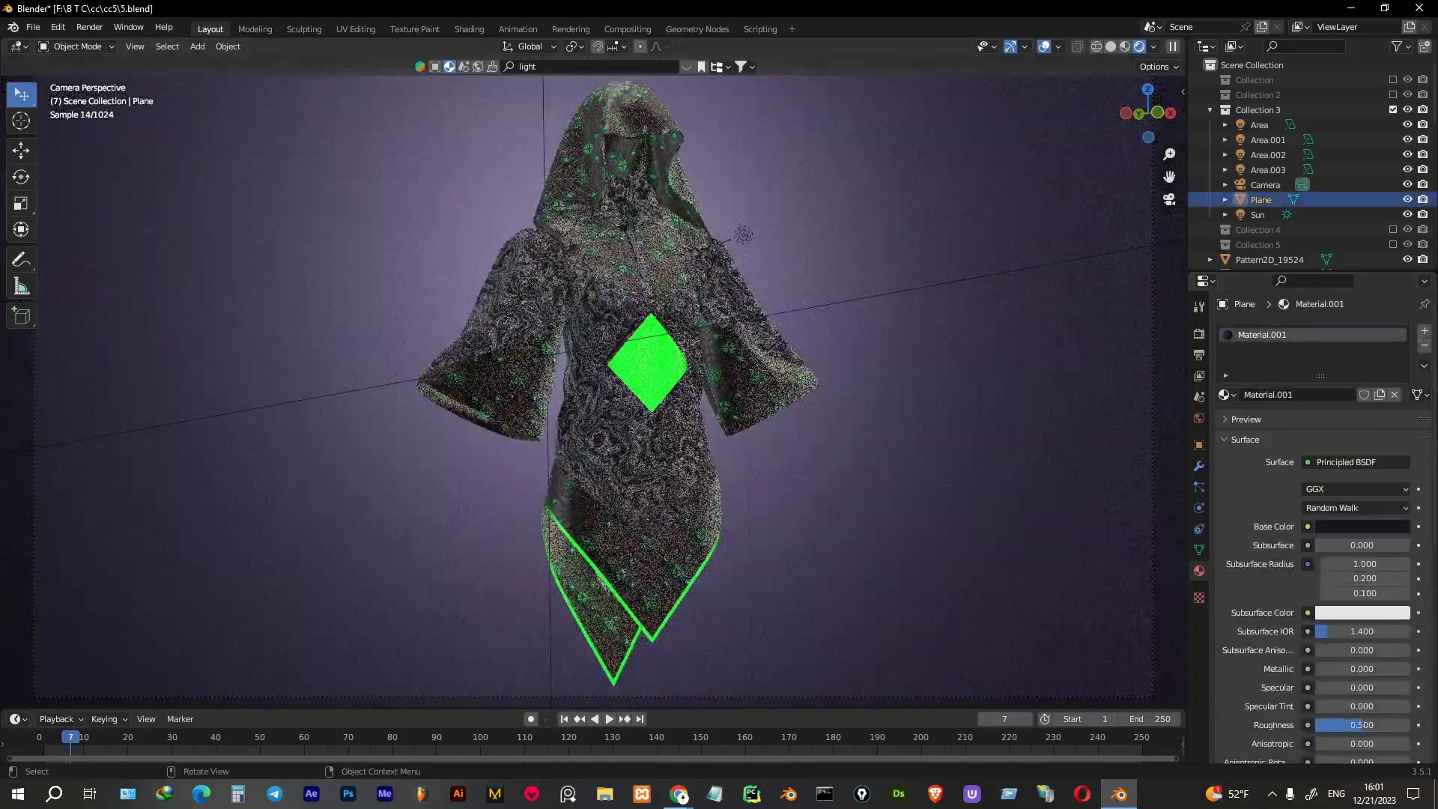
key(ctrl+z)
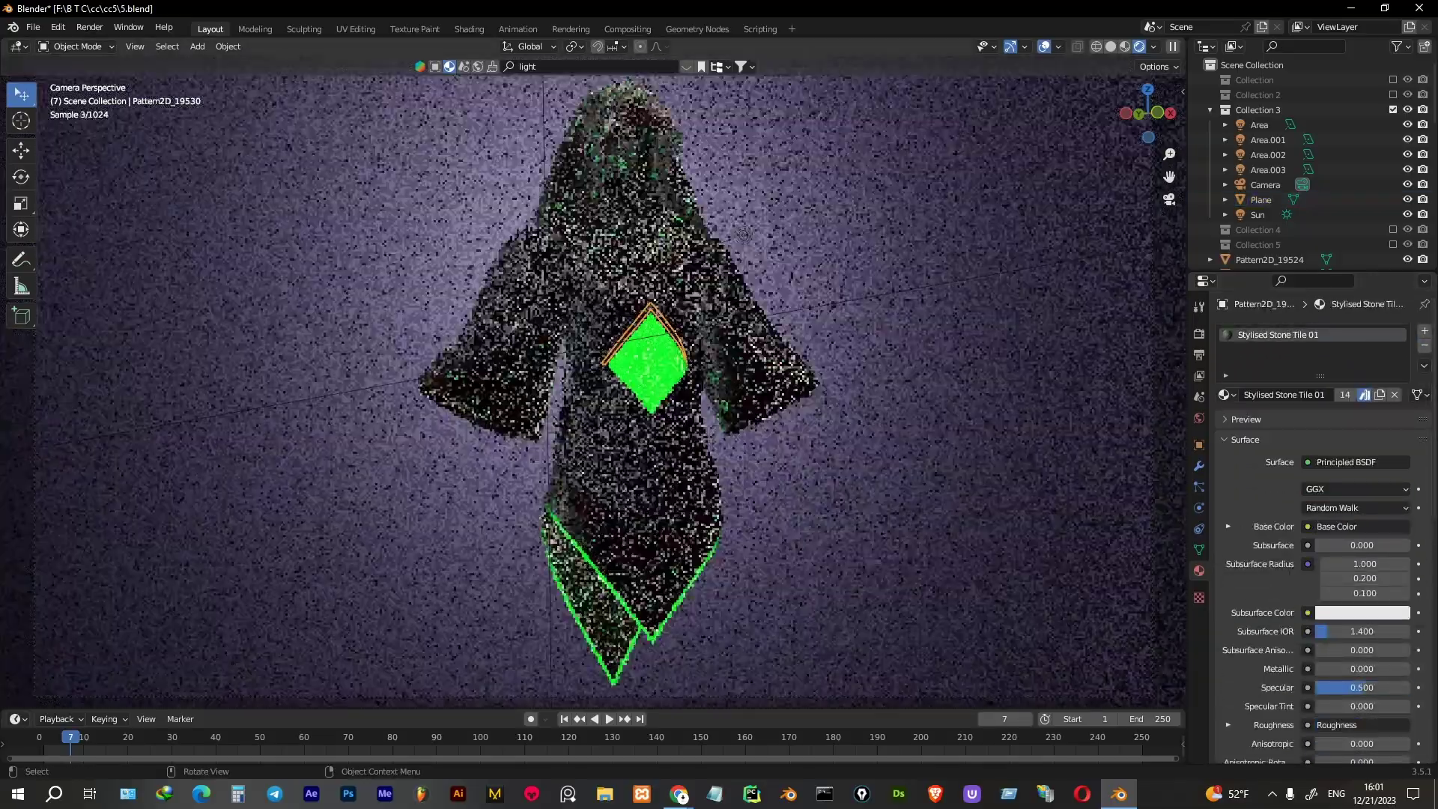
key(ctrl+z)
key(ctrl+z)
key(ctrl+z)
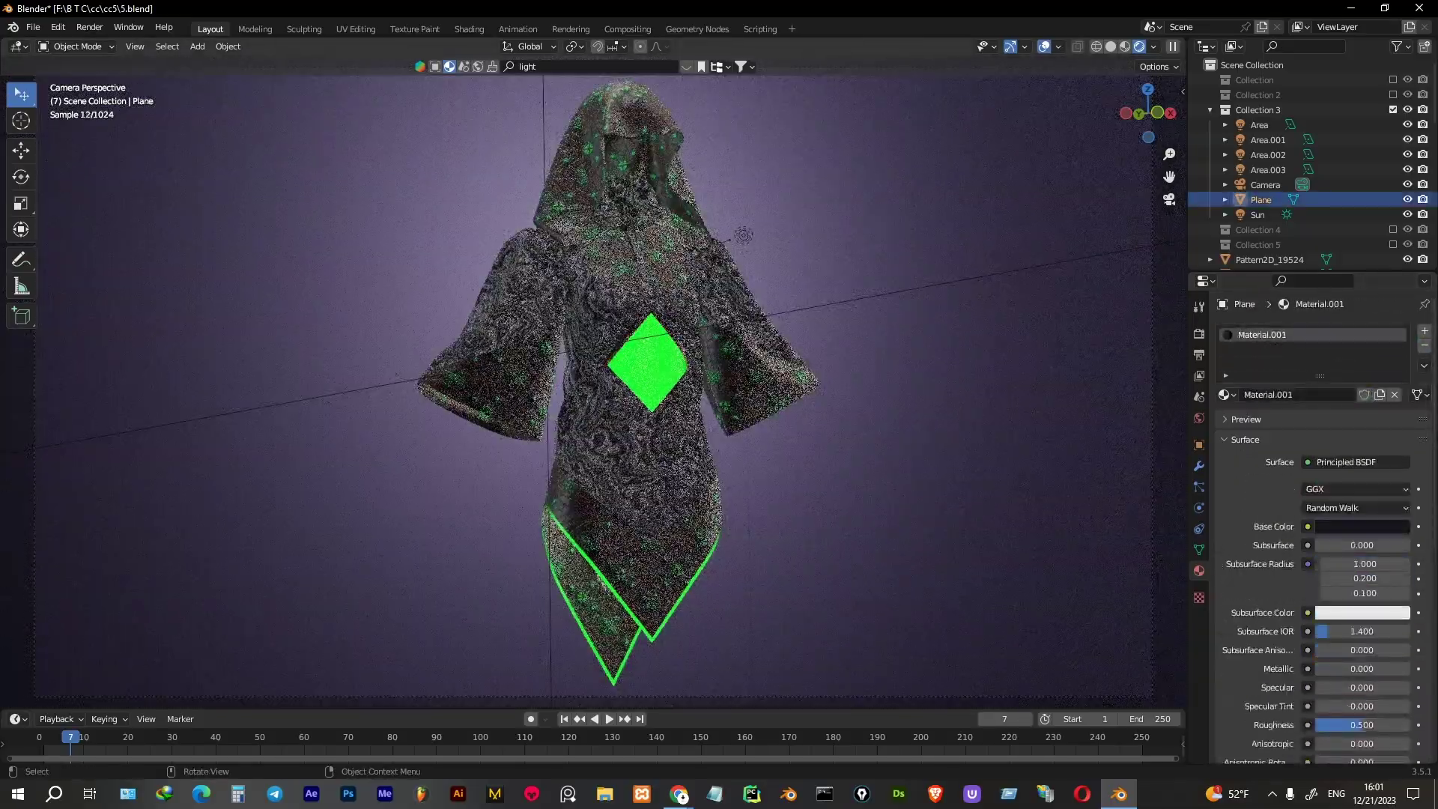
key(ctrl+z)
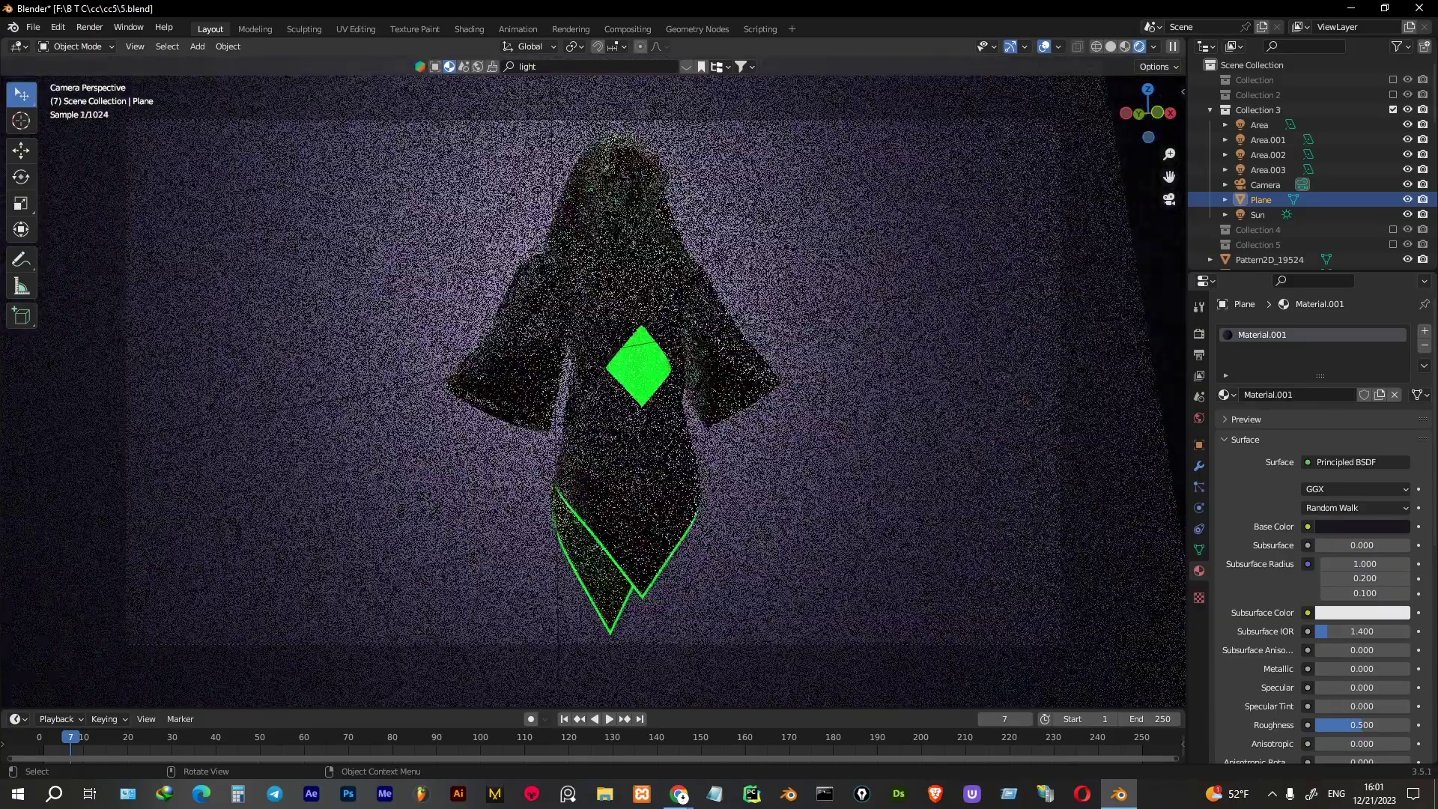
key(ctrl+z)
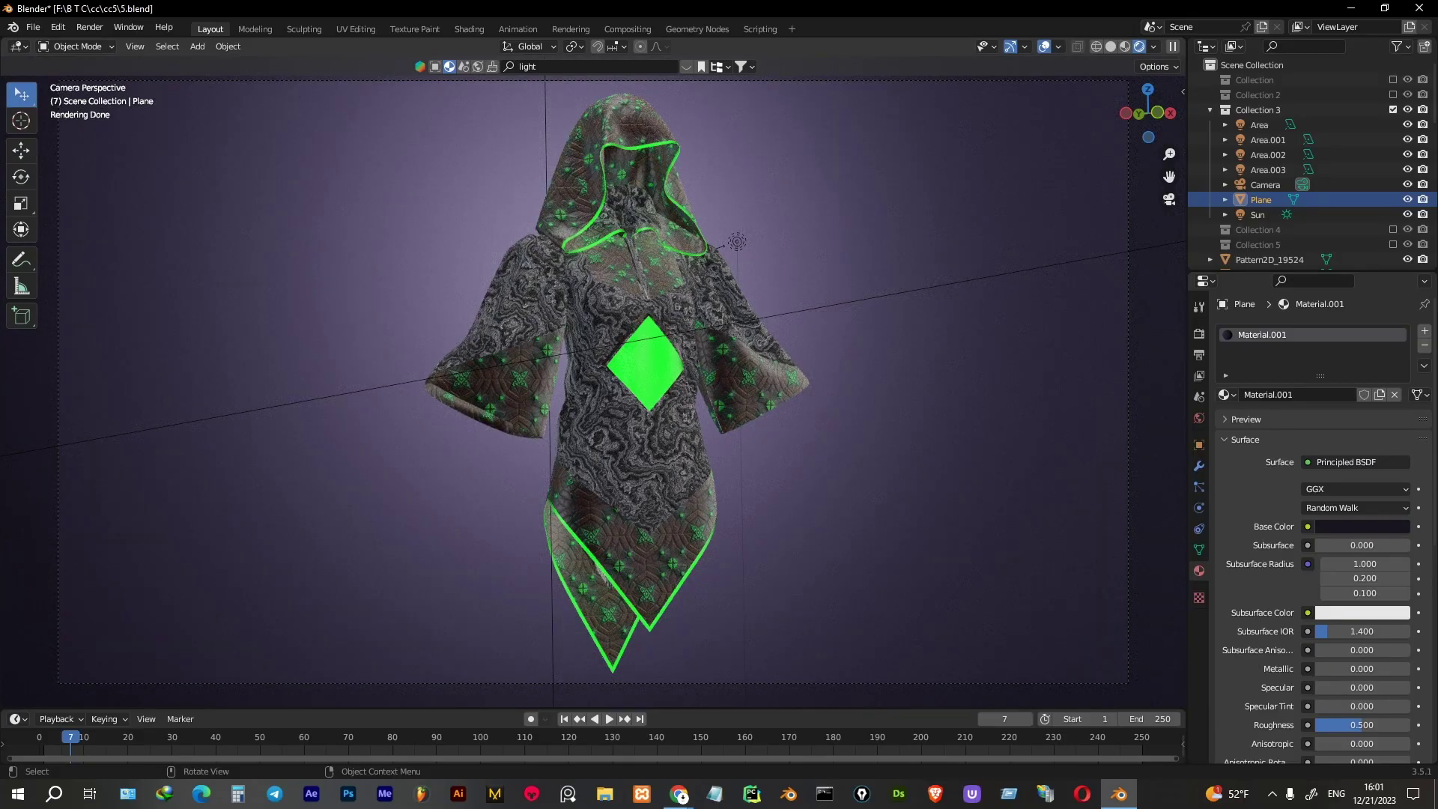
Select and frame the neckline zipper and front zipper strip, then return to camera view
click(638, 270)
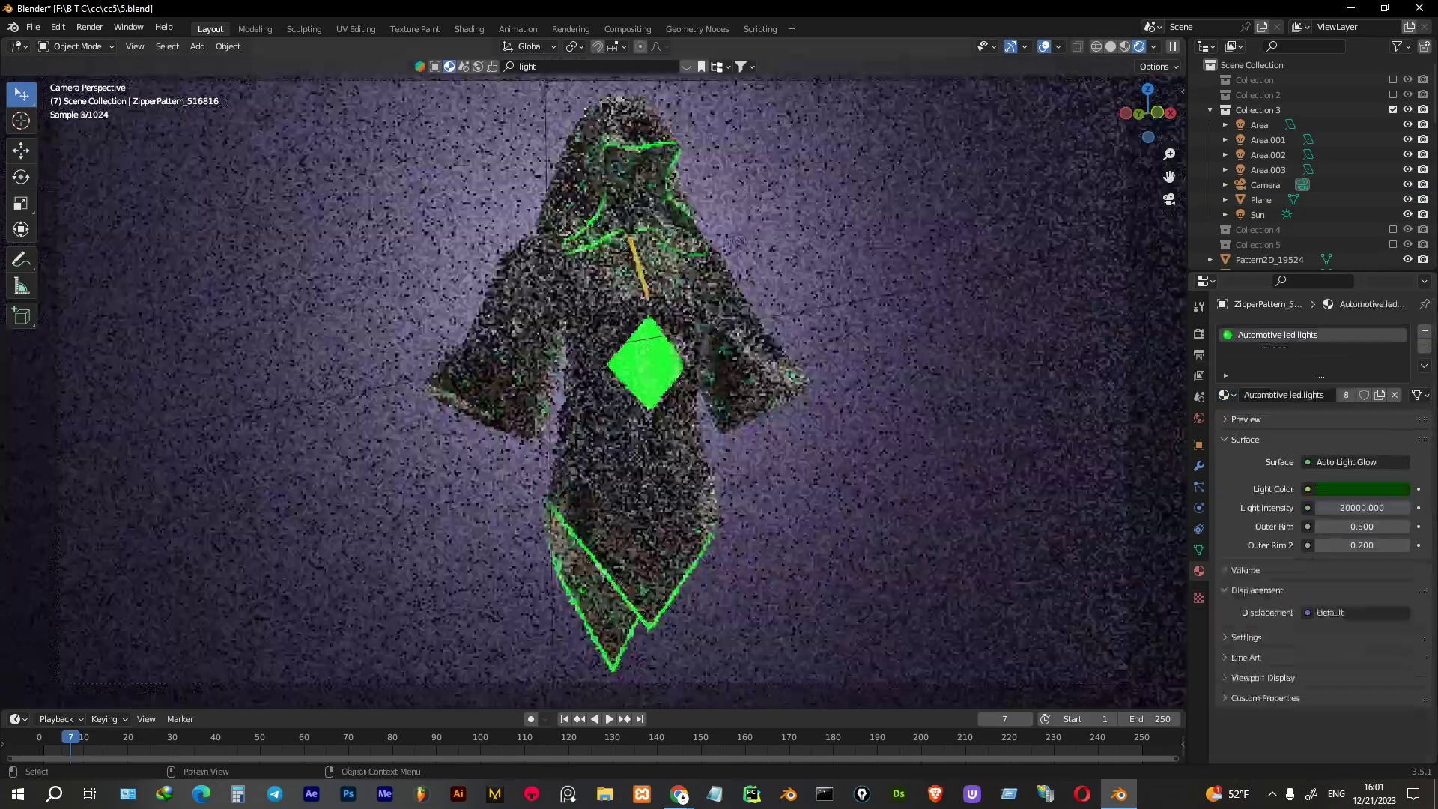
key(KP_Decimal)
click(659, 486)
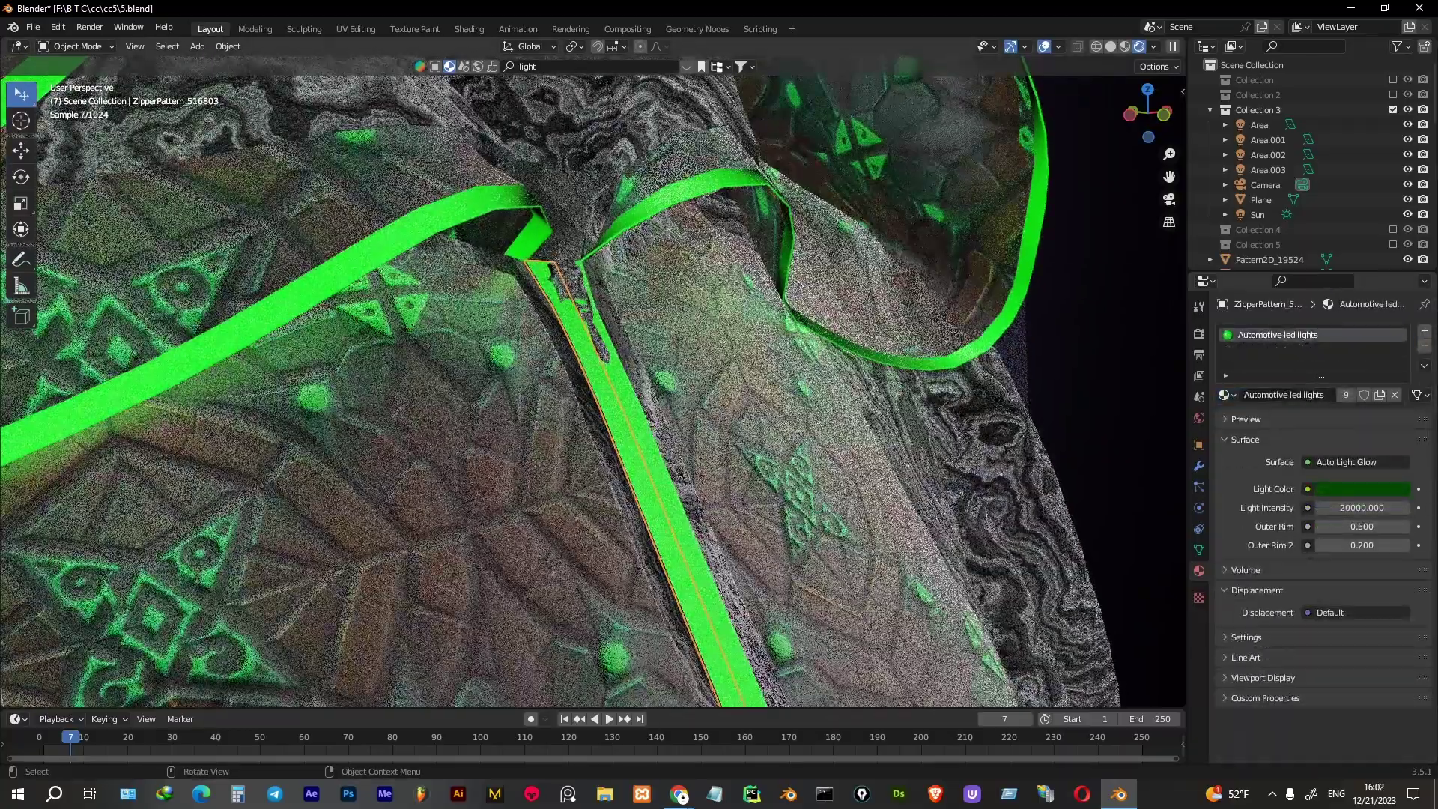
click(1169, 199)
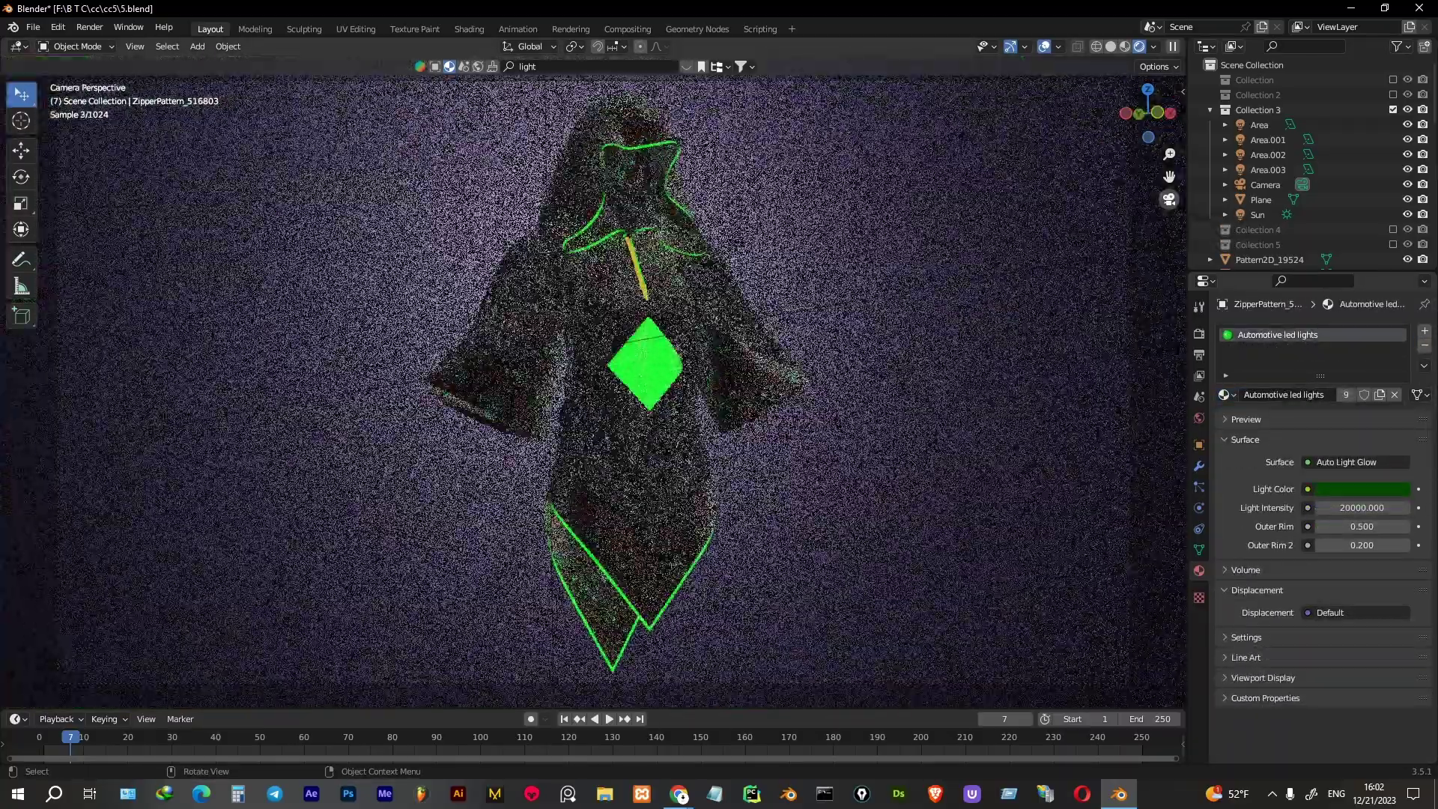
click(1260, 200)
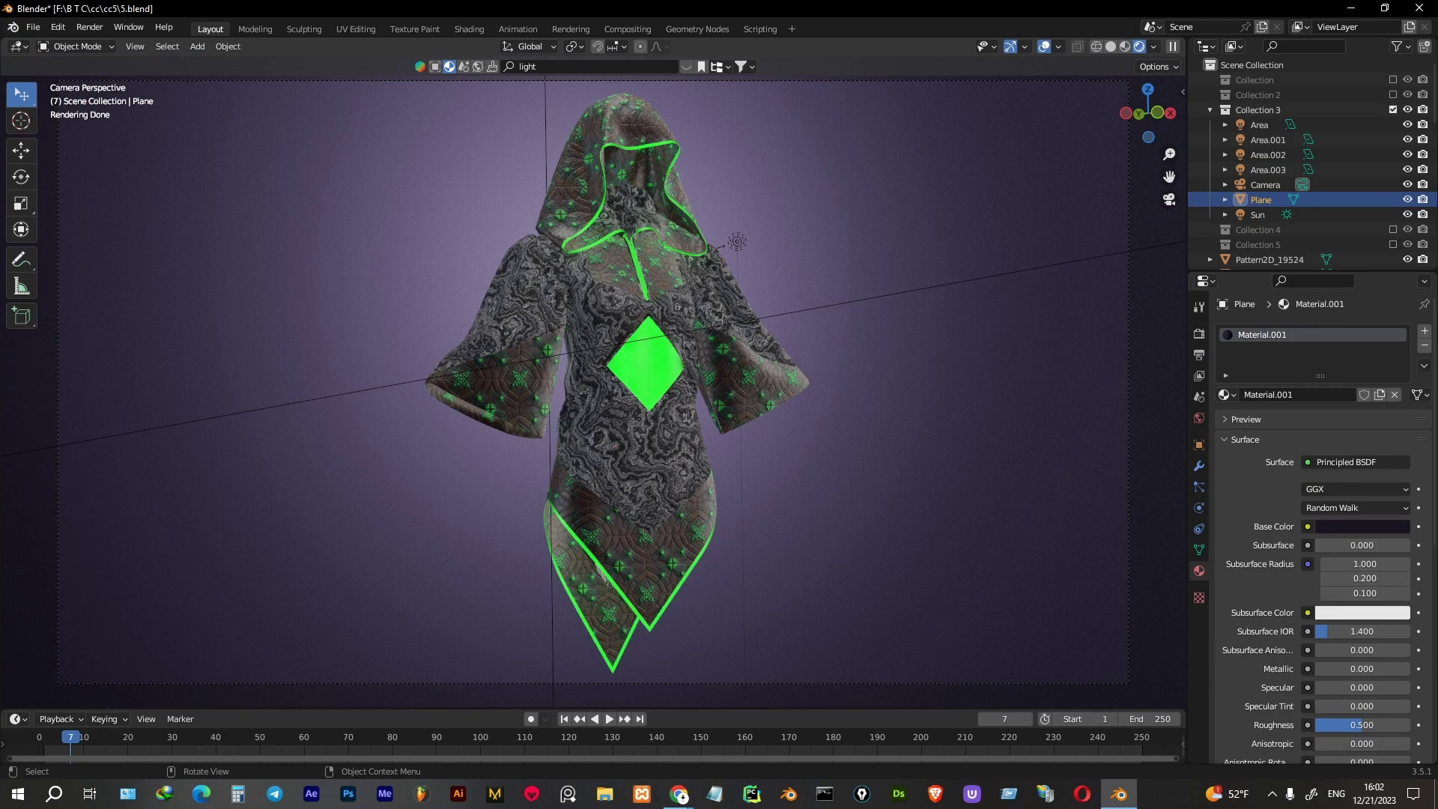
Render frame 7, then select all robe pieces and nudge them slightly
click(90, 27)
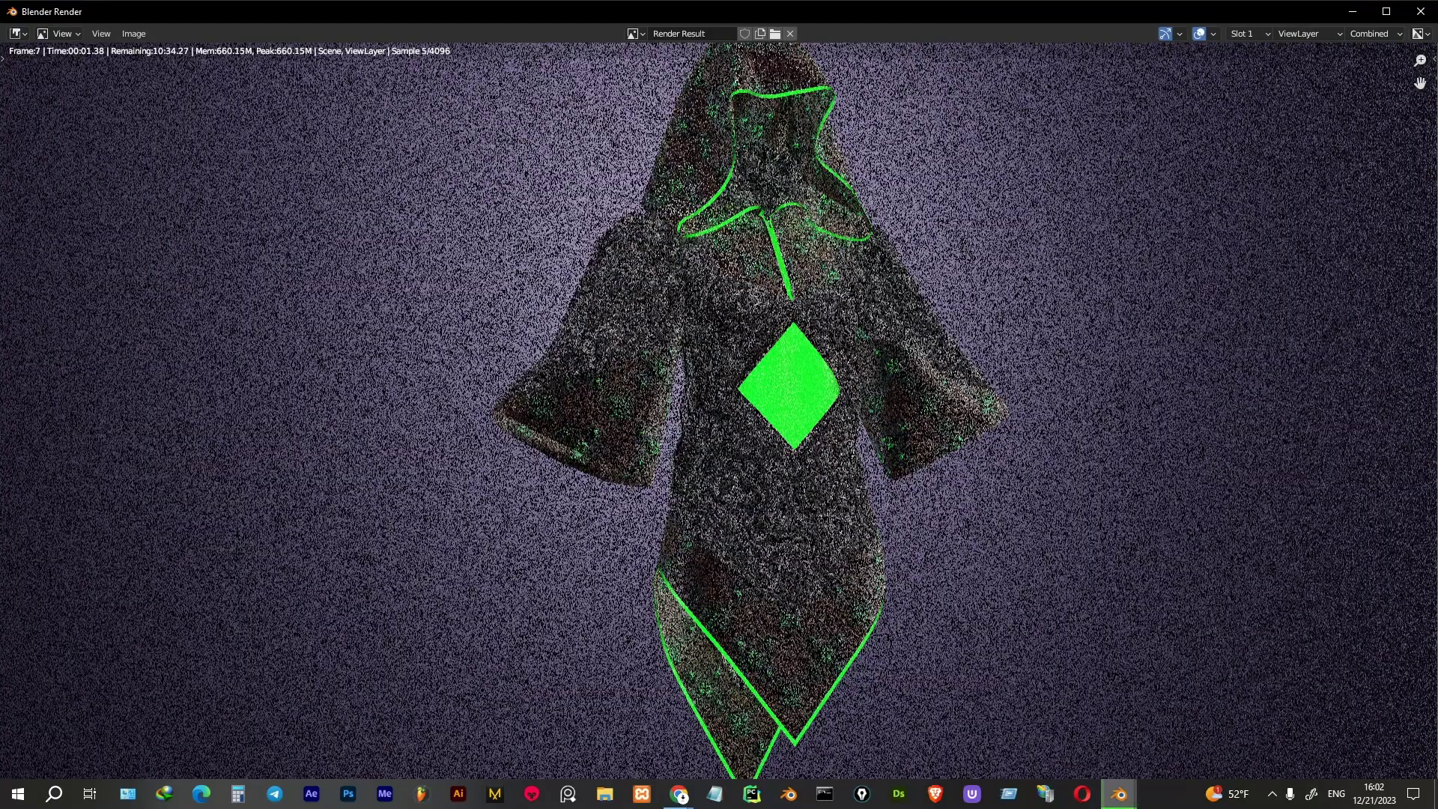
scroll(719, 411, down, 2)
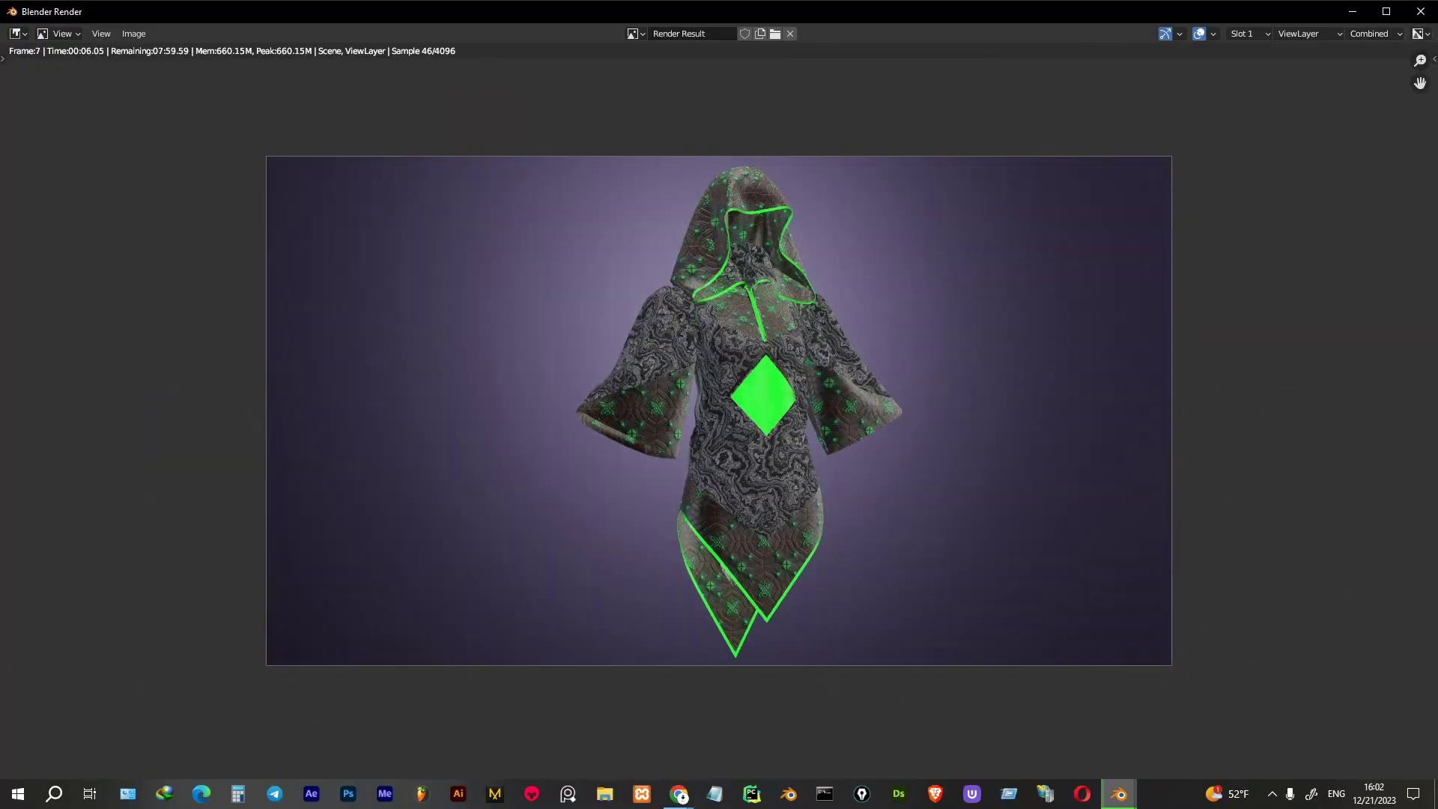
key(Escape)
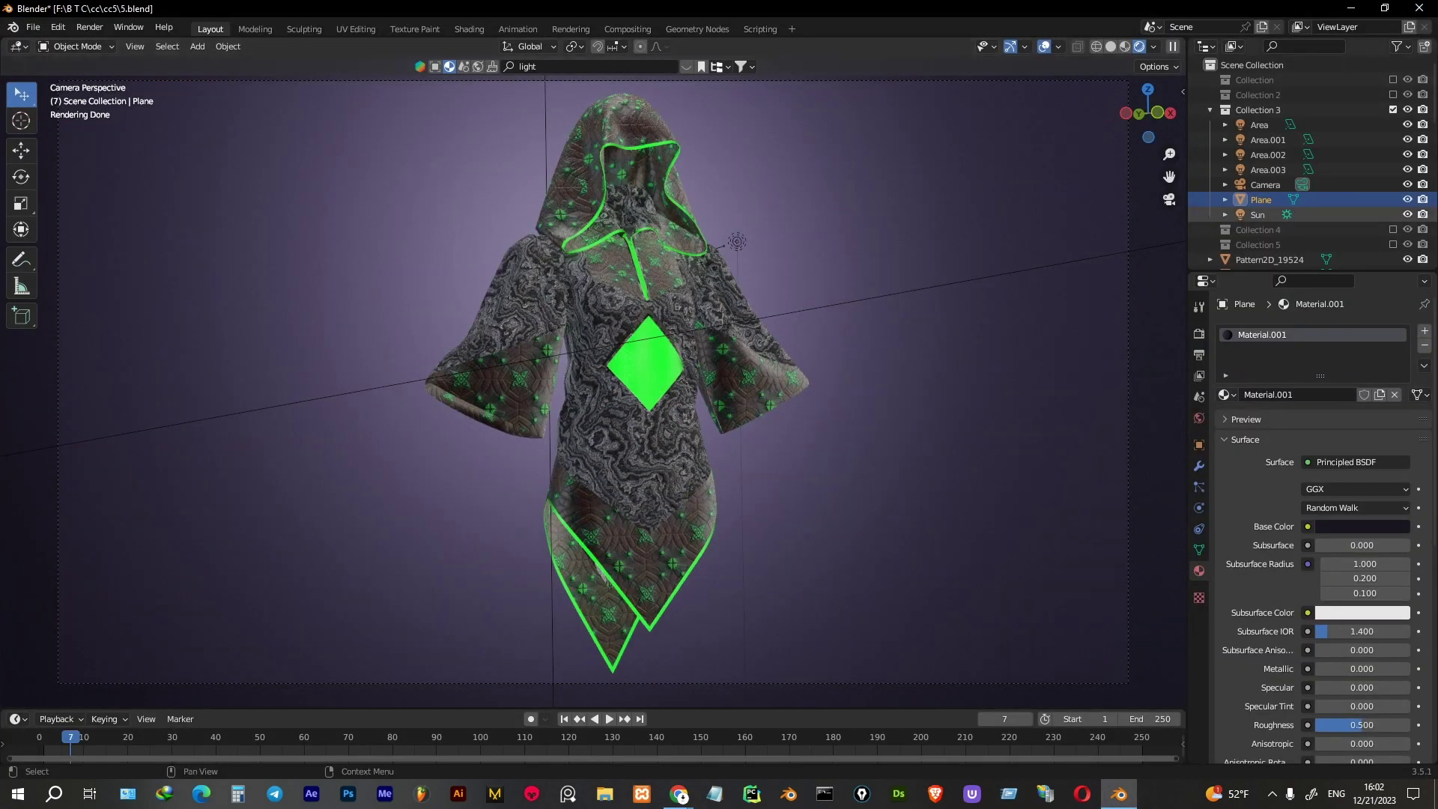
click(1266, 259)
key(a)
key(g)
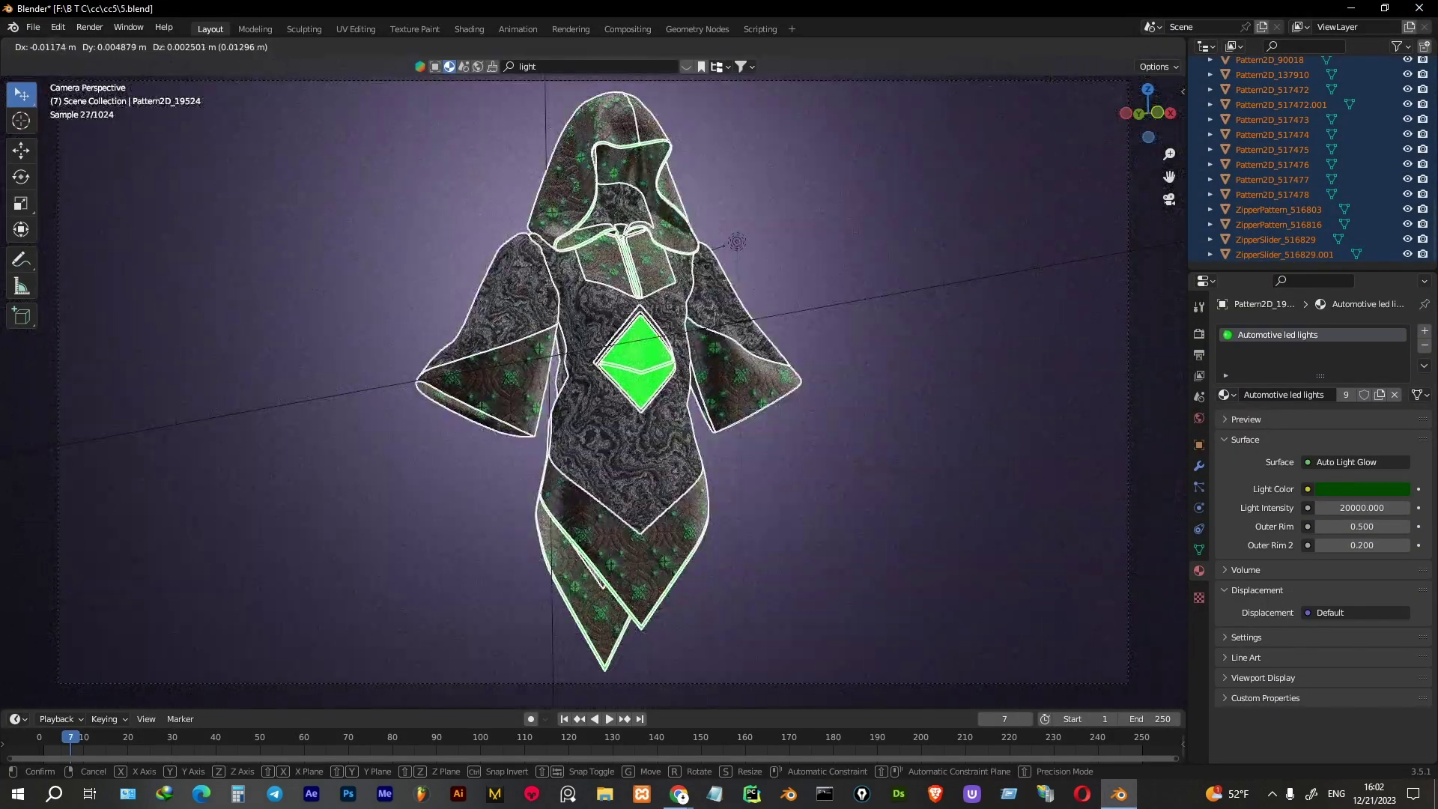
click(737, 242)
Render the image again and close the preview
click(599, 266)
click(90, 27)
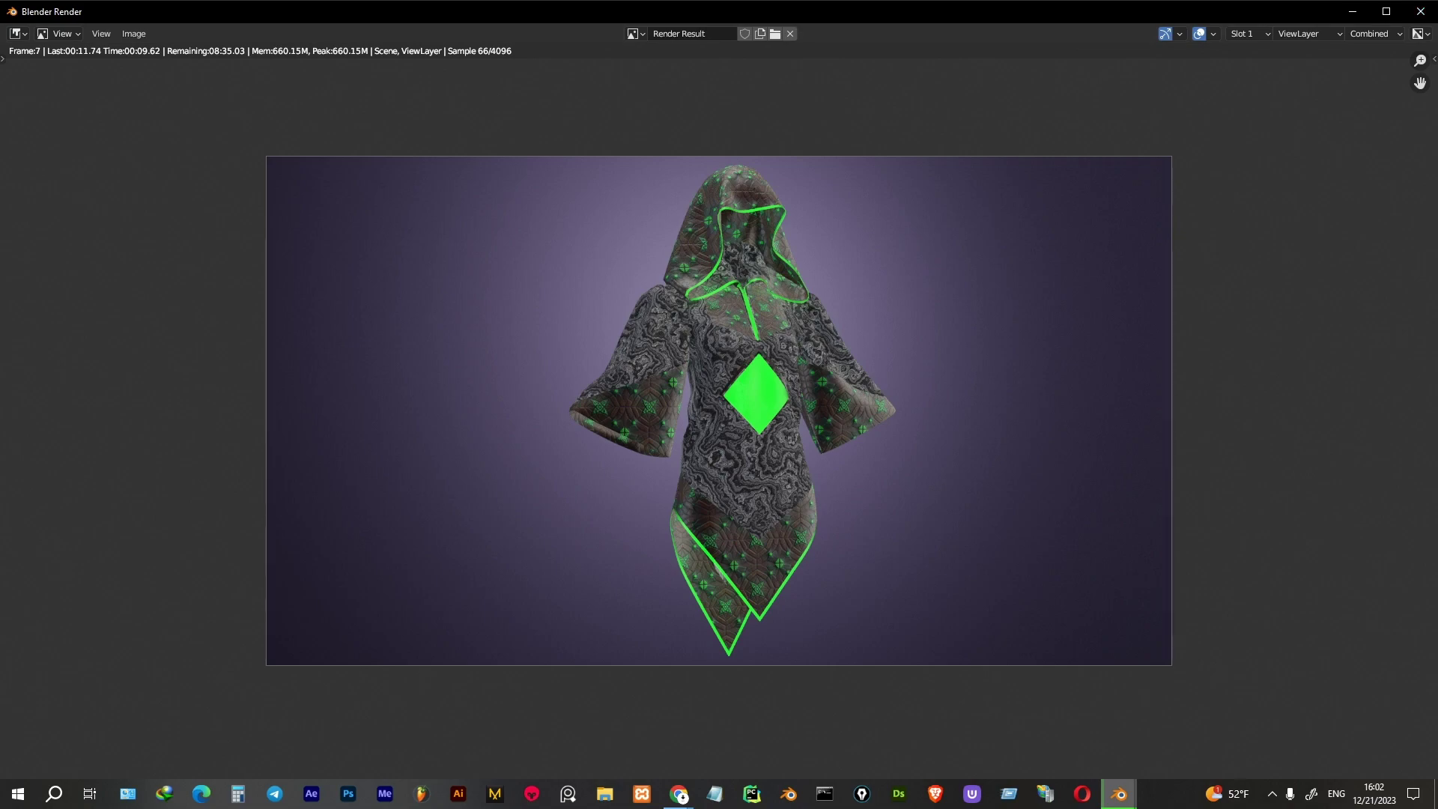
key(Escape)
scroll(1273, 150, up, 3)
Select everything, nudge it slightly again, and render the final image
click(1273, 165)
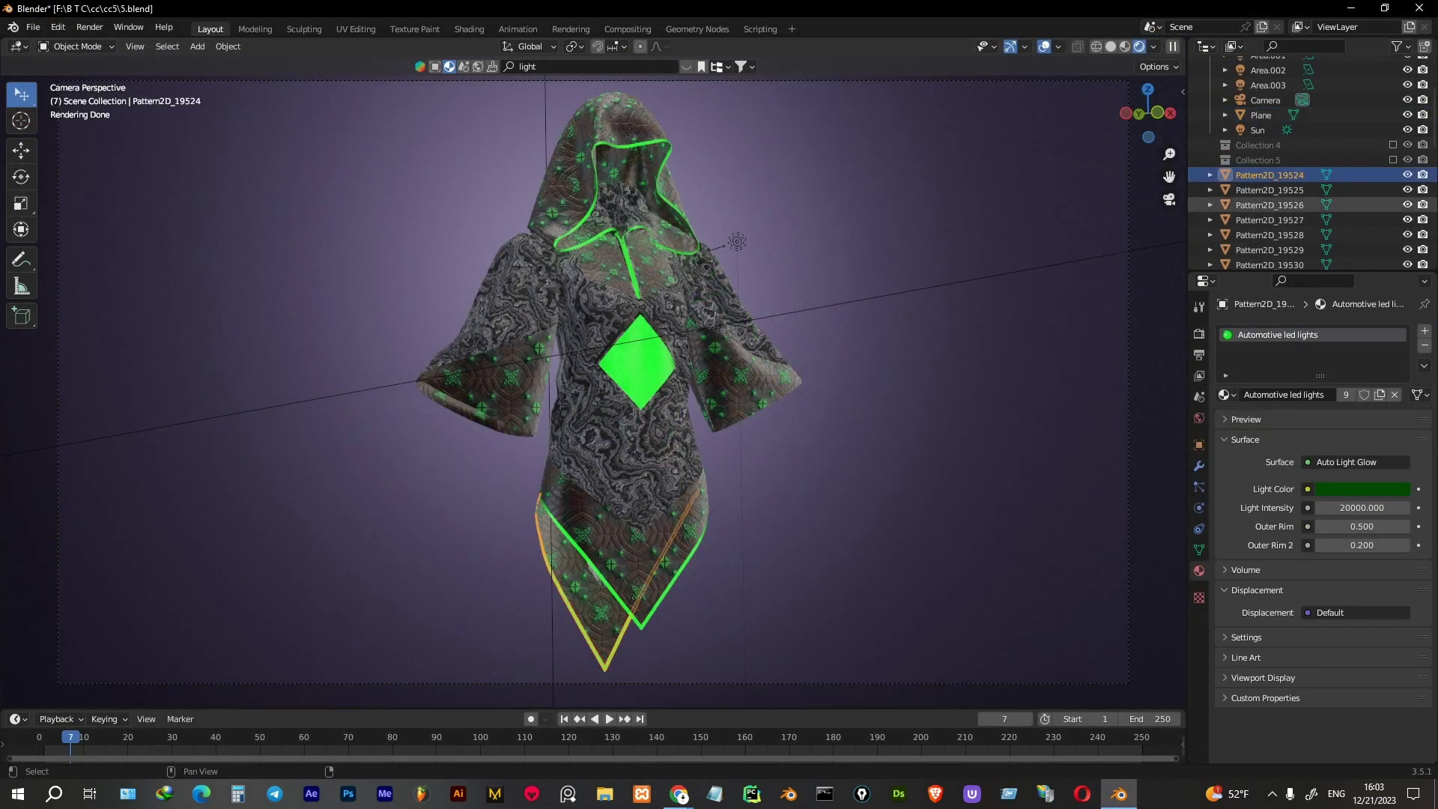
scroll(1273, 164, down, 3)
key(a)
key(g)
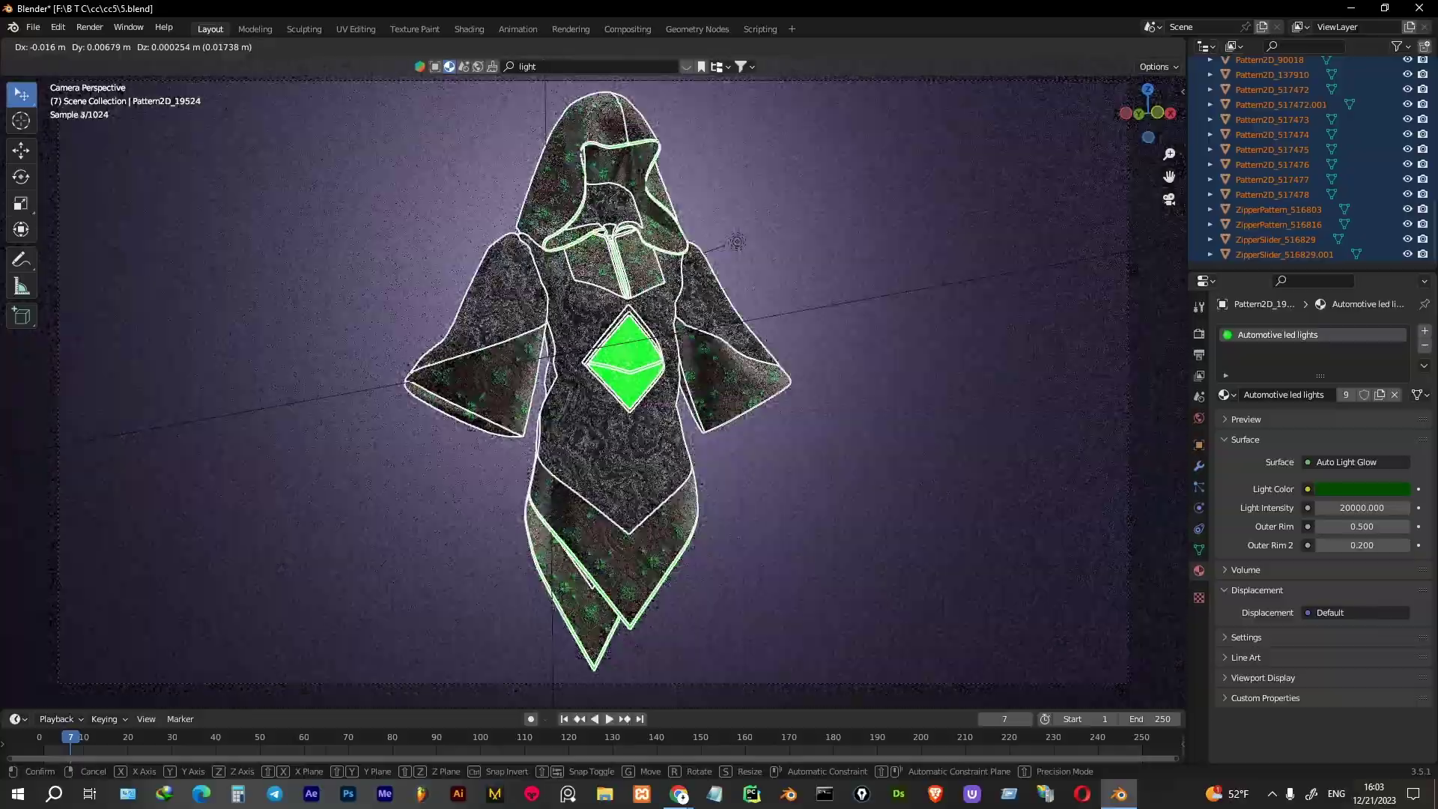
key(Return)
click(89, 27)
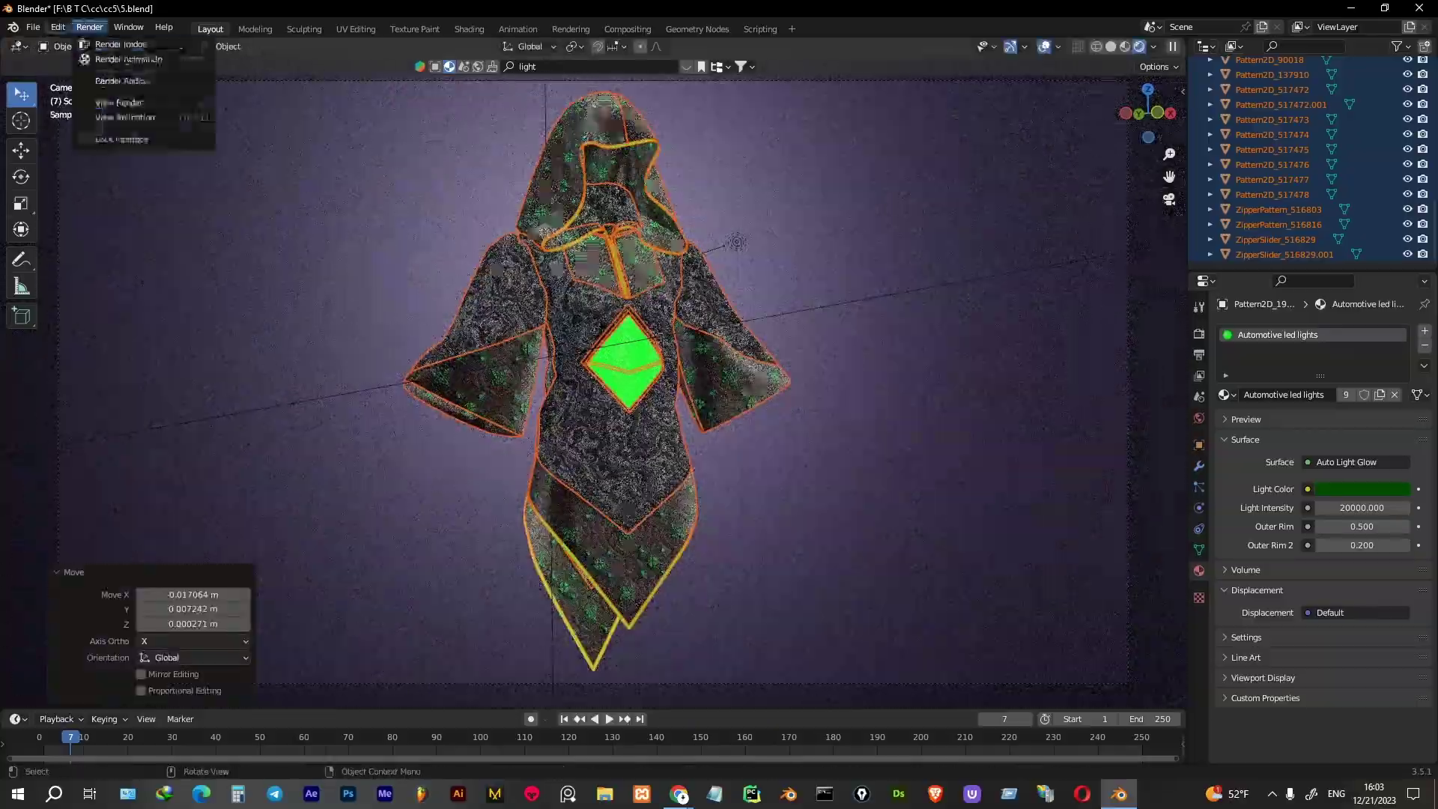